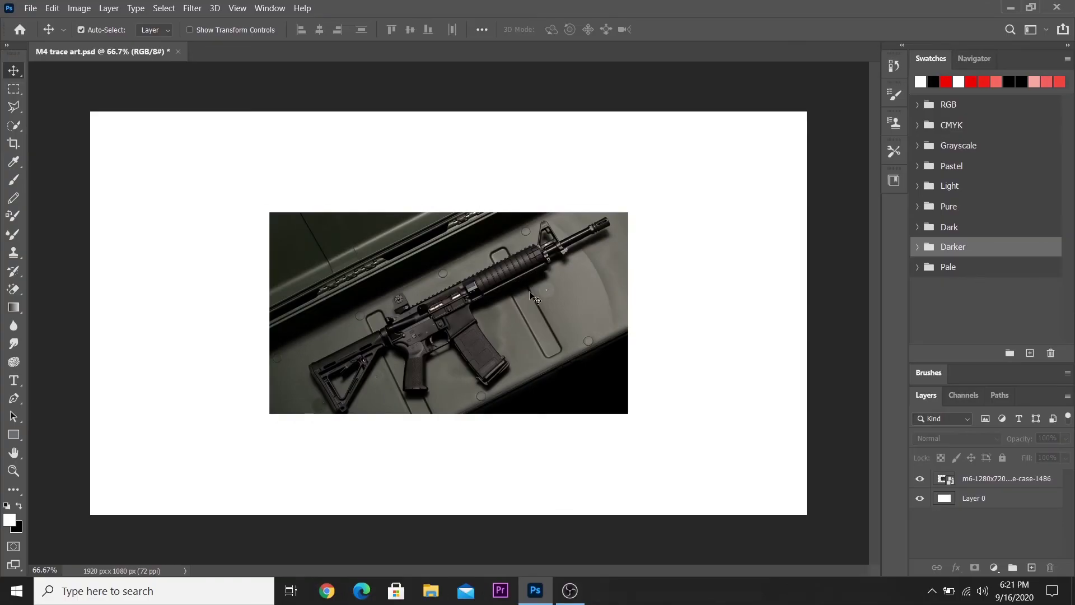
Move the rifle photo layer toward the canvas's left side with Free Transform.
{"action": "left_click", "coordinate": [980, 481]}
{"action": "key", "text": "ctrl+t"}
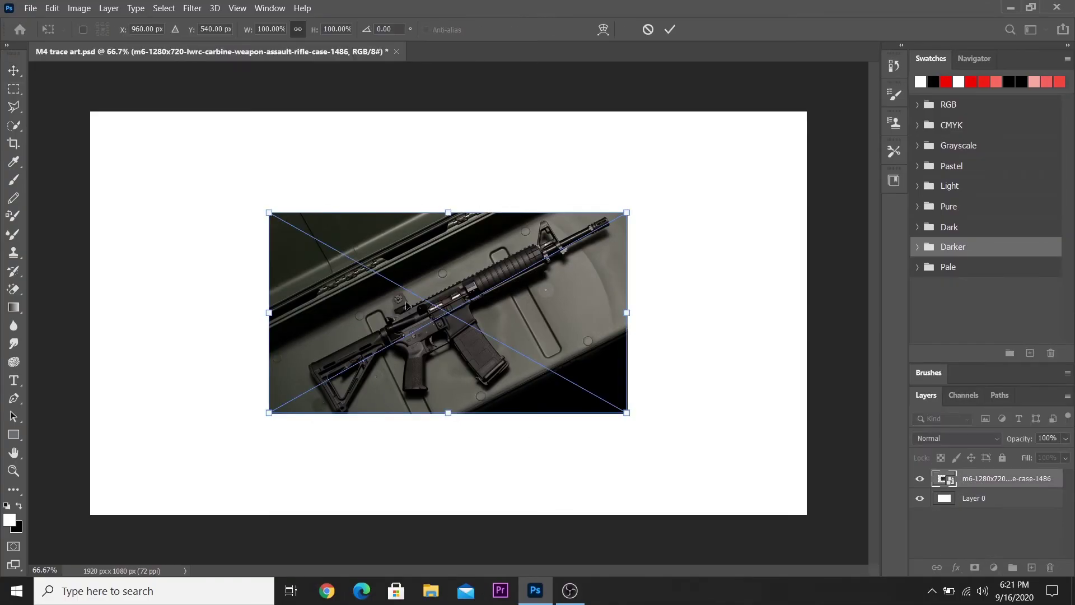
{"action": "left_click_drag", "start_coordinate": [417, 308], "coordinate": [249, 310]}
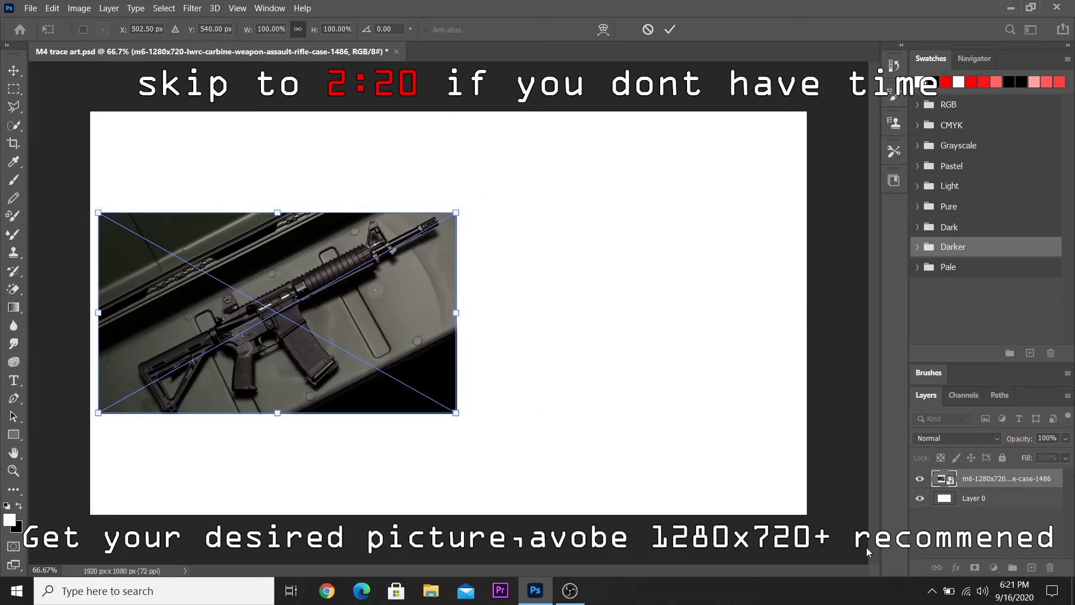
{"action": "left_click", "coordinate": [934, 539]}
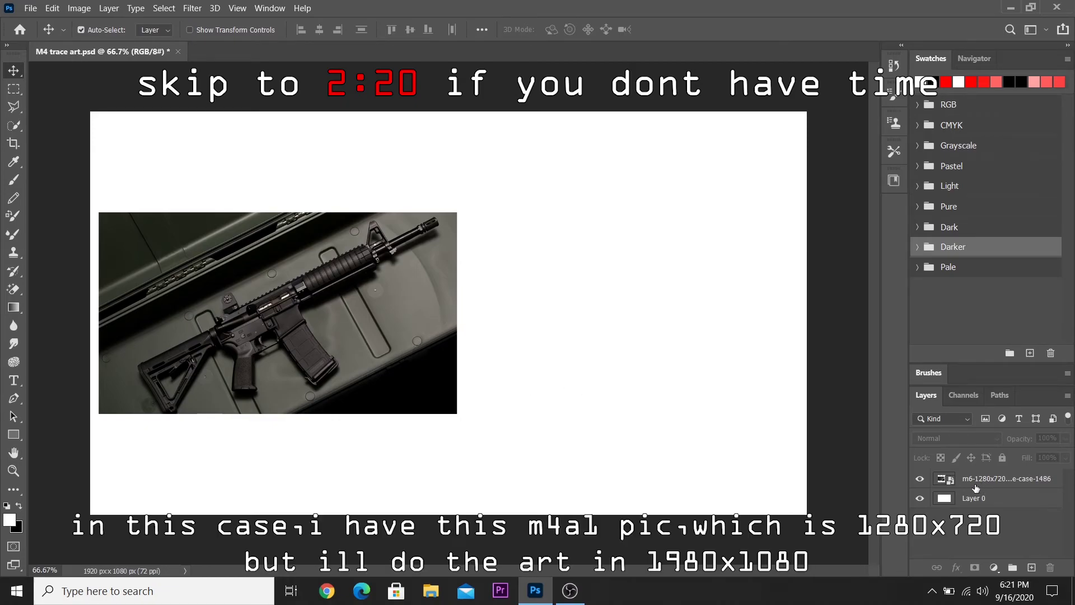
Hide the rifle photo to inspect the white Layer 0, then reselect and show the photo.
{"action": "left_click", "coordinate": [920, 480]}
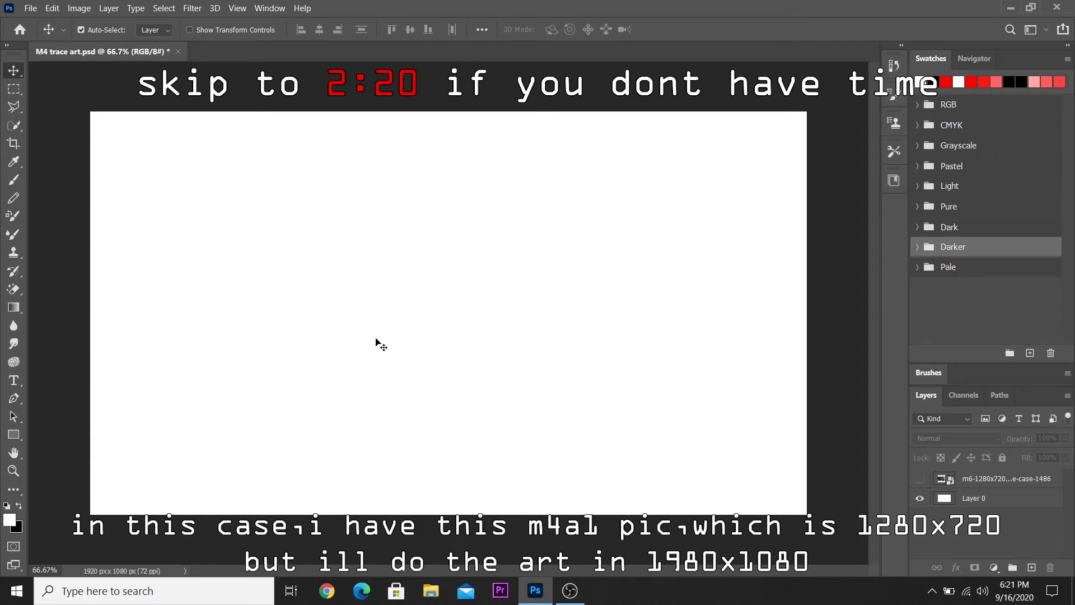
{"action": "scroll", "coordinate": [376, 342], "scroll_direction": "down", "scroll_amount": 2}
{"action": "scroll", "coordinate": [348, 410], "scroll_direction": "up", "scroll_amount": 1}
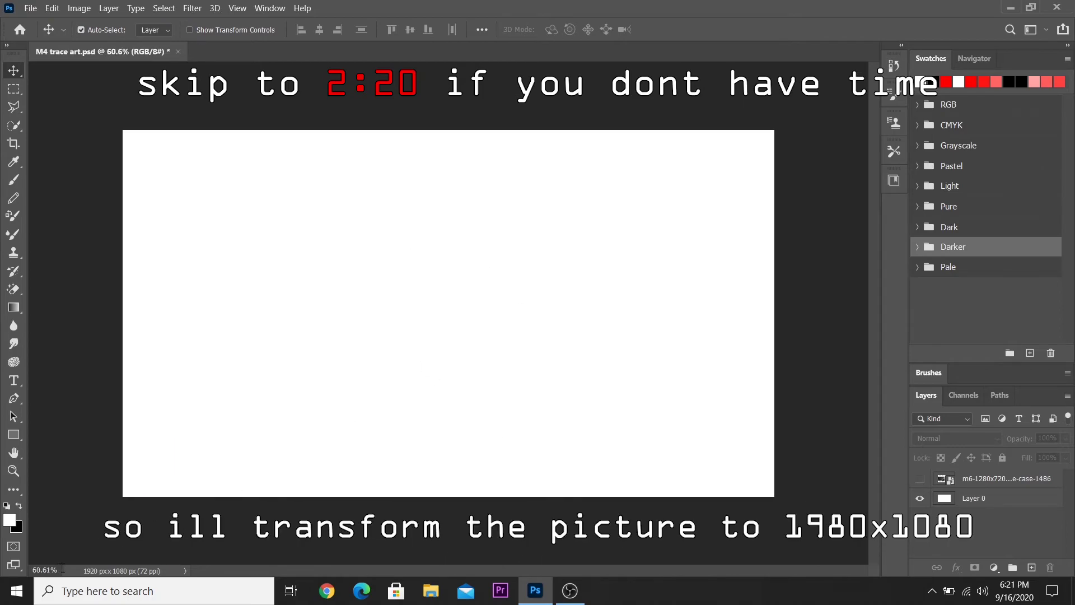
{"action": "left_click", "coordinate": [988, 499]}
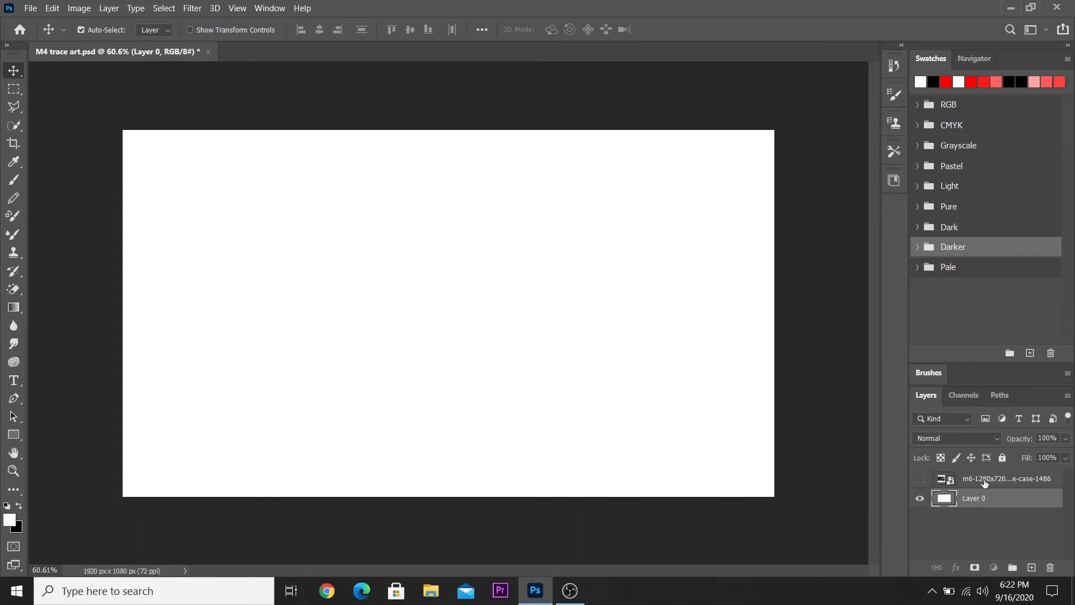
{"action": "left_click", "coordinate": [984, 482]}
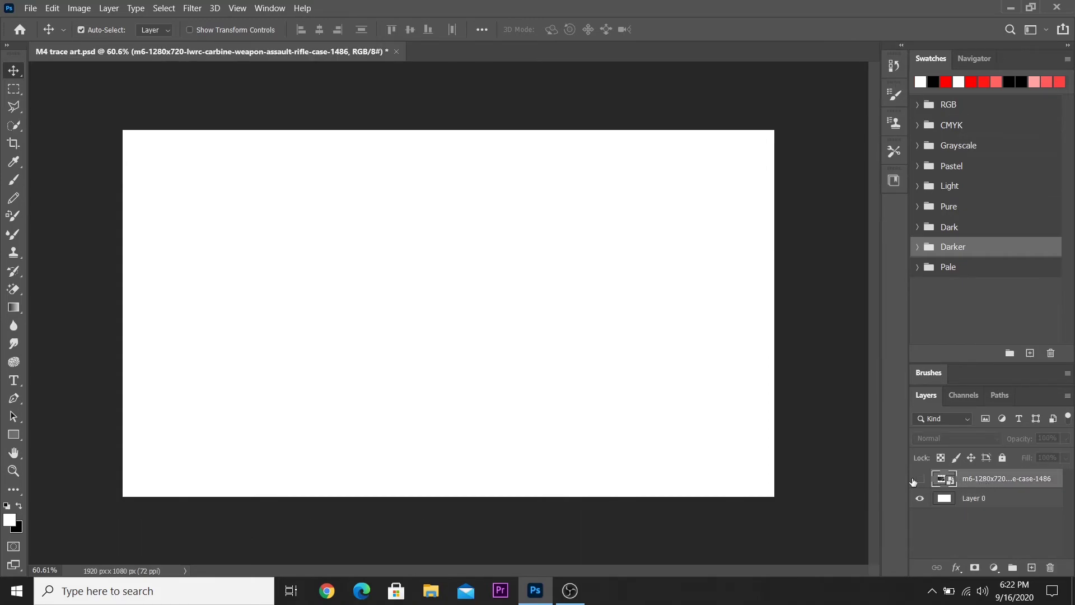
{"action": "left_click", "coordinate": [919, 479]}
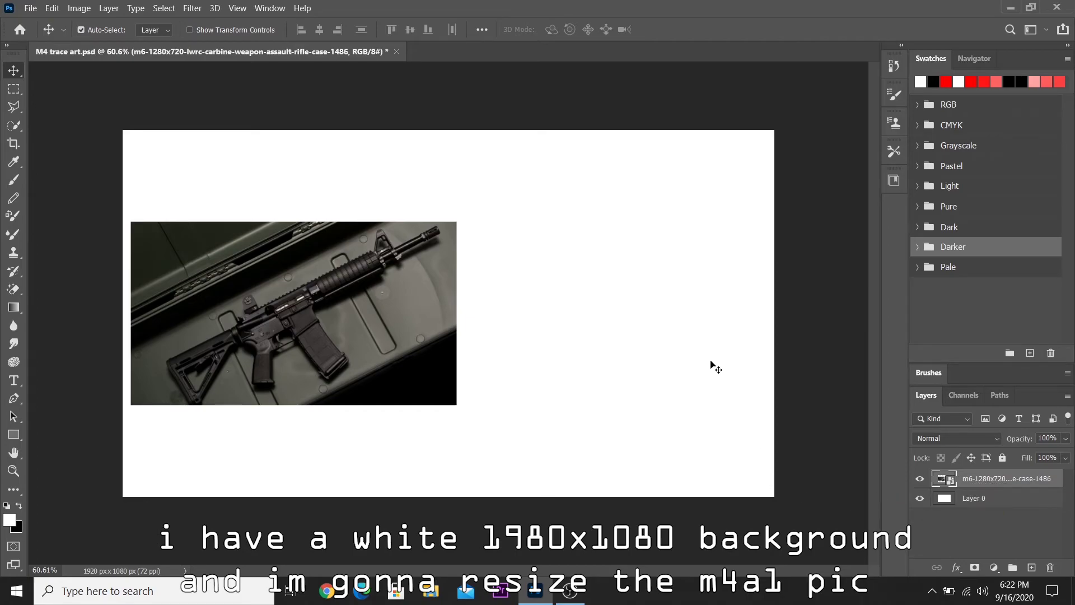
Centre the rifle photo and stretch it to 200% to fill the 1920×1080 canvas.
{"action": "key", "text": "ctrl"}
{"action": "key", "text": "ctrl+t"}
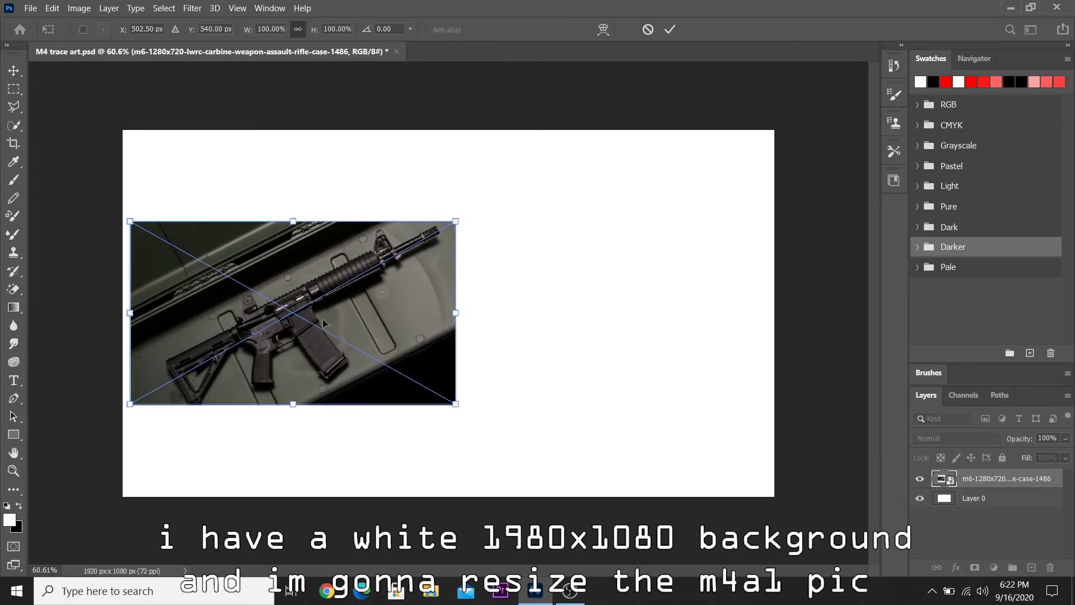
{"action": "left_click_drag", "start_coordinate": [303, 313], "coordinate": [459, 315]}
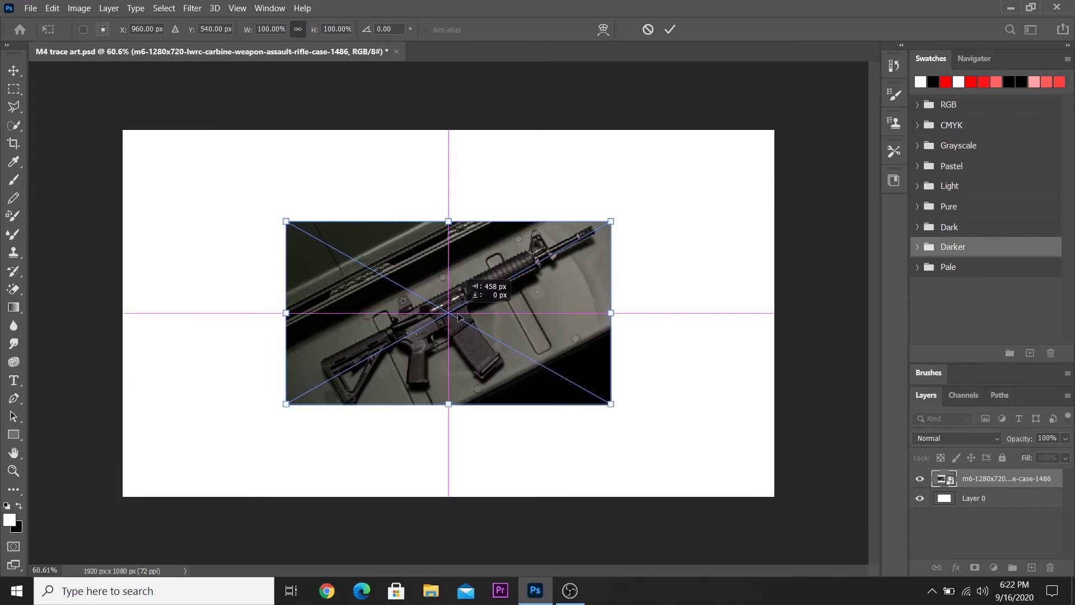
{"action": "left_click_drag", "start_coordinate": [450, 222], "coordinate": [450, 130]}
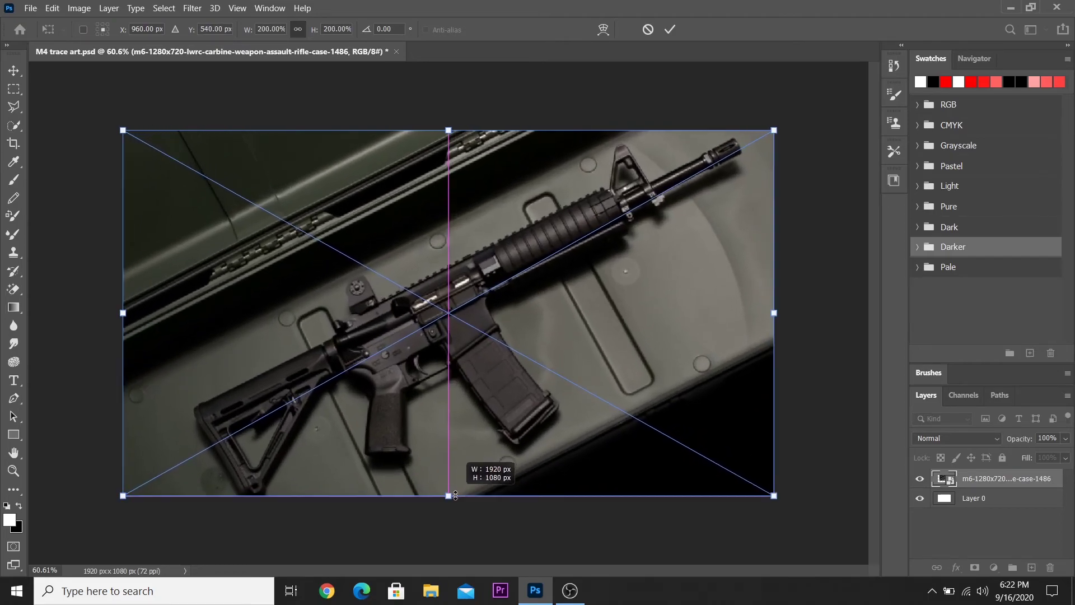
{"action": "left_click_drag", "start_coordinate": [453, 405], "coordinate": [453, 496]}
{"action": "key", "text": "Return"}
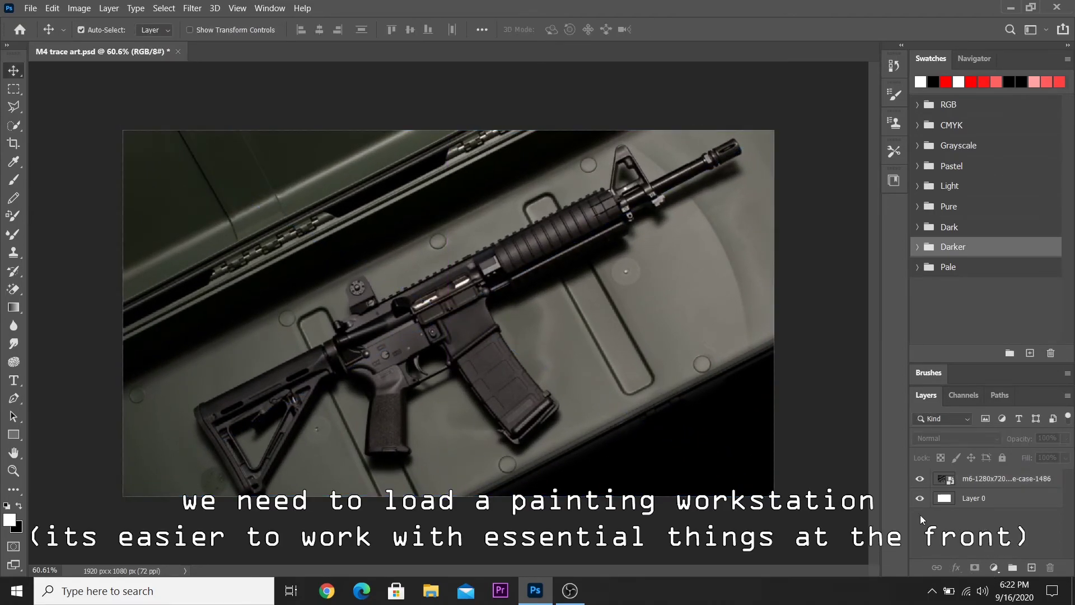
Open the Window menu's panel list and close it without choosing anything.
{"action": "scroll", "coordinate": [420, 266], "scroll_direction": "up", "scroll_amount": 1}
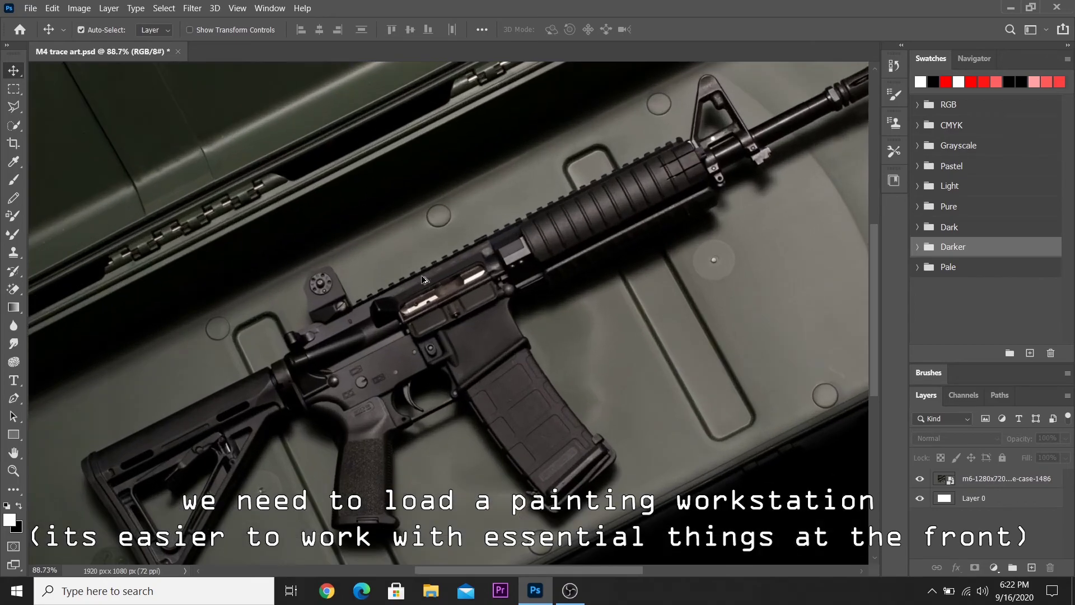
{"action": "scroll", "coordinate": [423, 280], "scroll_direction": "up", "scroll_amount": 1}
{"action": "scroll", "coordinate": [423, 280], "scroll_direction": "down", "scroll_amount": 1}
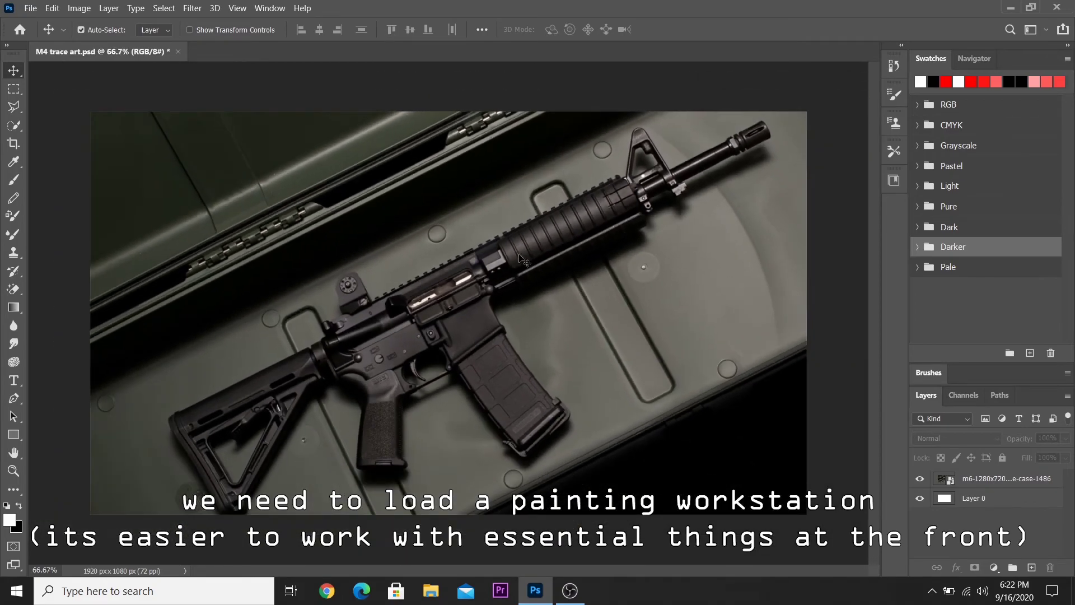
{"action": "left_click", "coordinate": [267, 9]}
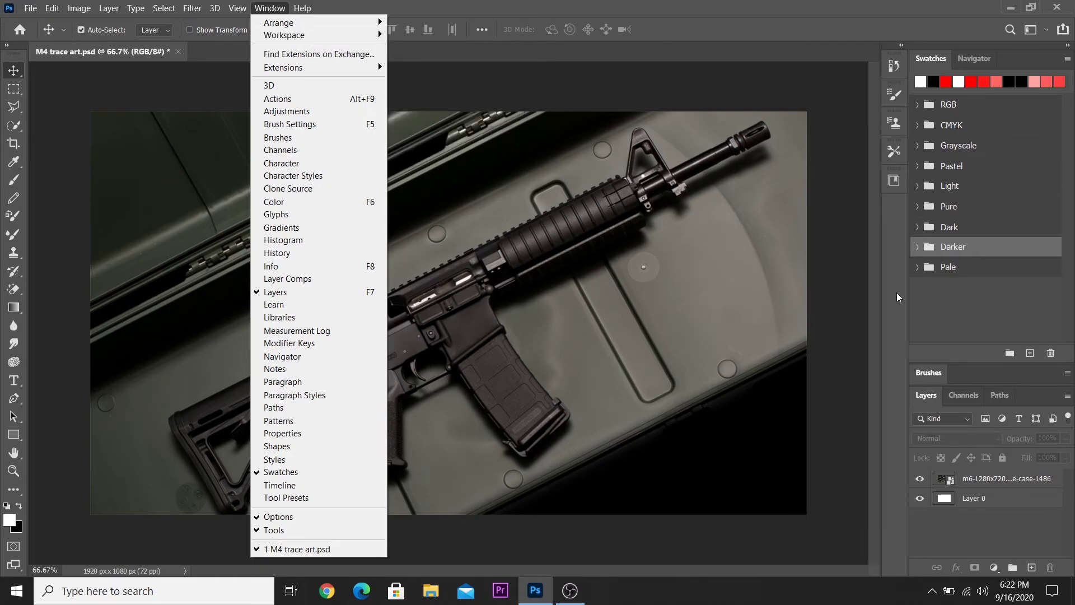
{"action": "left_click", "coordinate": [851, 338]}
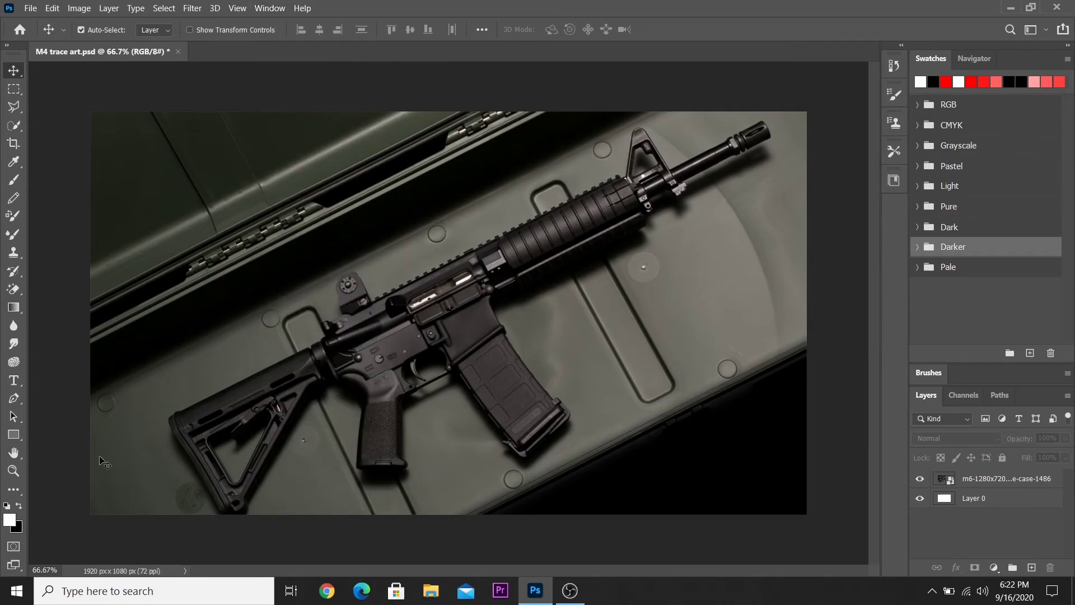
Expand the Grayscale swatch group, shorten the Swatches panel, and select Layer 0.
{"action": "left_click", "coordinate": [917, 145]}
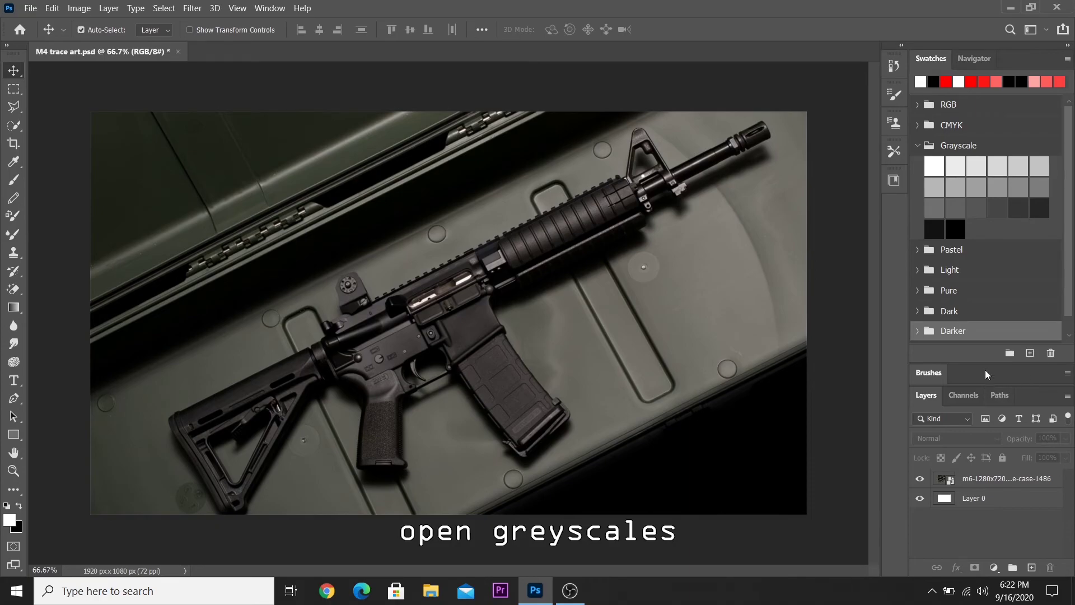
{"action": "left_click_drag", "start_coordinate": [992, 365], "coordinate": [983, 273]}
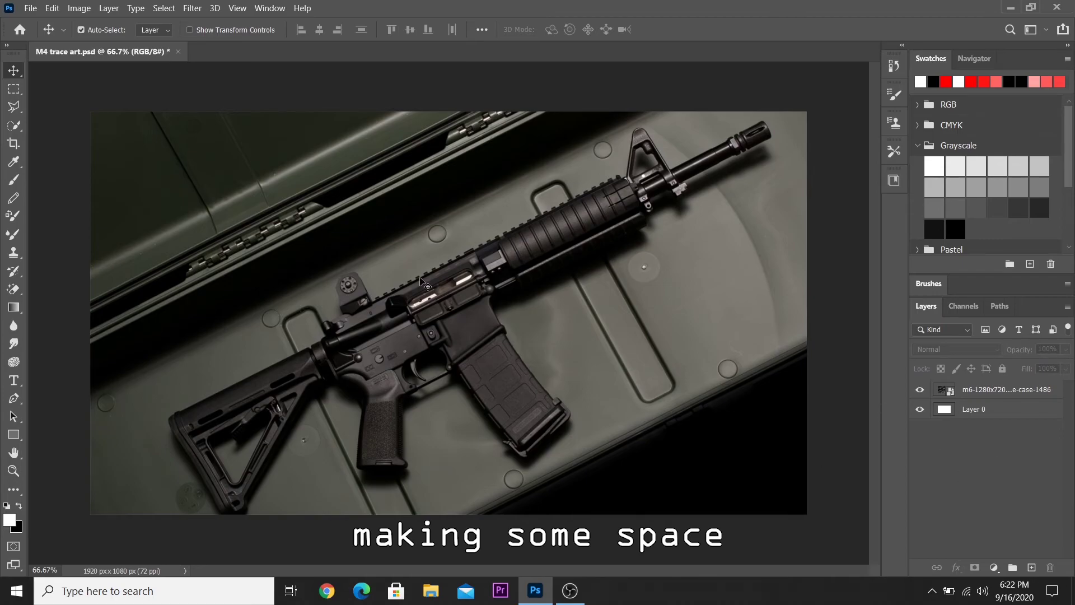
{"action": "scroll", "coordinate": [423, 301], "scroll_direction": "down", "scroll_amount": 1}
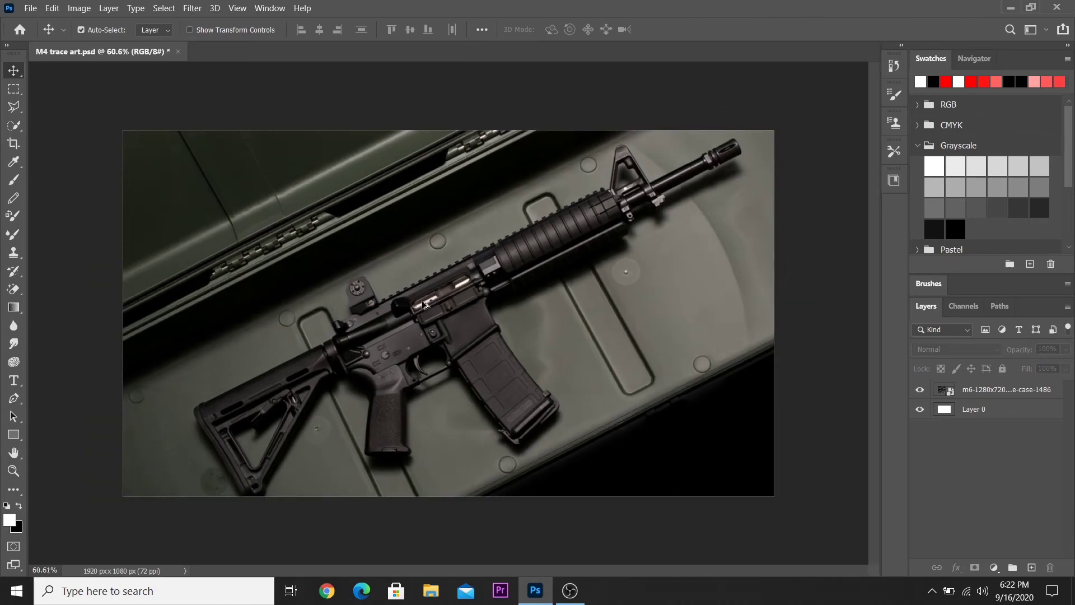
{"action": "left_click", "coordinate": [987, 413]}
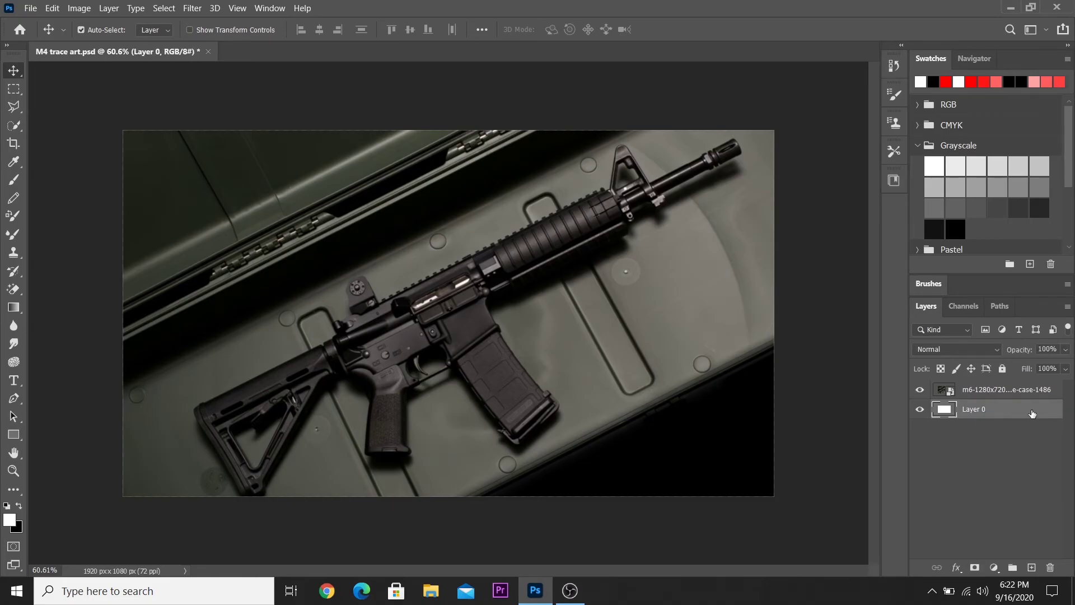
Convert the rifle photo and Layer 0 together into one smart object.
{"action": "left_click", "coordinate": [983, 394], "text": "ctrl"}
{"action": "right_click", "coordinate": [999, 392]}
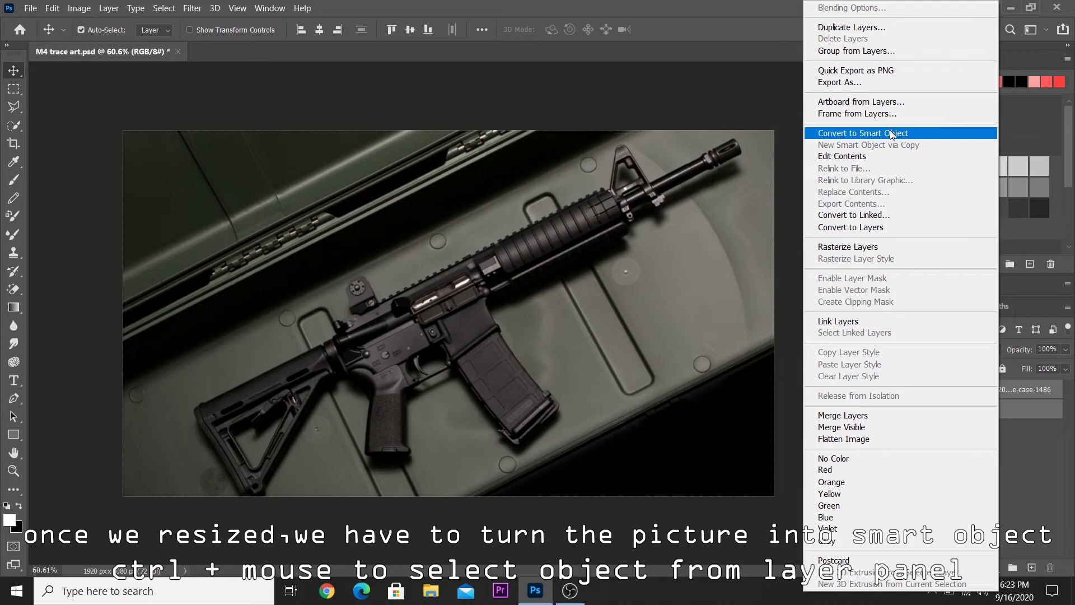
{"action": "left_click", "coordinate": [891, 135]}
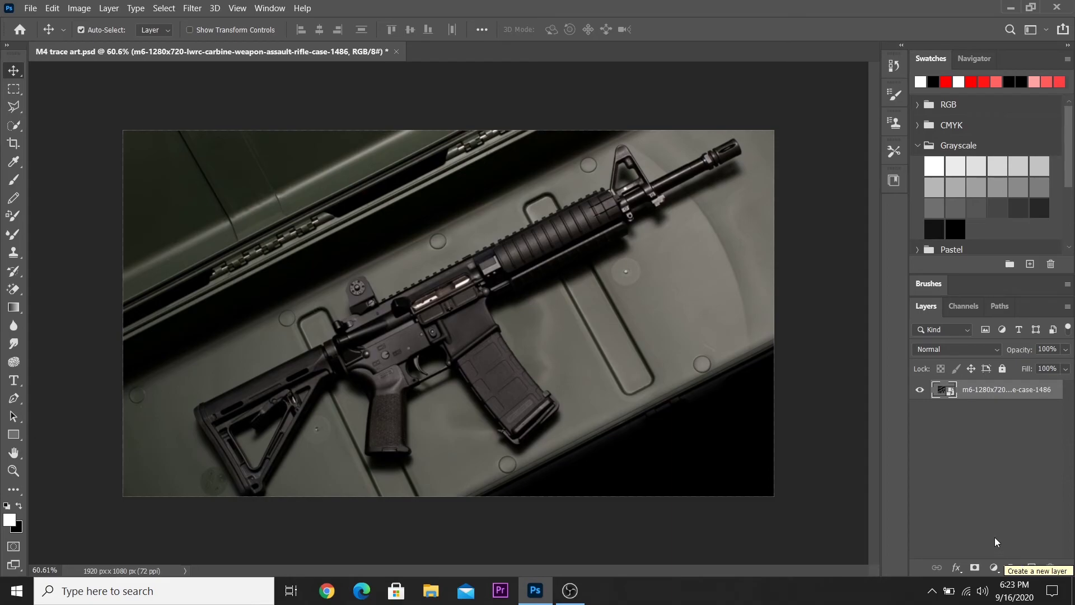
Add an empty Layer 1 above the photo, toggling the photo off and on to check it.
{"action": "left_click", "coordinate": [1031, 568]}
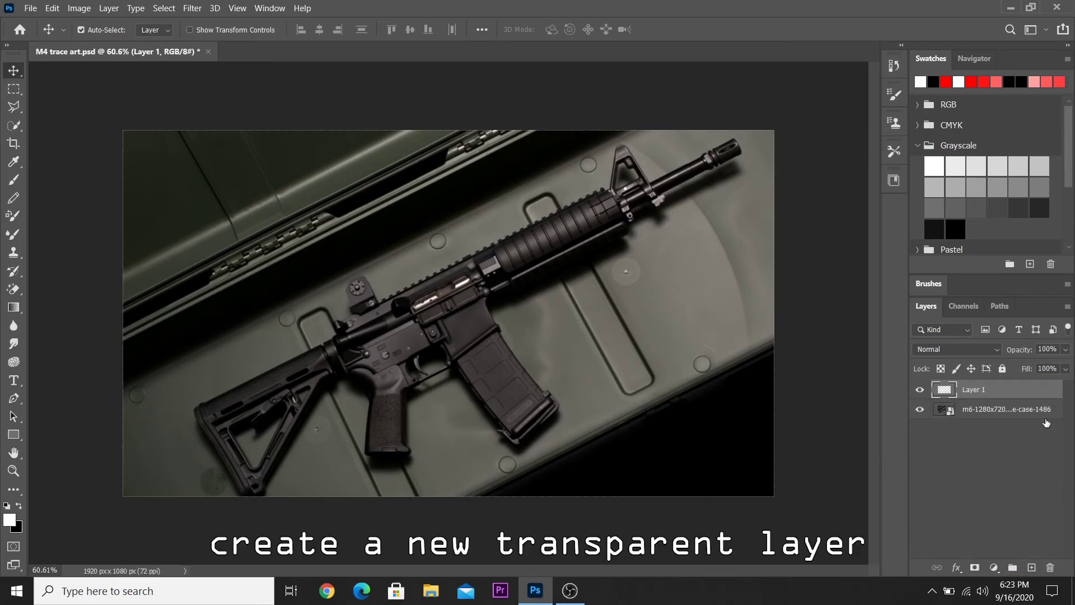
{"action": "left_click", "coordinate": [921, 409]}
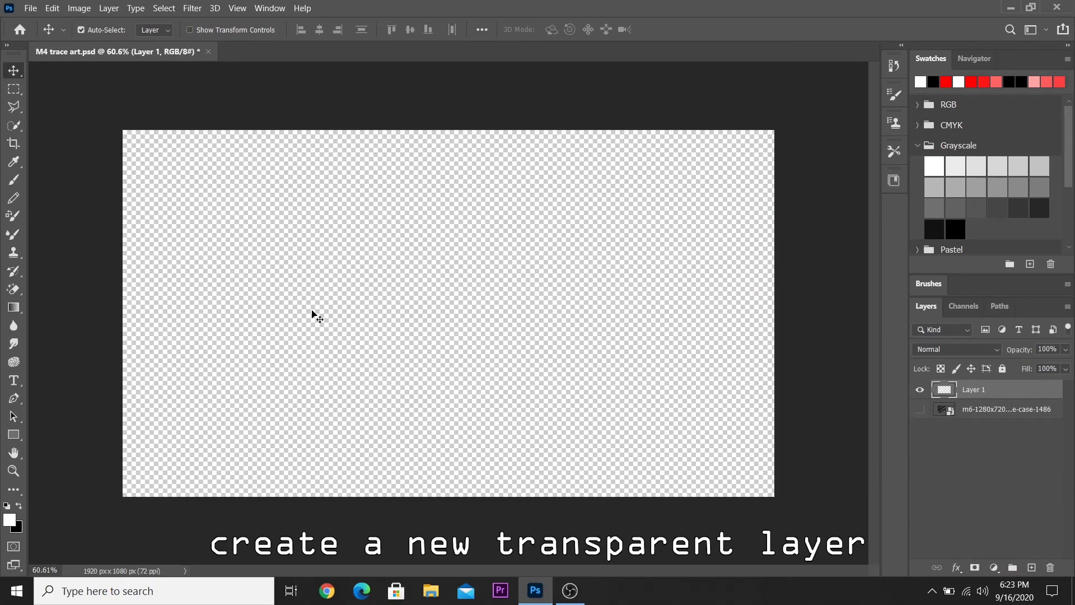
{"action": "left_click", "coordinate": [921, 409]}
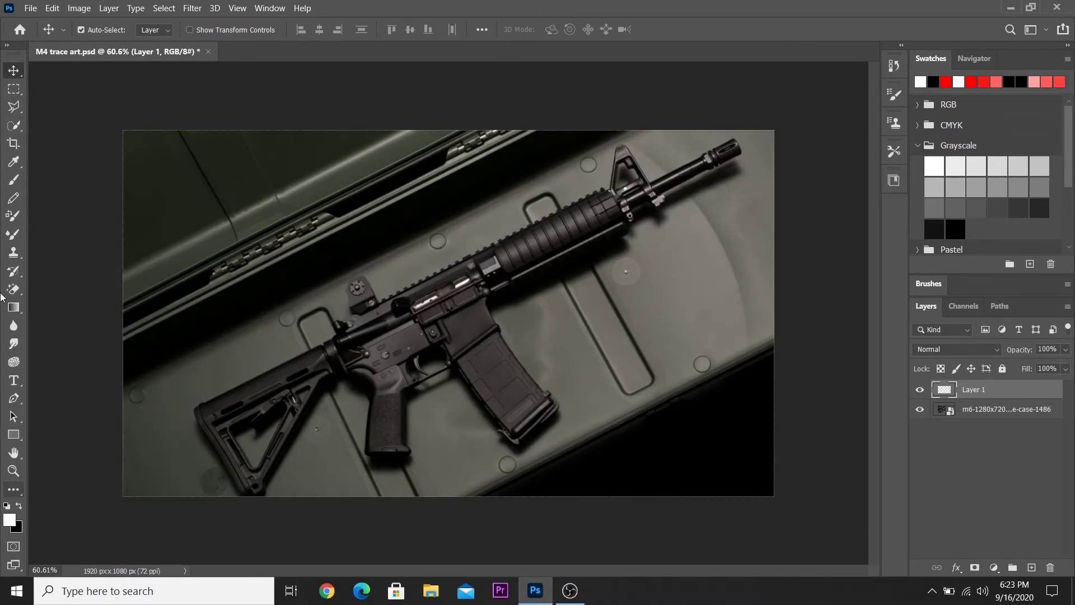
Switch to the Brush tool and set its size to 4 px at 100% hardness.
{"action": "left_click", "coordinate": [14, 179]}
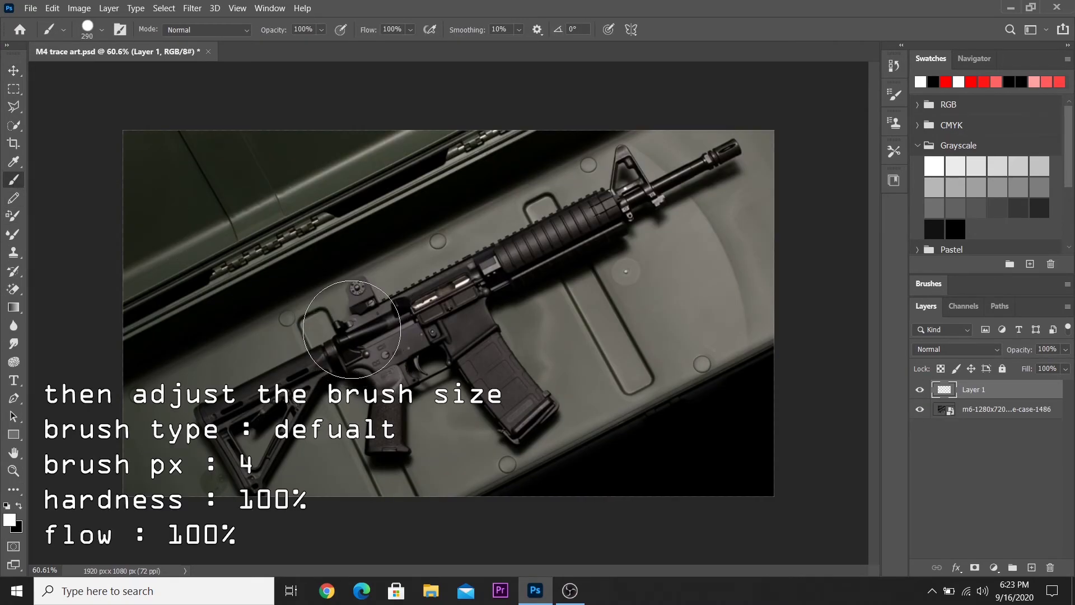
{"action": "left_click_drag", "start_coordinate": [350, 328], "coordinate": [292, 335]}
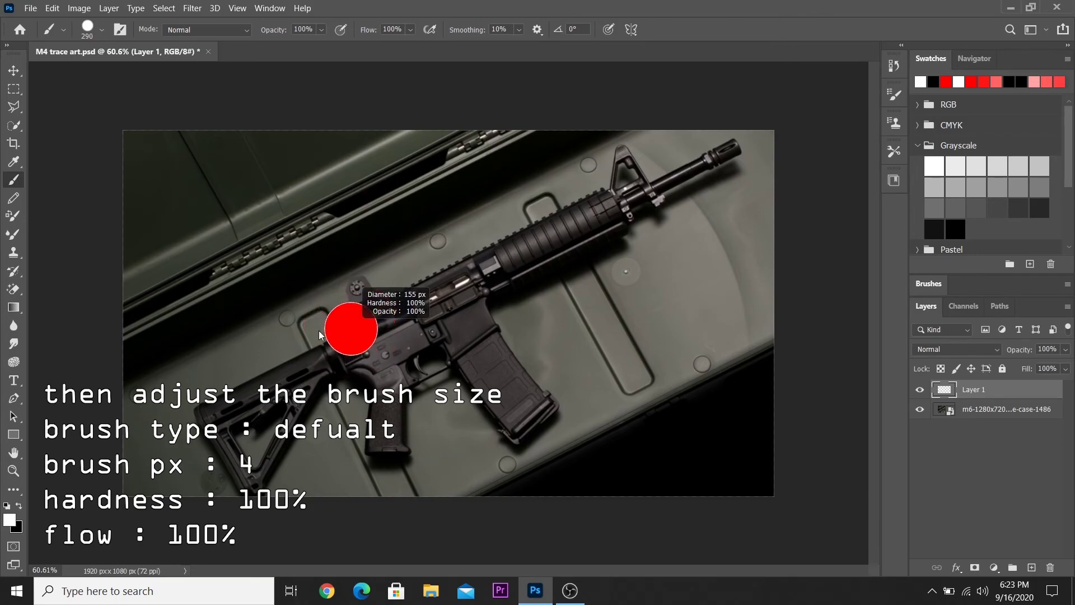
{"action": "right_click", "coordinate": [293, 342]}
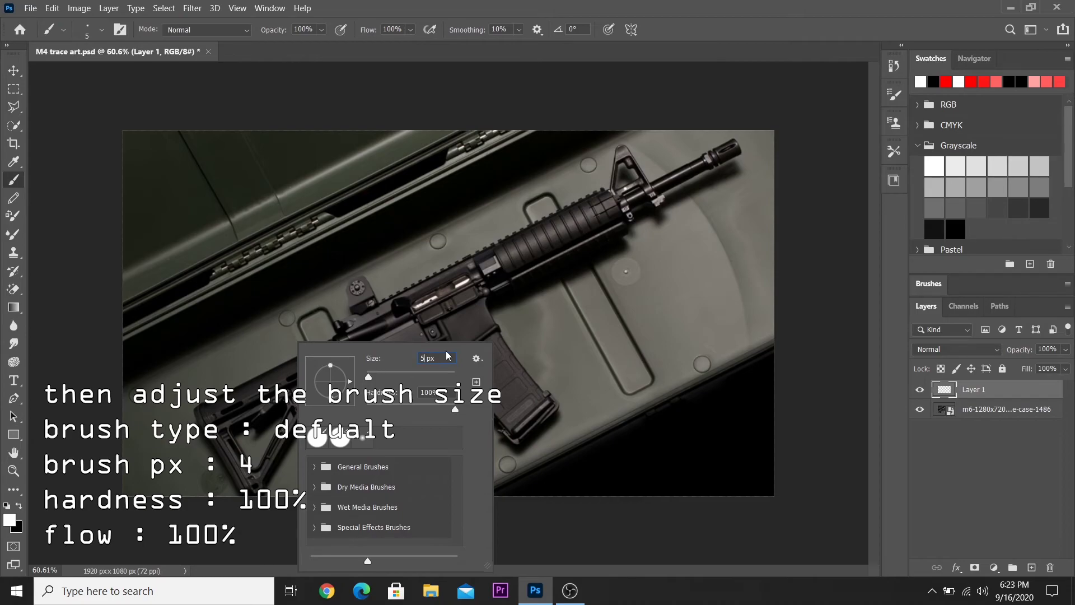
{"action": "type", "text": "4"}
{"action": "key", "text": "Return"}
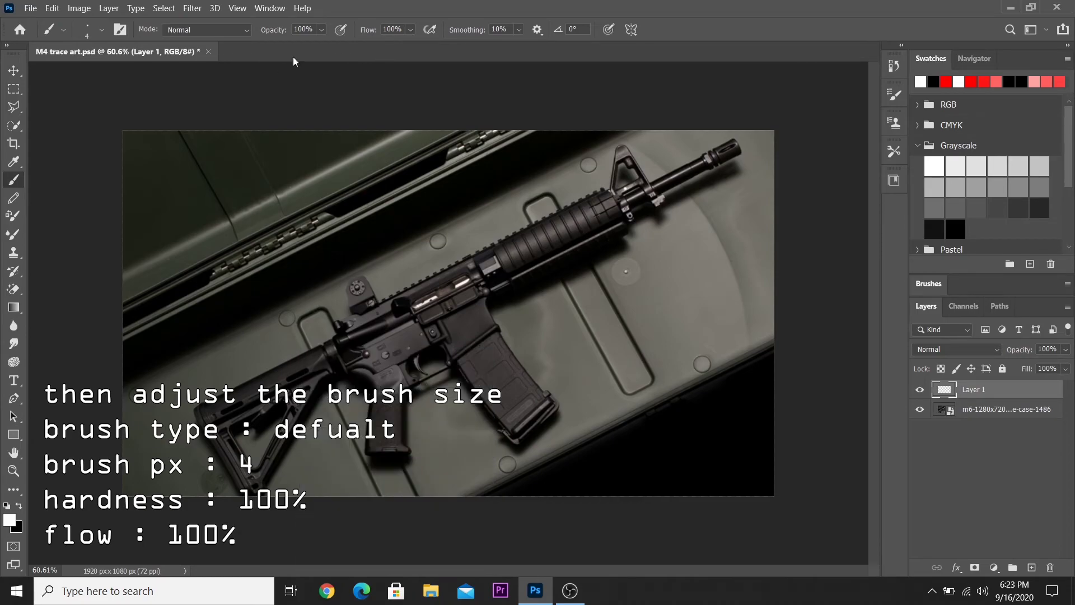
{"action": "right_click", "coordinate": [267, 309]}
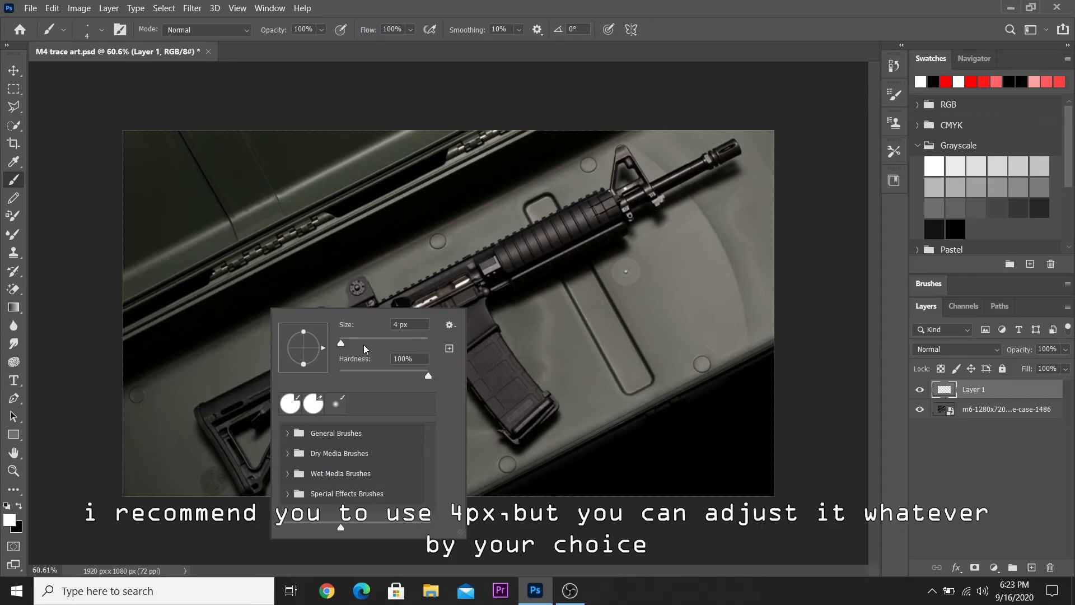
{"action": "key", "text": "Return"}
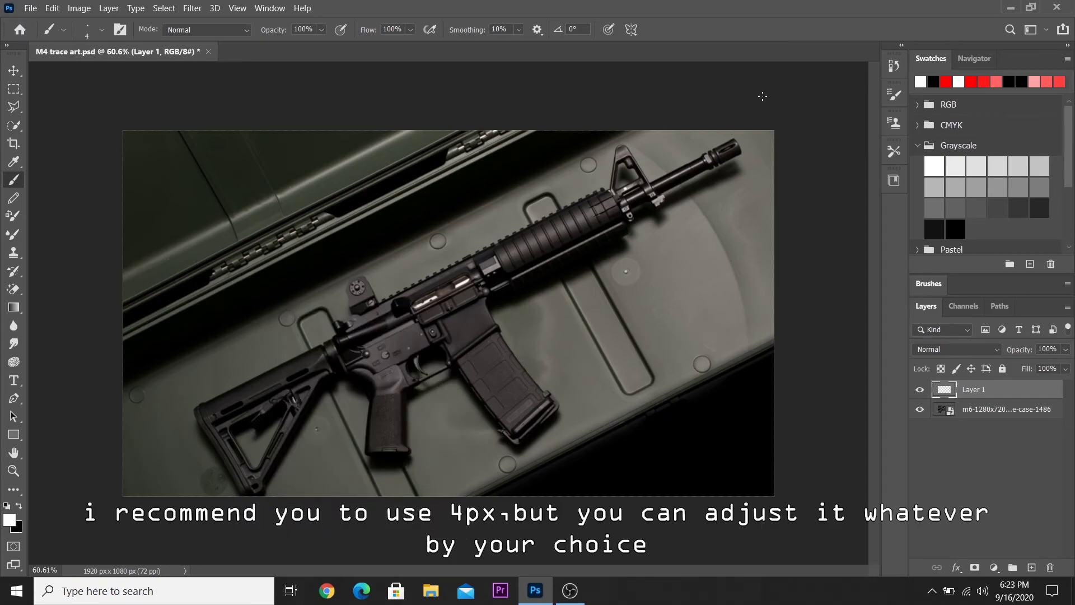
Zoom in on the rifle muzzle and pan to centre it in the view.
{"action": "scroll", "coordinate": [762, 96], "scroll_direction": "up", "scroll_amount": 2}
{"action": "scroll", "coordinate": [783, 94], "scroll_direction": "up", "scroll_amount": 2}
{"action": "scroll", "coordinate": [806, 92], "scroll_direction": "up", "scroll_amount": 2}
{"action": "scroll", "coordinate": [829, 90], "scroll_direction": "up", "scroll_amount": 2}
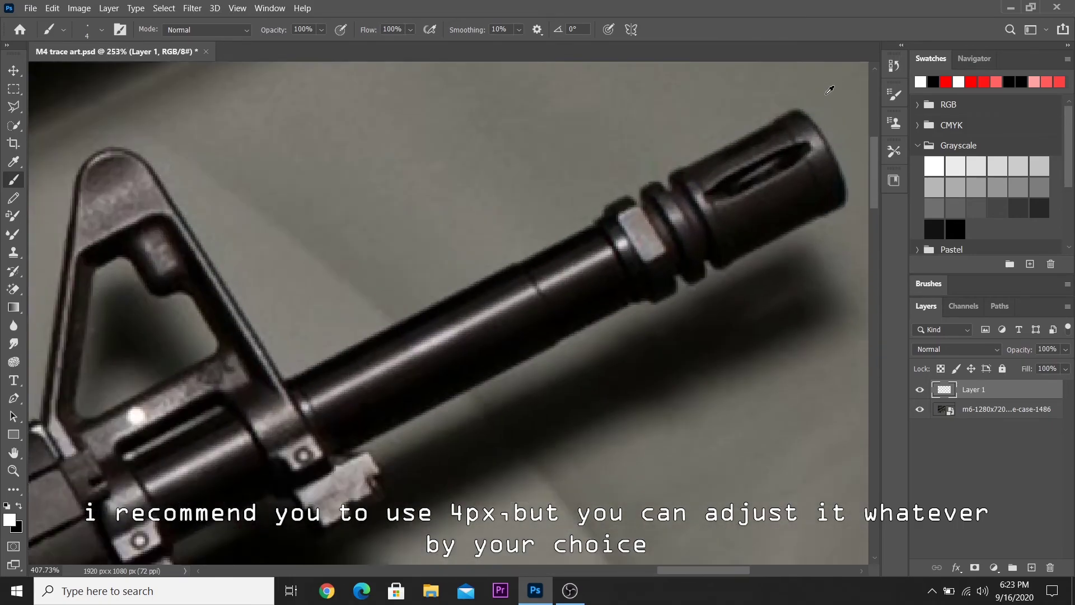
{"action": "left_click_drag", "start_coordinate": [692, 569], "coordinate": [719, 566]}
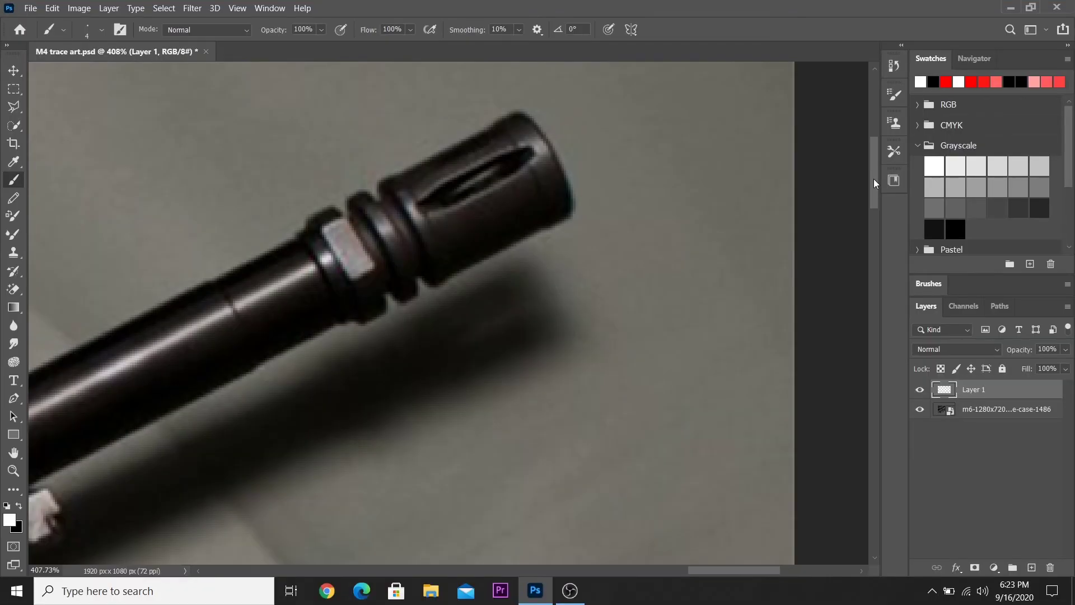
Set the photo reference layer's opacity to 95% and make Layer 1 active.
{"action": "left_click_drag", "start_coordinate": [874, 180], "coordinate": [872, 173]}
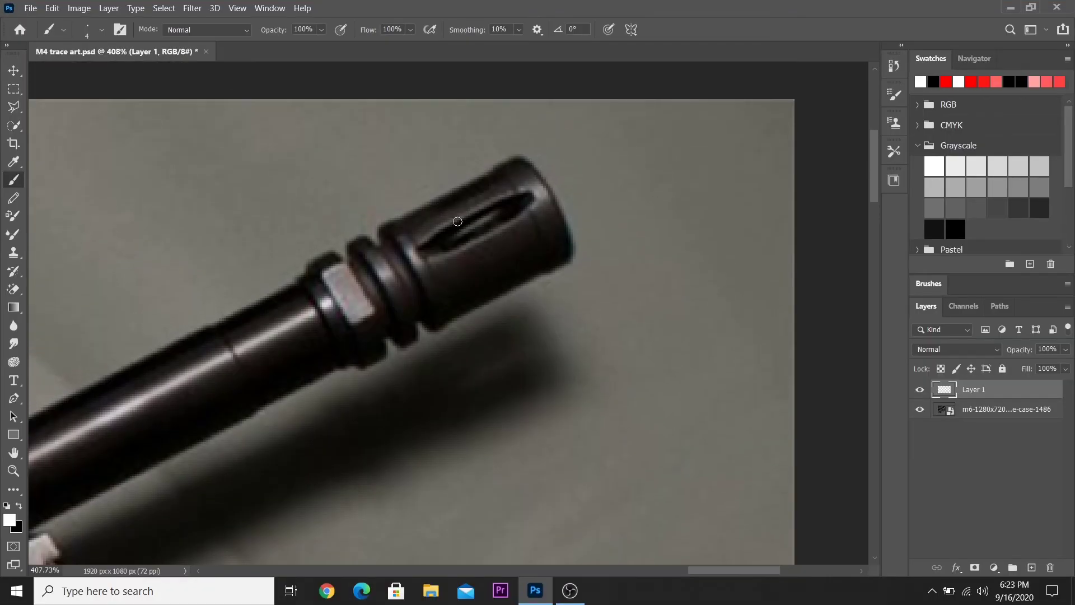
{"action": "scroll", "coordinate": [458, 221], "scroll_direction": "up", "scroll_amount": 1}
{"action": "scroll", "coordinate": [457, 221], "scroll_direction": "up", "scroll_amount": 1}
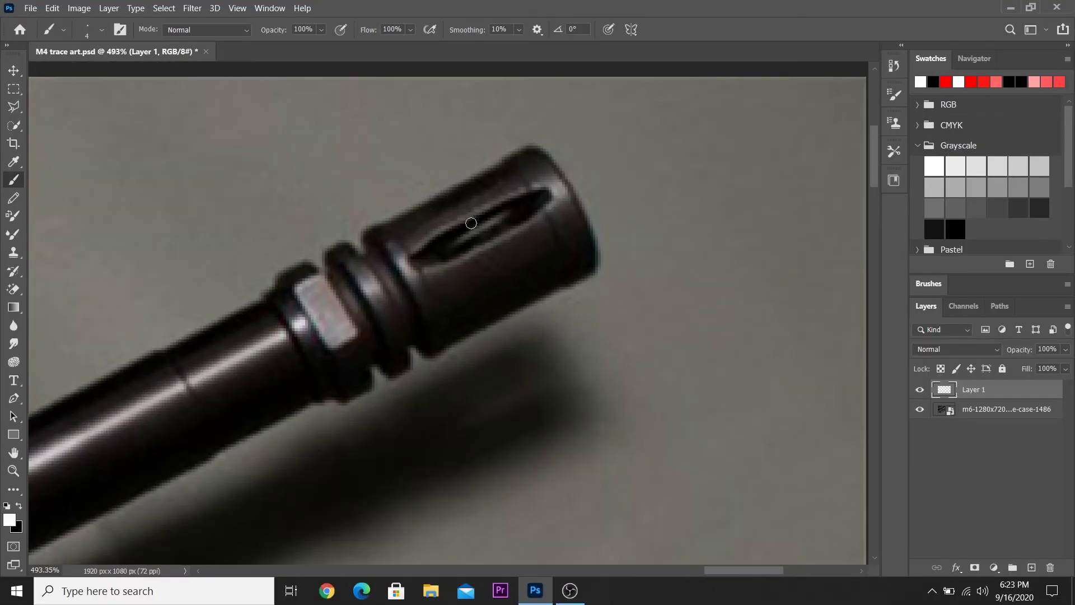
{"action": "left_click", "coordinate": [1011, 413]}
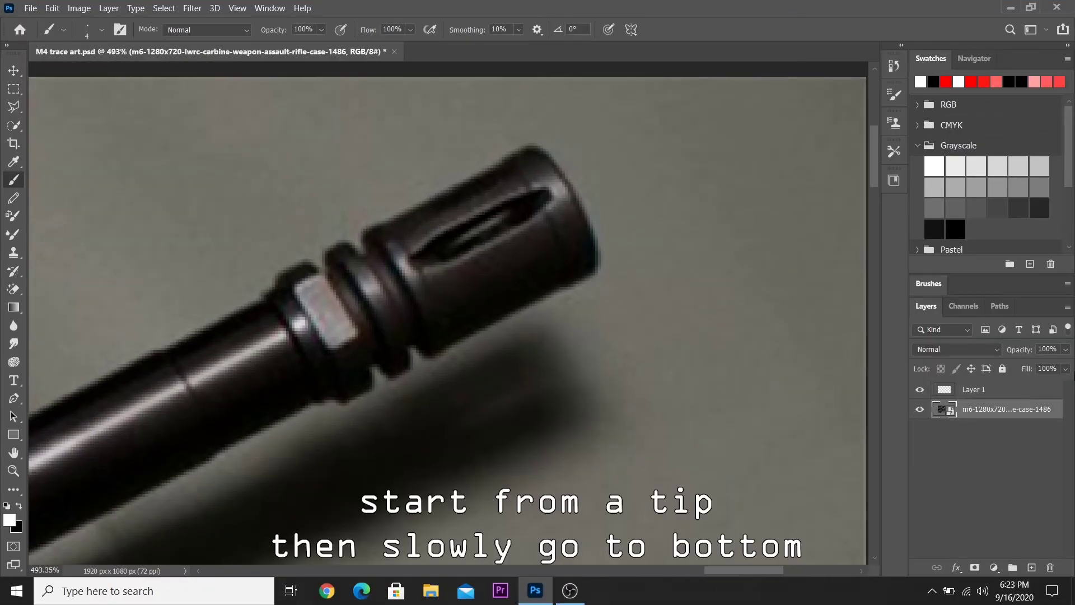
{"action": "left_click", "coordinate": [1056, 349]}
{"action": "key", "text": "BackSpace"}
{"action": "key", "text": "BackSpace"}
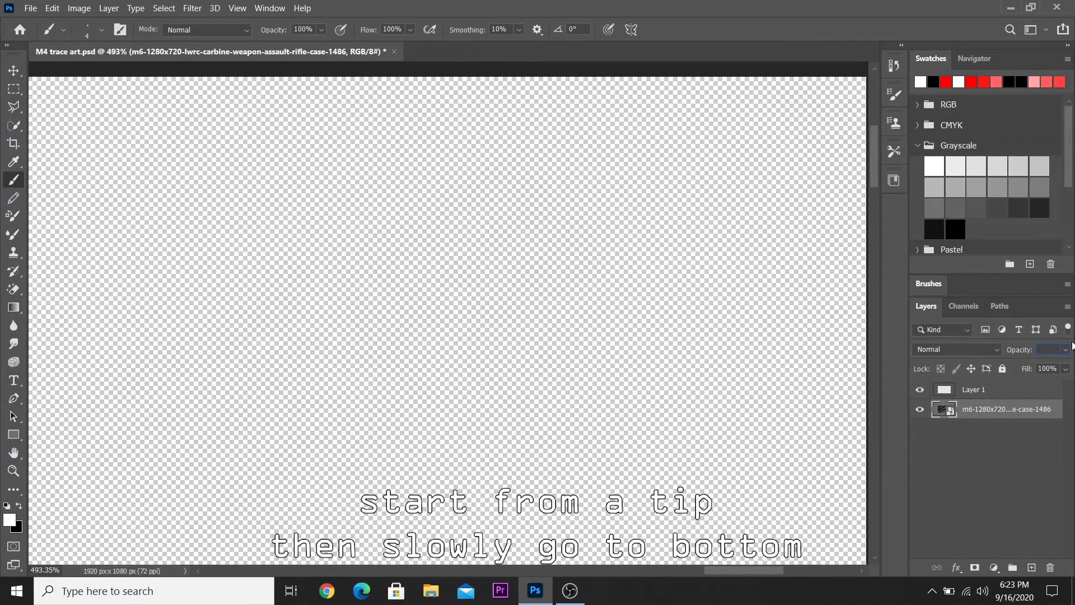
{"action": "type", "text": "95"}
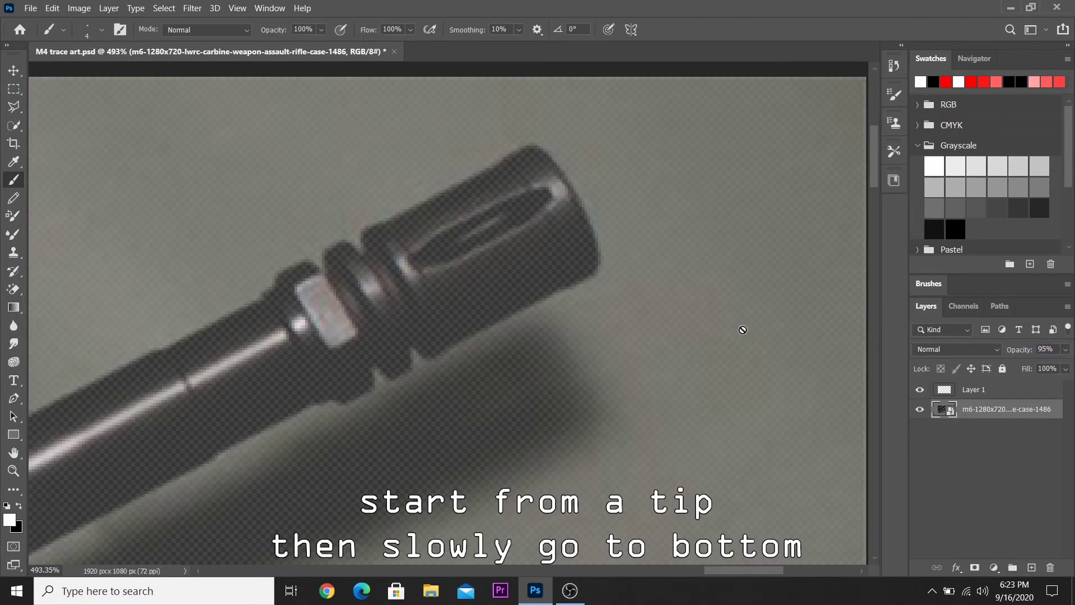
{"action": "left_click", "coordinate": [974, 389]}
Make black the painting colour and zoom in on the muzzle.
{"action": "scroll", "coordinate": [377, 373], "scroll_direction": "down", "scroll_amount": 5}
{"action": "scroll", "coordinate": [377, 373], "scroll_direction": "down", "scroll_amount": 4}
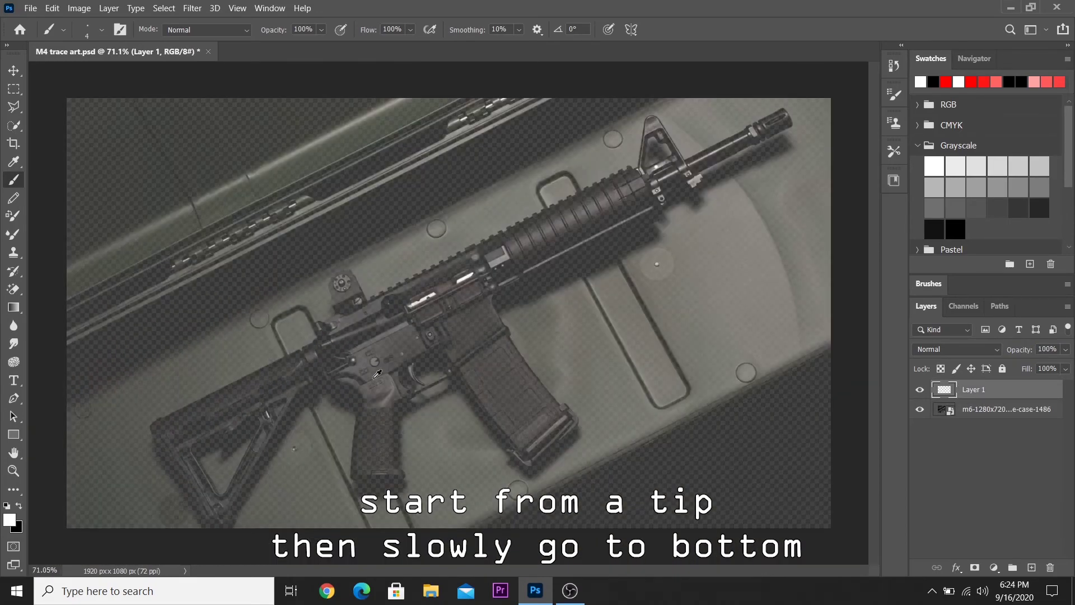
{"action": "scroll", "coordinate": [708, 190], "scroll_direction": "up", "scroll_amount": 2}
{"action": "scroll", "coordinate": [708, 191], "scroll_direction": "up", "scroll_amount": 3}
{"action": "scroll", "coordinate": [708, 191], "scroll_direction": "up", "scroll_amount": 2}
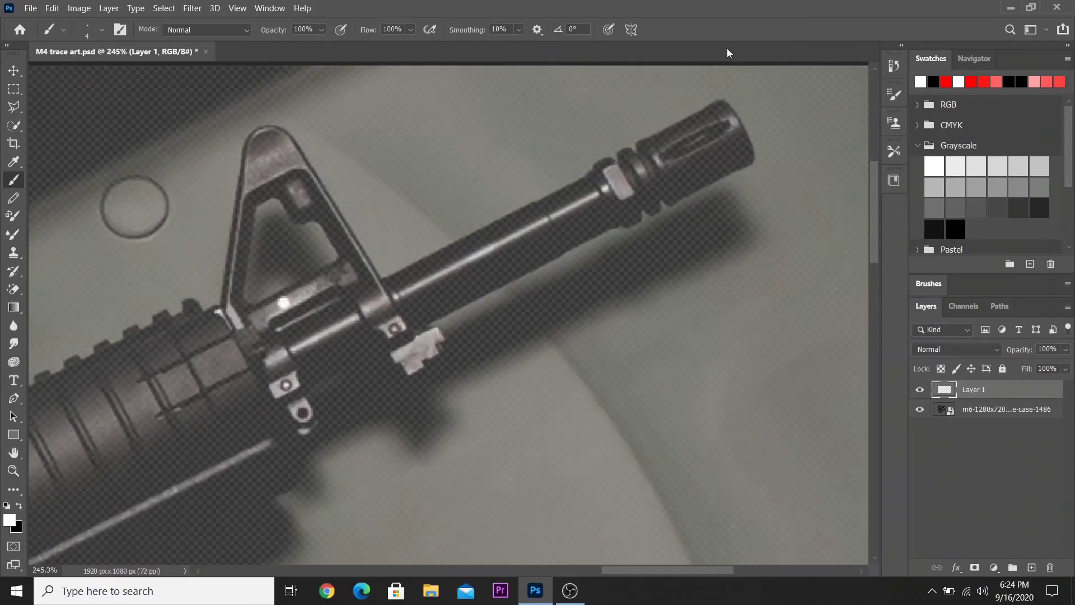
{"action": "scroll", "coordinate": [766, 183], "scroll_direction": "up", "scroll_amount": 2}
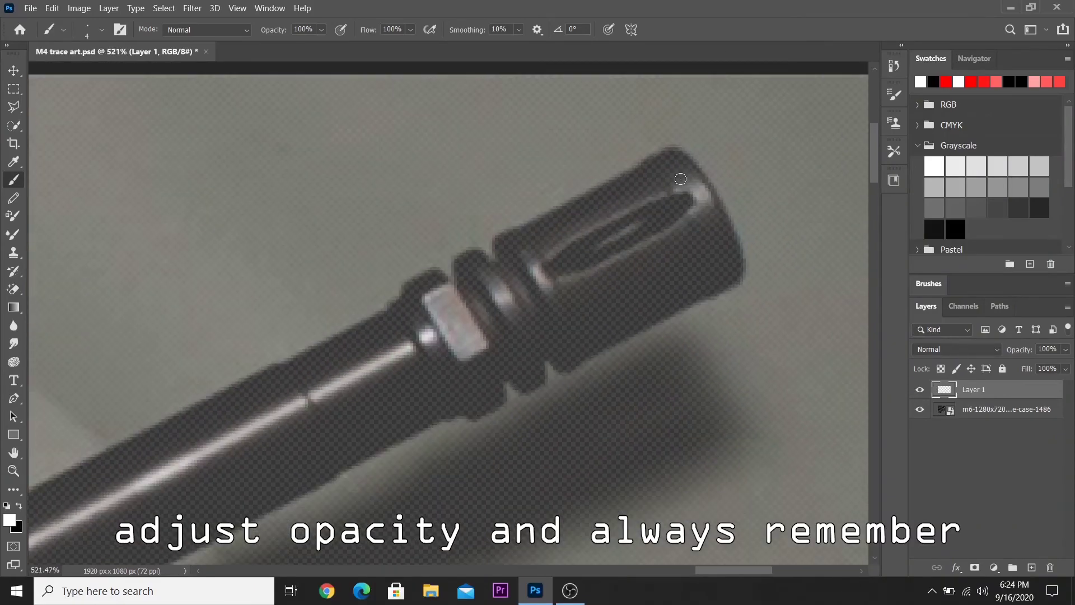
{"action": "left_click", "coordinate": [19, 508]}
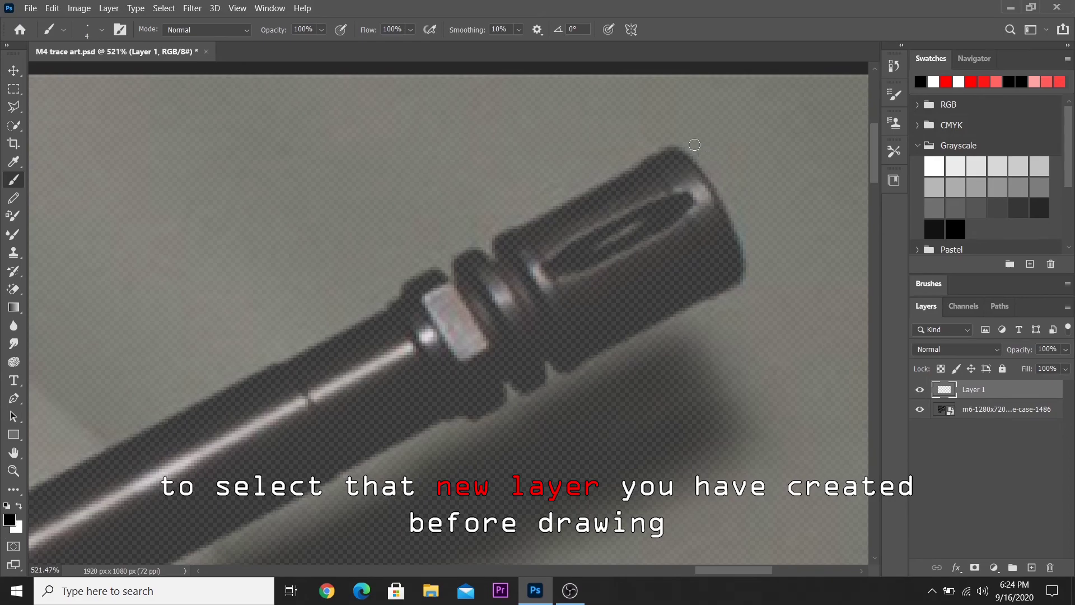
{"action": "scroll", "coordinate": [694, 144], "scroll_direction": "up", "scroll_amount": 1}
{"action": "scroll", "coordinate": [694, 145], "scroll_direction": "up", "scroll_amount": 1}
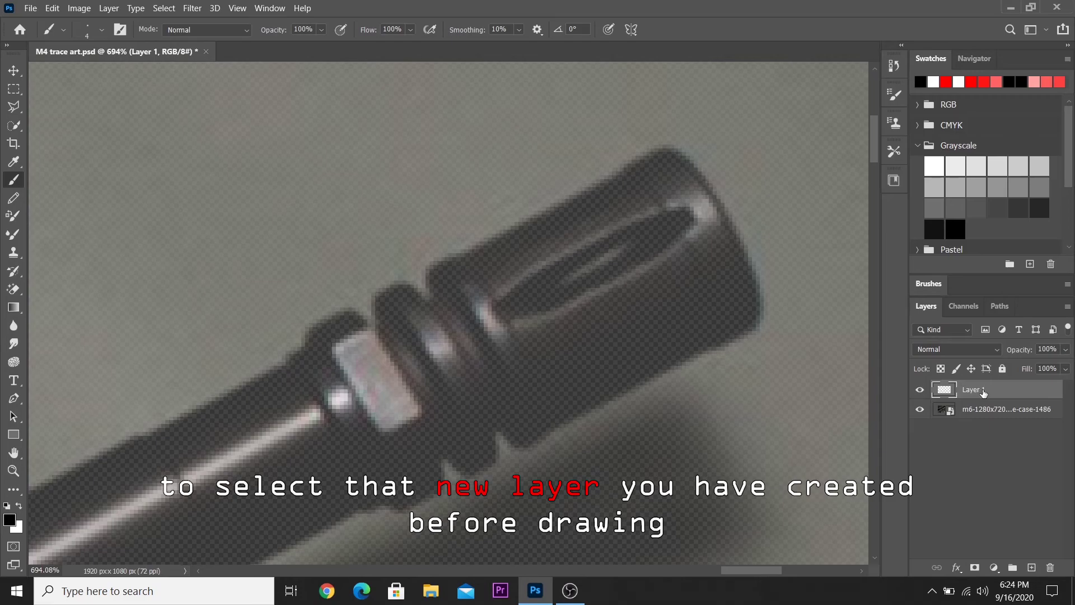
Trace the muzzle's front edge, lower corner and underside with straight black lines.
{"action": "left_click", "coordinate": [668, 146]}
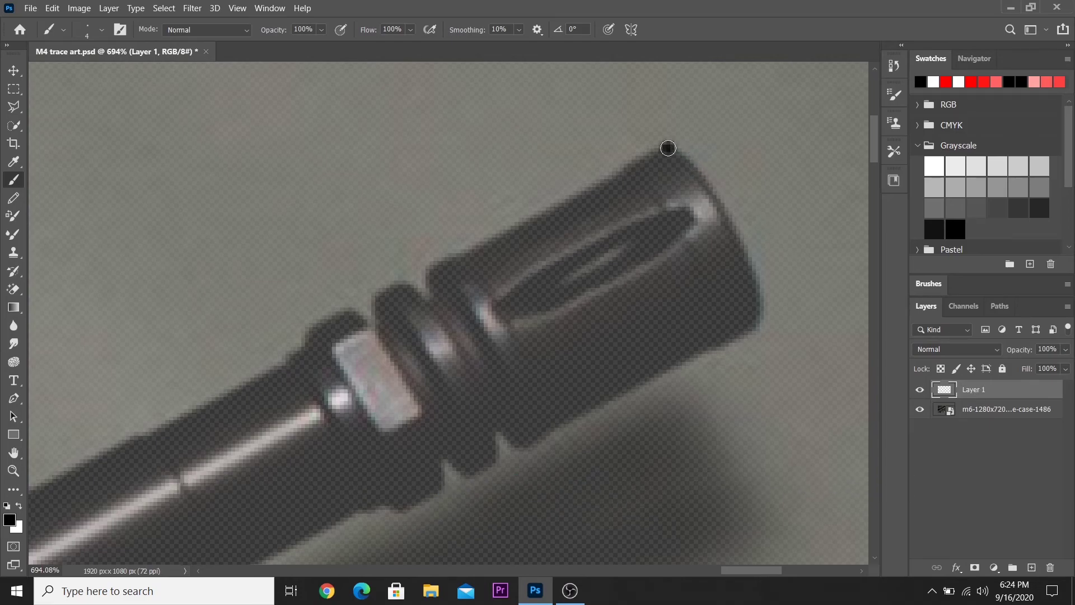
{"action": "left_click", "coordinate": [700, 174], "text": "shift"}
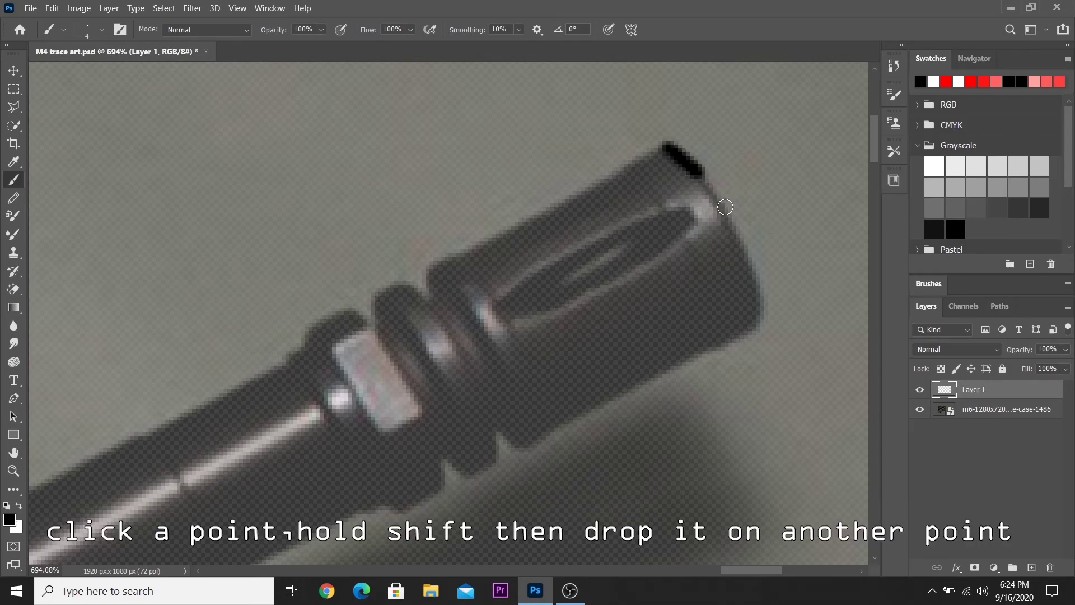
{"action": "left_click", "coordinate": [724, 209], "text": "shift"}
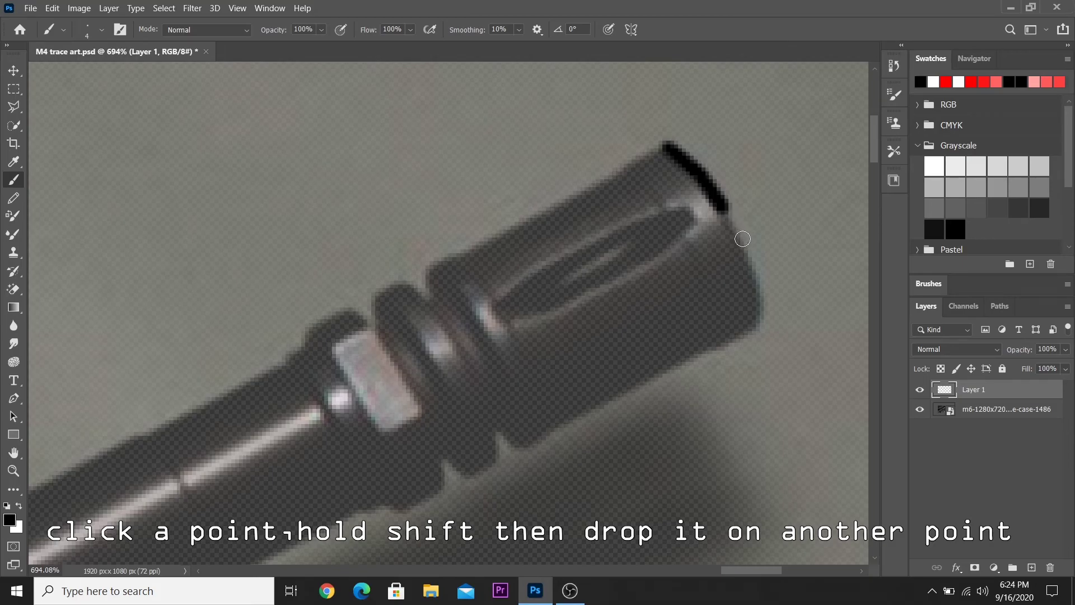
{"action": "left_click", "coordinate": [742, 239], "text": "shift"}
{"action": "left_click", "coordinate": [759, 273], "text": "shift"}
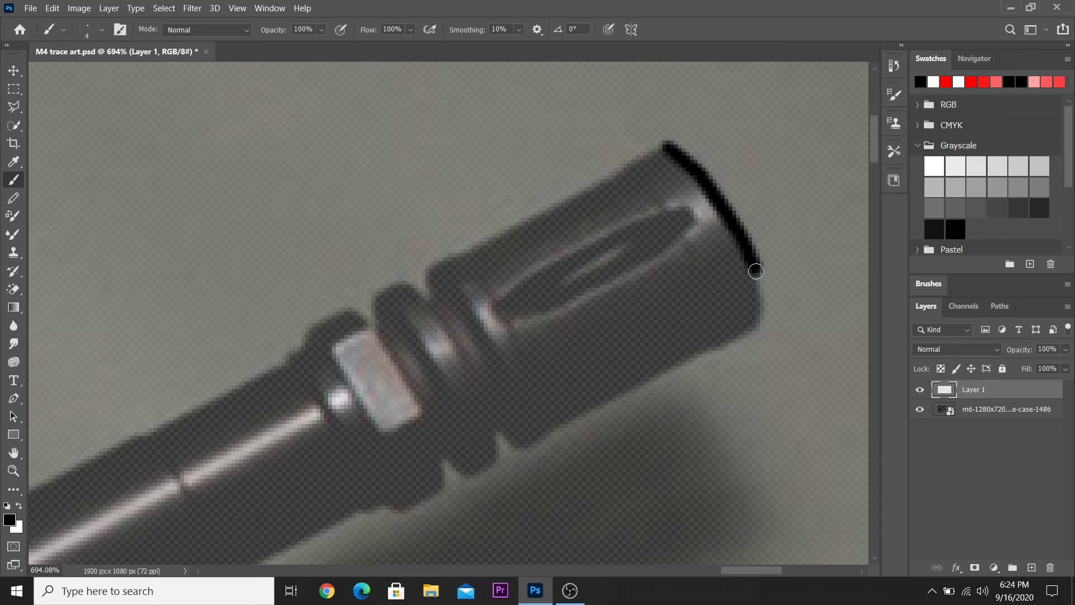
{"action": "left_click", "coordinate": [764, 300], "text": "shift"}
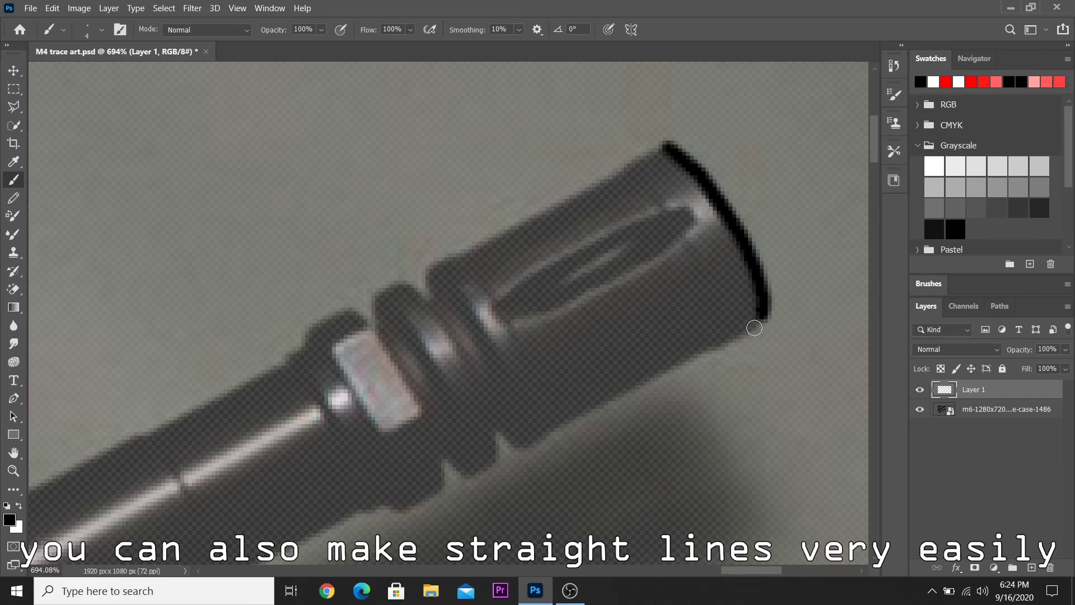
{"action": "left_click", "coordinate": [744, 334], "text": "shift"}
{"action": "left_click", "coordinate": [706, 351], "text": "shift"}
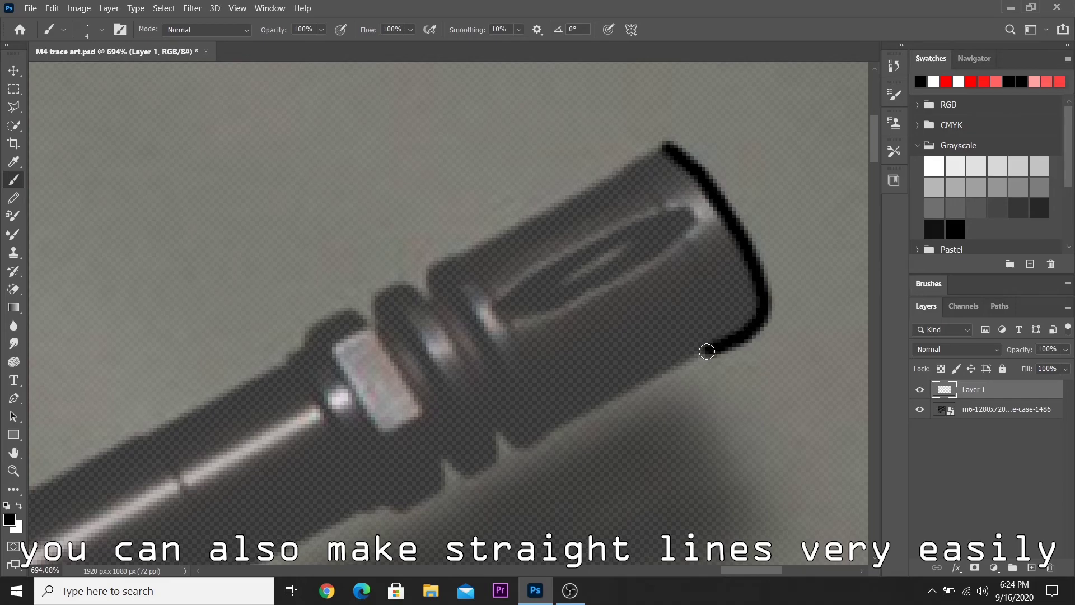
{"action": "left_click", "coordinate": [561, 428], "text": "shift"}
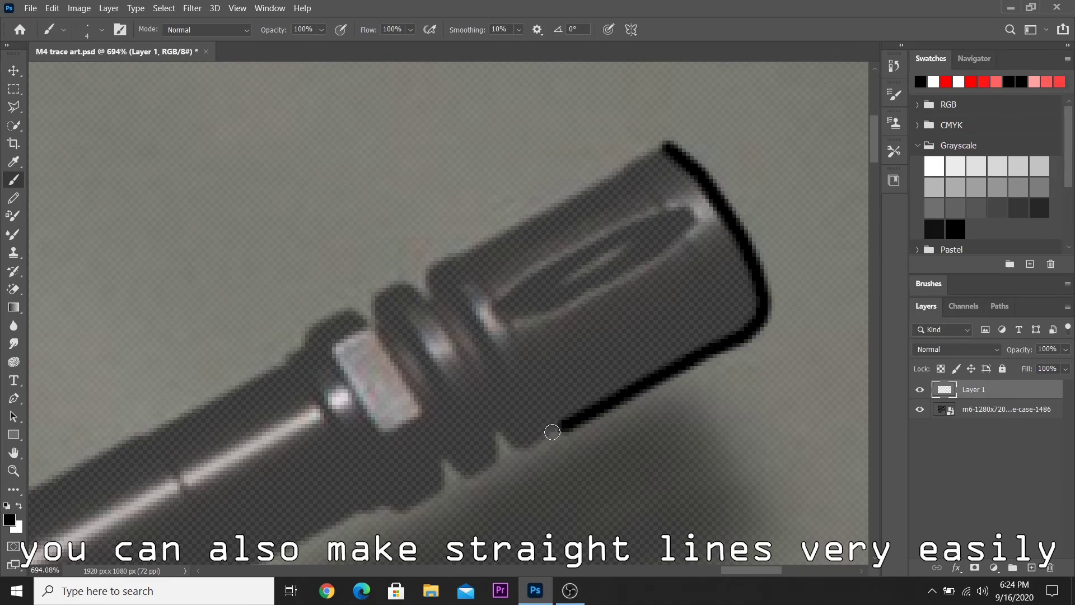
{"action": "left_click", "coordinate": [534, 447], "text": "shift"}
Draw test dots and straight lines above the barrel, then undo them.
{"action": "scroll", "coordinate": [615, 257], "scroll_direction": "down", "scroll_amount": 2}
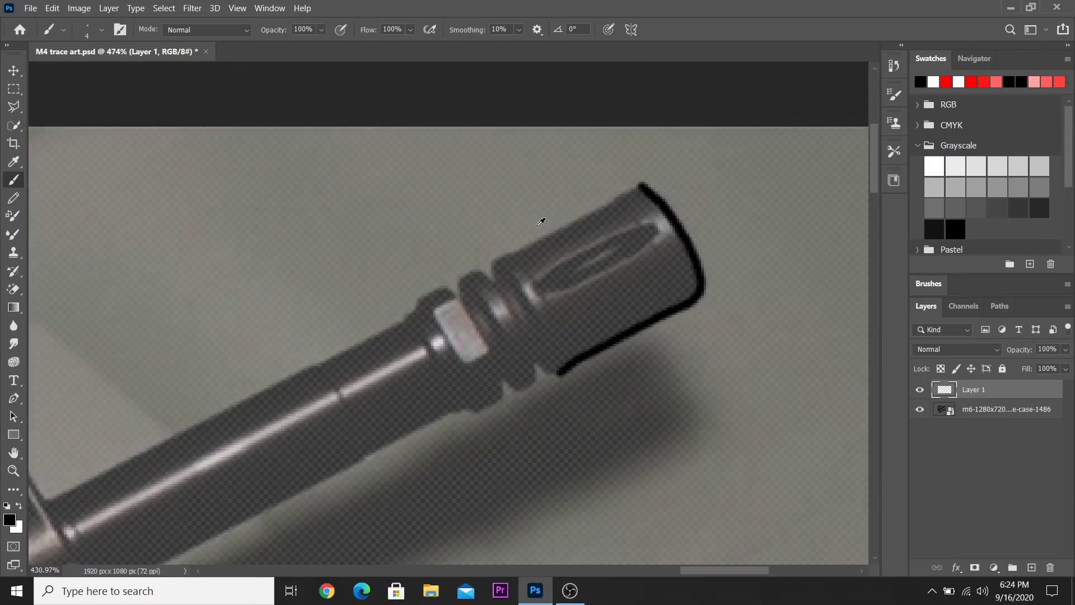
{"action": "left_click", "coordinate": [210, 227]}
{"action": "left_click", "coordinate": [484, 190], "text": "shift"}
{"action": "left_click", "coordinate": [210, 265]}
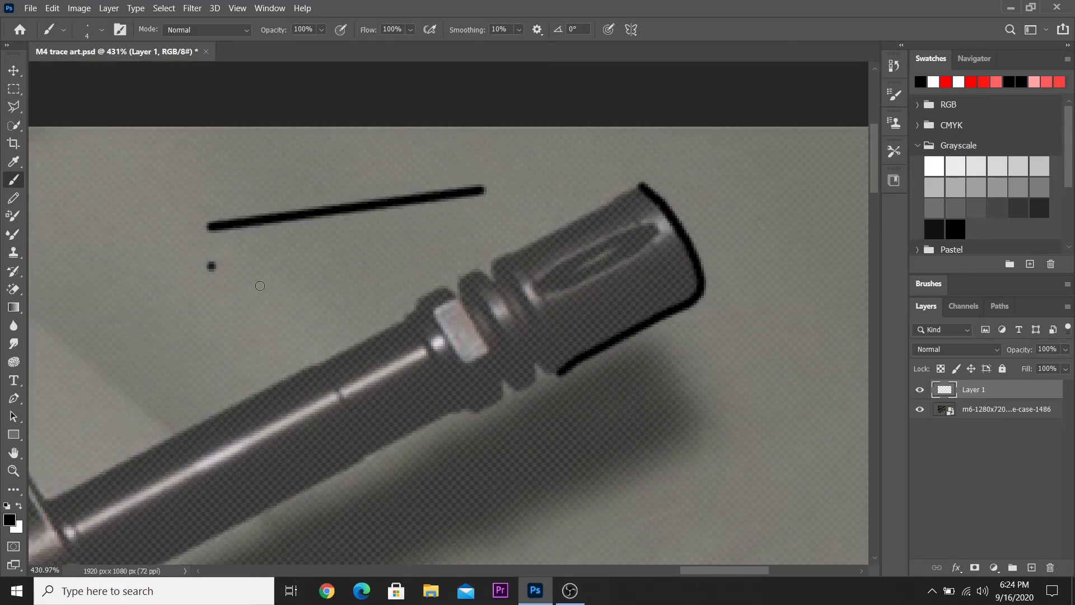
{"action": "left_click", "coordinate": [323, 306], "text": "shift"}
{"action": "key", "text": "ctrl+z"}
{"action": "key", "text": "ctrl+z"}
{"action": "key", "text": "ctrl+z"}
{"action": "key", "text": "ctrl+z"}
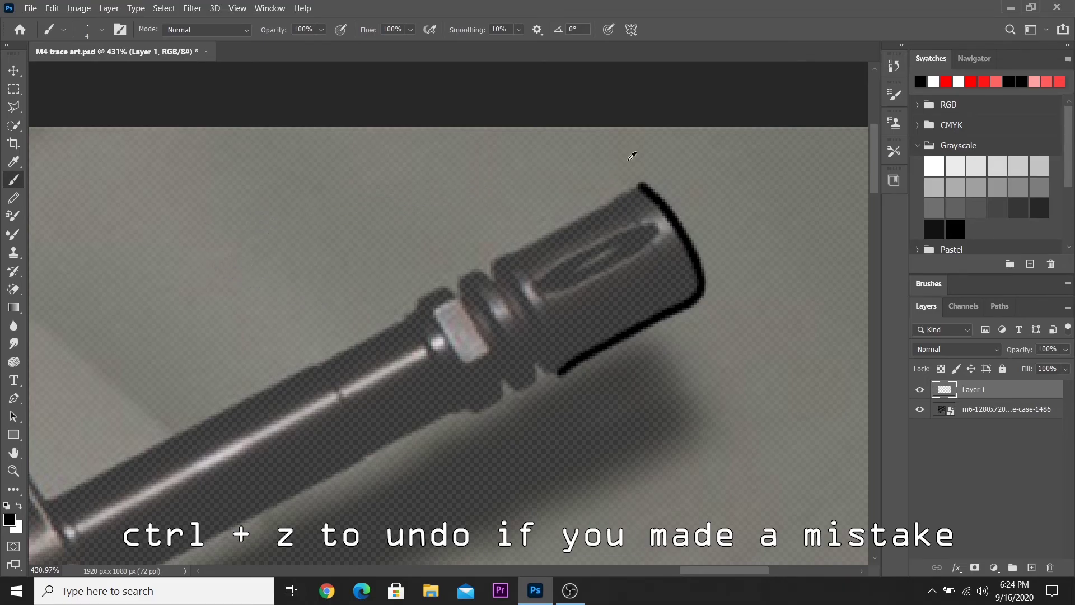
Freehand the muzzle's upper edge from the peak, then undo that stroke.
{"action": "scroll", "coordinate": [633, 153], "scroll_direction": "up", "scroll_amount": 4}
{"action": "scroll", "coordinate": [612, 216], "scroll_direction": "up", "scroll_amount": 4}
{"action": "scroll", "coordinate": [585, 220], "scroll_direction": "up", "scroll_amount": 4}
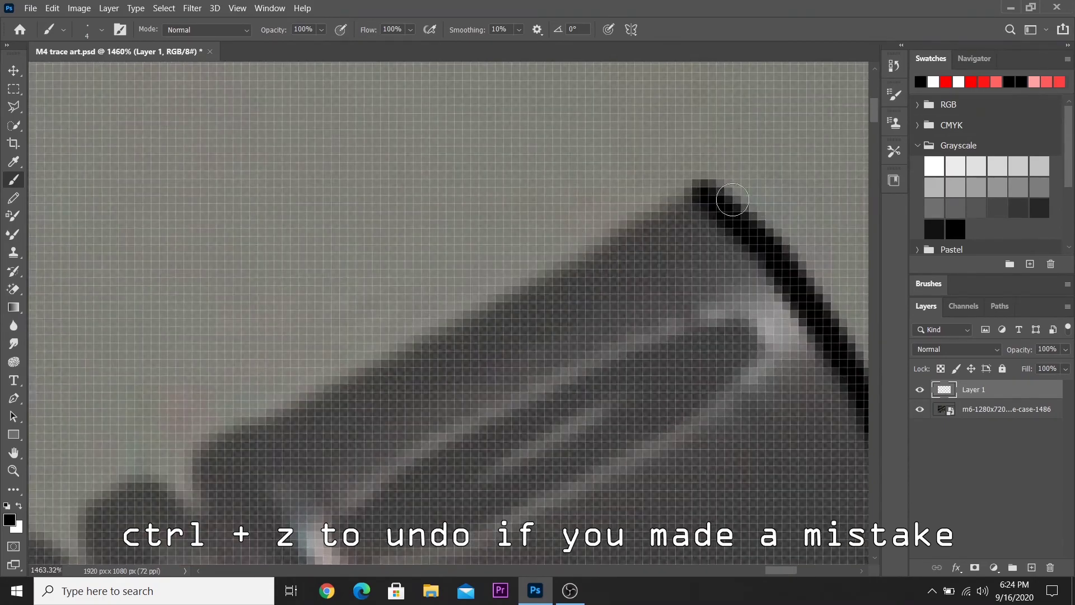
{"action": "left_click", "coordinate": [682, 201]}
{"action": "left_click_drag", "start_coordinate": [643, 219], "coordinate": [486, 289]}
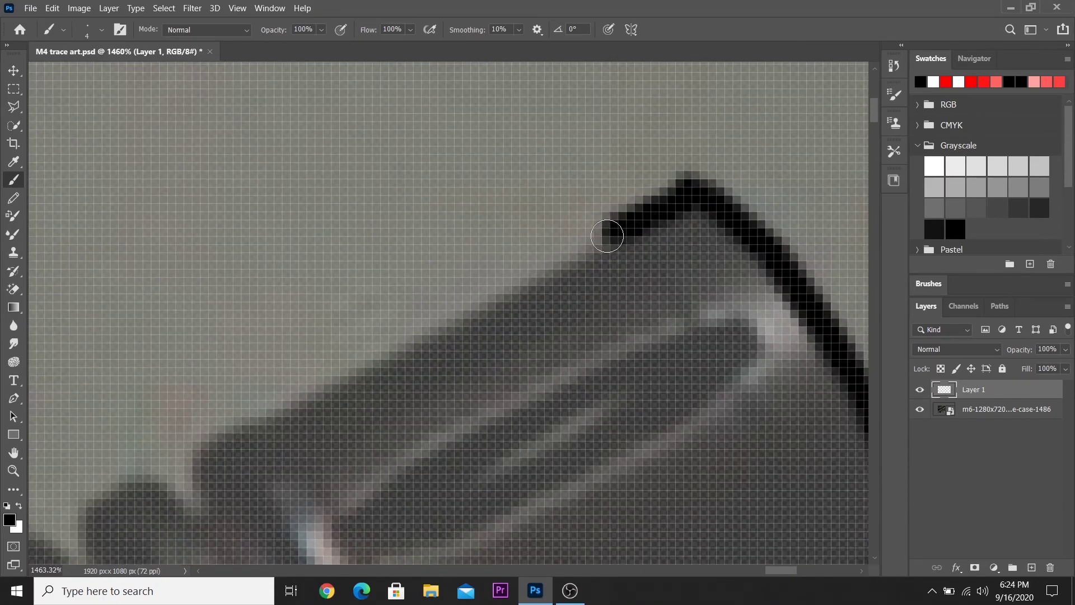
{"action": "scroll", "coordinate": [486, 290], "scroll_direction": "down", "scroll_amount": 5, "text": "alt"}
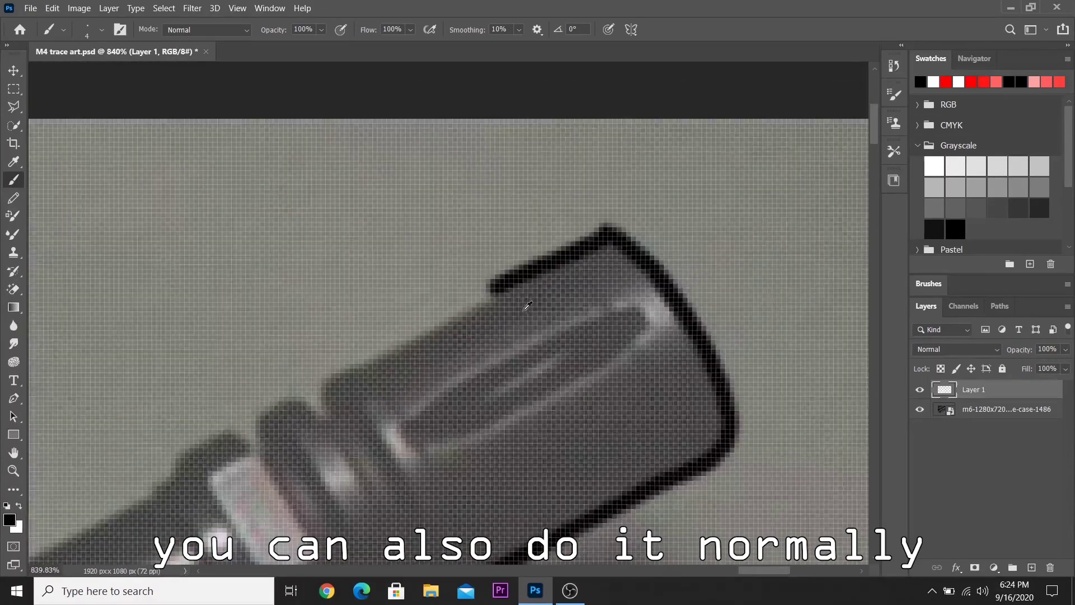
{"action": "key", "text": "ctrl+z"}
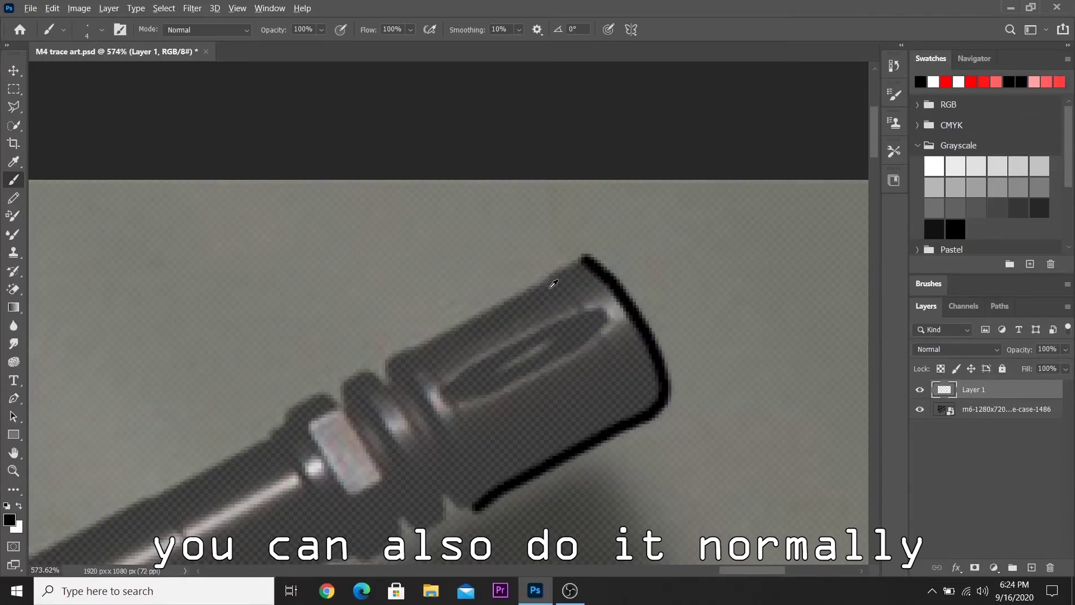
Redraw the muzzle's upper edge from the peak down-left to the ring groove.
{"action": "scroll", "coordinate": [553, 284], "scroll_direction": "up", "scroll_amount": 1, "text": "alt"}
{"action": "scroll", "coordinate": [579, 246], "scroll_direction": "up", "scroll_amount": 1, "text": "alt"}
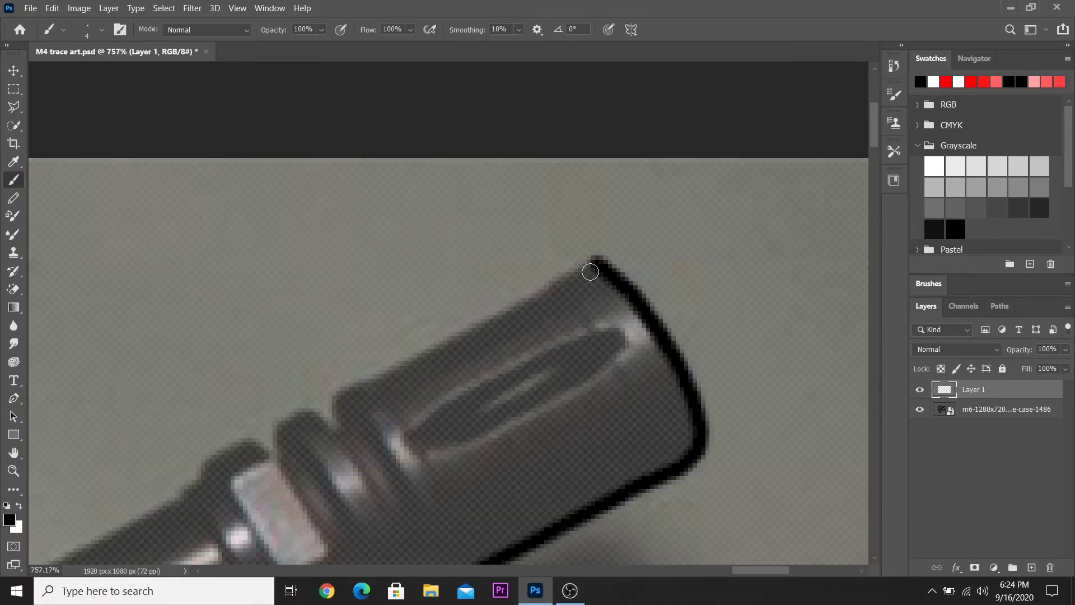
{"action": "left_click", "coordinate": [591, 263]}
{"action": "left_click_drag", "start_coordinate": [568, 273], "coordinate": [510, 304]}
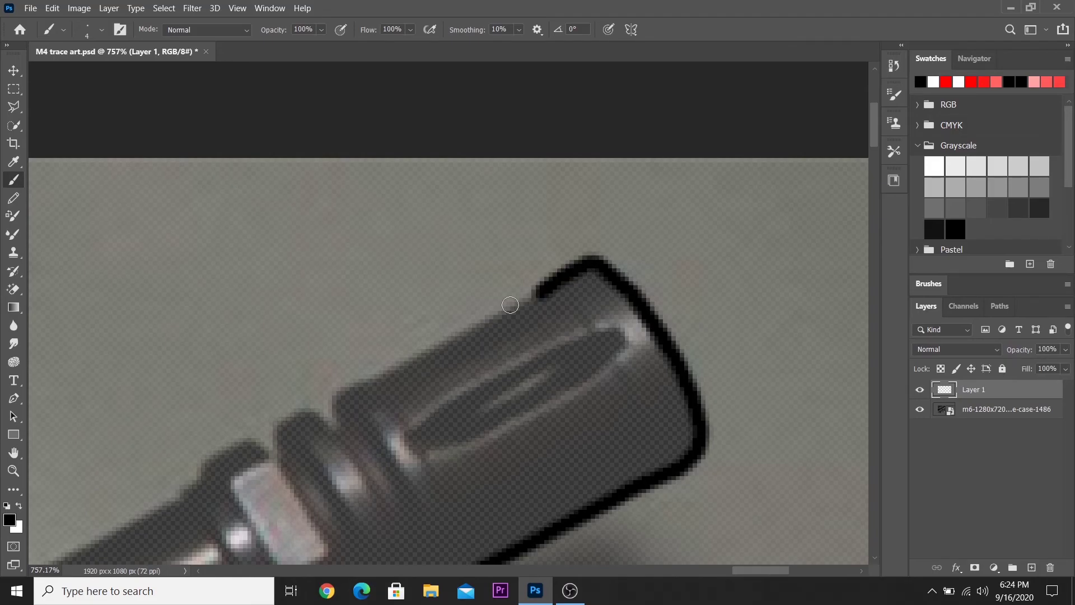
{"action": "left_click", "coordinate": [371, 379], "text": "shift"}
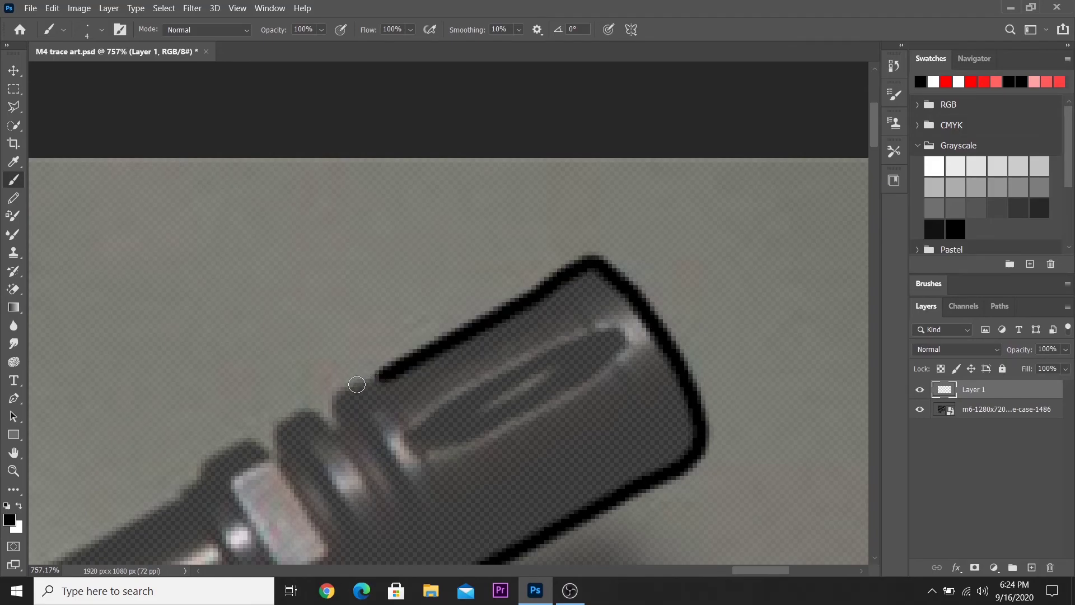
{"action": "left_click", "coordinate": [357, 384], "text": "shift"}
{"action": "left_click", "coordinate": [336, 395], "text": "shift"}
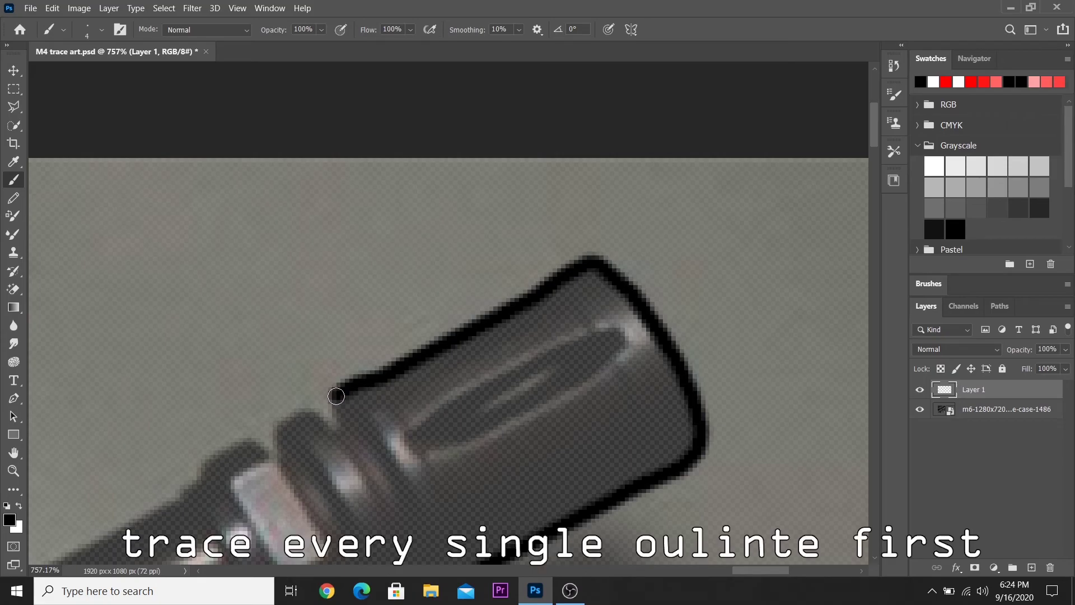
Extend the end of the muzzle outline and check the brush size before finer detail.
{"action": "scroll", "coordinate": [315, 457], "scroll_direction": "down", "scroll_amount": 3}
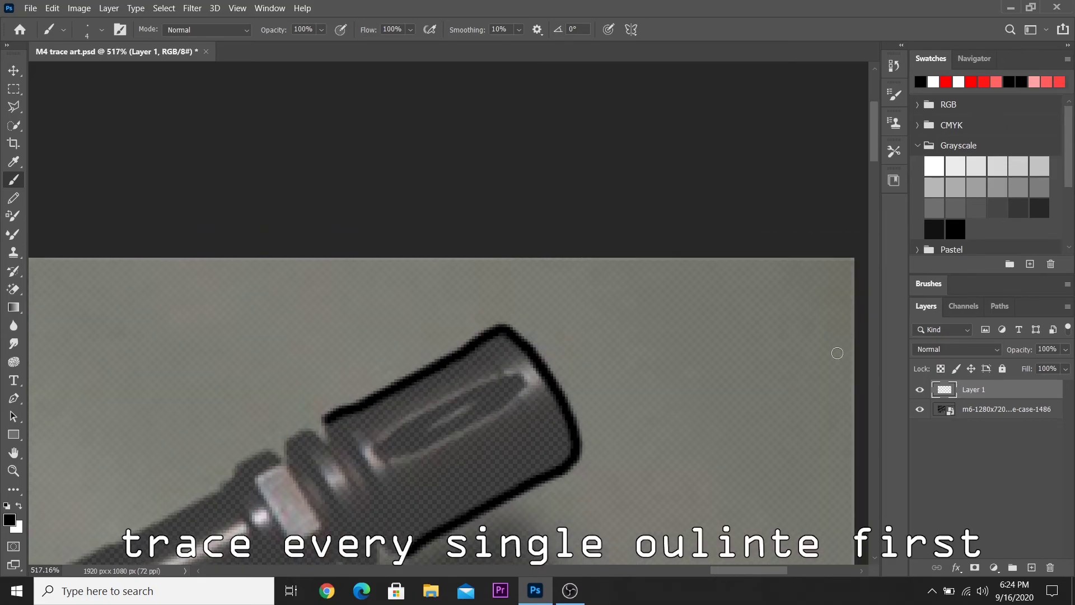
{"action": "scroll", "coordinate": [439, 386], "scroll_direction": "down", "scroll_amount": 3}
{"action": "scroll", "coordinate": [392, 474], "scroll_direction": "up", "scroll_amount": 1}
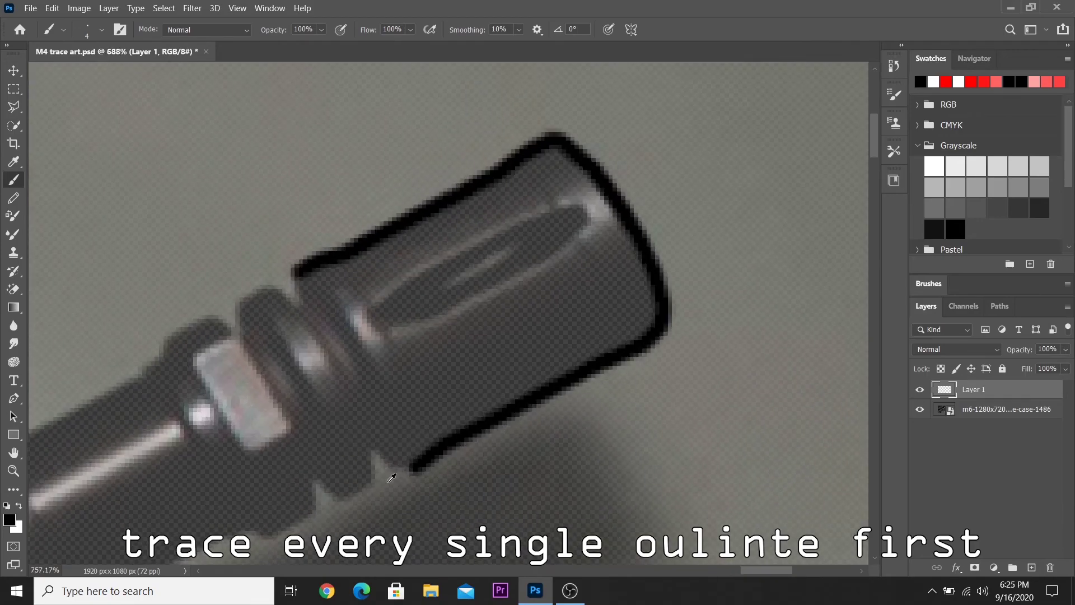
{"action": "scroll", "coordinate": [409, 473], "scroll_direction": "up", "scroll_amount": 1}
{"action": "scroll", "coordinate": [409, 472], "scroll_direction": "up", "scroll_amount": 1}
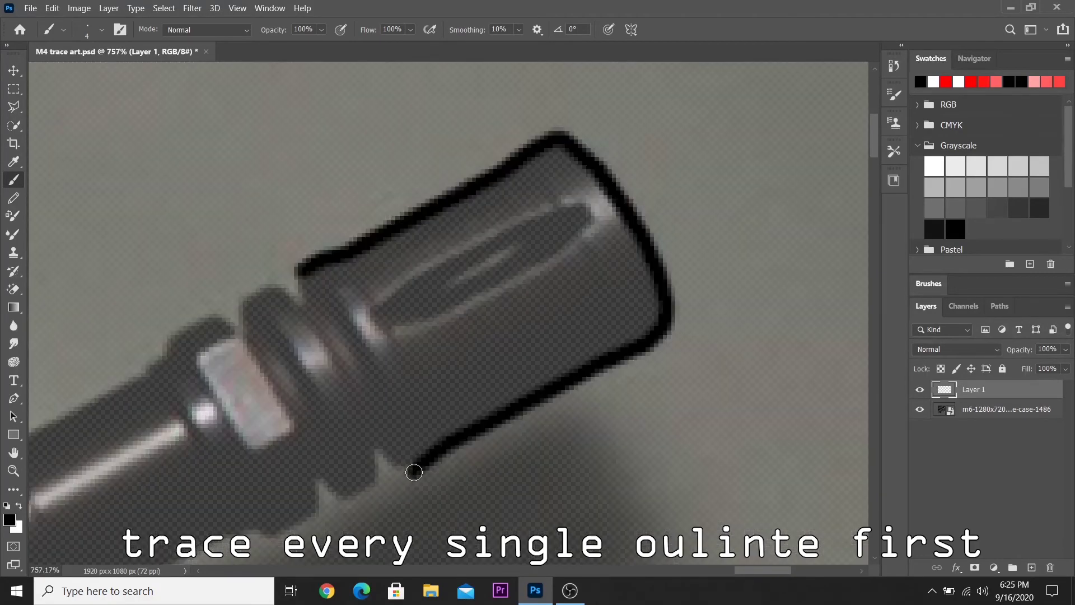
{"action": "left_click", "coordinate": [401, 471]}
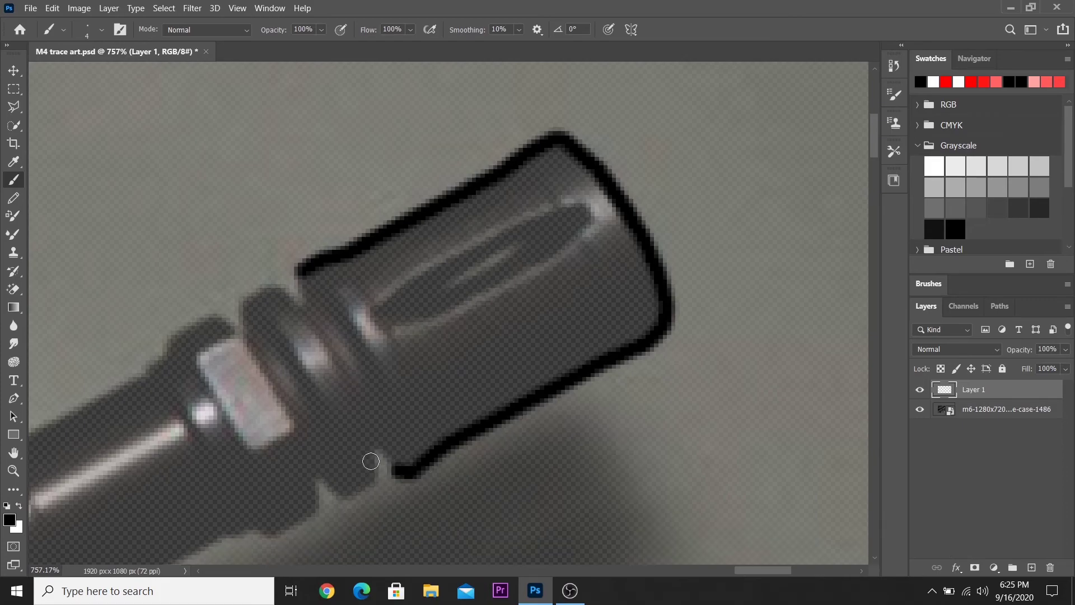
{"action": "right_click", "coordinate": [385, 466], "text": "alt"}
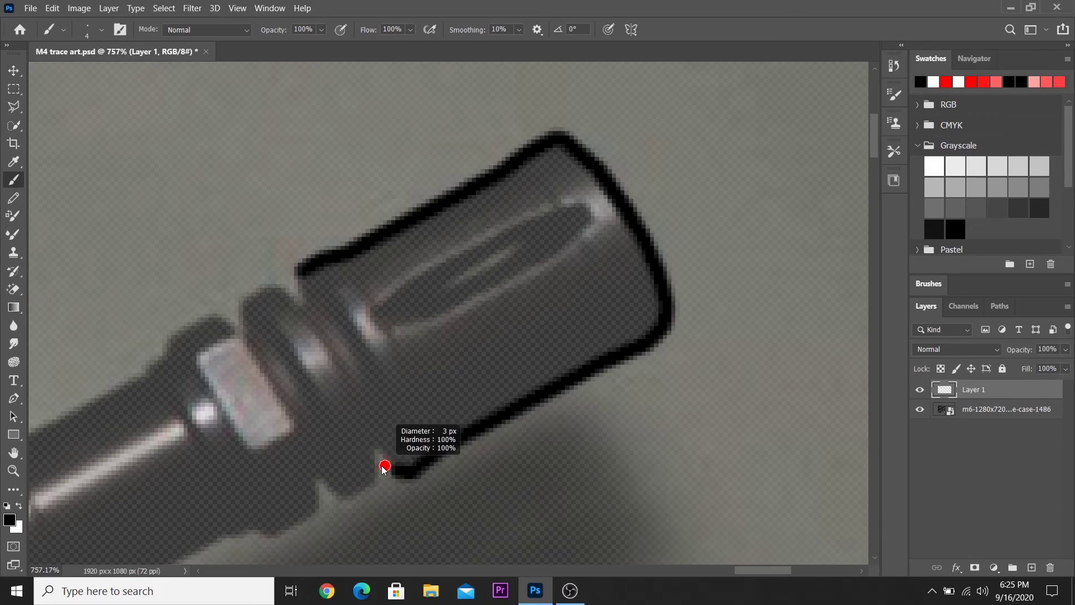
{"action": "scroll", "coordinate": [382, 469], "scroll_direction": "up", "scroll_amount": 2, "text": "alt"}
{"action": "scroll", "coordinate": [392, 479], "scroll_direction": "up", "scroll_amount": 2, "text": "alt"}
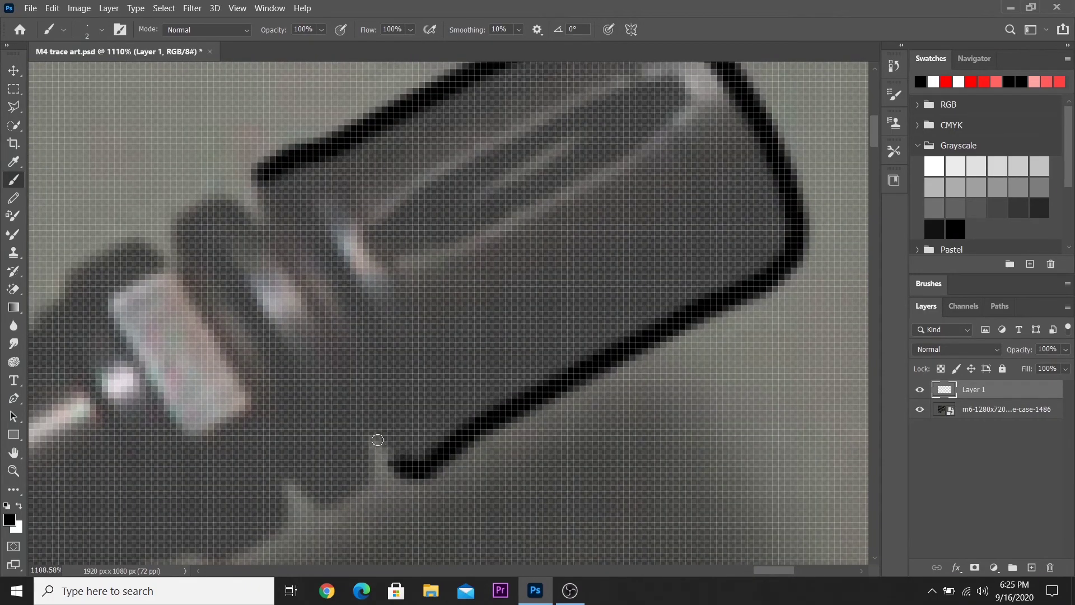
{"action": "scroll", "coordinate": [364, 443], "scroll_direction": "down", "scroll_amount": 1, "text": "alt"}
{"action": "scroll", "coordinate": [344, 447], "scroll_direction": "down", "scroll_amount": 1, "text": "alt"}
{"action": "scroll", "coordinate": [342, 450], "scroll_direction": "down", "scroll_amount": 1, "text": "alt"}
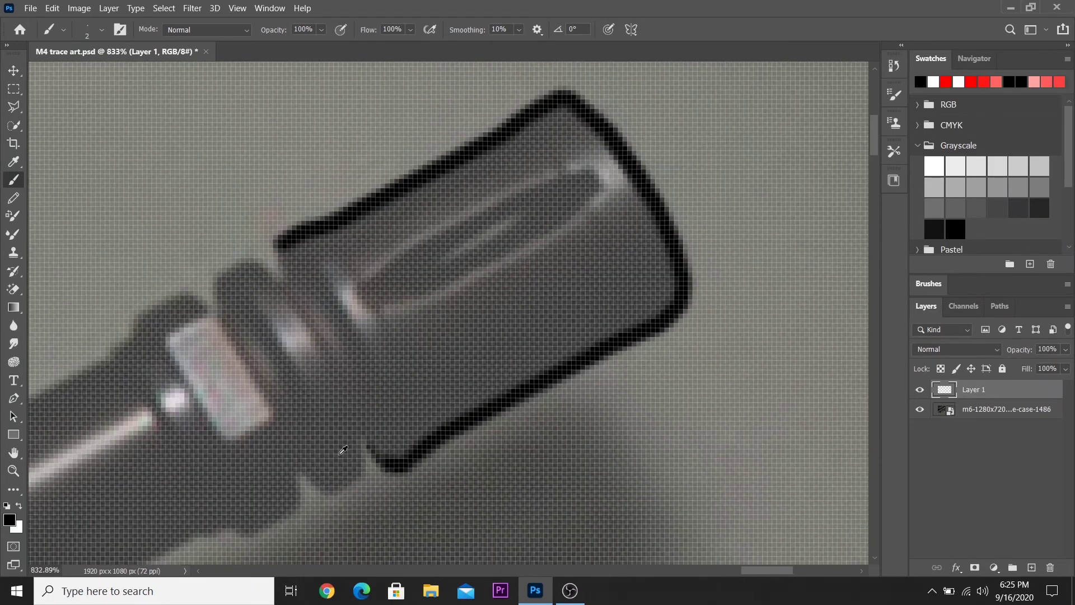
{"action": "scroll", "coordinate": [343, 450], "scroll_direction": "down", "scroll_amount": 1, "text": "alt"}
Raise the rifle photo layer's opacity to 100% and return to Layer 1.
{"action": "left_click", "coordinate": [986, 409]}
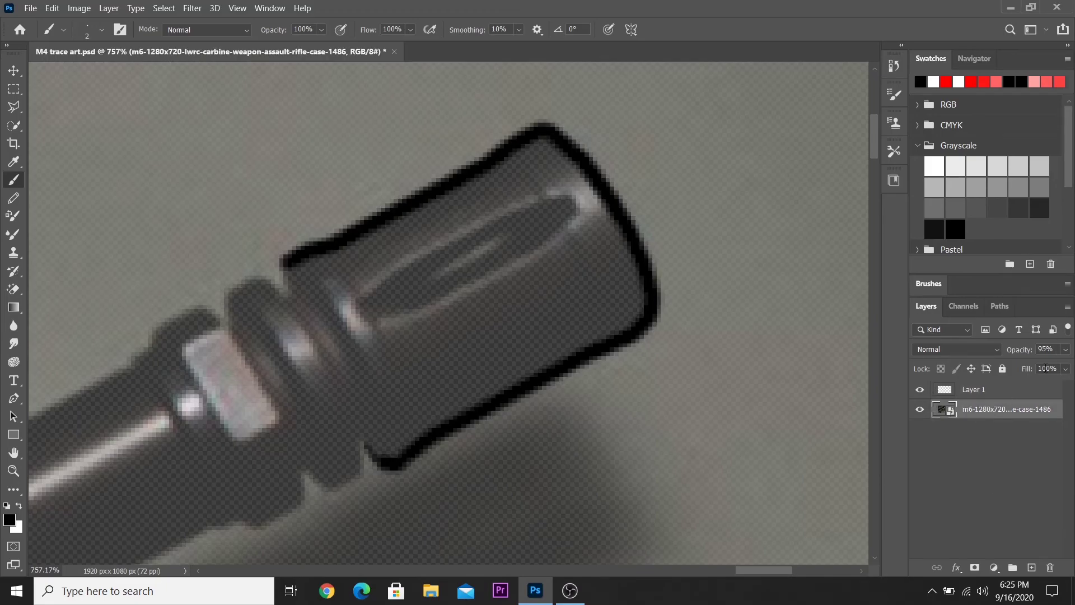
{"action": "left_click", "coordinate": [1067, 350]}
{"action": "left_click_drag", "start_coordinate": [1061, 367], "coordinate": [1067, 367]}
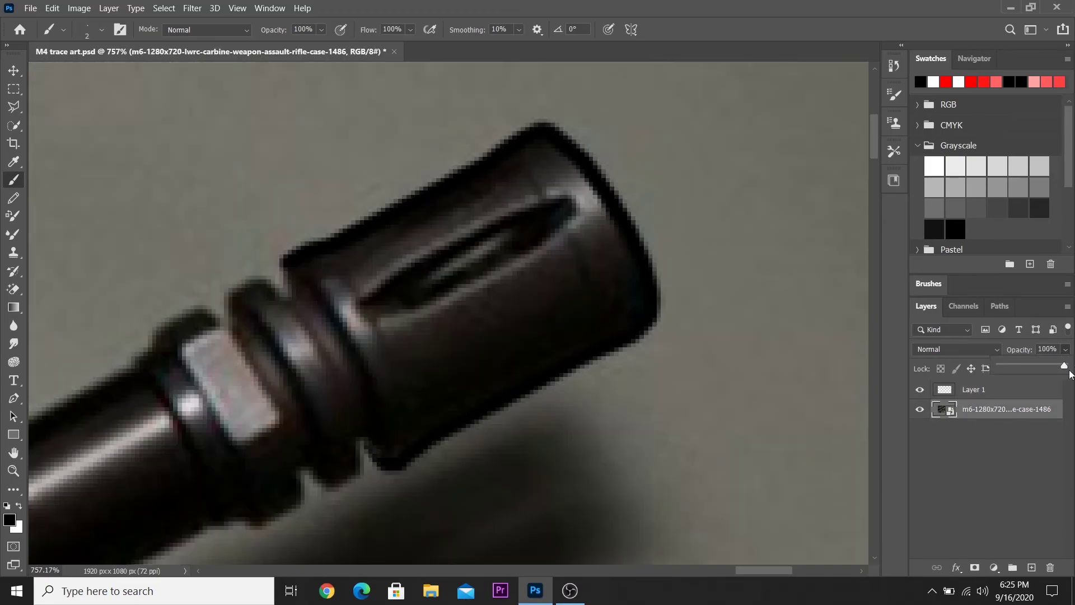
{"action": "left_click", "coordinate": [978, 392]}
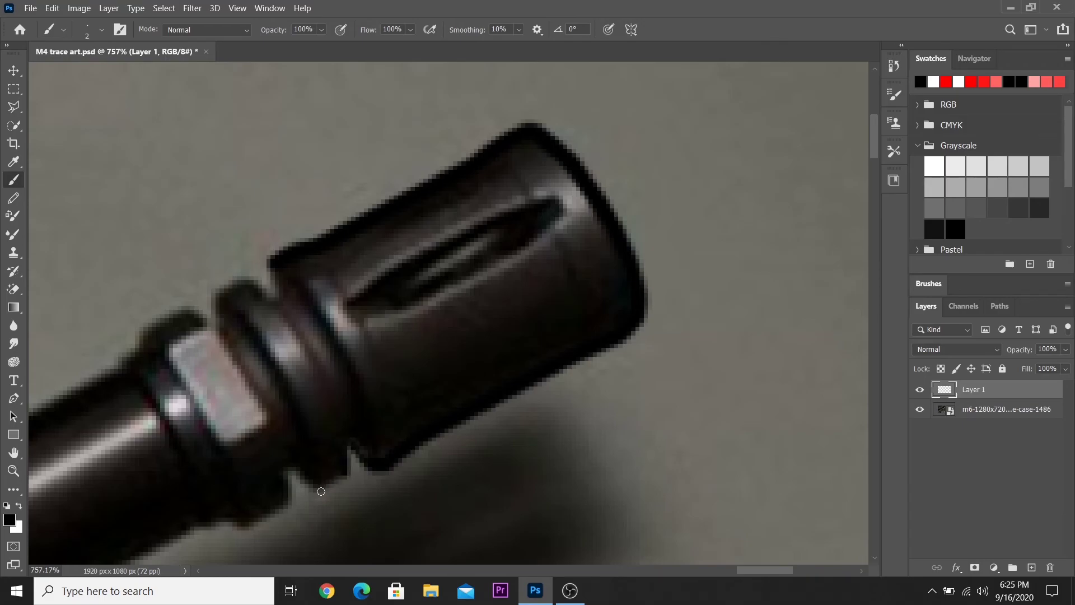
Hide and show the rifle photo to inspect the muzzle strokes, leaving it visible.
{"action": "left_click", "coordinate": [919, 409]}
{"action": "scroll", "coordinate": [370, 476], "scroll_direction": "down", "scroll_amount": 5}
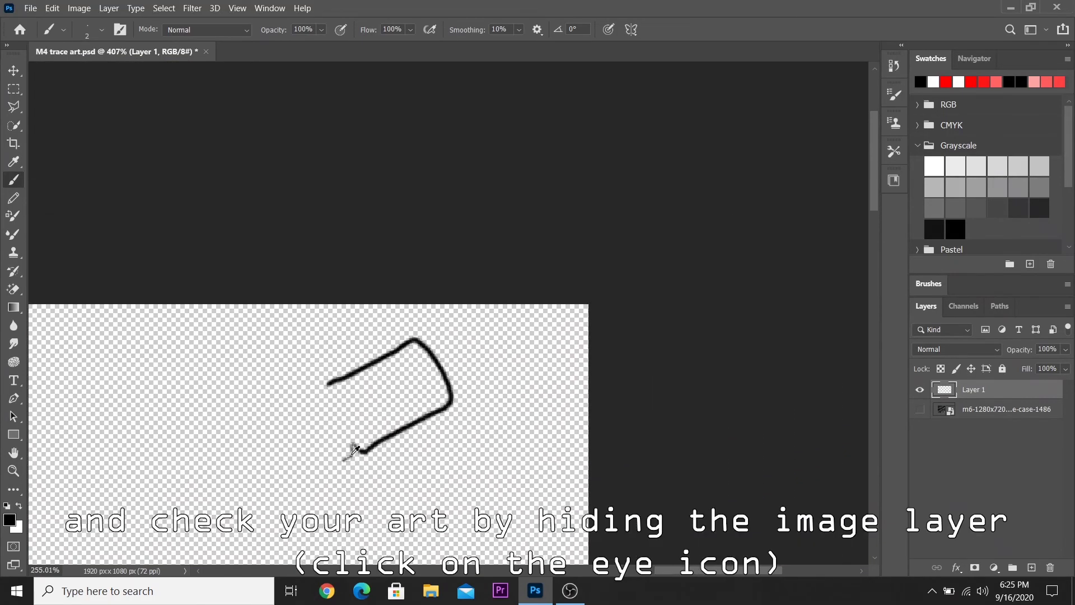
{"action": "scroll", "coordinate": [354, 452], "scroll_direction": "down", "scroll_amount": 4}
{"action": "scroll", "coordinate": [354, 452], "scroll_direction": "down", "scroll_amount": 3}
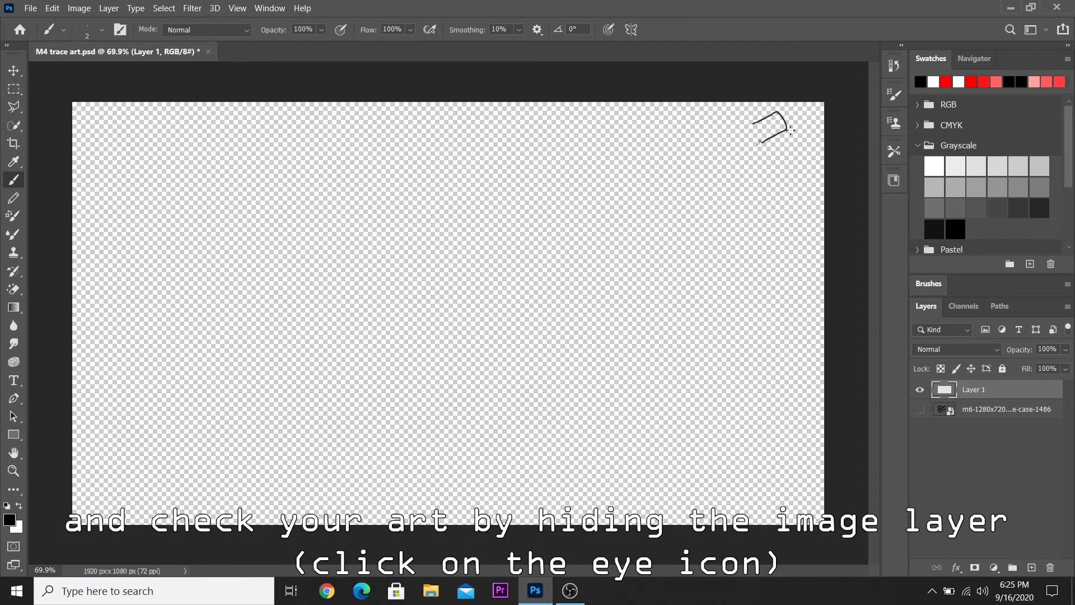
{"action": "left_click", "coordinate": [920, 409]}
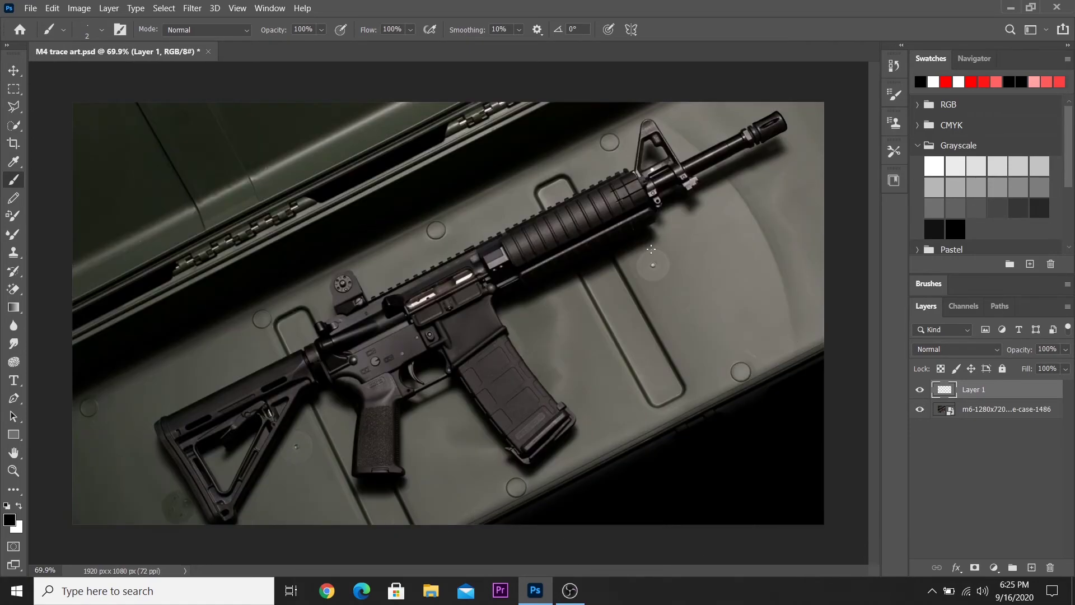
{"action": "left_click", "coordinate": [919, 409]}
{"action": "scroll", "coordinate": [814, 121], "scroll_direction": "up", "scroll_amount": 2}
{"action": "scroll", "coordinate": [784, 84], "scroll_direction": "up", "scroll_amount": 3}
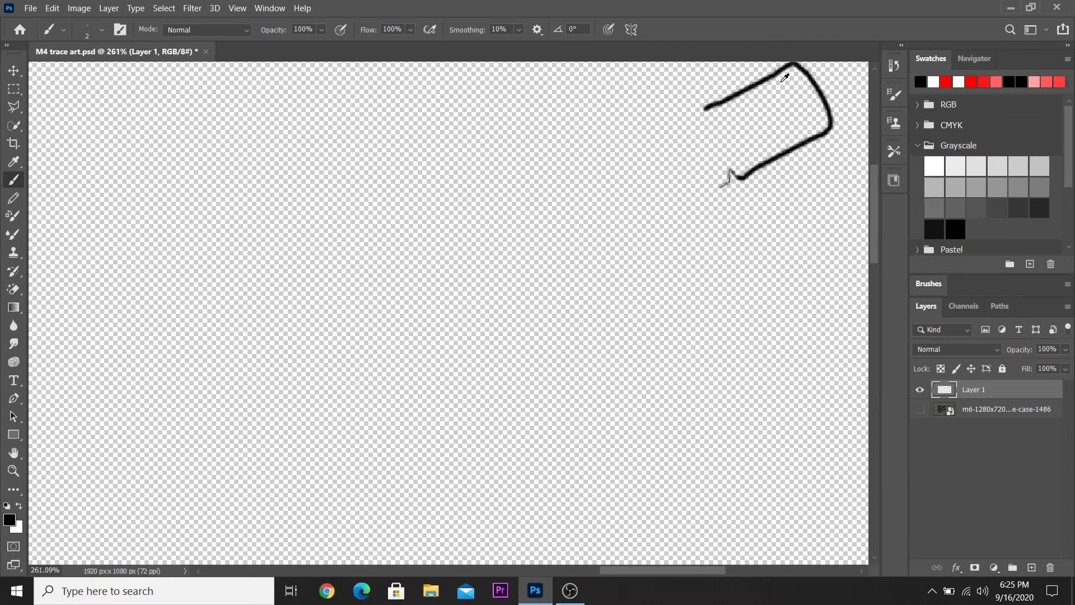
{"action": "scroll", "coordinate": [774, 85], "scroll_direction": "up", "scroll_amount": 2}
{"action": "scroll", "coordinate": [750, 125], "scroll_direction": "up", "scroll_amount": 1}
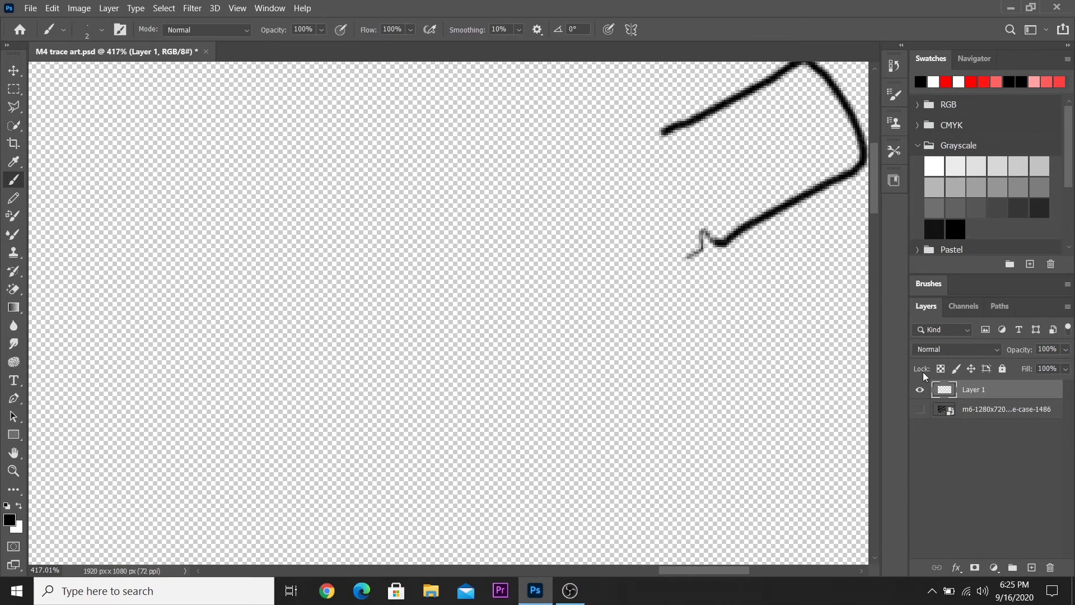
{"action": "left_click", "coordinate": [919, 410]}
Fade the rifle photo layer to 92% opacity and return to Layer 1.
{"action": "scroll", "coordinate": [739, 173], "scroll_direction": "up", "scroll_amount": 2}
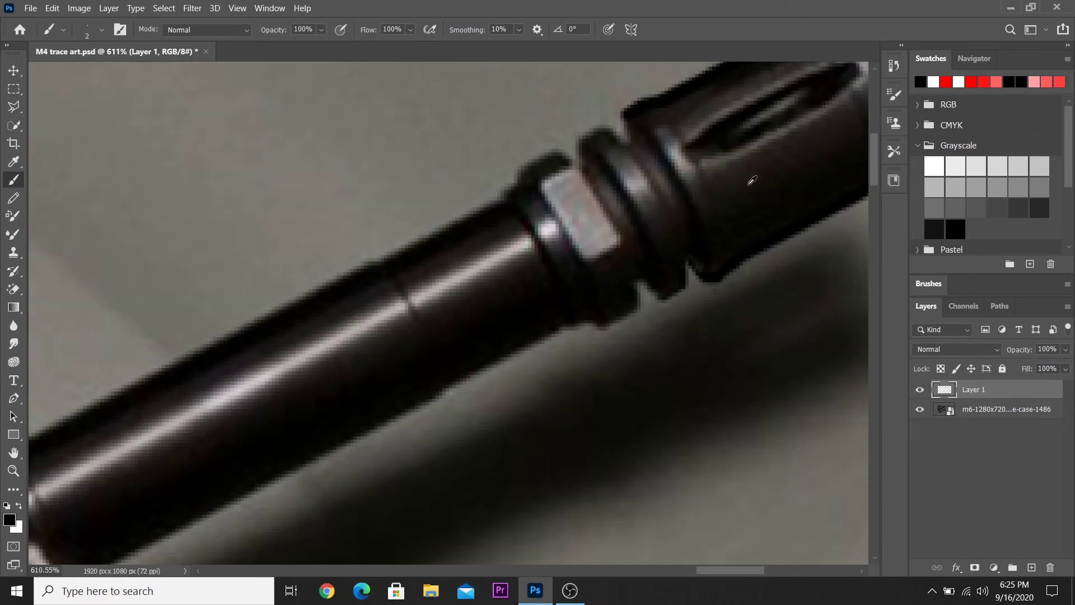
{"action": "scroll", "coordinate": [744, 201], "scroll_direction": "up", "scroll_amount": 2}
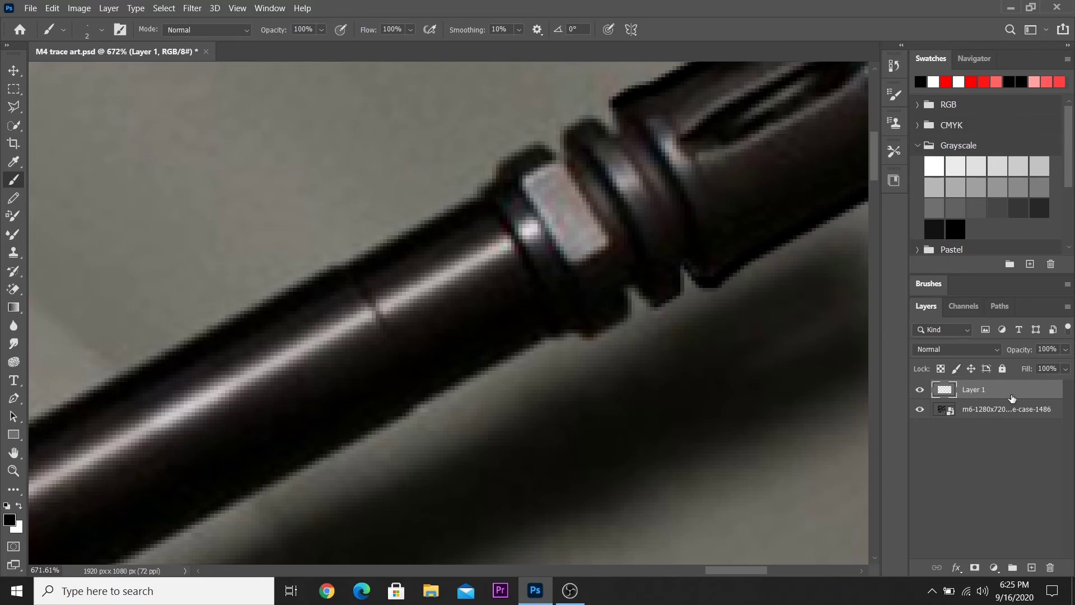
{"action": "left_click", "coordinate": [1011, 409]}
{"action": "left_click", "coordinate": [1065, 350]}
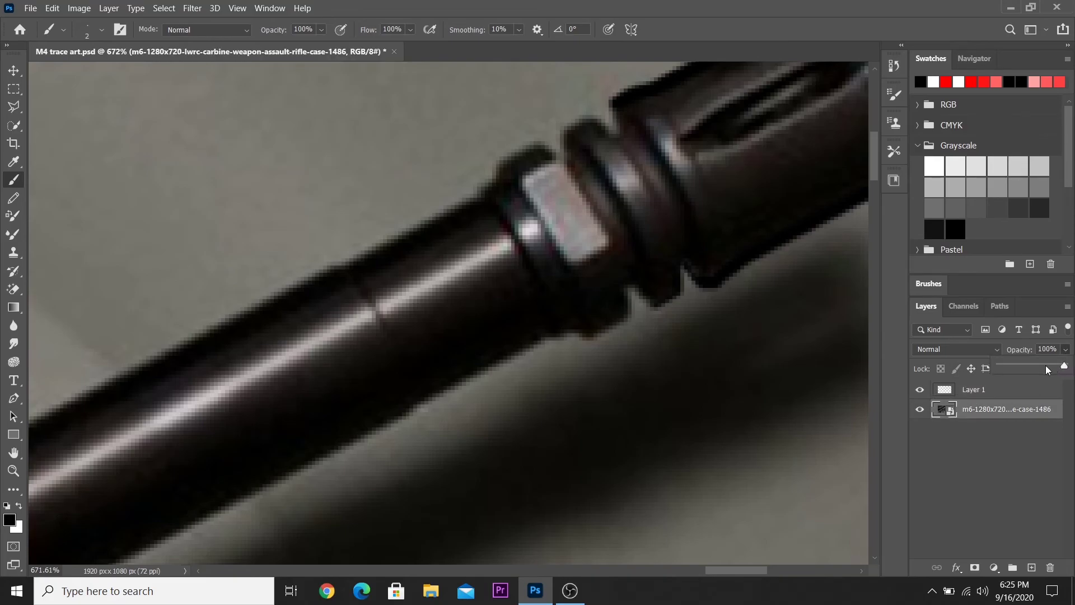
{"action": "left_click_drag", "start_coordinate": [1063, 367], "coordinate": [1059, 368]}
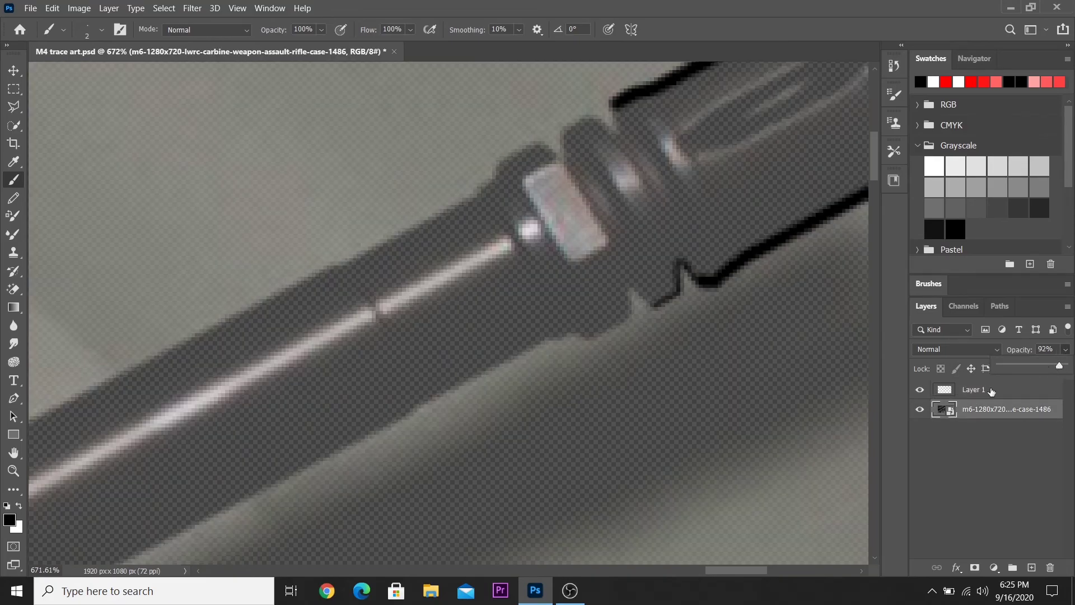
{"action": "left_click", "coordinate": [974, 389]}
Set the brush size to 4 and trace the barrel's lower edge in black.
{"action": "scroll", "coordinate": [615, 308], "scroll_direction": "up", "scroll_amount": 1}
{"action": "right_click", "coordinate": [697, 288]}
{"action": "key", "text": "Return"}
{"action": "mouse_move", "coordinate": [694, 285]}
{"action": "left_mouse_down"}
{"action": "mouse_move", "coordinate": [624, 297]}
{"action": "mouse_move", "coordinate": [538, 358]}
{"action": "left_mouse_up"}
{"action": "scroll", "coordinate": [559, 347], "scroll_direction": "down", "scroll_amount": 3}
{"action": "scroll", "coordinate": [342, 501], "scroll_direction": "up", "scroll_amount": 3}
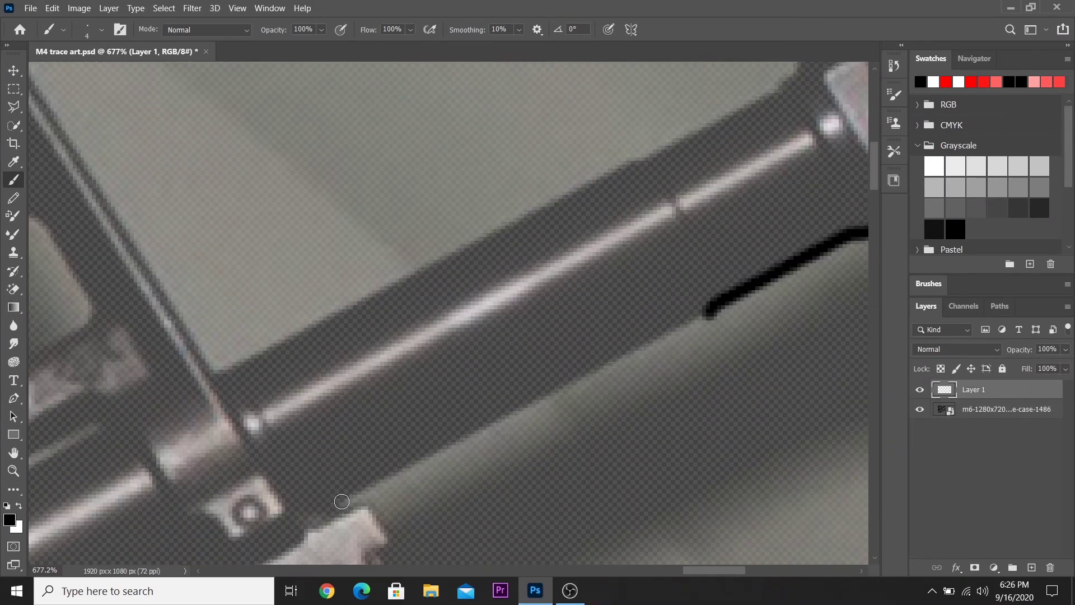
{"action": "scroll", "coordinate": [342, 501], "scroll_direction": "down", "scroll_amount": 5}
{"action": "scroll", "coordinate": [728, 210], "scroll_direction": "up", "scroll_amount": 5}
Trace the upper barrel and front sight tower, then restore the photo to 100% opacity.
{"action": "left_click_drag", "start_coordinate": [713, 181], "coordinate": [359, 358]}
{"action": "scroll", "coordinate": [359, 358], "scroll_direction": "down", "scroll_amount": 3}
{"action": "scroll", "coordinate": [211, 315], "scroll_direction": "up", "scroll_amount": 2}
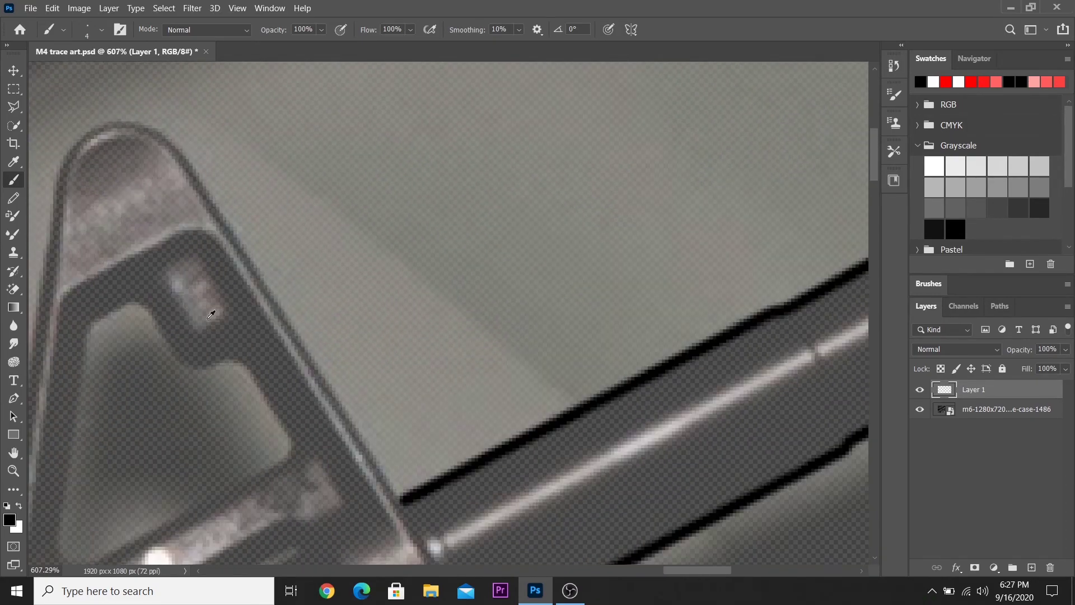
{"action": "left_click_drag", "start_coordinate": [204, 180], "coordinate": [406, 505]}
{"action": "scroll", "coordinate": [336, 336], "scroll_direction": "down", "scroll_amount": 3}
{"action": "scroll", "coordinate": [336, 252], "scroll_direction": "up", "scroll_amount": 3}
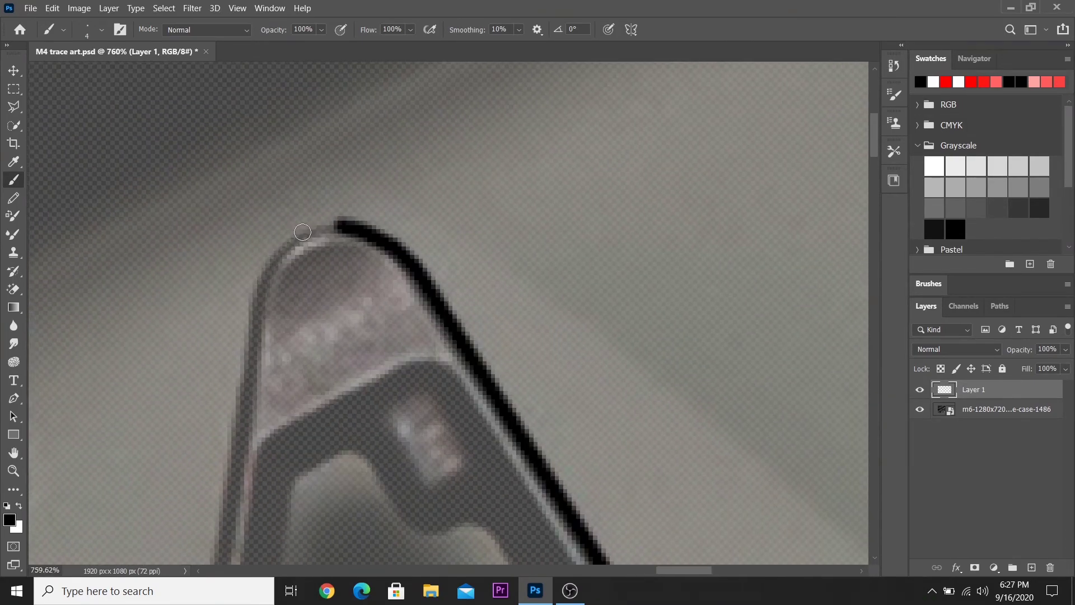
{"action": "left_click_drag", "start_coordinate": [342, 224], "coordinate": [249, 305]}
{"action": "scroll", "coordinate": [503, 280], "scroll_direction": "down", "scroll_amount": 3}
{"action": "scroll", "coordinate": [504, 336], "scroll_direction": "down", "scroll_amount": 3}
{"action": "scroll", "coordinate": [392, 252], "scroll_direction": "up", "scroll_amount": 4}
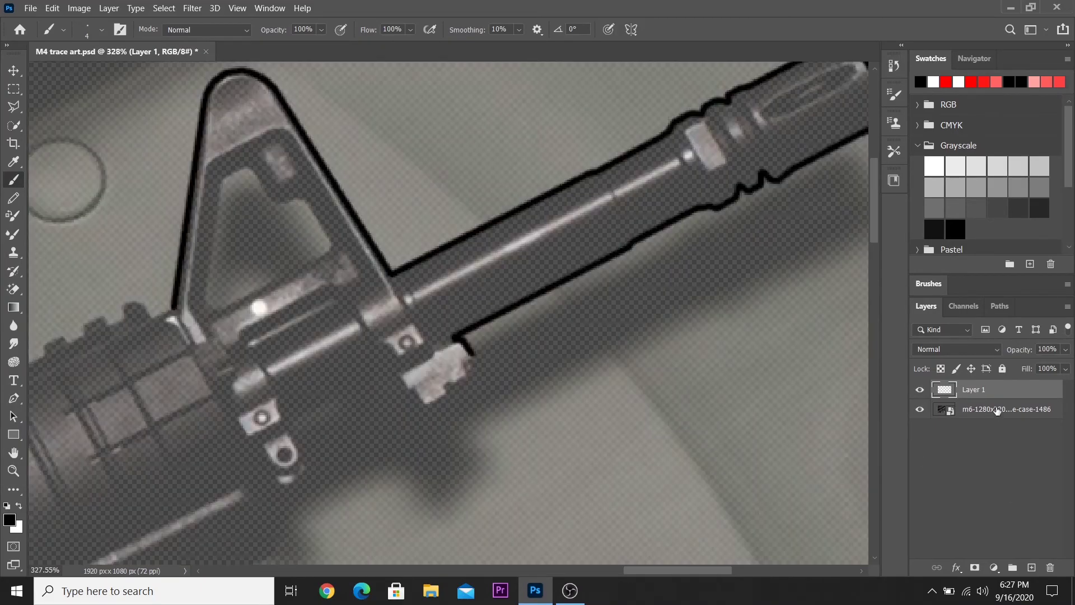
{"action": "left_click", "coordinate": [998, 409]}
{"action": "left_click", "coordinate": [1066, 349]}
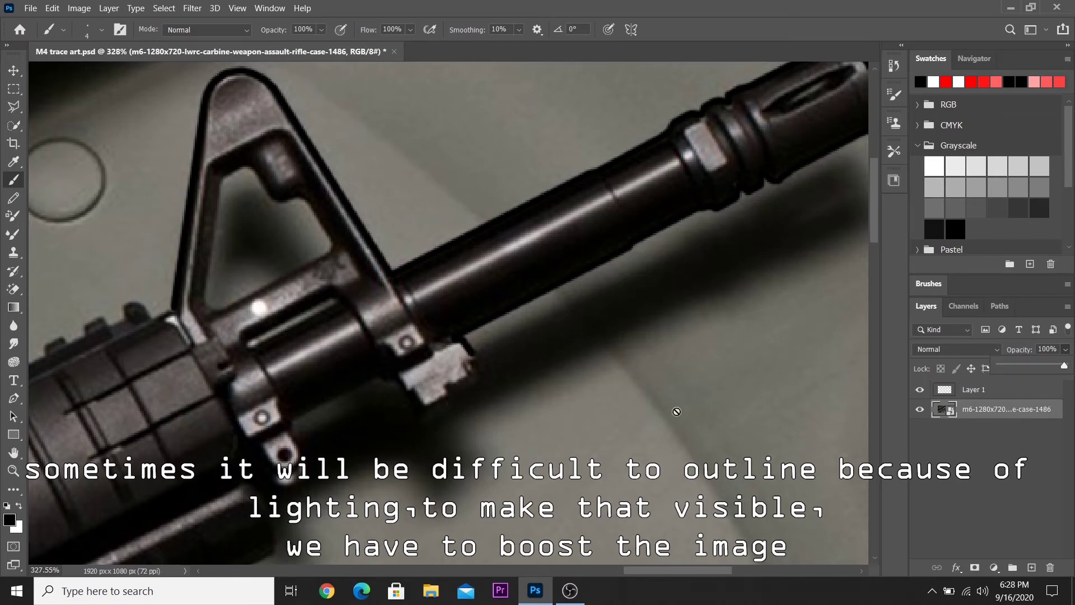
Duplicate the rifle photo layer with Ctrl+J.
{"action": "left_click", "coordinate": [79, 8]}
{"action": "mouse_move", "coordinate": [100, 41]}
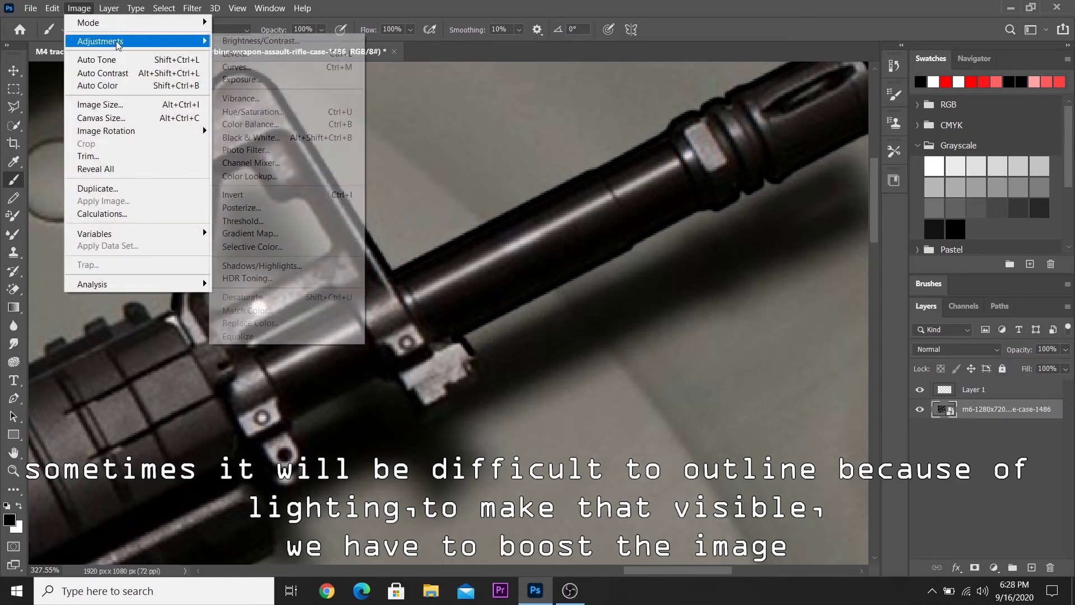
{"action": "left_click", "coordinate": [998, 413]}
{"action": "key", "text": "ctrl+j"}
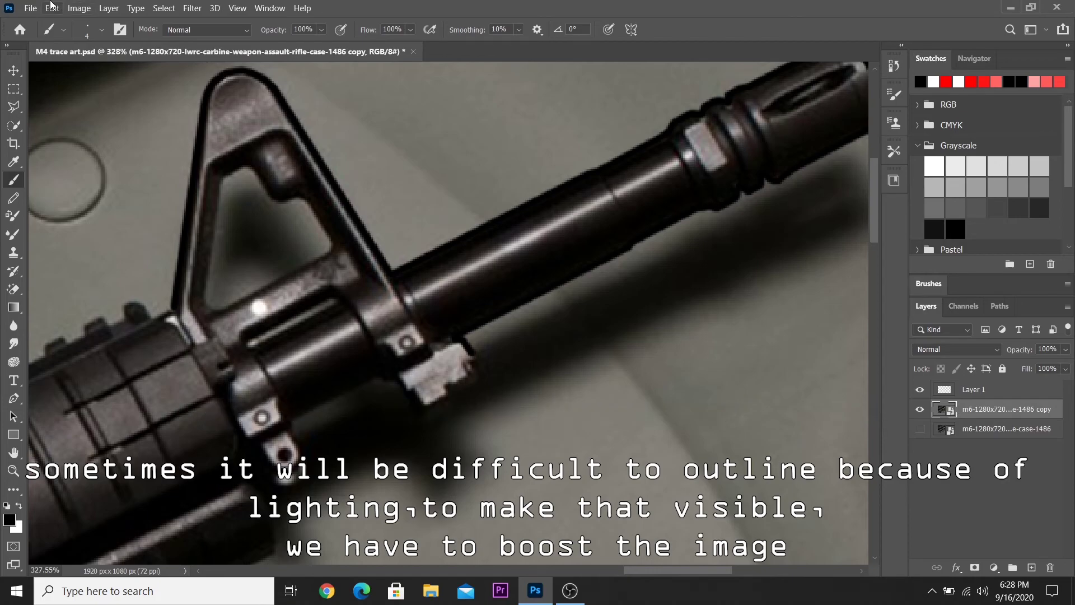
Brighten the copy with Brightness 150 and Contrast -50, then resume brushing on Layer 1.
{"action": "left_click", "coordinate": [79, 7]}
{"action": "mouse_move", "coordinate": [99, 41]}
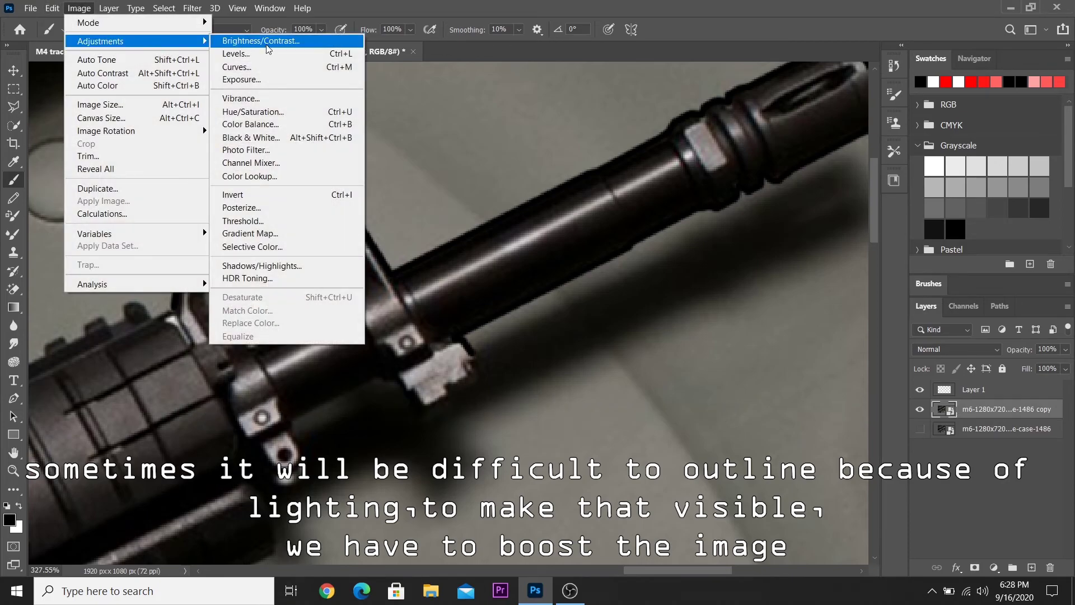
{"action": "left_click", "coordinate": [261, 41]}
{"action": "left_click_drag", "start_coordinate": [500, 177], "coordinate": [568, 177]}
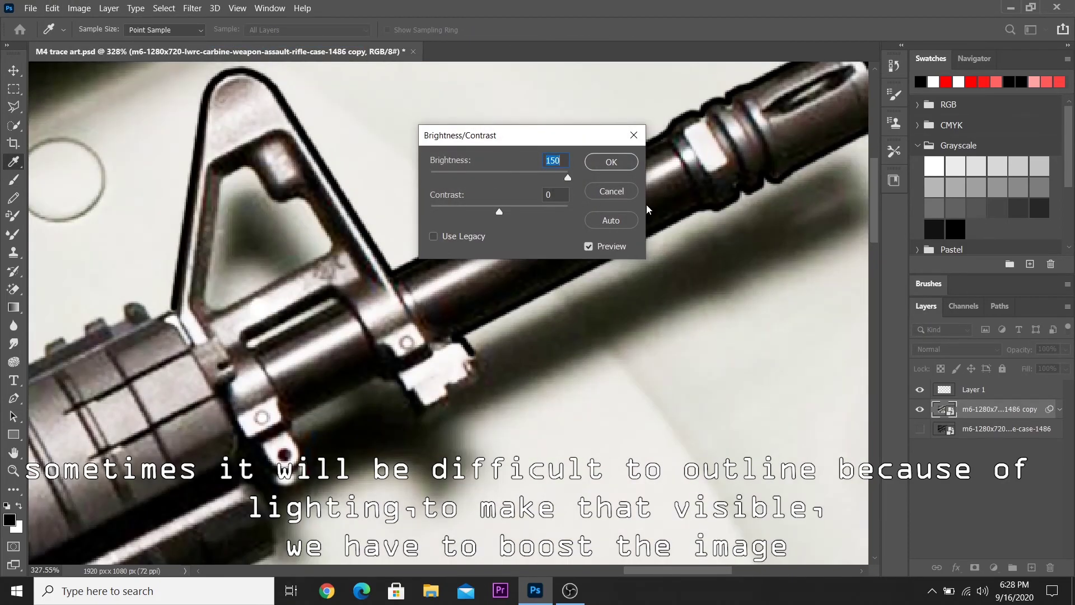
{"action": "mouse_move", "coordinate": [508, 210]}
{"action": "left_mouse_down"}
{"action": "mouse_move", "coordinate": [622, 226]}
{"action": "mouse_move", "coordinate": [396, 224]}
{"action": "left_mouse_up"}
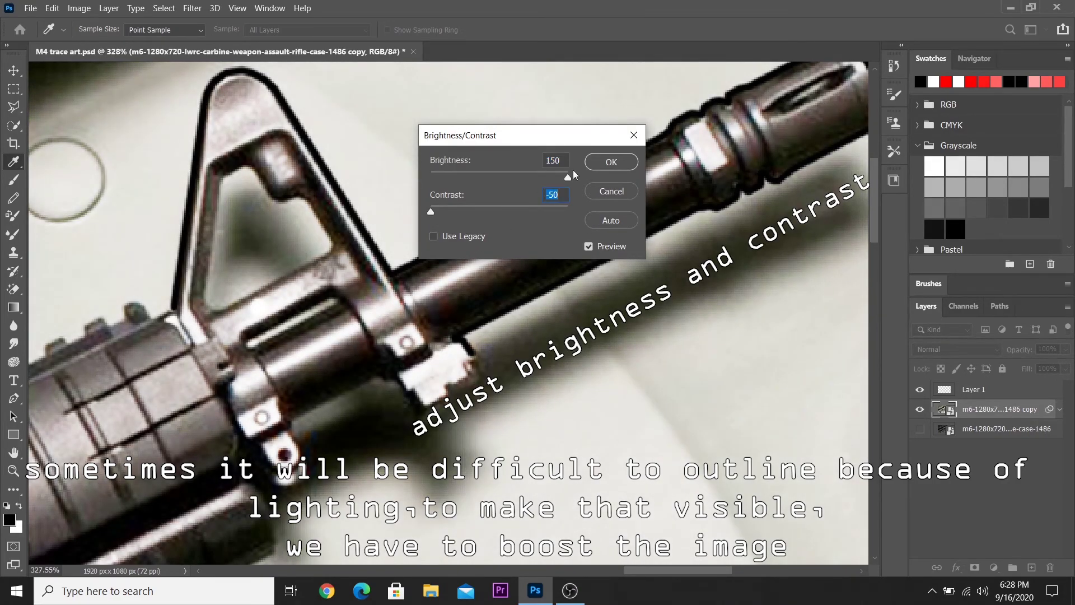
{"action": "left_click", "coordinate": [611, 161]}
{"action": "key", "text": "b"}
{"action": "scroll", "coordinate": [222, 422], "scroll_direction": "up", "scroll_amount": 2}
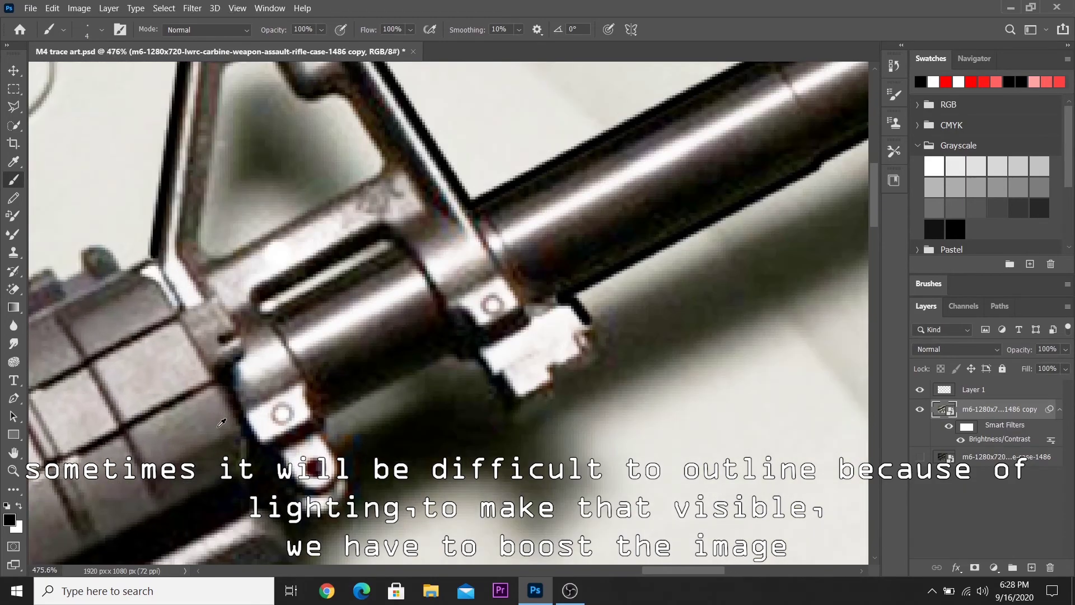
{"action": "left_click", "coordinate": [994, 391]}
Outline the white block's right and bottom edges and magazine edge, then show the photo again.
{"action": "scroll", "coordinate": [336, 252], "scroll_direction": "down", "scroll_amount": 3}
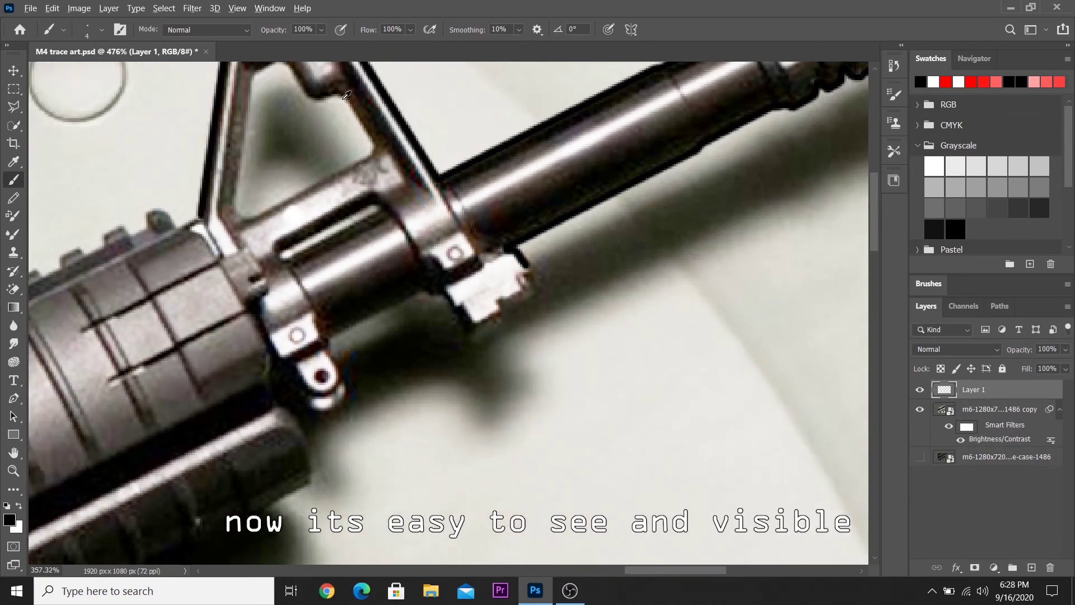
{"action": "scroll", "coordinate": [503, 262], "scroll_direction": "up", "scroll_amount": 1}
{"action": "scroll", "coordinate": [504, 262], "scroll_direction": "up", "scroll_amount": 1}
{"action": "scroll", "coordinate": [504, 262], "scroll_direction": "up", "scroll_amount": 1}
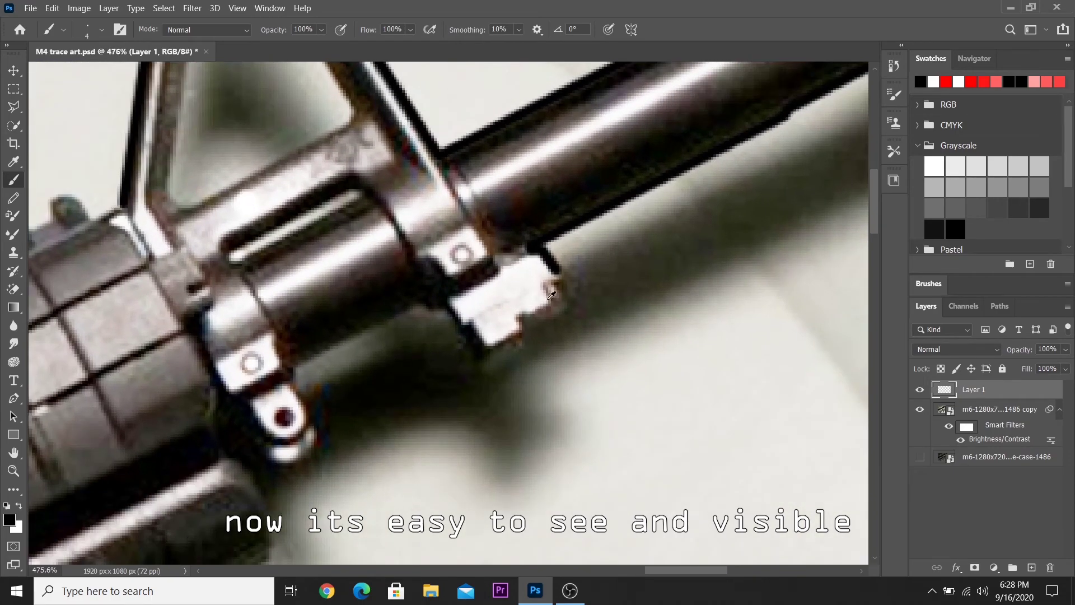
{"action": "scroll", "coordinate": [504, 262], "scroll_direction": "up", "scroll_amount": 1}
{"action": "left_click_drag", "start_coordinate": [551, 263], "coordinate": [274, 454]}
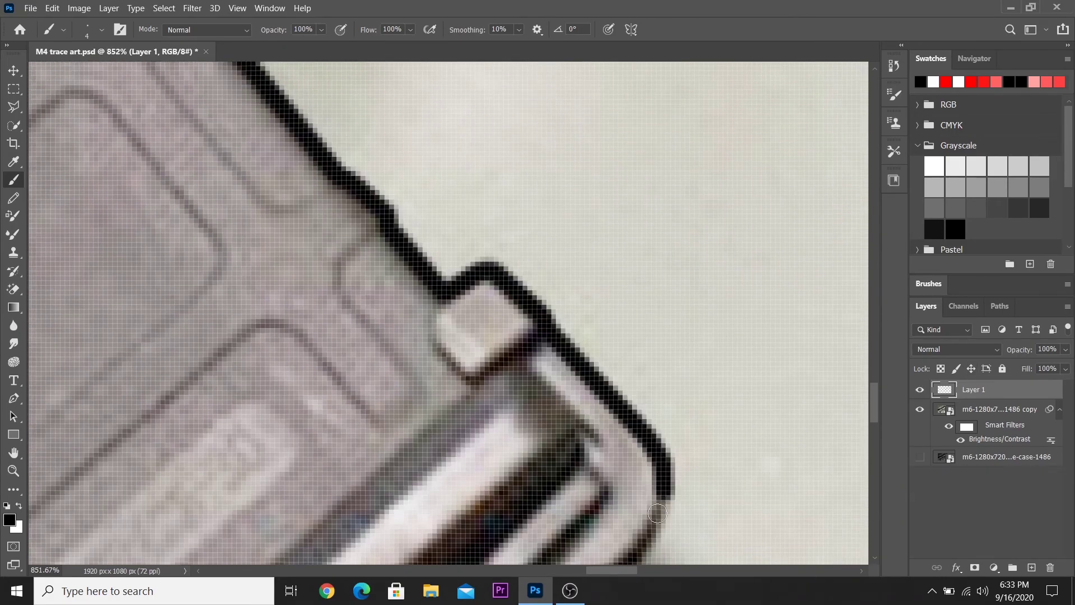
{"action": "scroll", "coordinate": [532, 305], "scroll_direction": "down", "scroll_amount": 6}
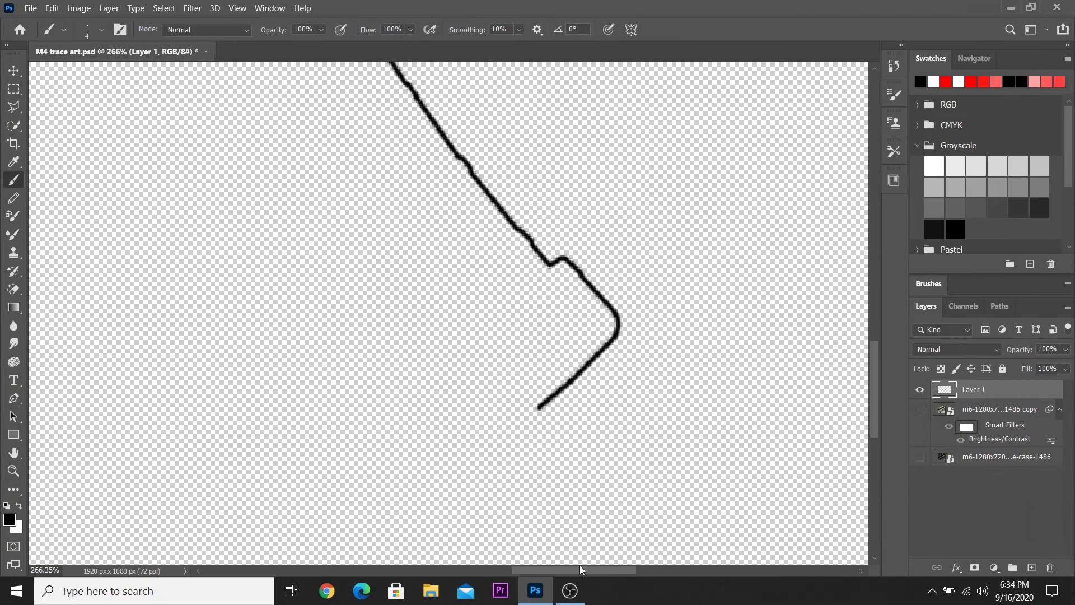
{"action": "left_click", "coordinate": [920, 409]}
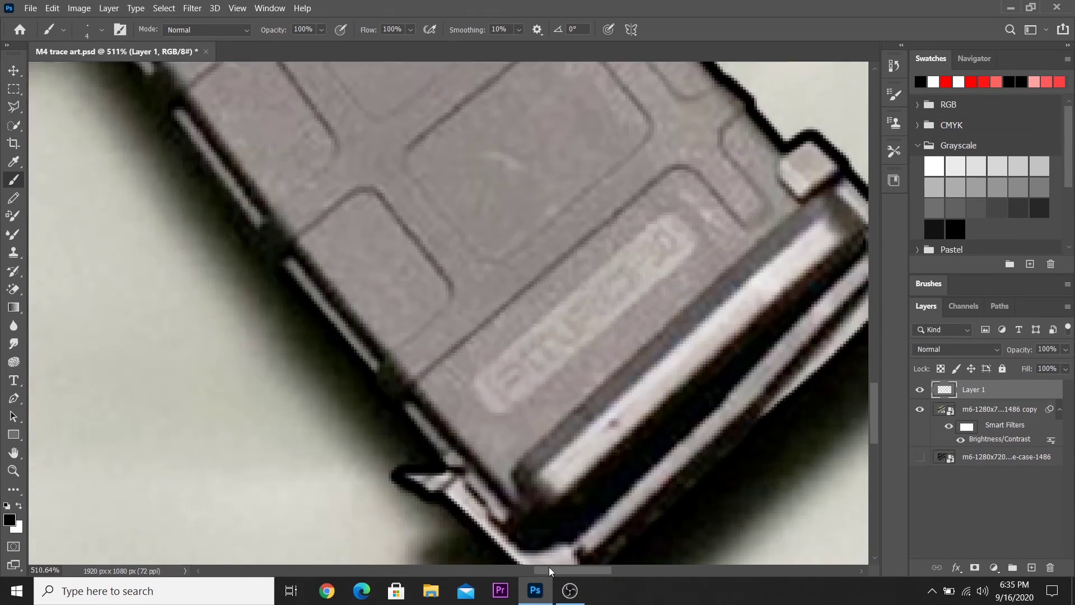
Fade the reference photo to partial opacity and return to the line-art layer.
{"action": "left_click", "coordinate": [1000, 409]}
{"action": "left_click", "coordinate": [1066, 349]}
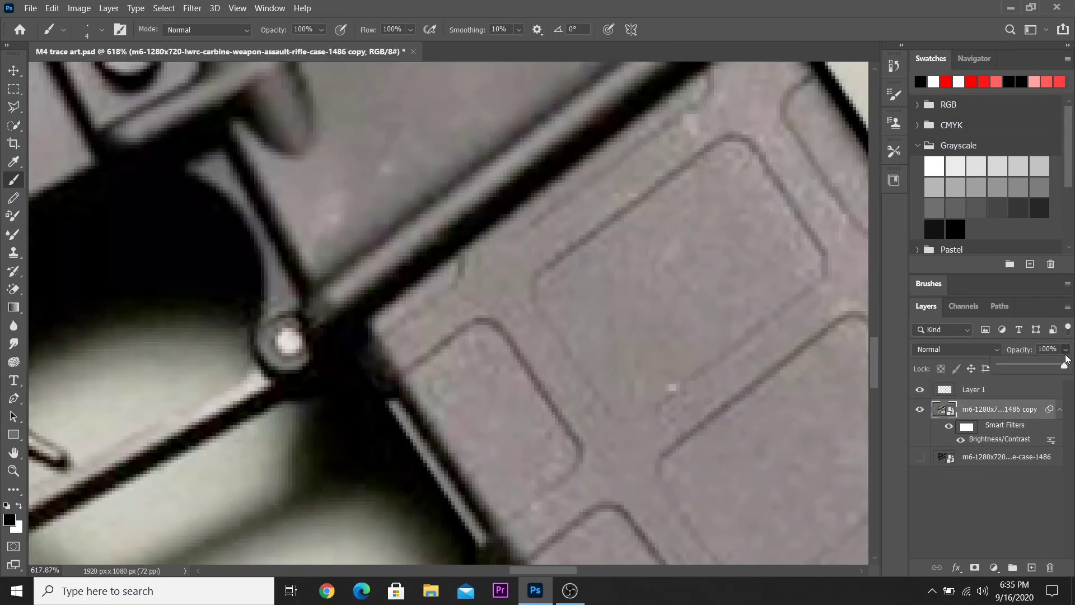
{"action": "left_click_drag", "start_coordinate": [1066, 363], "coordinate": [1033, 364]}
{"action": "left_click", "coordinate": [985, 389]}
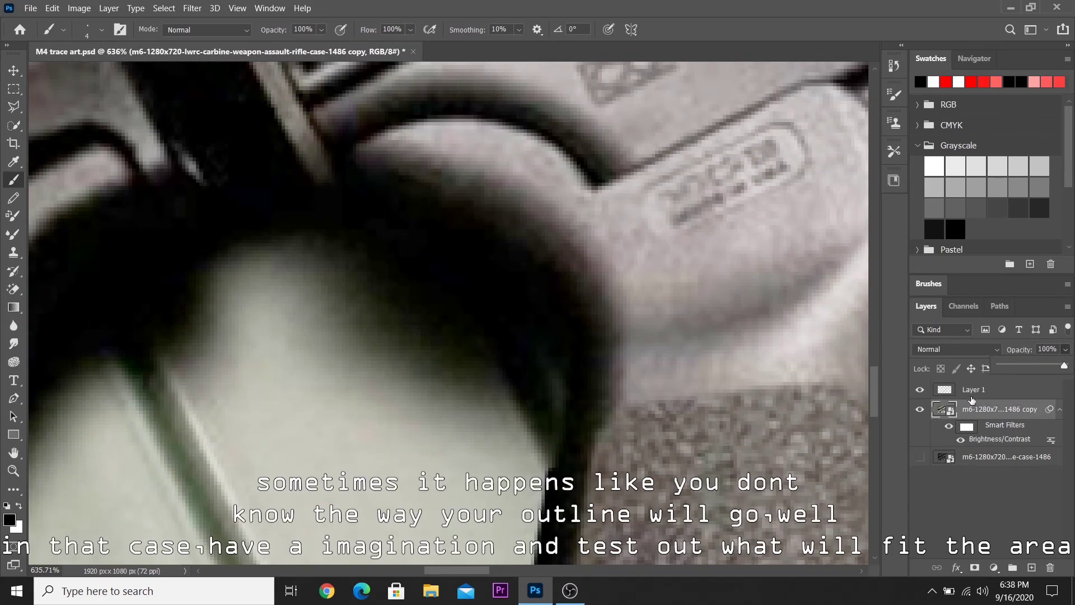
{"action": "left_click", "coordinate": [971, 398]}
Trace the trigger guard and the stock's top edge in black.
{"action": "scroll", "coordinate": [624, 423], "scroll_direction": "up", "scroll_amount": 1}
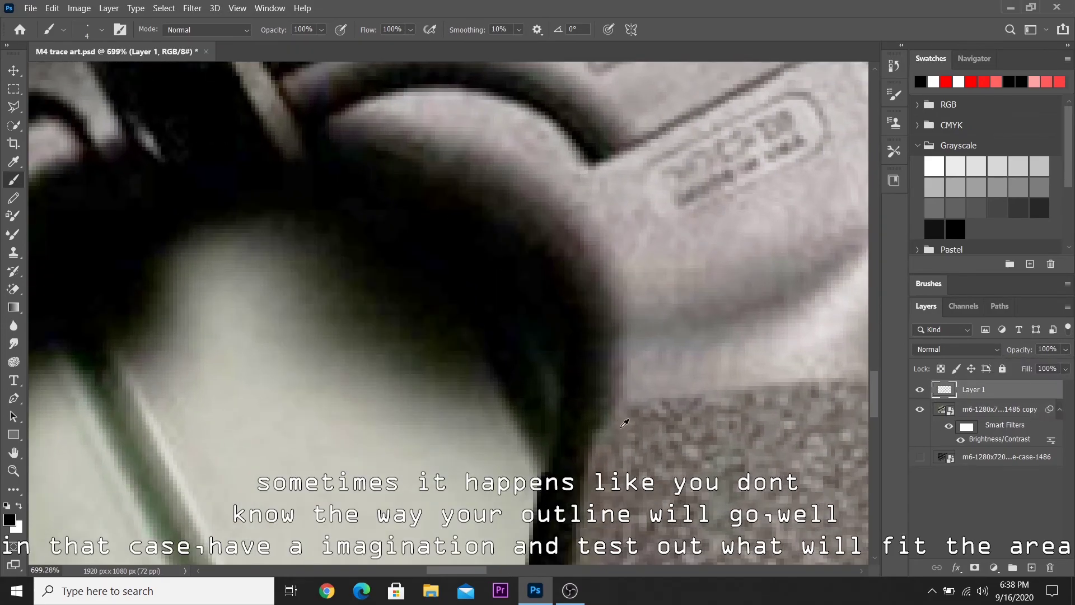
{"action": "left_click", "coordinate": [552, 443], "text": "shift"}
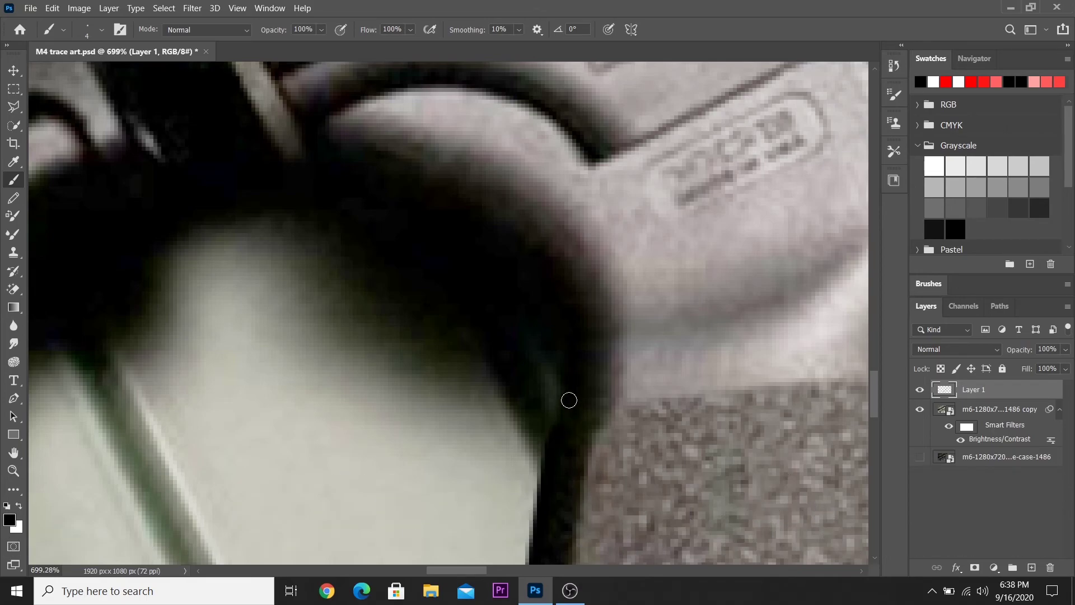
{"action": "left_click", "coordinate": [570, 391], "text": "shift"}
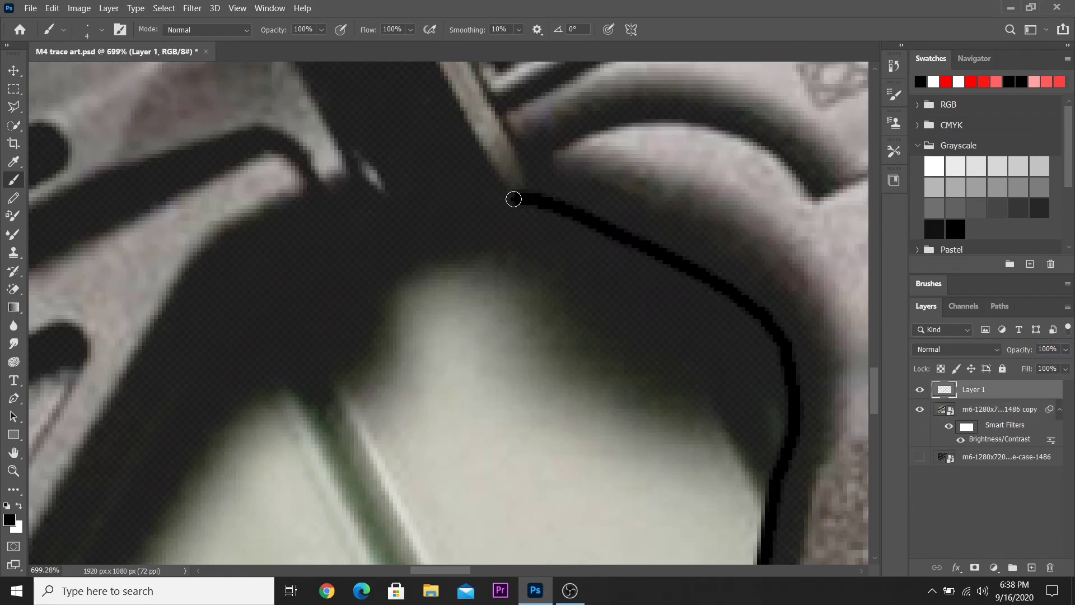
{"action": "mouse_move", "coordinate": [514, 199]}
{"action": "left_mouse_down"}
{"action": "mouse_move", "coordinate": [314, 187]}
{"action": "mouse_move", "coordinate": [213, 240]}
{"action": "left_mouse_up"}
{"action": "left_click_drag", "start_coordinate": [484, 239], "coordinate": [451, 272]}
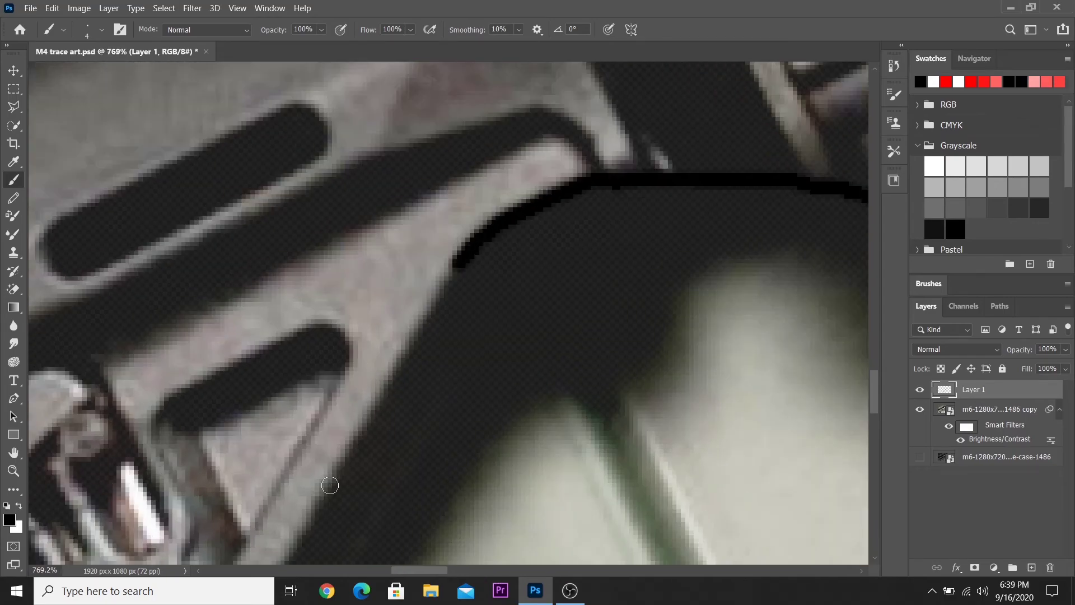
{"action": "scroll", "coordinate": [329, 485], "scroll_direction": "down", "scroll_amount": 3}
{"action": "scroll", "coordinate": [190, 482], "scroll_direction": "down", "scroll_amount": 3}
{"action": "scroll", "coordinate": [279, 511], "scroll_direction": "up", "scroll_amount": 3}
Outline the stock's lower bend, lower-left edge and right edge.
{"action": "left_click", "coordinate": [280, 511], "text": "shift"}
{"action": "scroll", "coordinate": [280, 510], "scroll_direction": "down", "scroll_amount": 3}
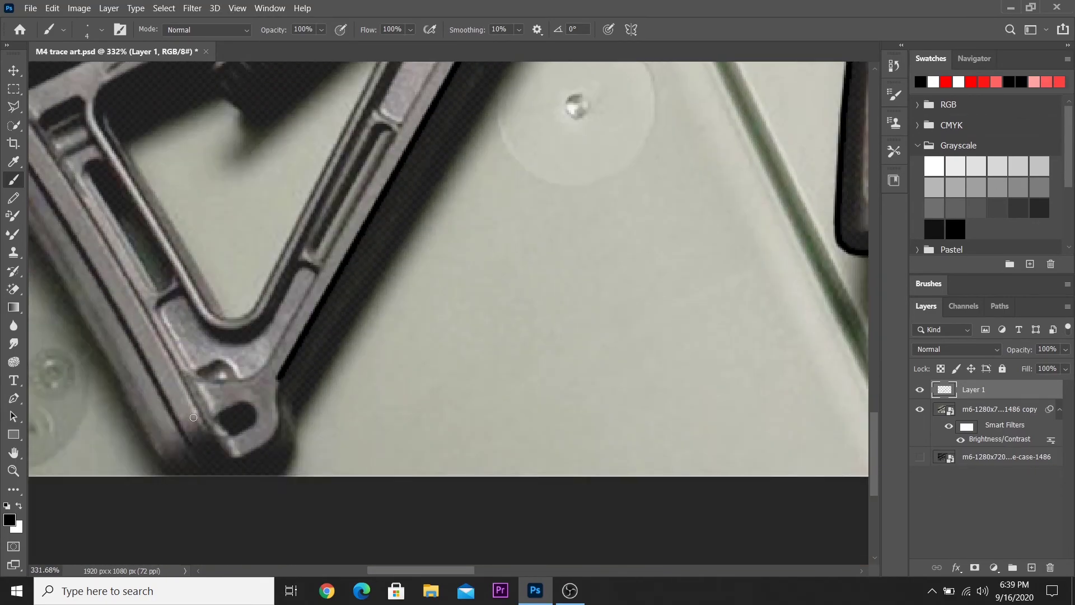
{"action": "scroll", "coordinate": [380, 348], "scroll_direction": "up", "scroll_amount": 5}
{"action": "mouse_move", "coordinate": [378, 321]}
{"action": "left_mouse_down"}
{"action": "mouse_move", "coordinate": [381, 387]}
{"action": "mouse_move", "coordinate": [295, 482]}
{"action": "mouse_move", "coordinate": [251, 443]}
{"action": "left_mouse_up"}
{"action": "left_click", "coordinate": [154, 529], "text": "shift"}
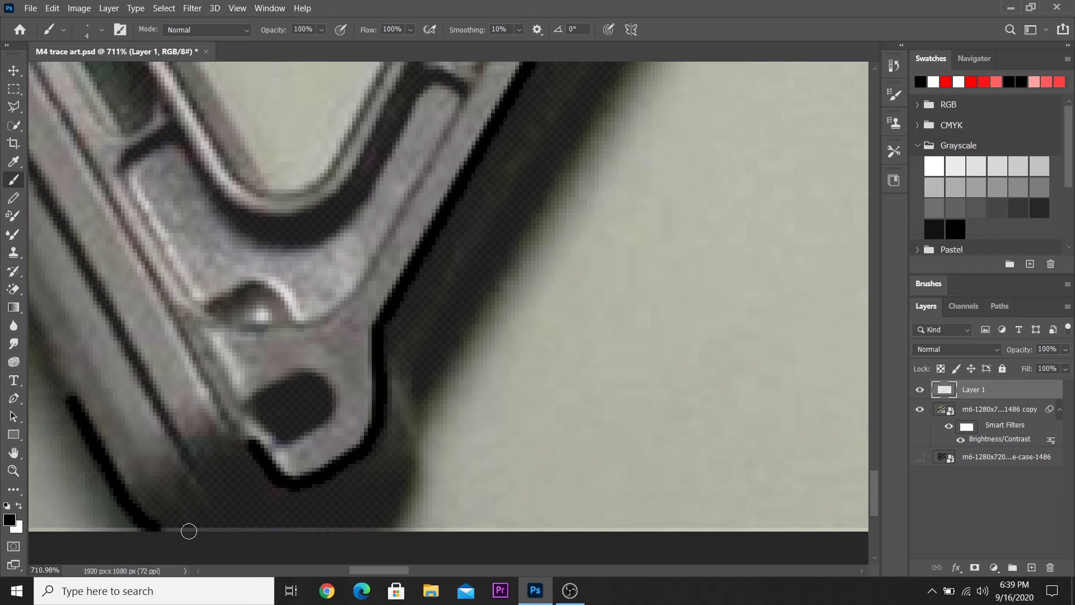
{"action": "left_click_drag", "start_coordinate": [394, 529], "coordinate": [421, 454]}
{"action": "scroll", "coordinate": [436, 405], "scroll_direction": "down", "scroll_amount": 3}
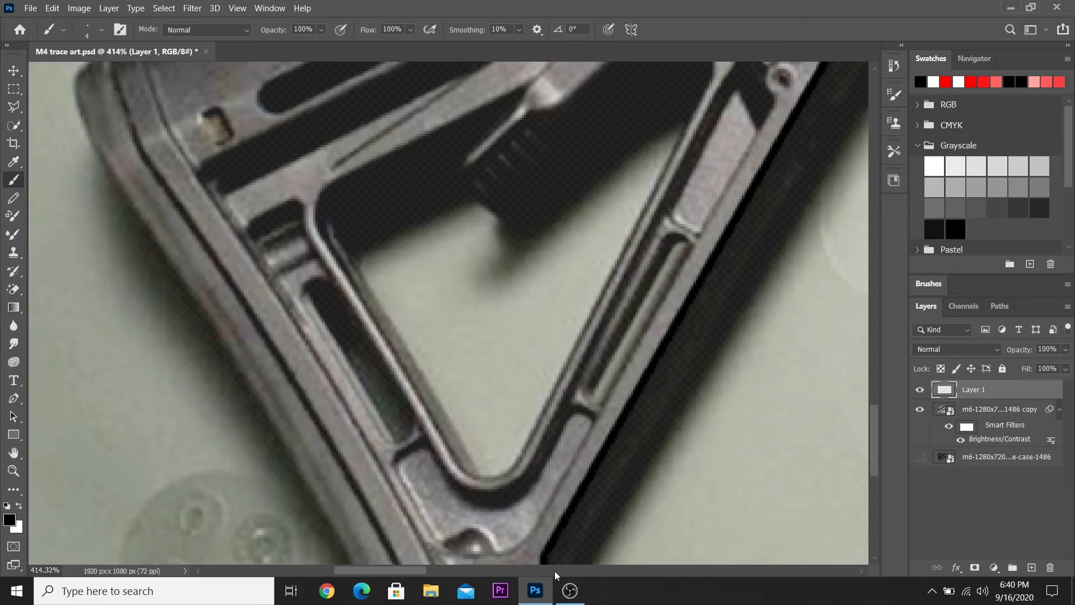
{"action": "scroll", "coordinate": [436, 405], "scroll_direction": "up", "scroll_amount": 3}
{"action": "scroll", "coordinate": [469, 123], "scroll_direction": "down", "scroll_amount": 3}
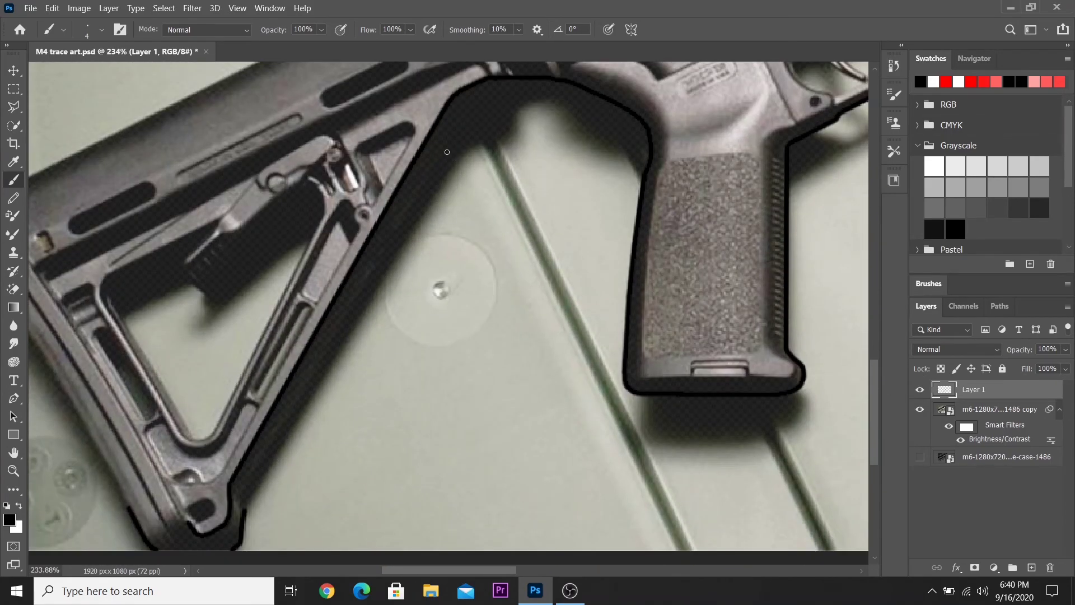
{"action": "left_click", "coordinate": [448, 148], "text": "shift"}
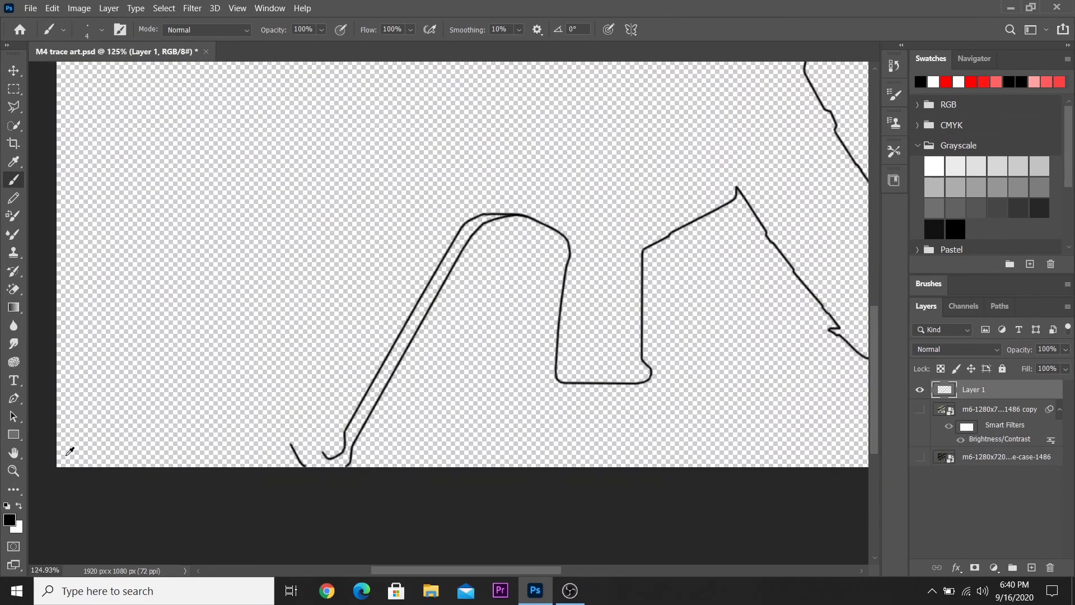
Outline the stock's upper corner and top edge and the small parts at the receiver's rear.
{"action": "scroll", "coordinate": [379, 476], "scroll_direction": "up", "scroll_amount": 3}
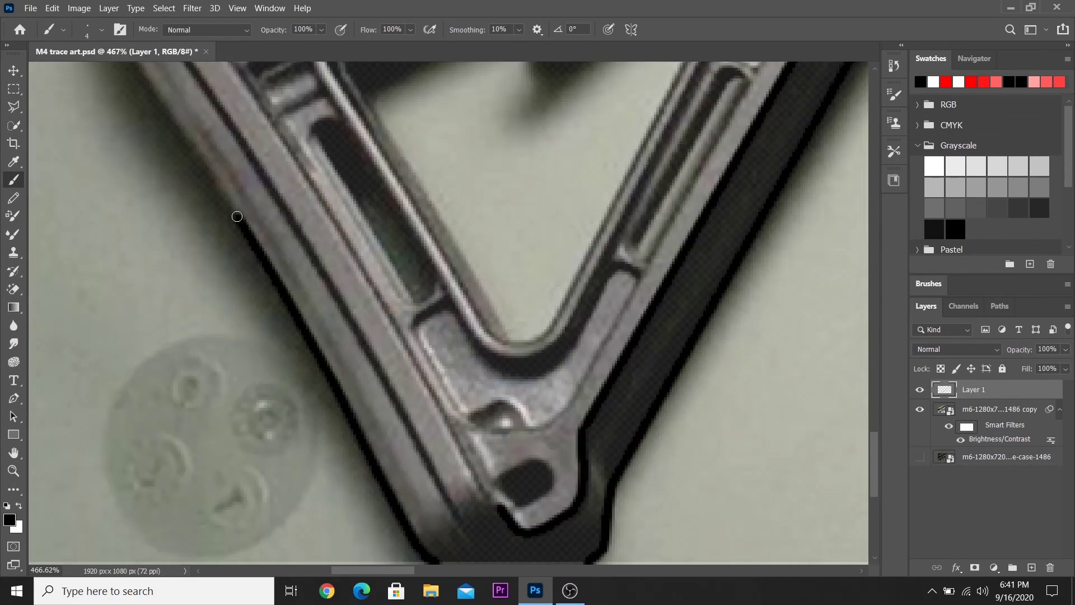
{"action": "scroll", "coordinate": [196, 235], "scroll_direction": "up", "scroll_amount": 2}
{"action": "scroll", "coordinate": [101, 229], "scroll_direction": "up", "scroll_amount": 2}
{"action": "left_click_drag", "start_coordinate": [54, 212], "coordinate": [135, 147]}
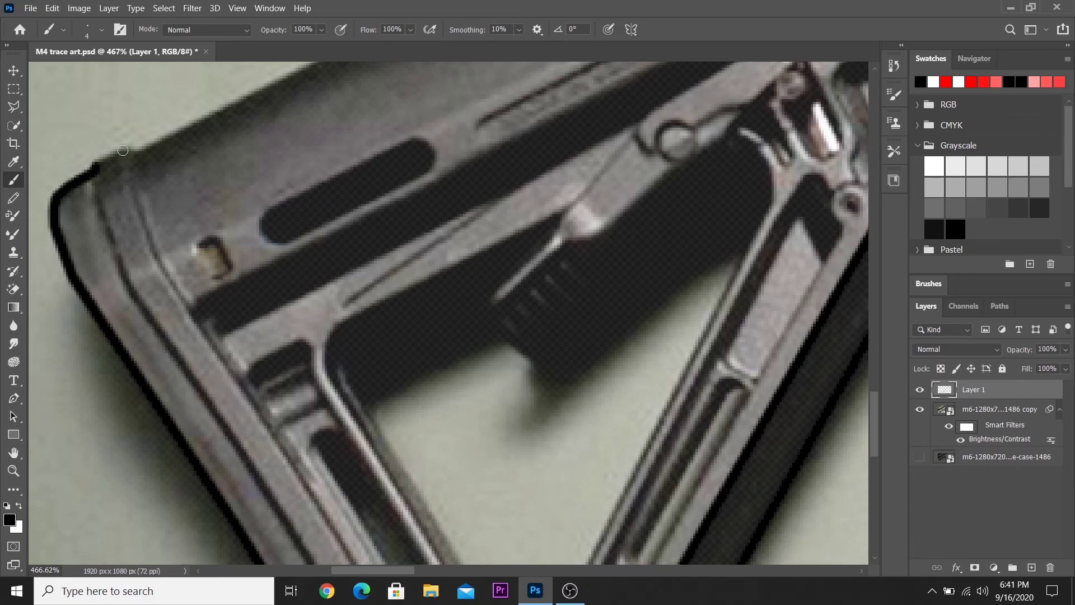
{"action": "scroll", "coordinate": [280, 224], "scroll_direction": "up", "scroll_amount": 3}
{"action": "scroll", "coordinate": [472, 266], "scroll_direction": "up", "scroll_amount": 2}
{"action": "left_click_drag", "start_coordinate": [472, 266], "coordinate": [627, 176]}
{"action": "scroll", "coordinate": [627, 177], "scroll_direction": "down", "scroll_amount": 3}
{"action": "scroll", "coordinate": [453, 330], "scroll_direction": "up", "scroll_amount": 2}
{"action": "mouse_move", "coordinate": [453, 330]}
{"action": "left_mouse_down"}
{"action": "mouse_move", "coordinate": [406, 222]}
{"action": "mouse_move", "coordinate": [465, 193]}
{"action": "left_mouse_up"}
{"action": "scroll", "coordinate": [465, 193], "scroll_direction": "up", "scroll_amount": 1}
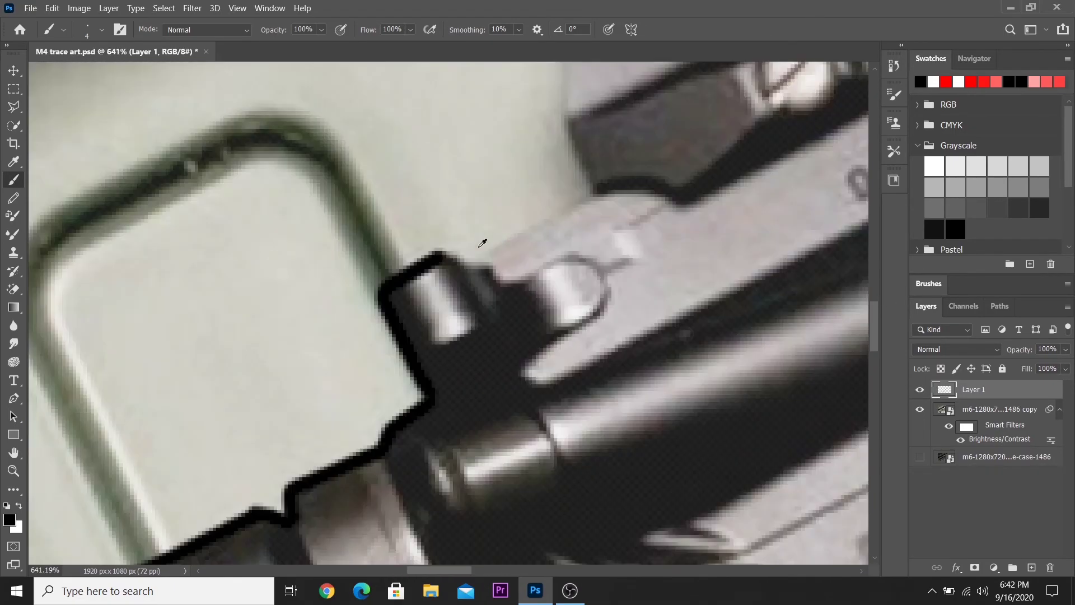
{"action": "mouse_move", "coordinate": [482, 240]}
{"action": "left_mouse_down"}
{"action": "mouse_move", "coordinate": [511, 283]}
{"action": "mouse_move", "coordinate": [604, 280]}
{"action": "mouse_move", "coordinate": [531, 363]}
{"action": "mouse_move", "coordinate": [593, 369]}
{"action": "left_mouse_up"}
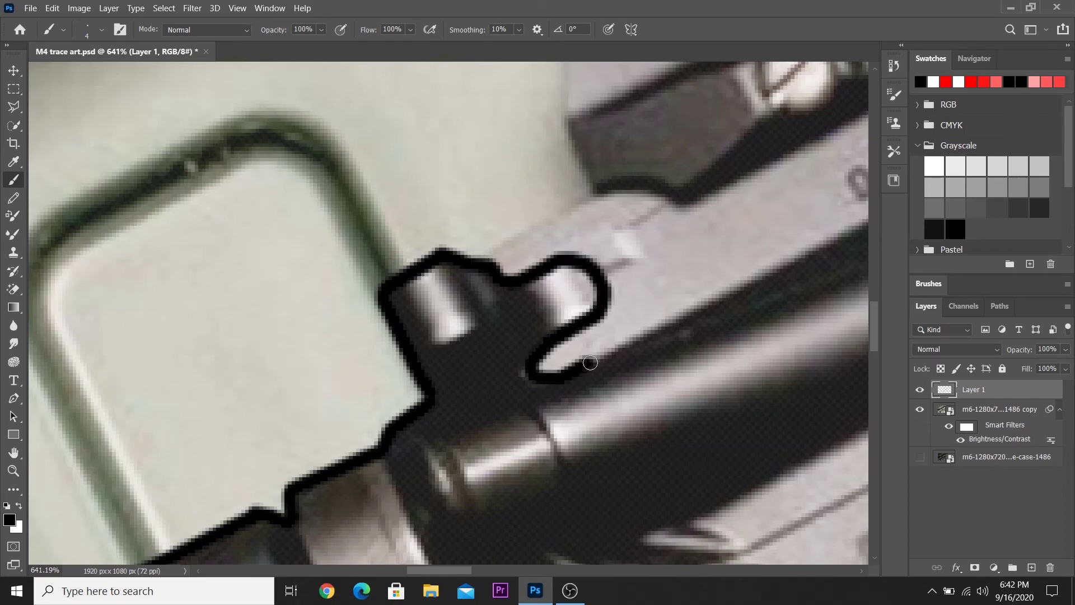
Draw a straight line up the receiver's edge, then hide the photo to check the outline.
{"action": "scroll", "coordinate": [392, 364], "scroll_direction": "down", "scroll_amount": 3}
{"action": "scroll", "coordinate": [284, 365], "scroll_direction": "down", "scroll_amount": 2}
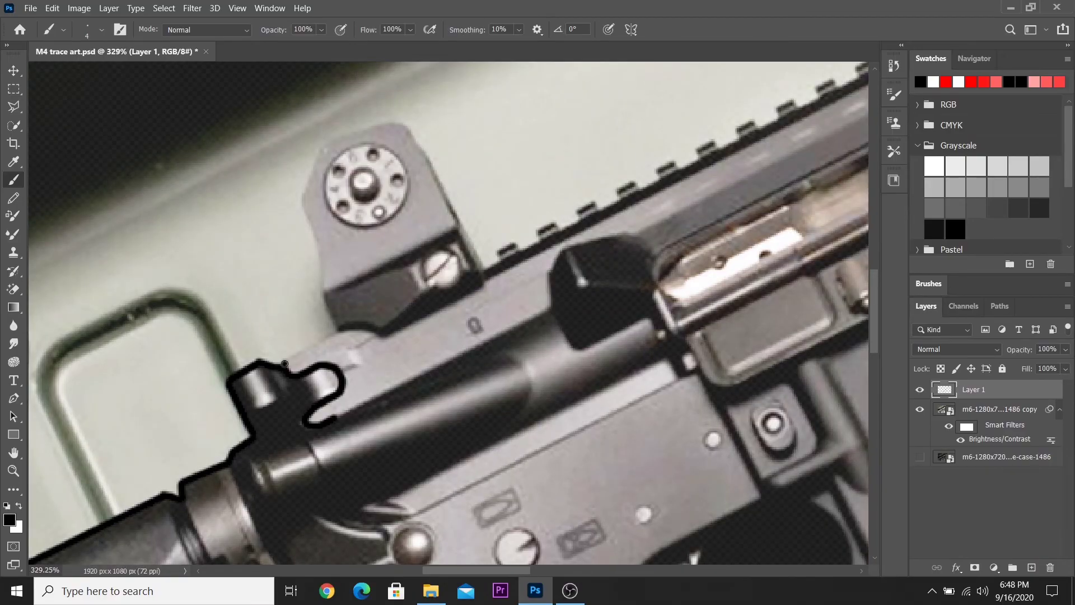
{"action": "left_click", "coordinate": [336, 331], "text": "shift"}
{"action": "scroll", "coordinate": [281, 366], "scroll_direction": "up", "scroll_amount": 1}
{"action": "scroll", "coordinate": [281, 366], "scroll_direction": "up", "scroll_amount": 1}
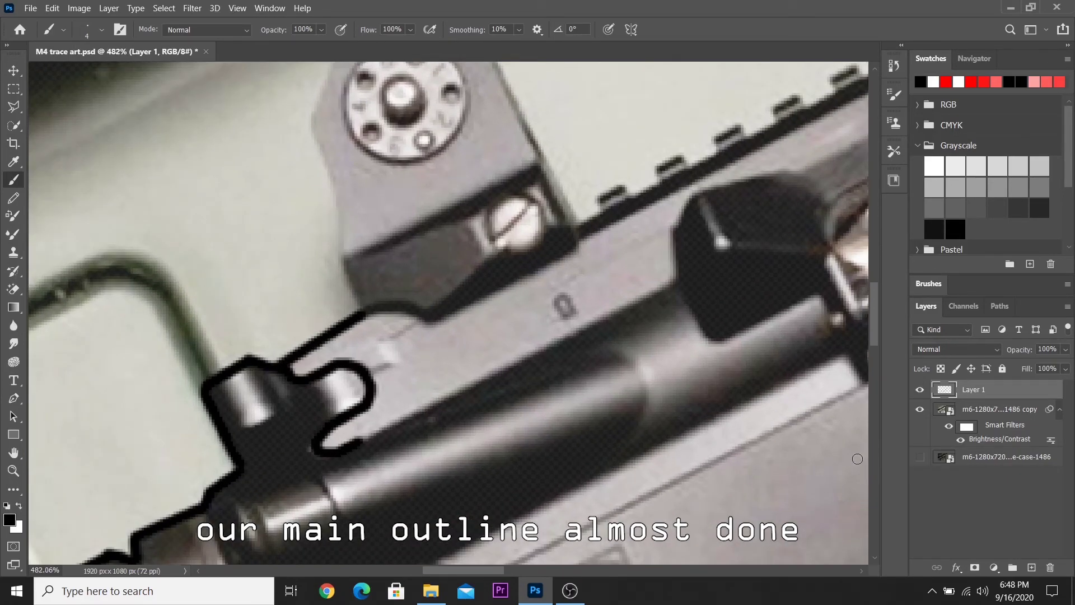
{"action": "left_click", "coordinate": [918, 410]}
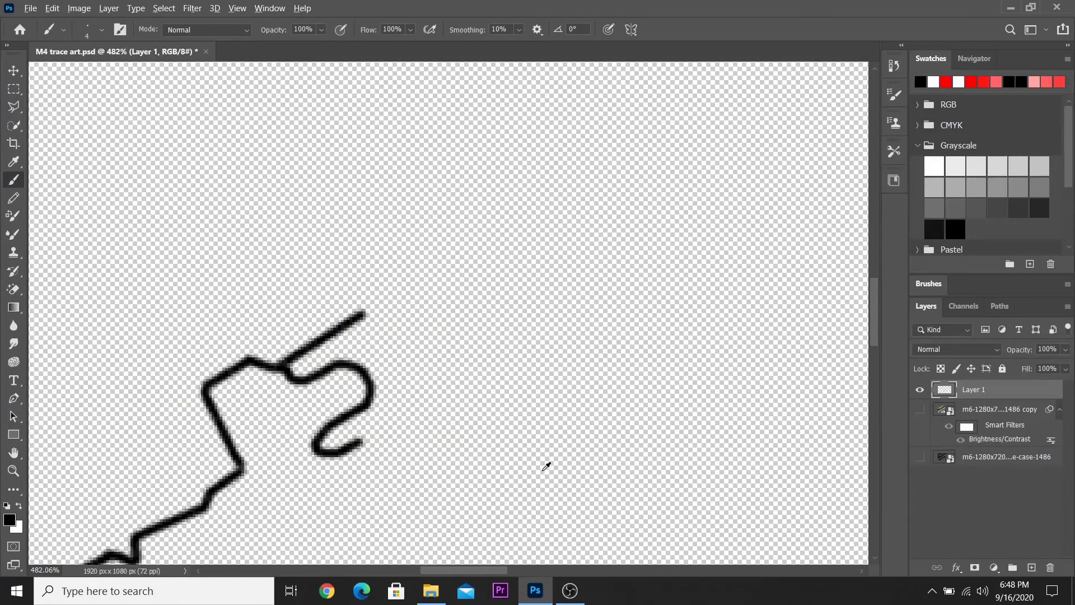
{"action": "scroll", "coordinate": [546, 466], "scroll_direction": "down", "scroll_amount": 5}
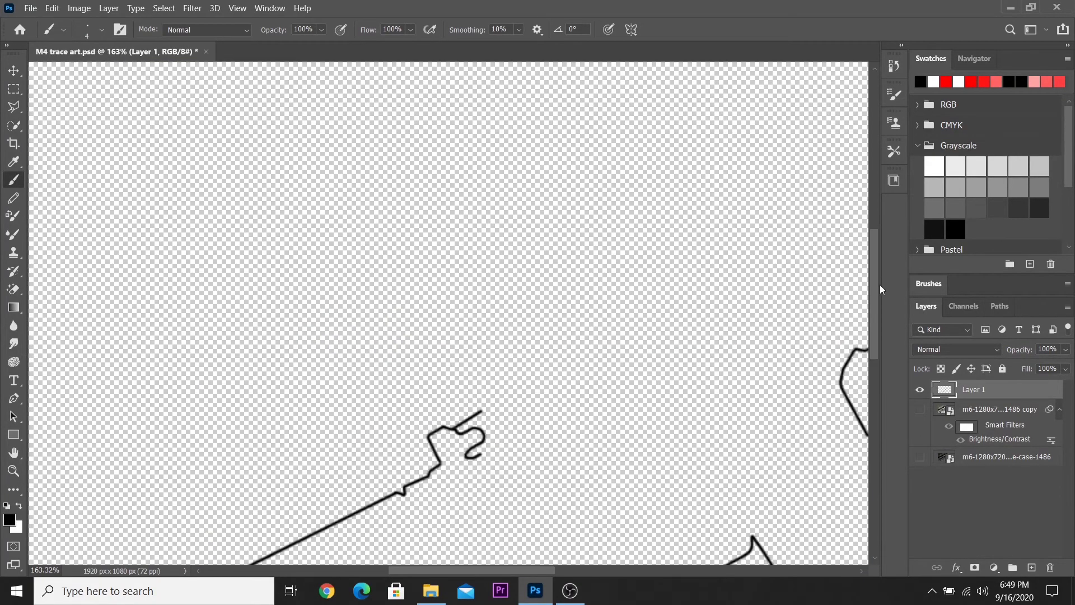
{"action": "scroll", "coordinate": [712, 404], "scroll_direction": "down", "scroll_amount": 4}
{"action": "scroll", "coordinate": [427, 273], "scroll_direction": "up", "scroll_amount": 2}
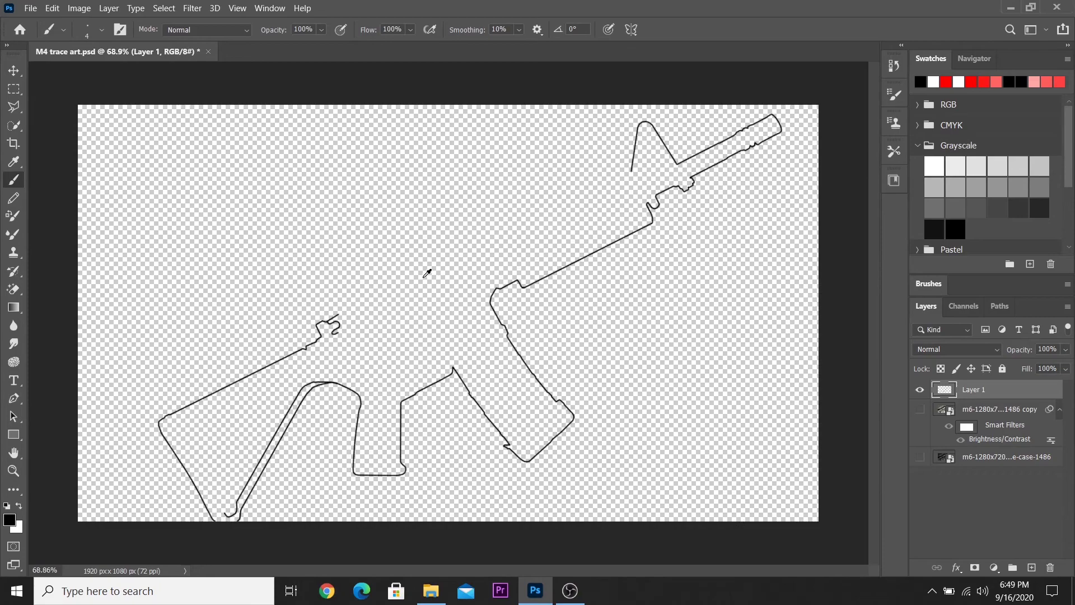
{"action": "scroll", "coordinate": [394, 267], "scroll_direction": "up", "scroll_amount": 1}
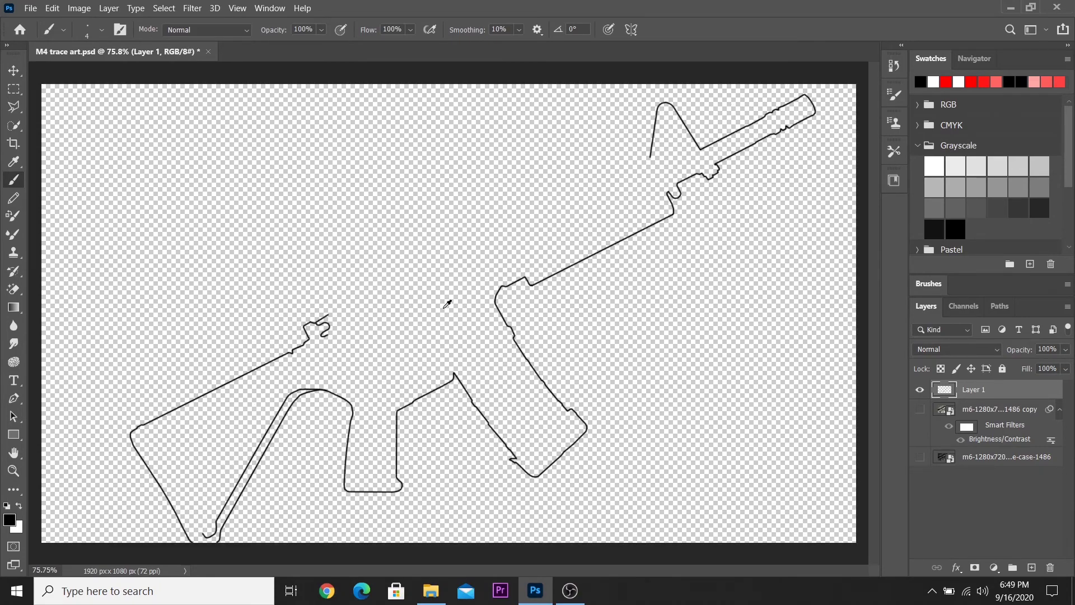
{"action": "scroll", "coordinate": [132, 545], "scroll_direction": "up", "scroll_amount": 5}
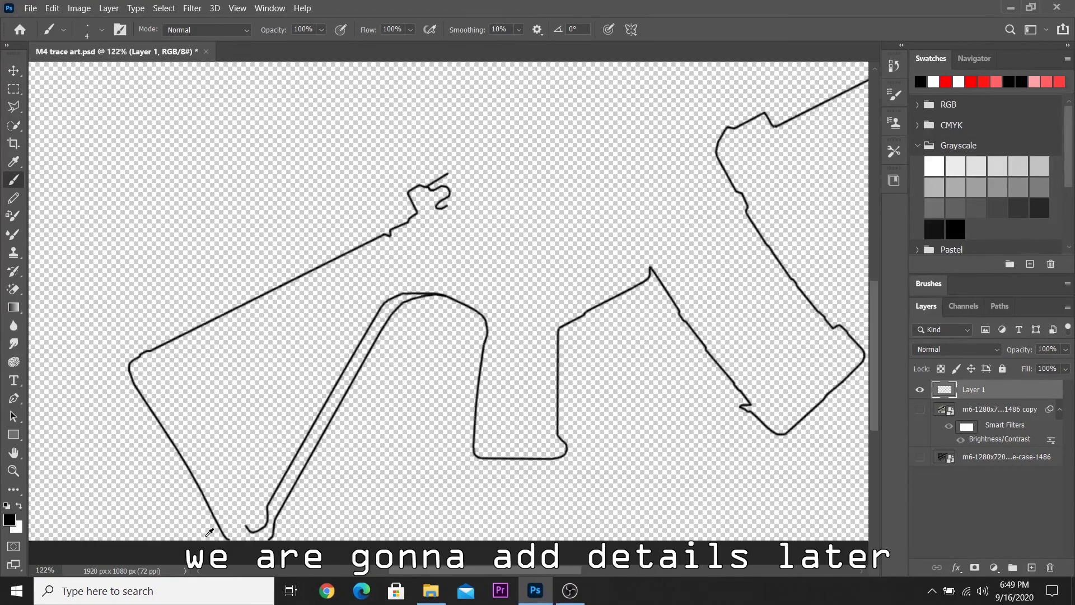
{"action": "scroll", "coordinate": [485, 263], "scroll_direction": "down", "scroll_amount": 7}
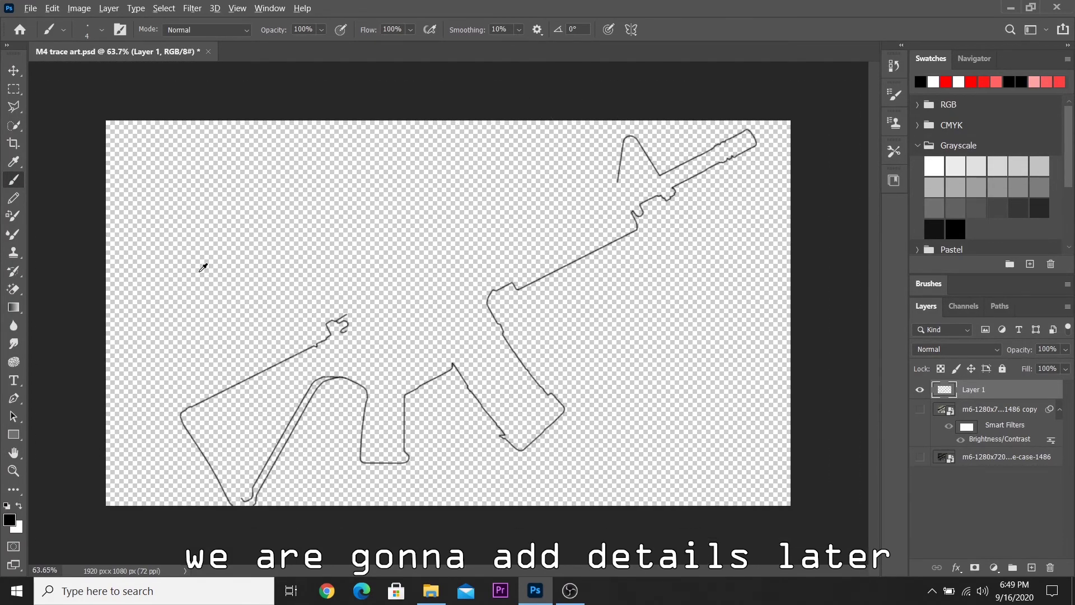
{"action": "scroll", "coordinate": [202, 268], "scroll_direction": "up", "scroll_amount": 3}
{"action": "scroll", "coordinate": [296, 297], "scroll_direction": "up", "scroll_amount": 3}
{"action": "scroll", "coordinate": [323, 282], "scroll_direction": "up", "scroll_amount": 3}
{"action": "scroll", "coordinate": [376, 319], "scroll_direction": "up", "scroll_amount": 3}
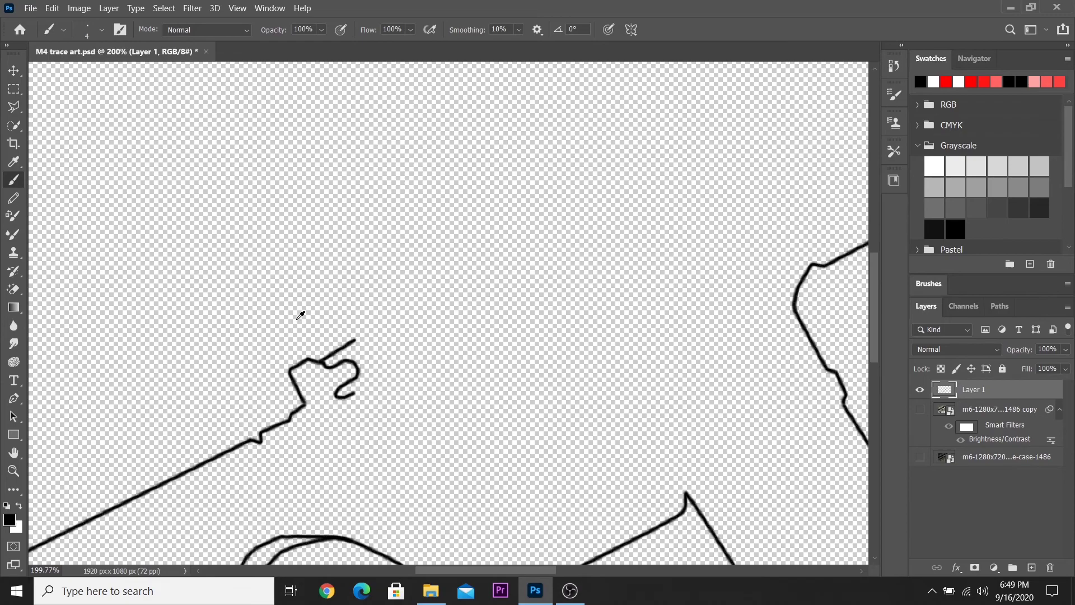
{"action": "scroll", "coordinate": [300, 315], "scroll_direction": "up", "scroll_amount": 3}
{"action": "scroll", "coordinate": [169, 388], "scroll_direction": "up", "scroll_amount": 2}
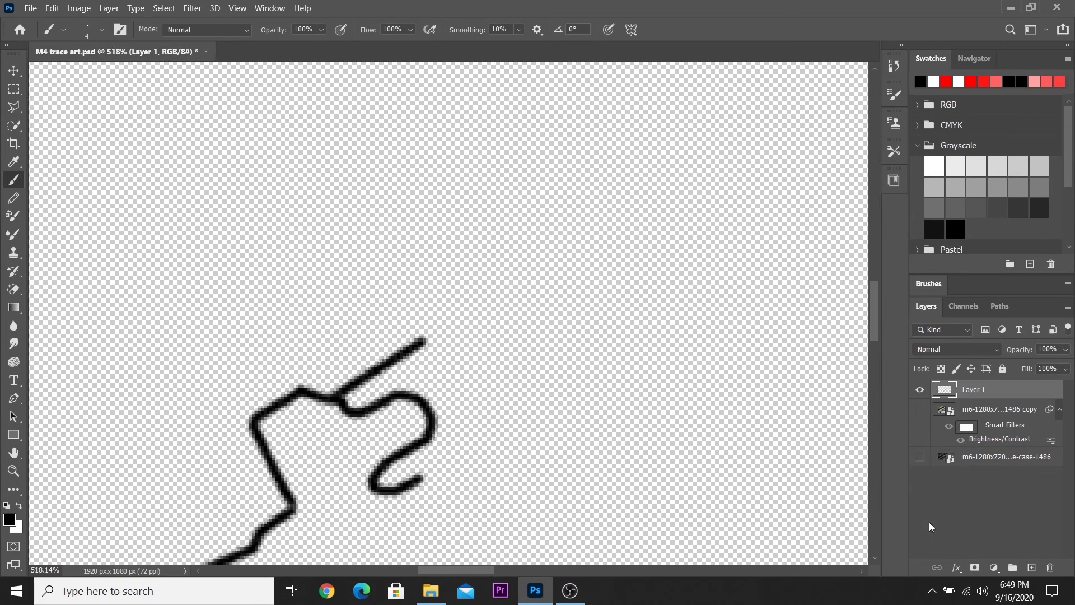
Show the photo again and trace straight outline segments up the rear sight.
{"action": "left_click", "coordinate": [919, 412]}
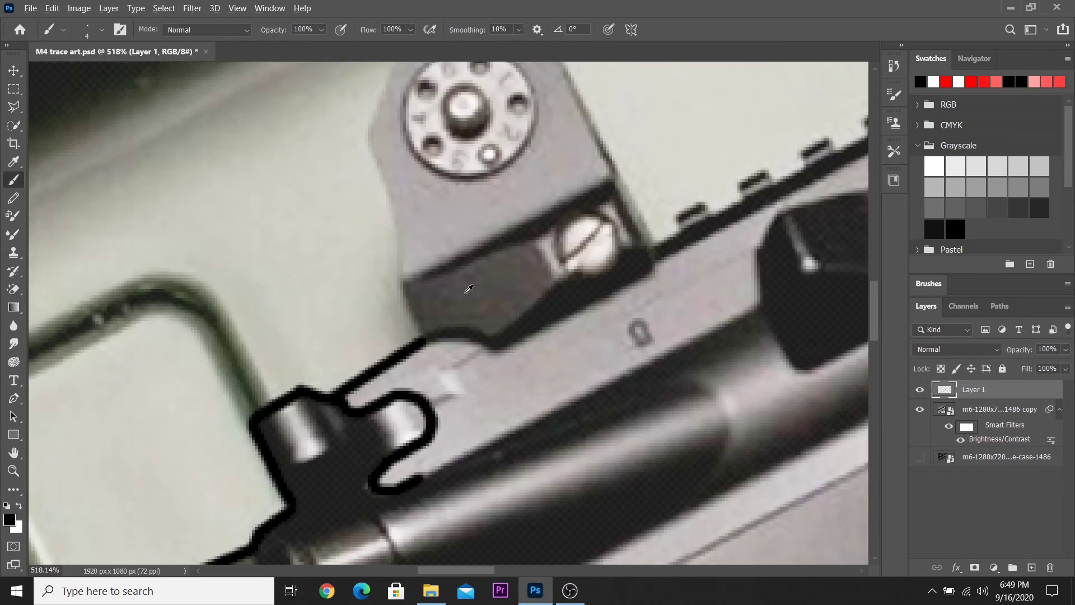
{"action": "left_click", "coordinate": [401, 290], "text": "shift"}
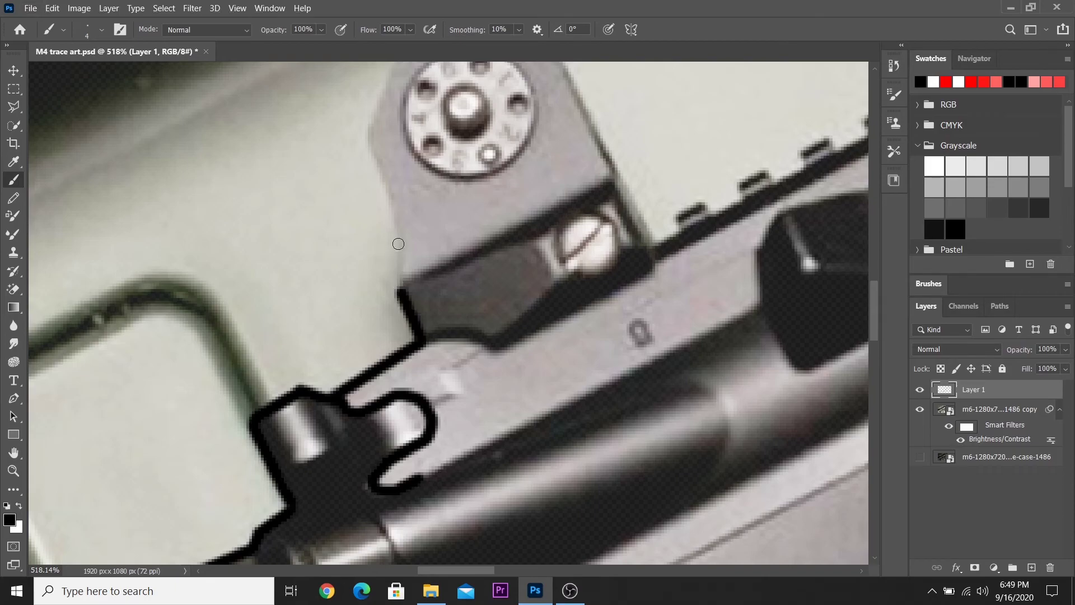
{"action": "left_click", "coordinate": [396, 243], "text": "shift"}
{"action": "left_click", "coordinate": [390, 203], "text": "shift"}
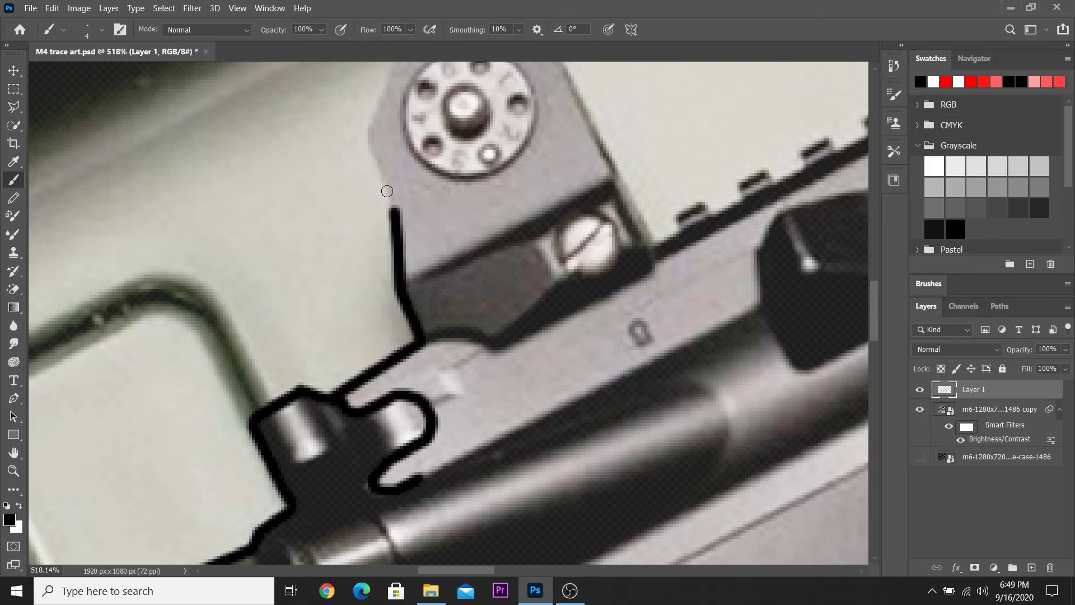
{"action": "left_click", "coordinate": [367, 154], "text": "shift"}
{"action": "scroll", "coordinate": [802, 307], "scroll_direction": "up", "scroll_amount": 3}
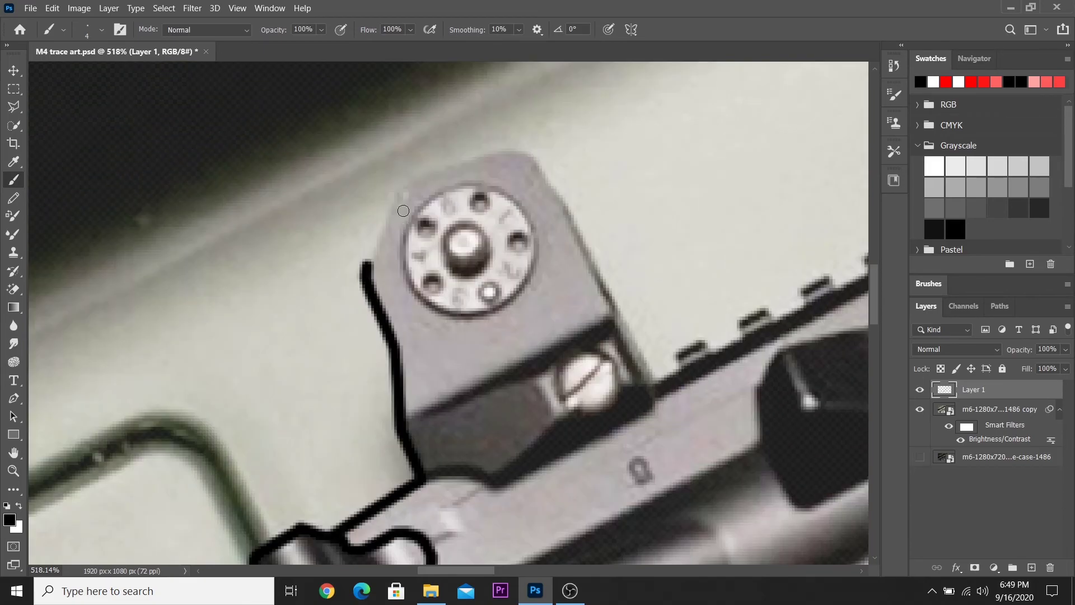
{"action": "left_click", "coordinate": [400, 188], "text": "shift"}
Trace across the rear sight's top and down its front edge to the receiver.
{"action": "left_click", "coordinate": [526, 149], "text": "shift"}
{"action": "left_click", "coordinate": [562, 199], "text": "shift"}
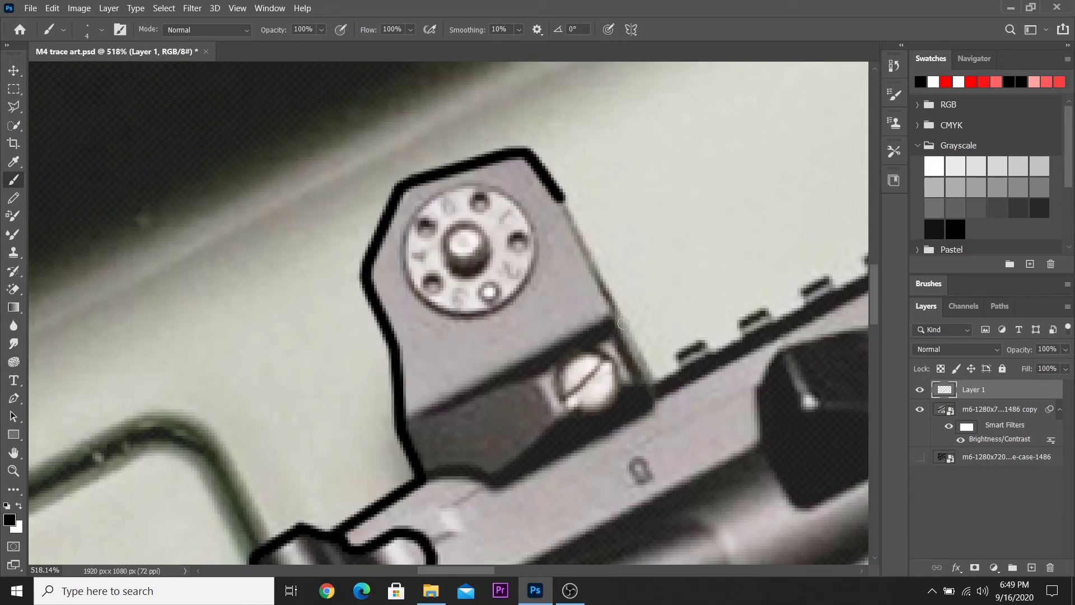
{"action": "left_click", "coordinate": [616, 310], "text": "shift"}
{"action": "left_click", "coordinate": [655, 375], "text": "shift"}
{"action": "scroll", "coordinate": [654, 375], "scroll_direction": "down", "scroll_amount": 2}
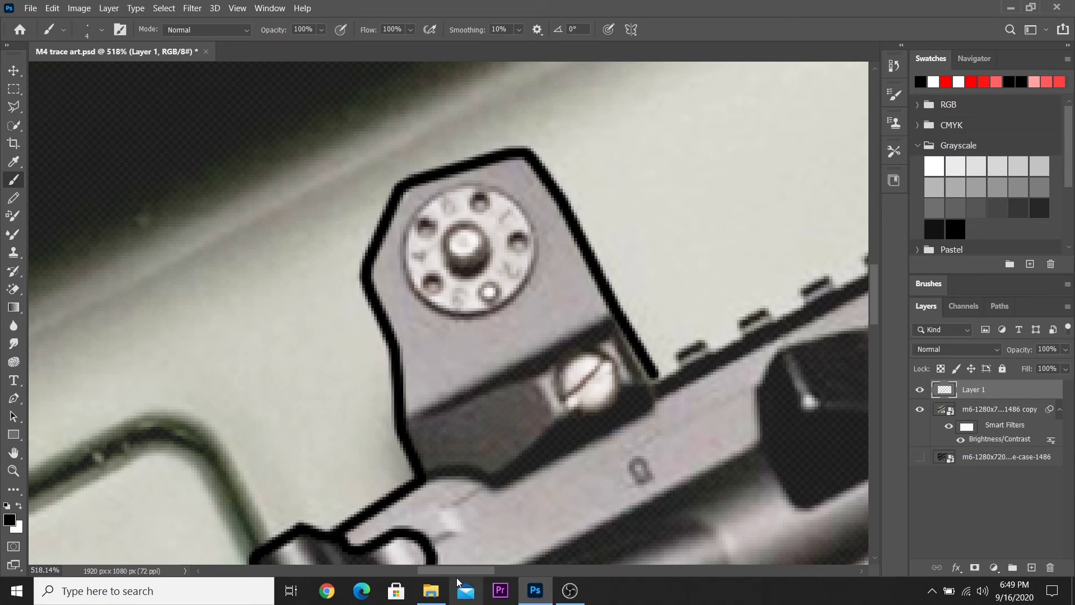
{"action": "scroll", "coordinate": [616, 308], "scroll_direction": "right", "scroll_amount": 3}
{"action": "scroll", "coordinate": [616, 291], "scroll_direction": "right", "scroll_amount": 3}
{"action": "scroll", "coordinate": [613, 281], "scroll_direction": "down", "scroll_amount": 2}
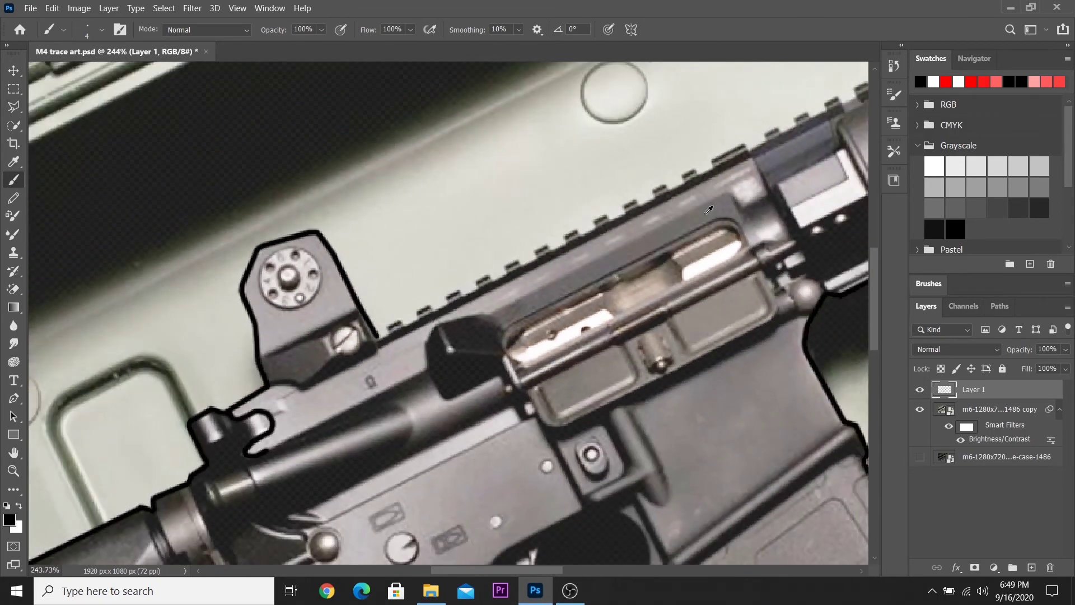
{"action": "scroll", "coordinate": [708, 209], "scroll_direction": "down", "scroll_amount": 3}
{"action": "scroll", "coordinate": [727, 185], "scroll_direction": "down", "scroll_amount": 2}
{"action": "scroll", "coordinate": [534, 237], "scroll_direction": "up", "scroll_amount": 2}
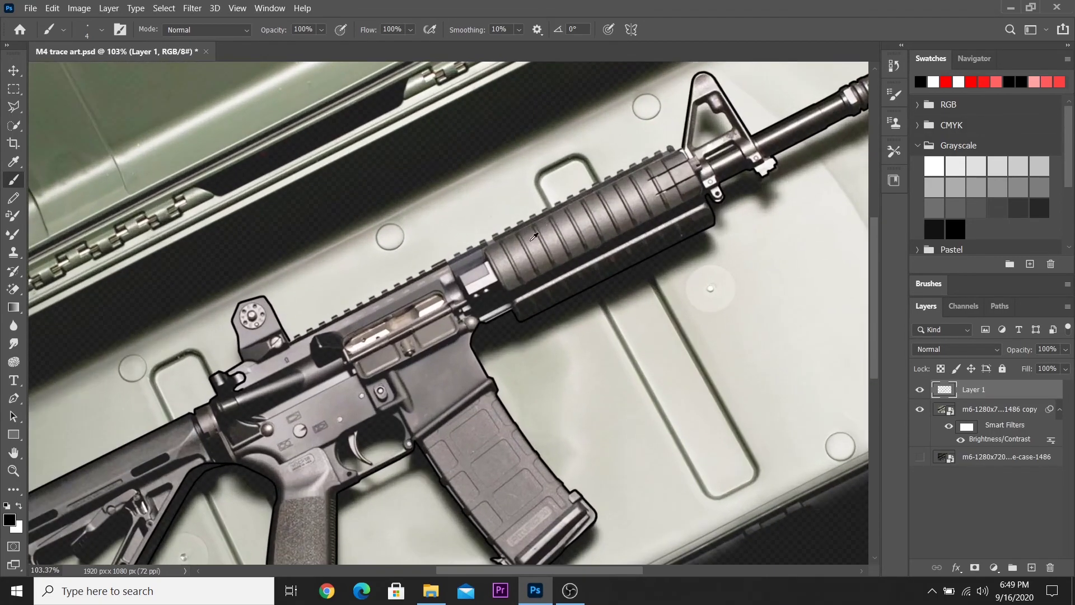
{"action": "scroll", "coordinate": [482, 277], "scroll_direction": "up", "scroll_amount": 2}
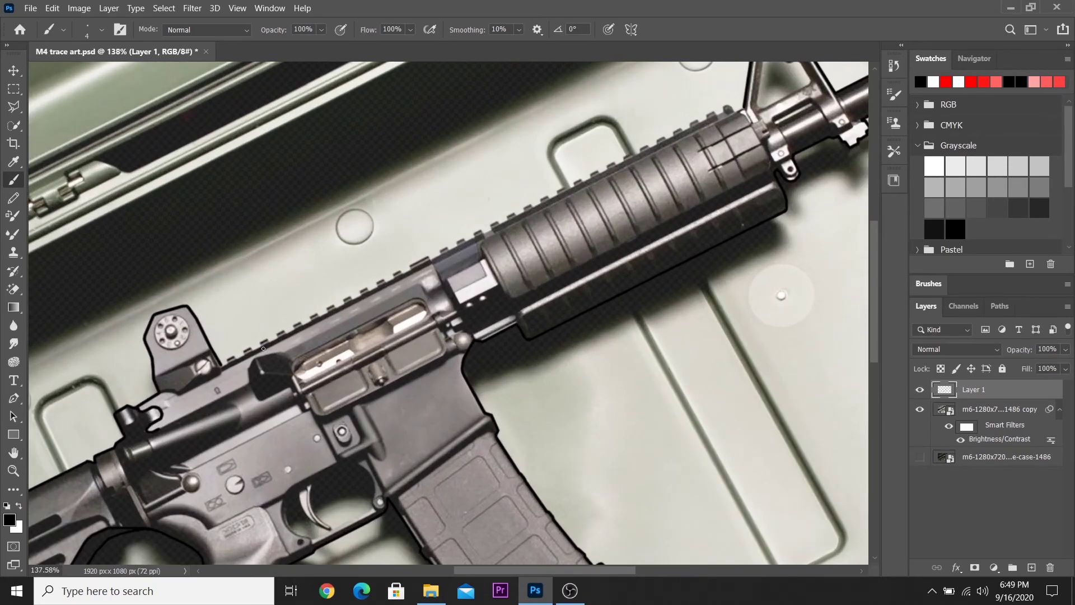
{"action": "scroll", "coordinate": [255, 323], "scroll_direction": "up", "scroll_amount": 3}
{"action": "scroll", "coordinate": [241, 342], "scroll_direction": "up", "scroll_amount": 3}
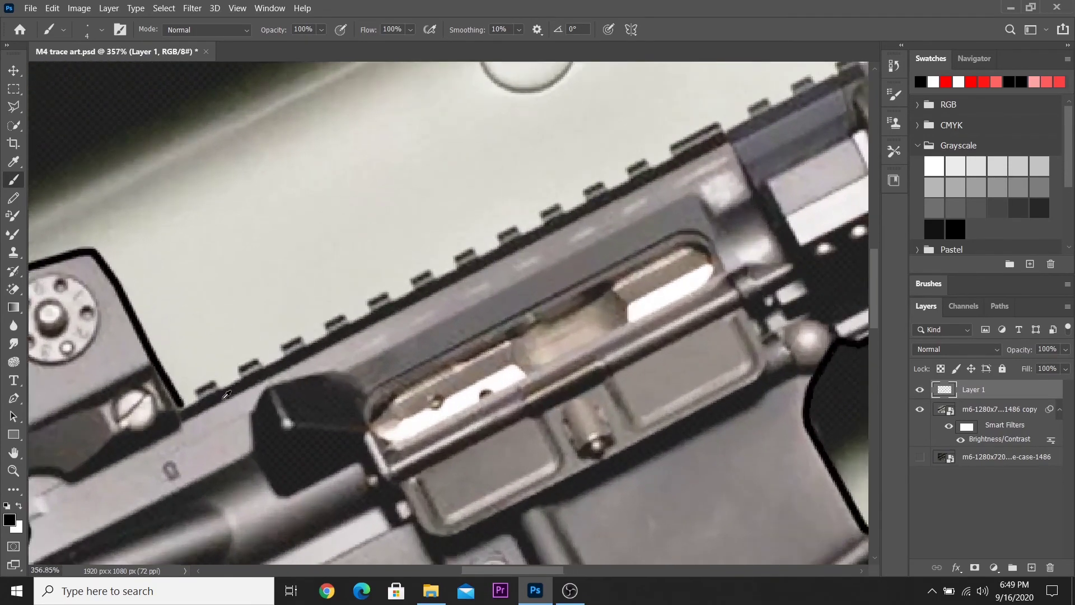
{"action": "scroll", "coordinate": [196, 381], "scroll_direction": "up", "scroll_amount": 3}
{"action": "scroll", "coordinate": [152, 410], "scroll_direction": "up", "scroll_amount": 3}
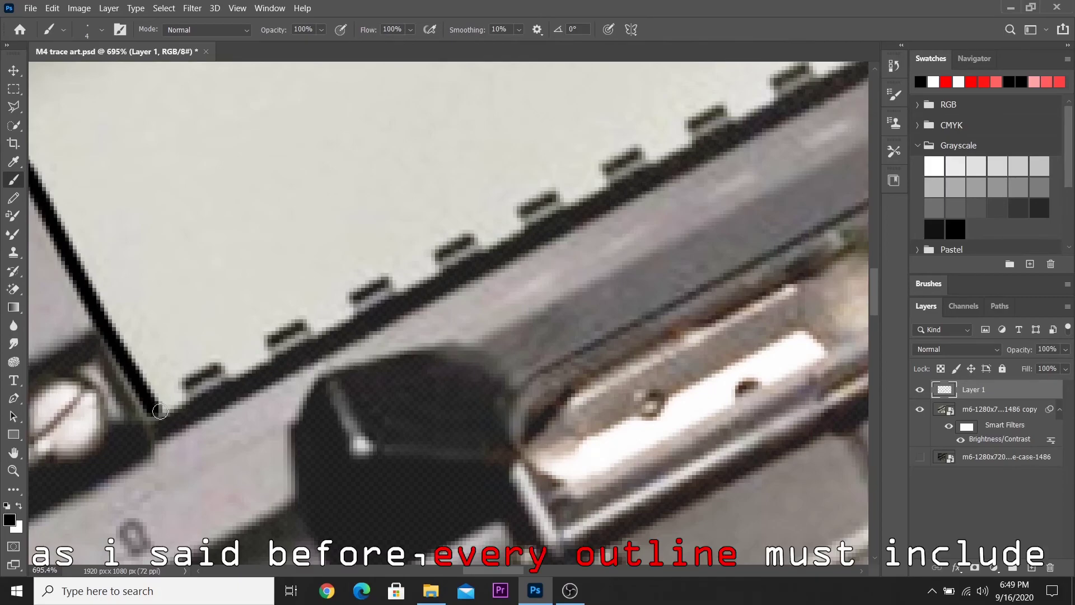
Join the outline to the rail start and trace the first notch and serrated rail edge.
{"action": "left_click", "coordinate": [185, 402], "text": "shift"}
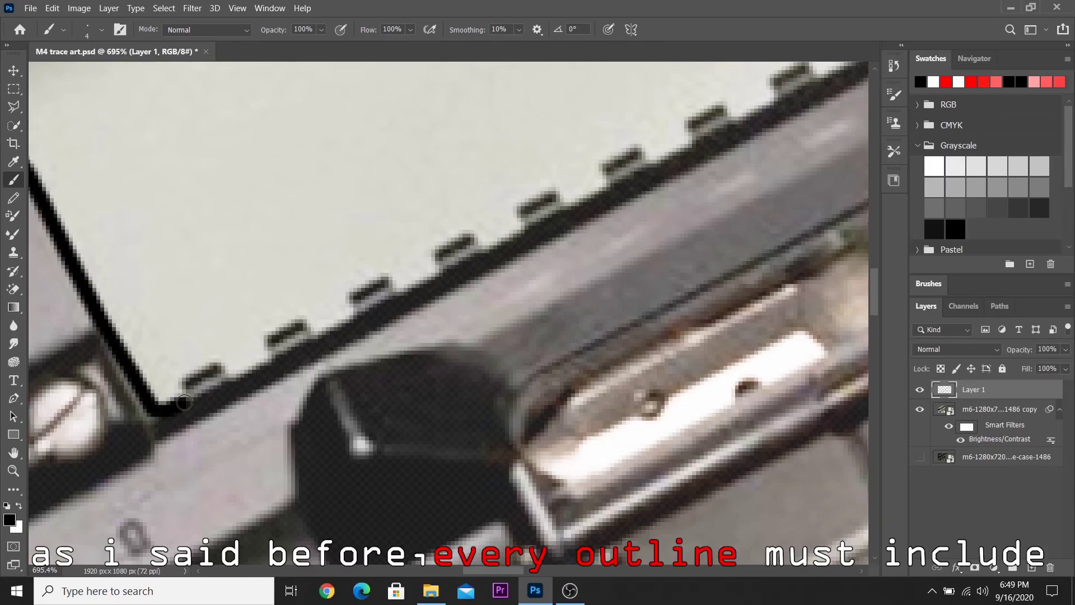
{"action": "left_click", "coordinate": [179, 384], "text": "shift"}
{"action": "left_click_drag", "start_coordinate": [180, 385], "coordinate": [230, 376]}
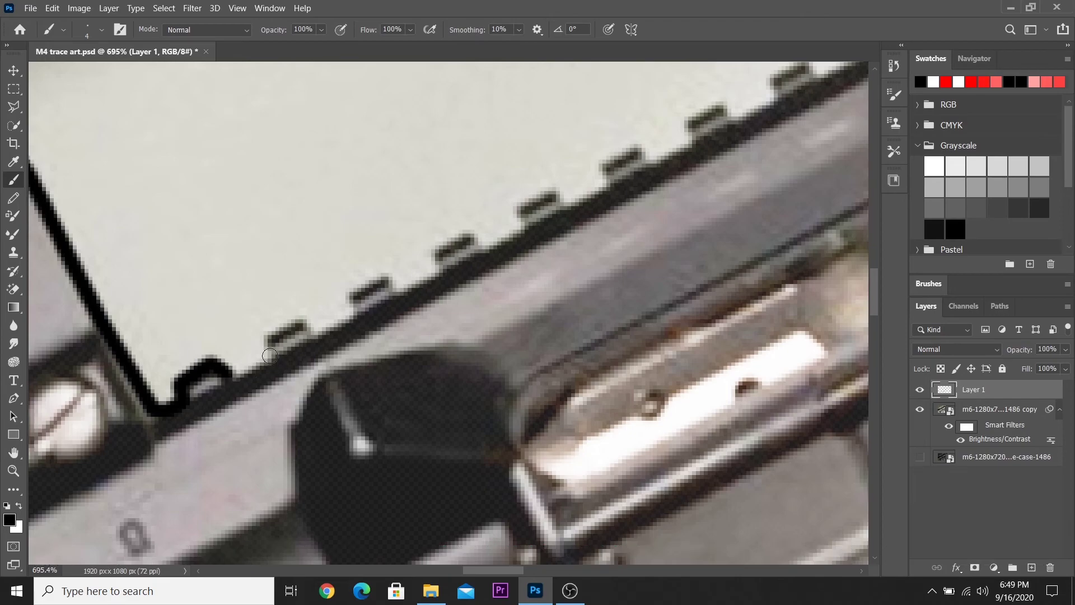
{"action": "left_click_drag", "start_coordinate": [270, 355], "coordinate": [711, 106]}
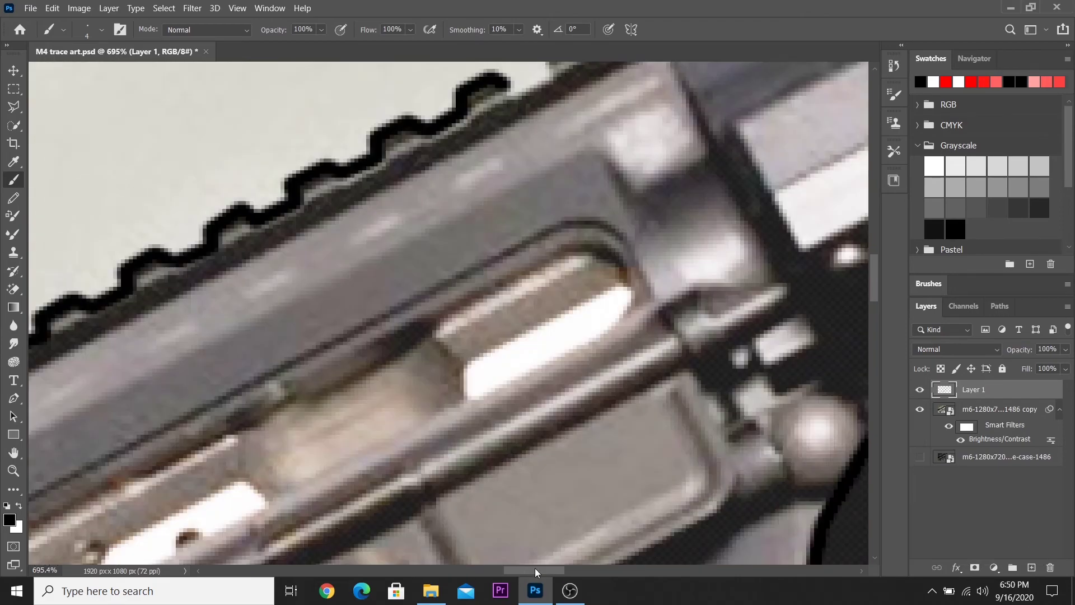
{"action": "left_click_drag", "start_coordinate": [350, 333], "coordinate": [717, 147]}
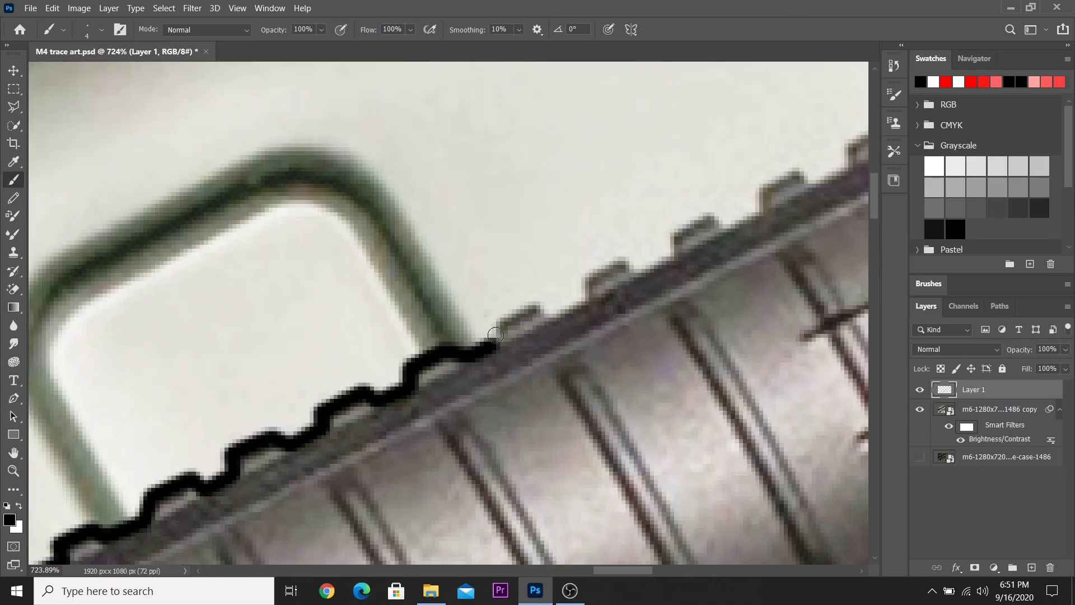
Continue the rail outline along the handguard to the front sight base.
{"action": "left_click_drag", "start_coordinate": [492, 336], "coordinate": [791, 173]}
{"action": "mouse_move", "coordinate": [434, 143]}
{"action": "left_mouse_down"}
{"action": "mouse_move", "coordinate": [472, 93]}
{"action": "mouse_move", "coordinate": [521, 121]}
{"action": "left_mouse_up"}
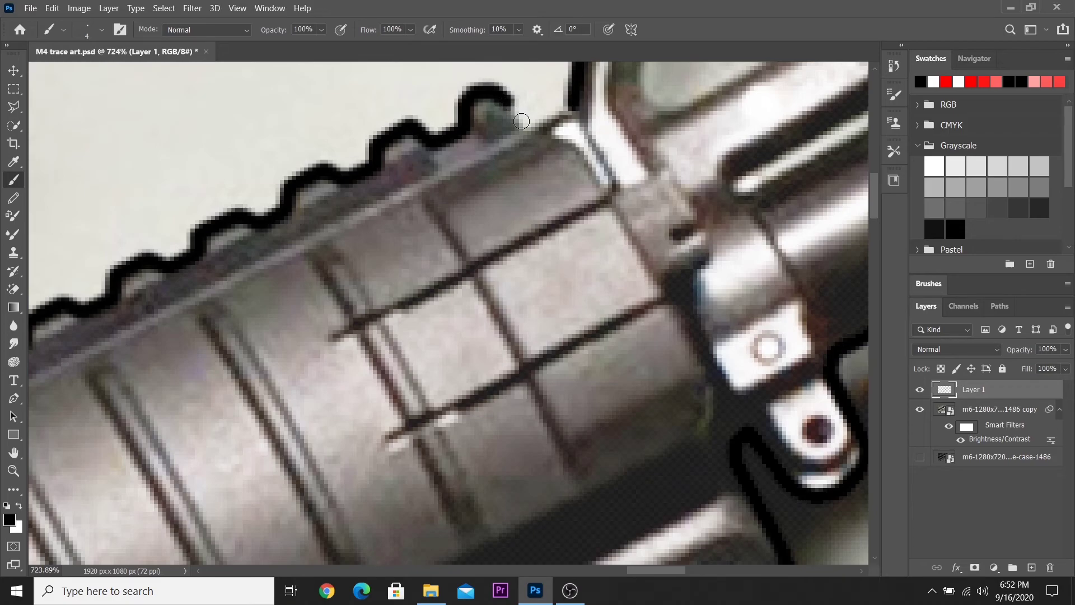
{"action": "left_click", "coordinate": [565, 109], "text": "shift"}
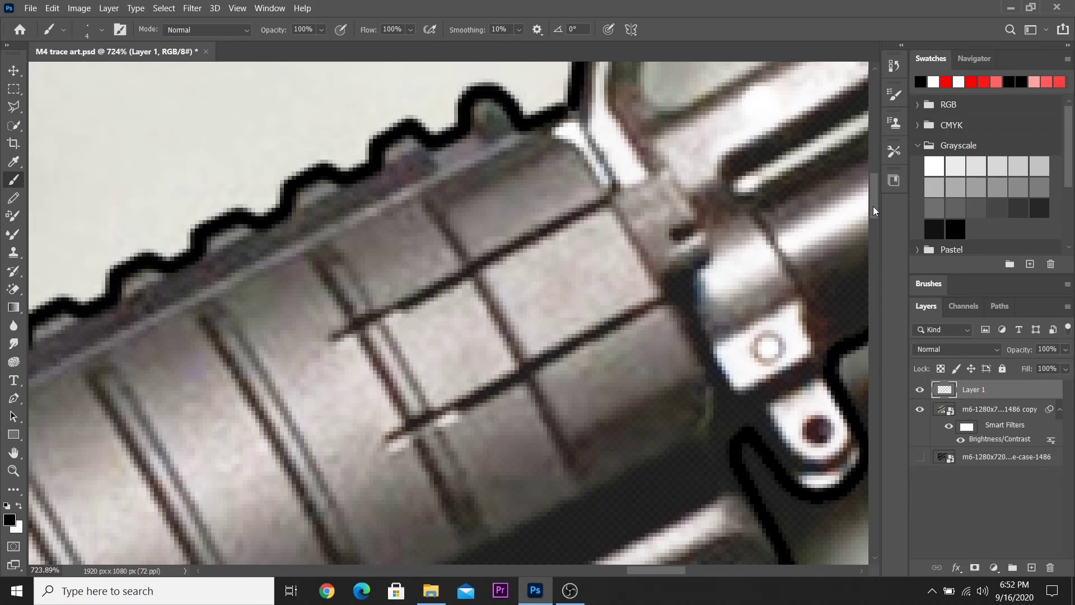
{"action": "left_click_drag", "start_coordinate": [872, 206], "coordinate": [873, 193]}
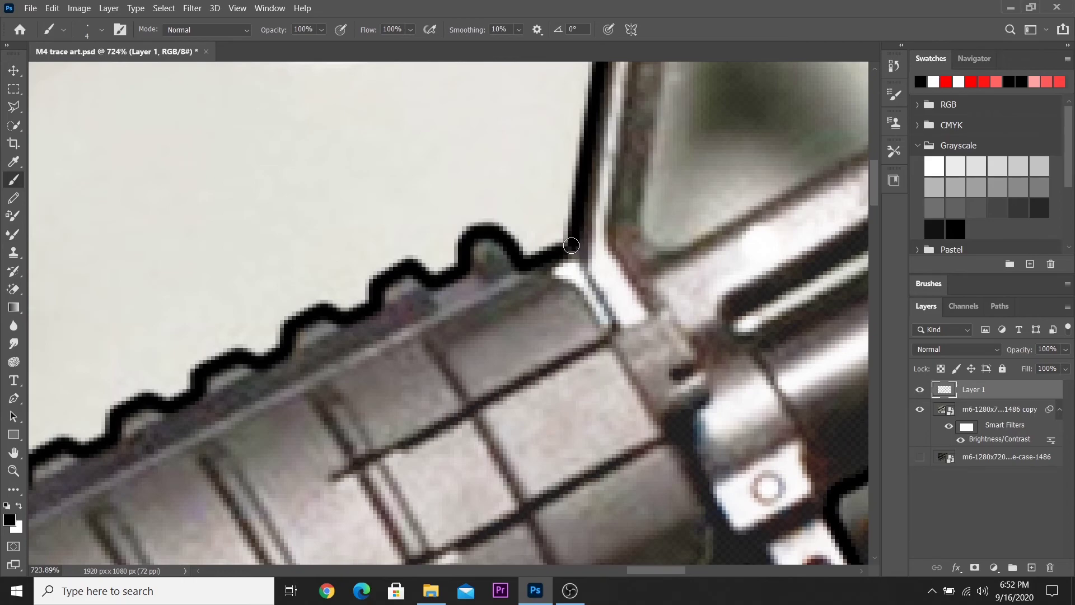
{"action": "scroll", "coordinate": [526, 271], "scroll_direction": "down", "scroll_amount": 3}
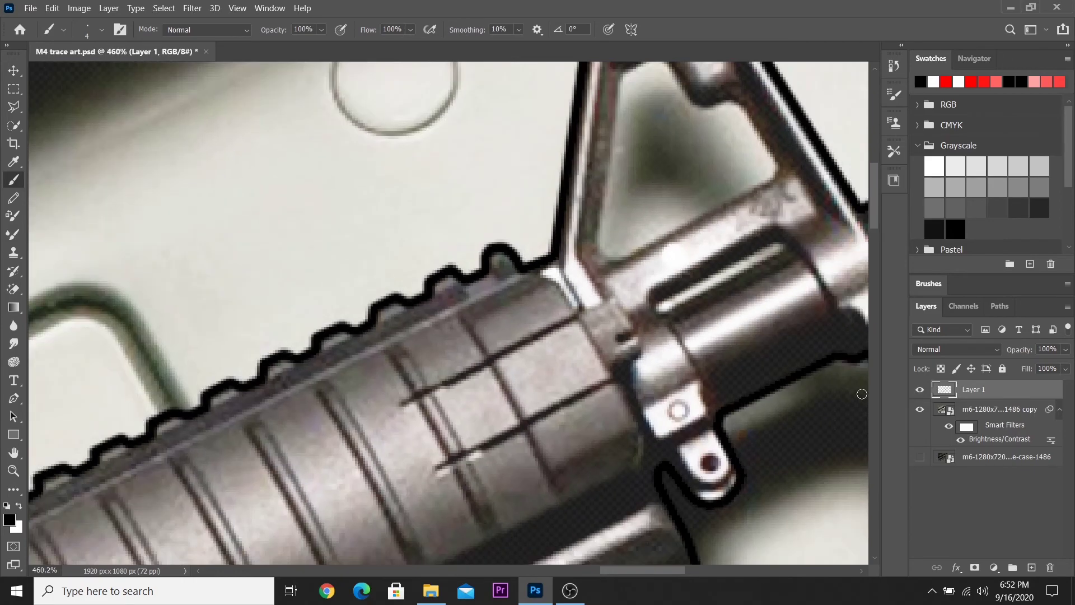
Hide the photo reference to inspect the outline, then show it again.
{"action": "left_click", "coordinate": [919, 410]}
{"action": "scroll", "coordinate": [540, 414], "scroll_direction": "down", "scroll_amount": 3}
{"action": "scroll", "coordinate": [554, 400], "scroll_direction": "down", "scroll_amount": 3}
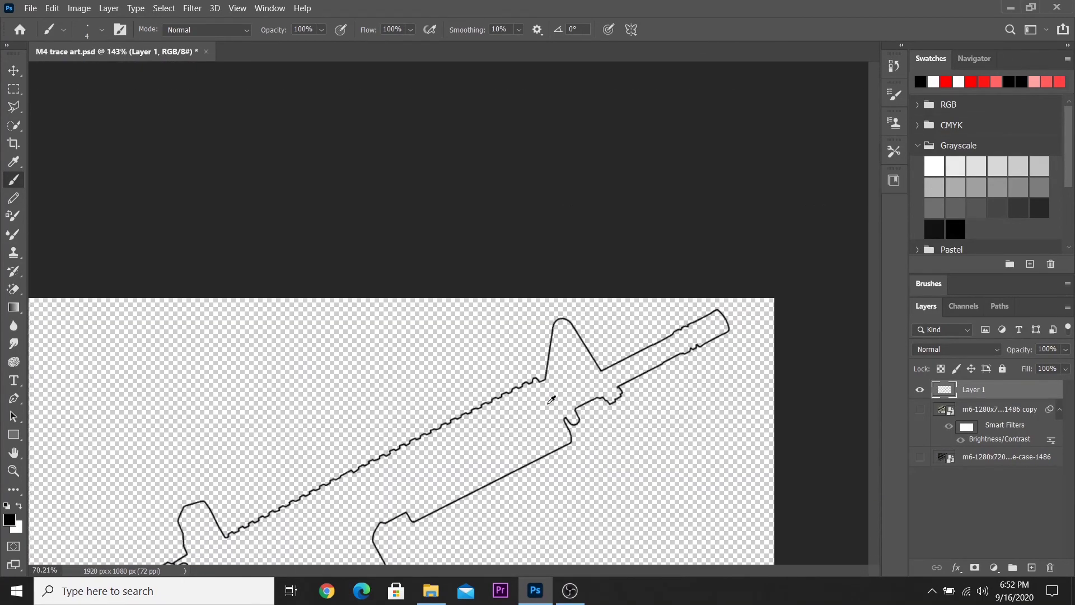
{"action": "scroll", "coordinate": [504, 347], "scroll_direction": "down", "scroll_amount": 3}
{"action": "scroll", "coordinate": [482, 324], "scroll_direction": "up", "scroll_amount": 3}
{"action": "scroll", "coordinate": [476, 317], "scroll_direction": "up", "scroll_amount": 1}
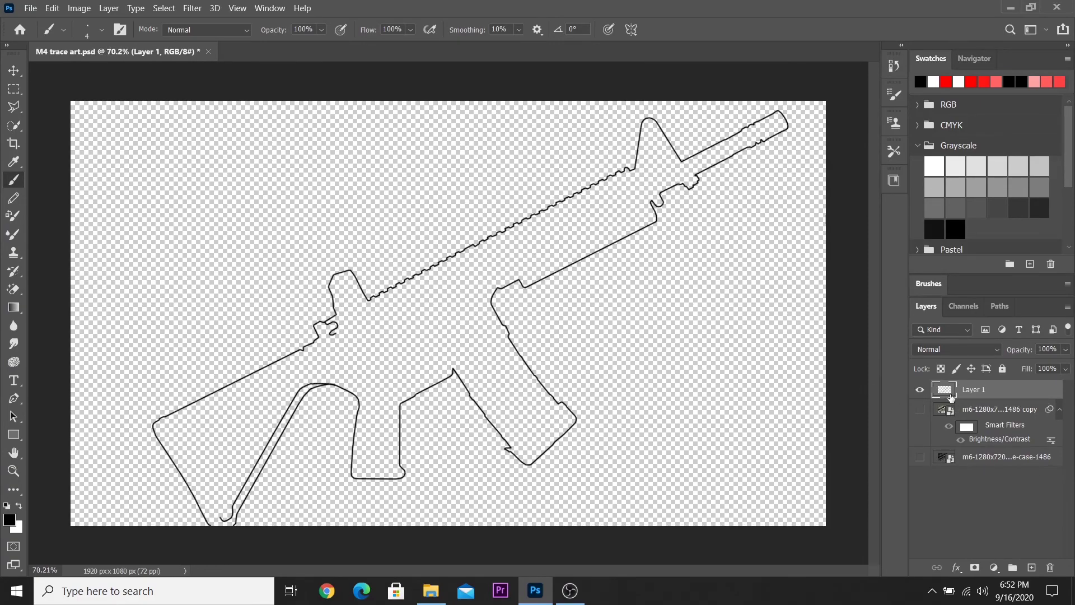
{"action": "left_click", "coordinate": [920, 410]}
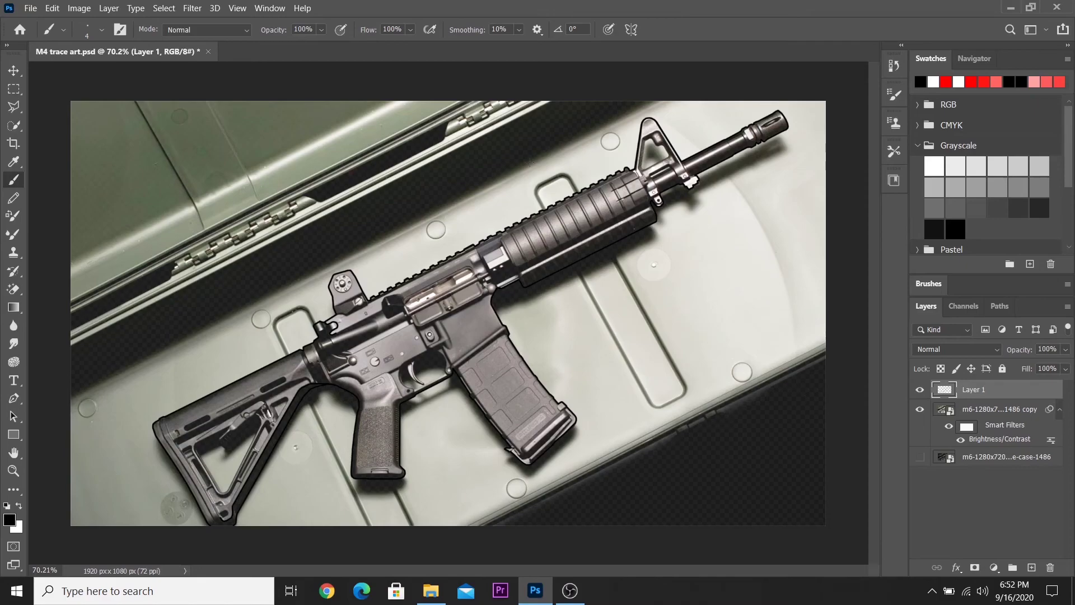
Hide the photo again to view the outline alone and list the Eraser tool variants.
{"action": "scroll", "coordinate": [409, 191], "scroll_direction": "up", "scroll_amount": 2}
{"action": "scroll", "coordinate": [448, 269], "scroll_direction": "up", "scroll_amount": 1}
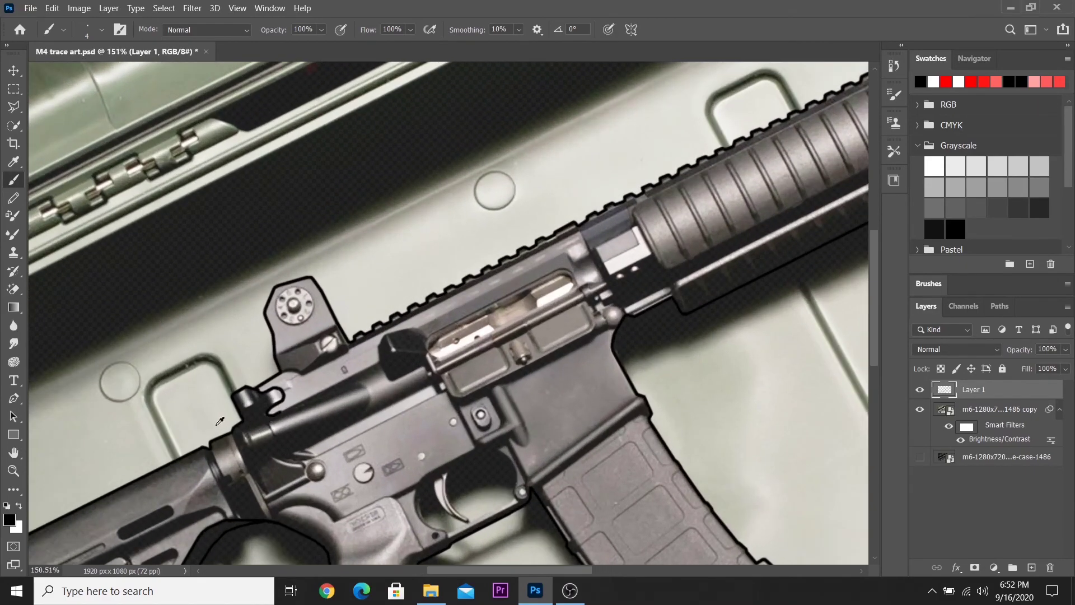
{"action": "scroll", "coordinate": [503, 334], "scroll_direction": "up", "scroll_amount": 1}
{"action": "scroll", "coordinate": [258, 407], "scroll_direction": "up", "scroll_amount": 1}
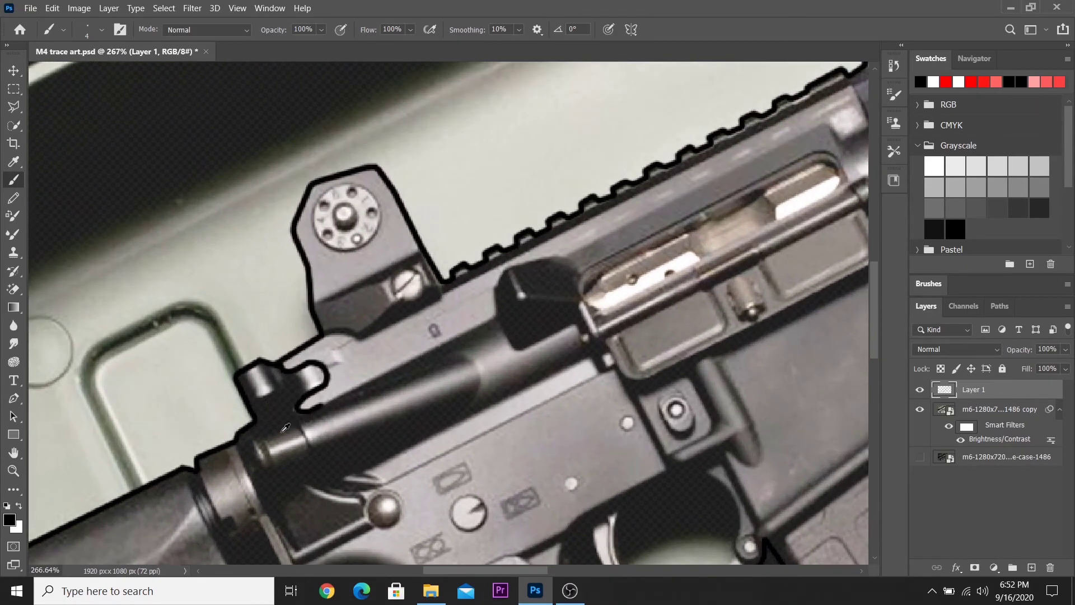
{"action": "scroll", "coordinate": [280, 411], "scroll_direction": "up", "scroll_amount": 1}
{"action": "scroll", "coordinate": [314, 415], "scroll_direction": "up", "scroll_amount": 1}
{"action": "scroll", "coordinate": [347, 418], "scroll_direction": "up", "scroll_amount": 1}
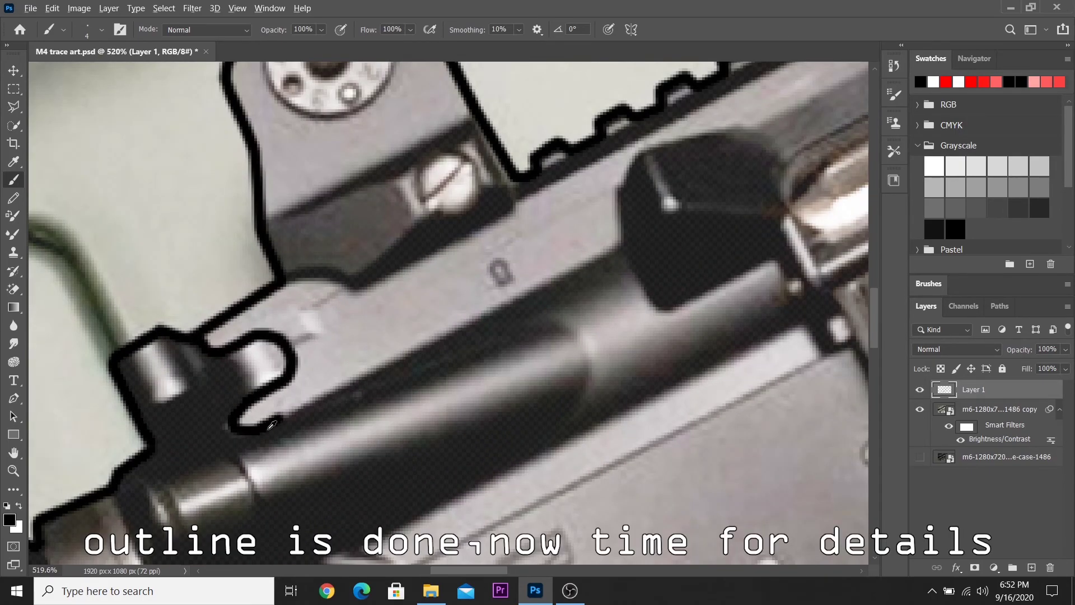
{"action": "scroll", "coordinate": [263, 428], "scroll_direction": "up", "scroll_amount": 1}
{"action": "scroll", "coordinate": [239, 442], "scroll_direction": "up", "scroll_amount": 1}
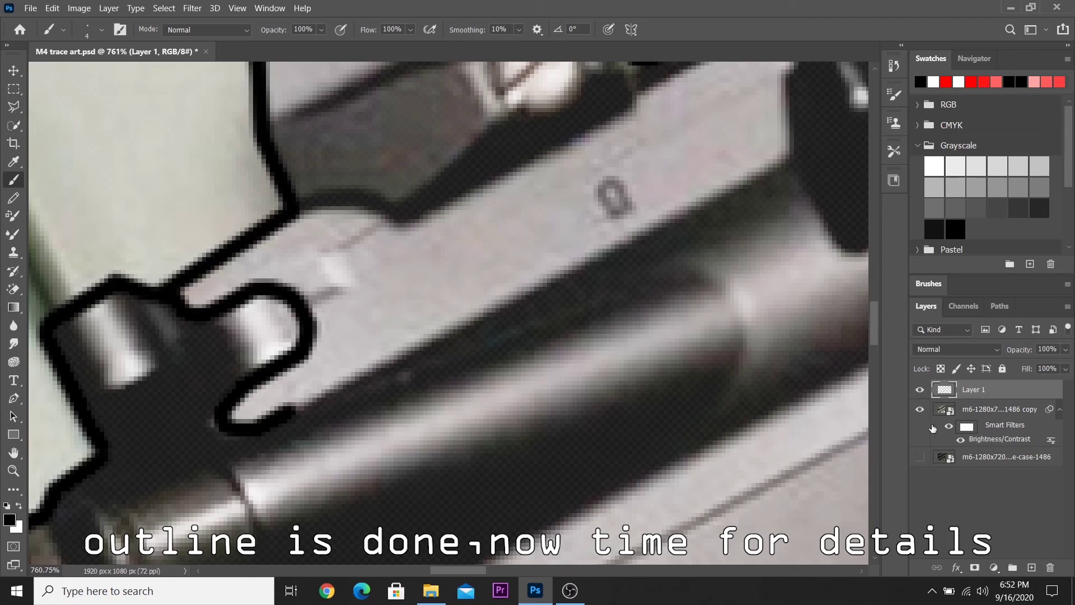
{"action": "left_click", "coordinate": [921, 409]}
{"action": "scroll", "coordinate": [294, 413], "scroll_direction": "up", "scroll_amount": 1}
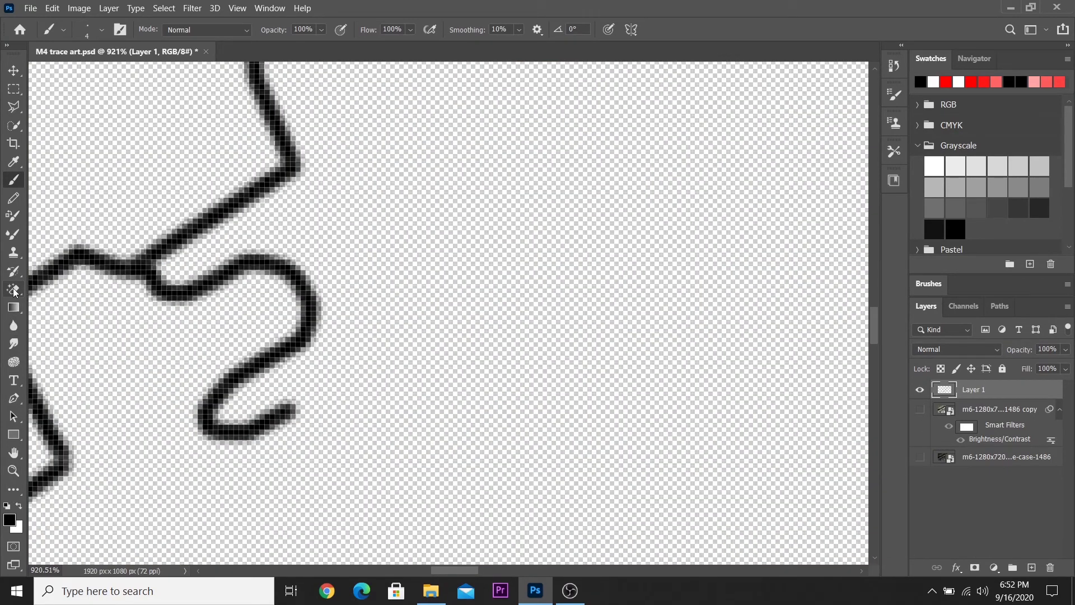
{"action": "left_click", "coordinate": [14, 289]}
Switch to the Background Eraser with a small 9 px hard tip.
{"action": "right_click", "coordinate": [13, 292]}
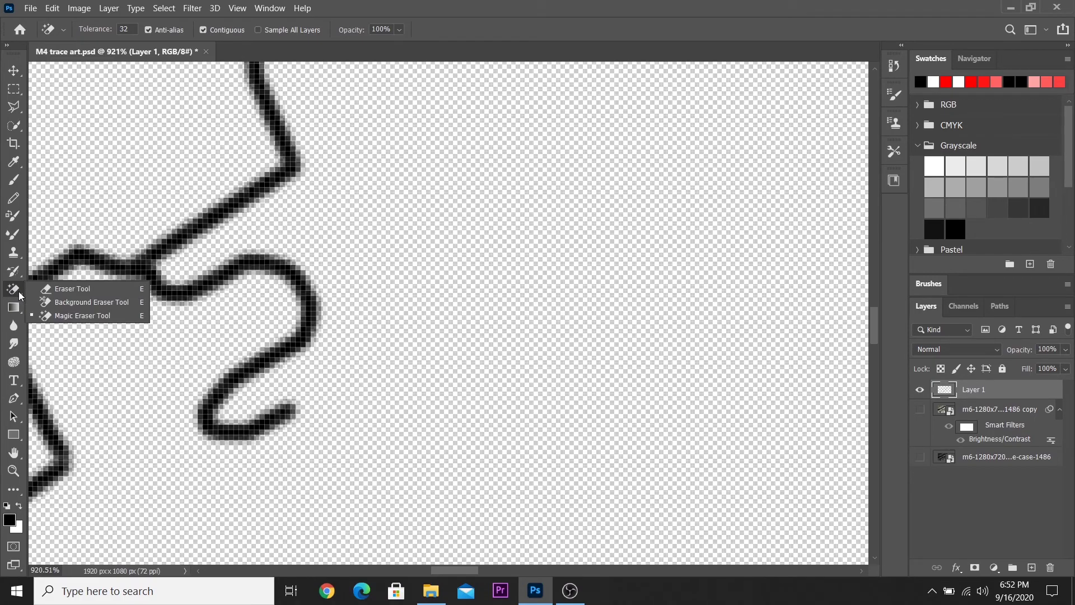
{"action": "left_click", "coordinate": [52, 306]}
{"action": "left_click_drag", "start_coordinate": [297, 423], "coordinate": [263, 428]}
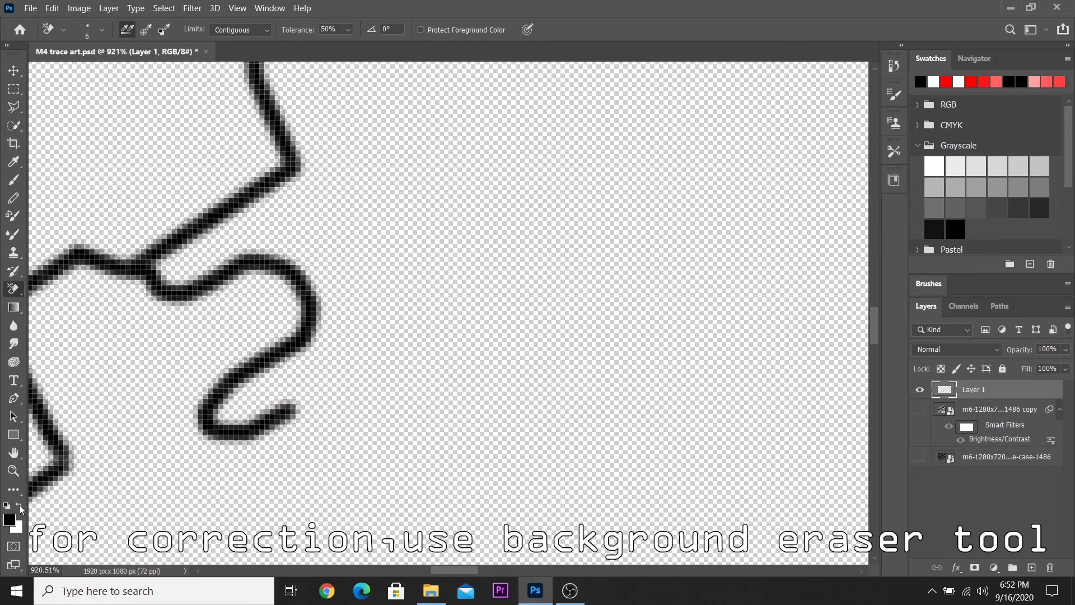
Erase the stray tail of the hook stroke at the receiver front.
{"action": "left_click", "coordinate": [19, 507]}
{"action": "left_click_drag", "start_coordinate": [284, 414], "coordinate": [242, 435]}
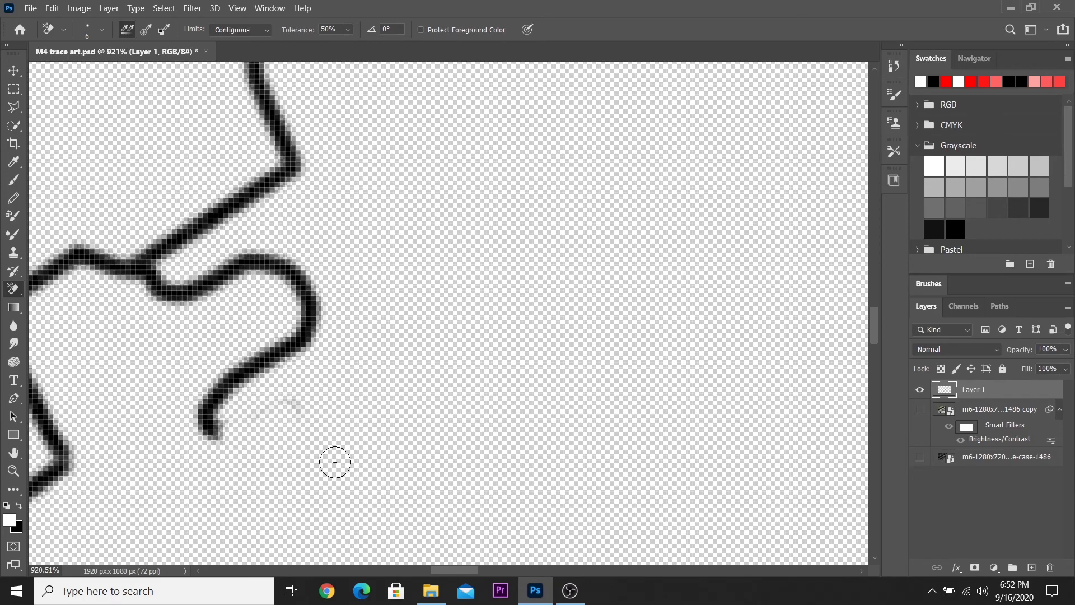
{"action": "left_click", "coordinate": [18, 505]}
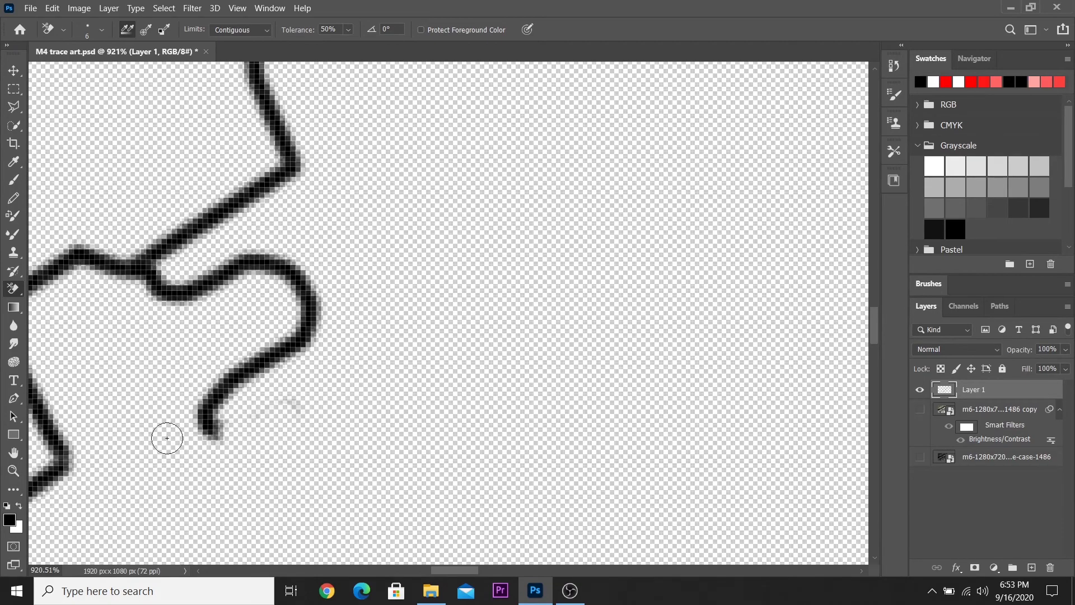
{"action": "mouse_move", "coordinate": [286, 395]}
{"action": "left_mouse_down"}
{"action": "mouse_move", "coordinate": [287, 325]}
{"action": "mouse_move", "coordinate": [311, 291]}
{"action": "left_mouse_up"}
{"action": "key", "text": "x"}
{"action": "left_click_drag", "start_coordinate": [280, 369], "coordinate": [207, 431]}
{"action": "scroll", "coordinate": [364, 312], "scroll_direction": "down", "scroll_amount": 1}
Return to a black brush over the visible photo and outline the charging handle's top edge.
{"action": "key", "text": "b"}
{"action": "key", "text": "x"}
{"action": "left_click", "coordinate": [920, 409]}
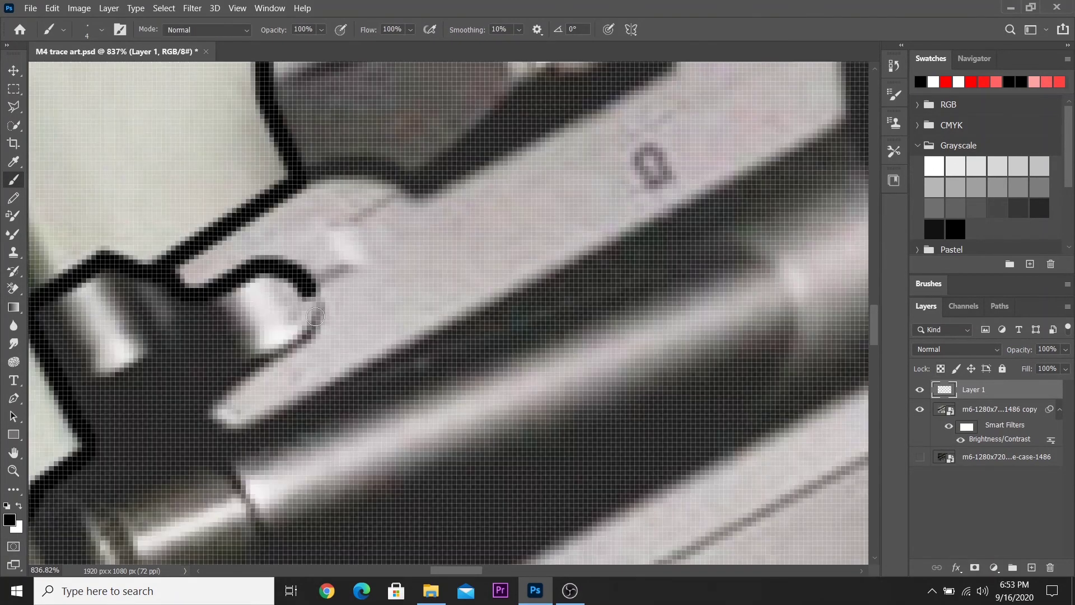
{"action": "scroll", "coordinate": [493, 351], "scroll_direction": "down", "scroll_amount": 1}
{"action": "mouse_move", "coordinate": [783, 126]}
{"action": "left_mouse_down"}
{"action": "mouse_move", "coordinate": [493, 352]}
{"action": "mouse_move", "coordinate": [685, 246]}
{"action": "left_mouse_up"}
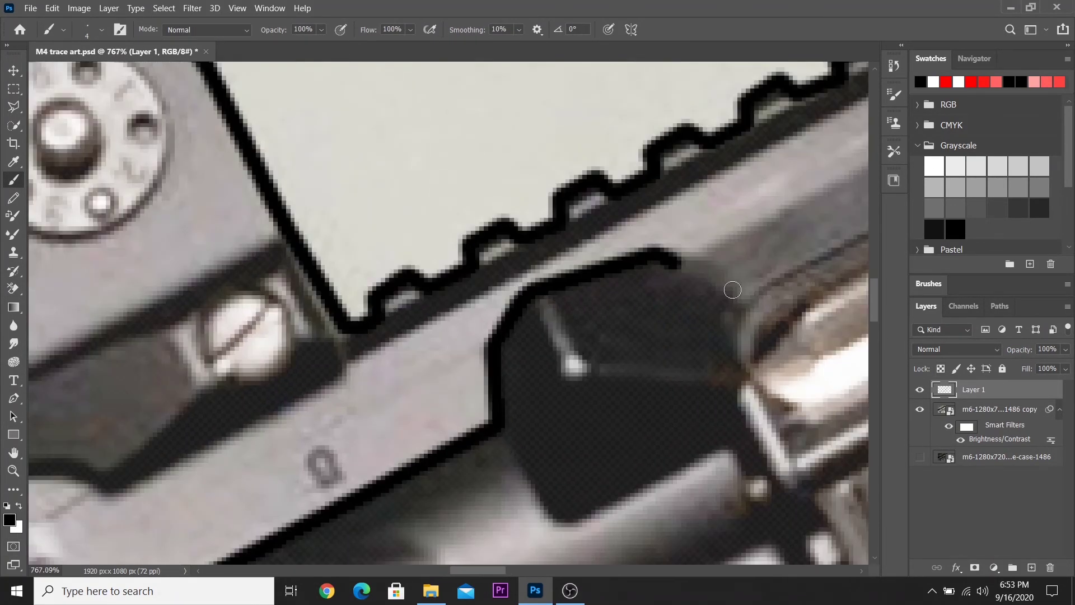
{"action": "scroll", "coordinate": [685, 247], "scroll_direction": "down", "scroll_amount": 1}
{"action": "left_click_drag", "start_coordinate": [235, 380], "coordinate": [817, 81]}
Trace the receiver's long outlines, the dark block's bottom edge, and the bolt rectangles.
{"action": "left_click_drag", "start_coordinate": [275, 414], "coordinate": [845, 163]}
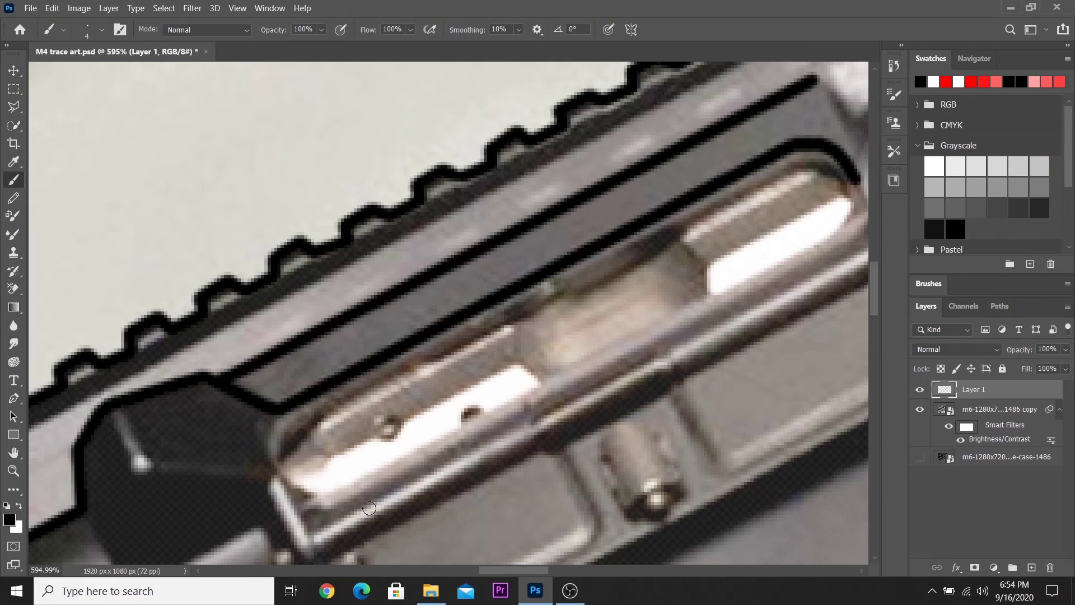
{"action": "scroll", "coordinate": [235, 375], "scroll_direction": "up", "scroll_amount": 1}
{"action": "mouse_move", "coordinate": [110, 413]}
{"action": "left_mouse_down"}
{"action": "mouse_move", "coordinate": [319, 438]}
{"action": "mouse_move", "coordinate": [324, 370]}
{"action": "mouse_move", "coordinate": [750, 230]}
{"action": "left_mouse_up"}
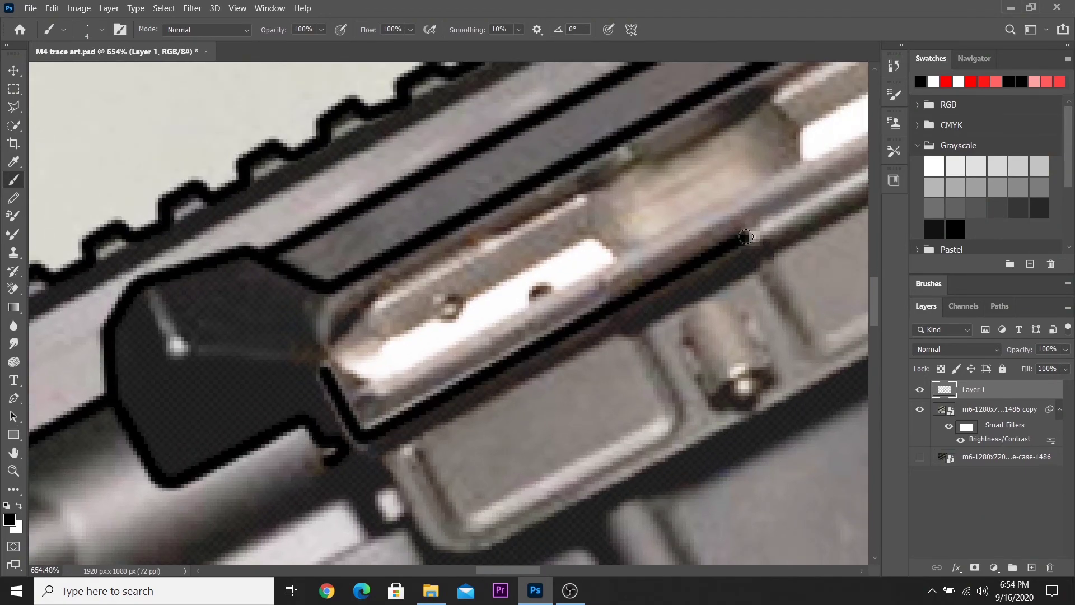
{"action": "scroll", "coordinate": [750, 229], "scroll_direction": "down", "scroll_amount": 1}
{"action": "mouse_move", "coordinate": [473, 343]}
{"action": "left_mouse_down"}
{"action": "mouse_move", "coordinate": [554, 409]}
{"action": "mouse_move", "coordinate": [490, 336]}
{"action": "left_mouse_up"}
{"action": "scroll", "coordinate": [427, 393], "scroll_direction": "down", "scroll_amount": 3}
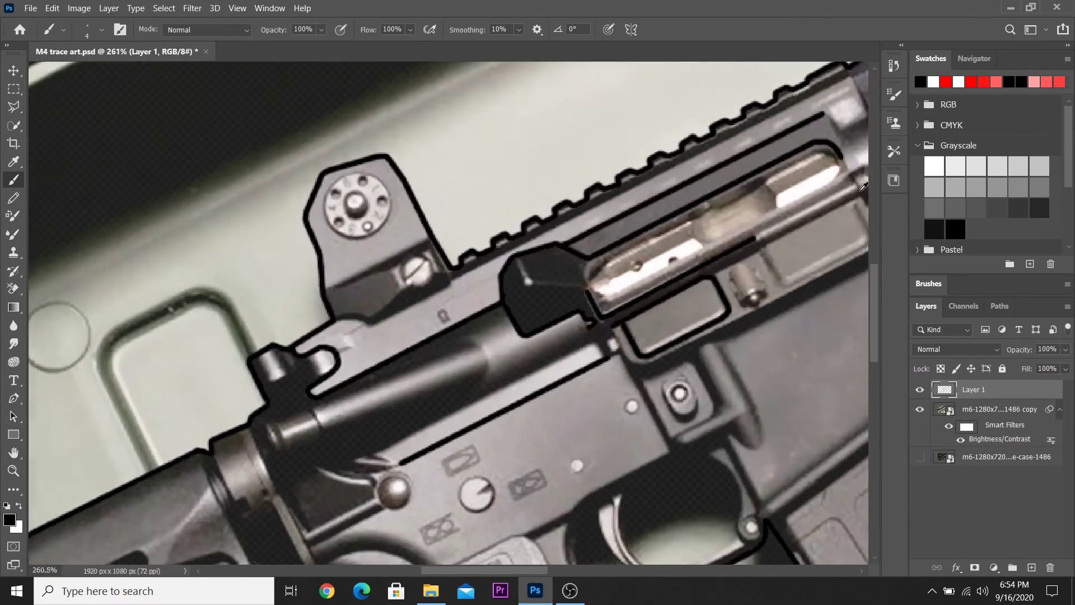
{"action": "scroll", "coordinate": [577, 285], "scroll_direction": "up", "scroll_amount": 2}
{"action": "mouse_move", "coordinate": [577, 284]}
{"action": "left_mouse_down"}
{"action": "mouse_move", "coordinate": [736, 196]}
{"action": "mouse_move", "coordinate": [486, 330]}
{"action": "left_mouse_up"}
Outline the upper rectangle near the handguard, undoing a stray groove stroke.
{"action": "scroll", "coordinate": [411, 481], "scroll_direction": "up", "scroll_amount": 1}
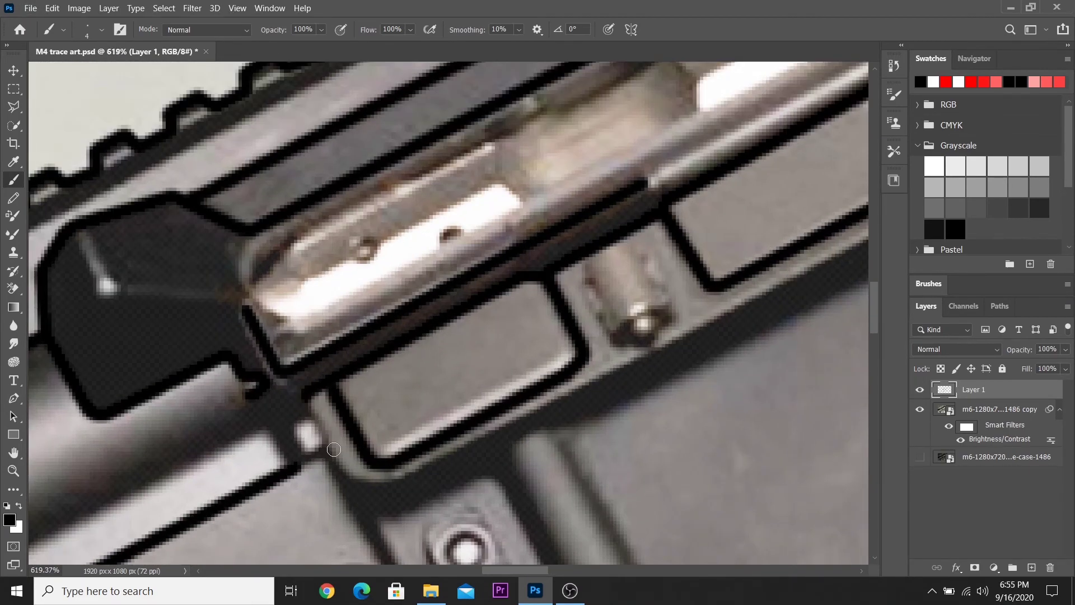
{"action": "scroll", "coordinate": [413, 473], "scroll_direction": "up", "scroll_amount": 2}
{"action": "scroll", "coordinate": [409, 478], "scroll_direction": "down", "scroll_amount": 2}
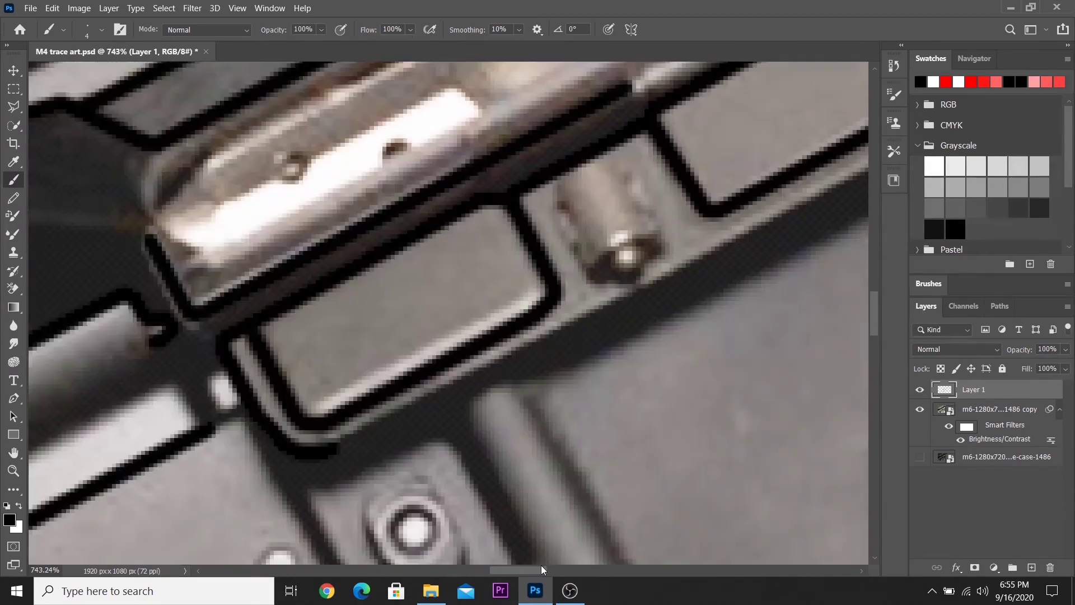
{"action": "scroll", "coordinate": [392, 414], "scroll_direction": "up", "scroll_amount": 1}
{"action": "scroll", "coordinate": [378, 359], "scroll_direction": "up", "scroll_amount": 1}
{"action": "scroll", "coordinate": [379, 359], "scroll_direction": "down", "scroll_amount": 4}
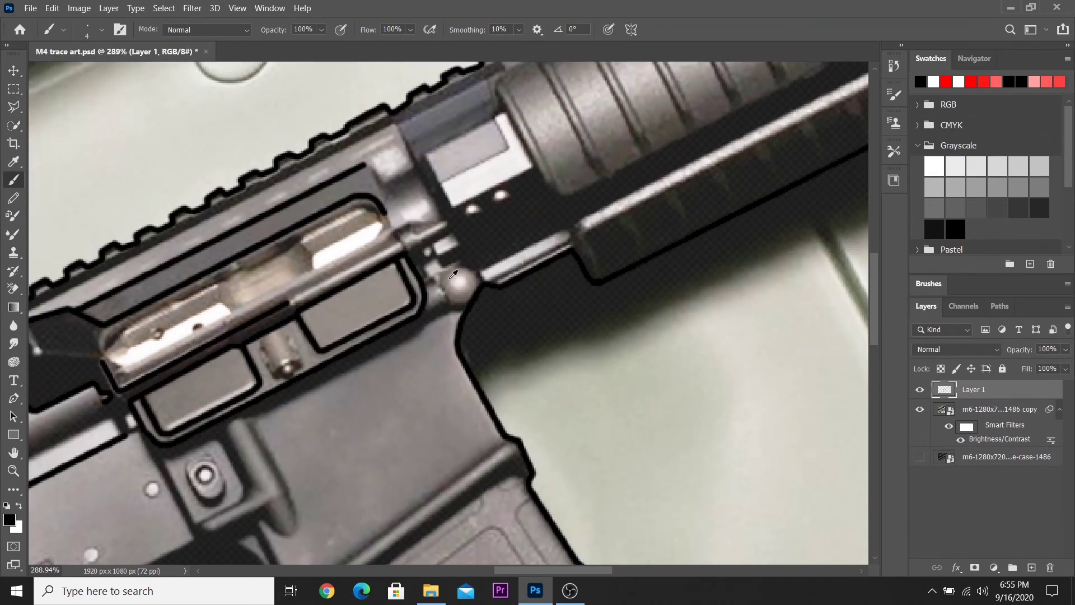
{"action": "scroll", "coordinate": [503, 168], "scroll_direction": "up", "scroll_amount": 3}
{"action": "mouse_move", "coordinate": [501, 165]}
{"action": "left_mouse_down"}
{"action": "mouse_move", "coordinate": [514, 164]}
{"action": "mouse_move", "coordinate": [396, 360]}
{"action": "left_mouse_up"}
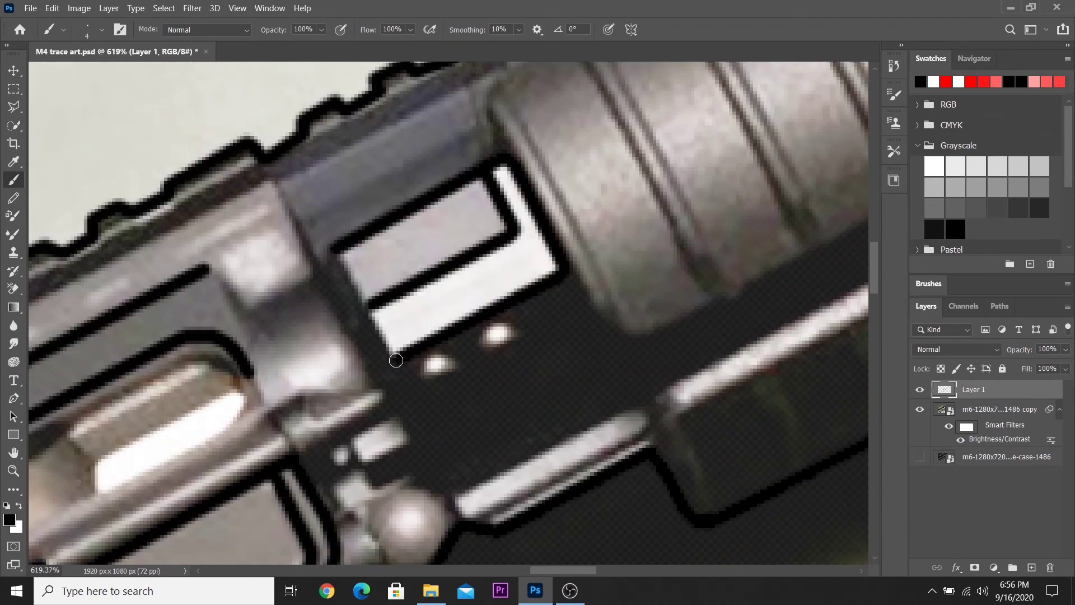
{"action": "scroll", "coordinate": [396, 360], "scroll_direction": "down", "scroll_amount": 3}
{"action": "scroll", "coordinate": [470, 162], "scroll_direction": "up", "scroll_amount": 3}
{"action": "mouse_move", "coordinate": [459, 152]}
{"action": "left_mouse_down"}
{"action": "mouse_move", "coordinate": [503, 208]}
{"action": "mouse_move", "coordinate": [582, 380]}
{"action": "left_mouse_up"}
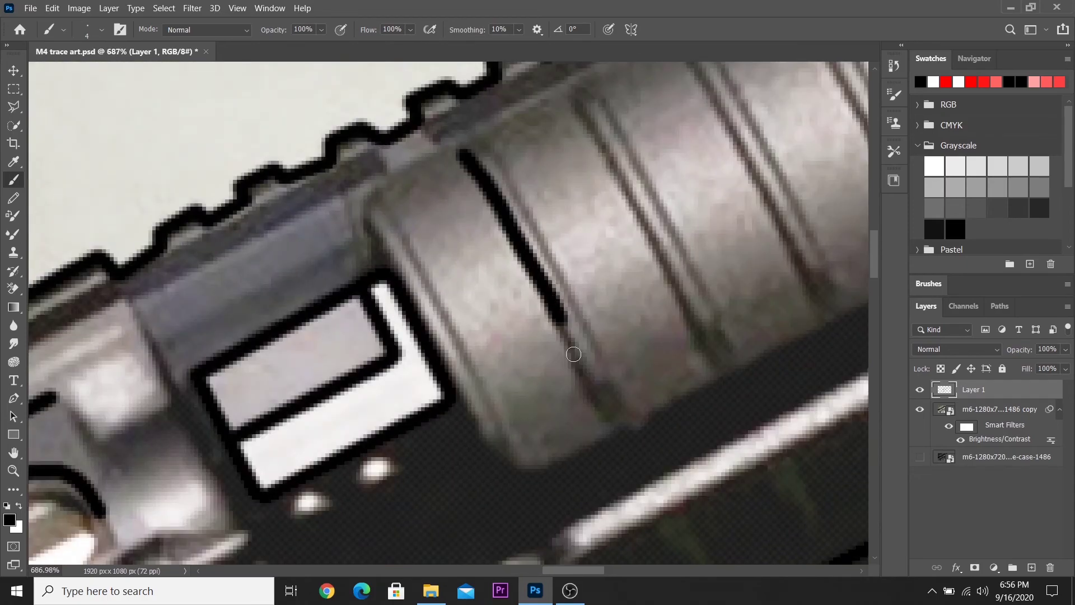
{"action": "key", "text": "ctrl+z"}
Trace the magazine-well ridge, the lower edge, the long diagonal edge and the trigger-guard pin.
{"action": "scroll", "coordinate": [653, 157], "scroll_direction": "down", "scroll_amount": 5}
{"action": "scroll", "coordinate": [307, 450], "scroll_direction": "up", "scroll_amount": 4}
{"action": "left_click", "coordinate": [307, 450], "text": "shift"}
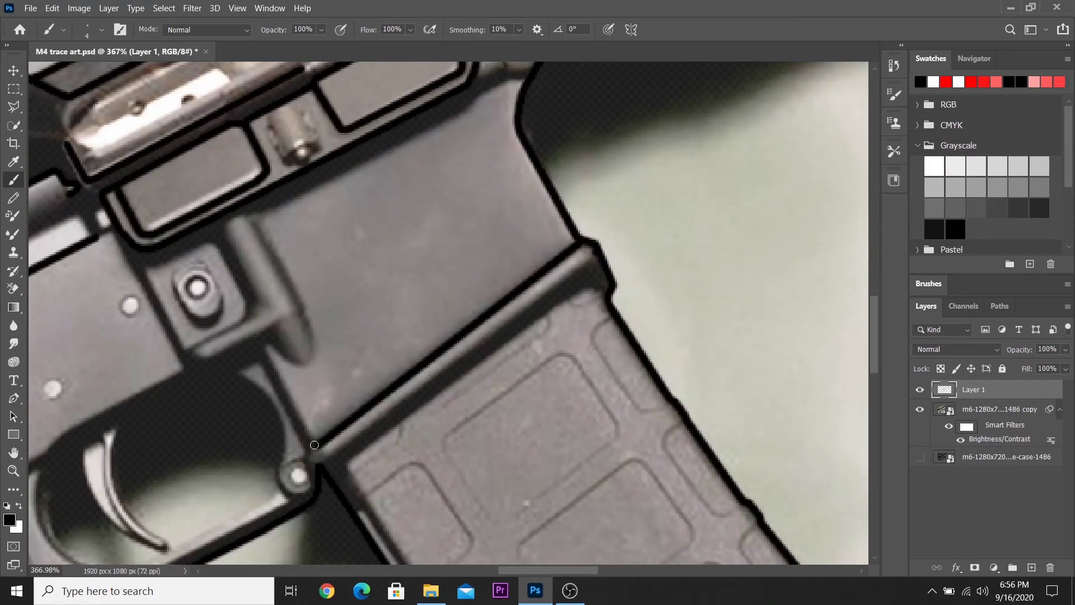
{"action": "scroll", "coordinate": [307, 450], "scroll_direction": "up", "scroll_amount": 1}
{"action": "scroll", "coordinate": [307, 449], "scroll_direction": "up", "scroll_amount": 1}
{"action": "mouse_move", "coordinate": [249, 309]}
{"action": "left_mouse_down"}
{"action": "mouse_move", "coordinate": [286, 340]}
{"action": "mouse_move", "coordinate": [227, 150]}
{"action": "mouse_move", "coordinate": [163, 323]}
{"action": "left_mouse_up"}
{"action": "mouse_move", "coordinate": [112, 231]}
{"action": "left_mouse_down"}
{"action": "mouse_move", "coordinate": [180, 336]}
{"action": "mouse_move", "coordinate": [257, 307]}
{"action": "left_mouse_up"}
{"action": "scroll", "coordinate": [256, 307], "scroll_direction": "up", "scroll_amount": 2}
{"action": "left_click", "coordinate": [168, 507]}
{"action": "left_click", "coordinate": [504, 338], "text": "shift"}
{"action": "mouse_move", "coordinate": [504, 338]}
{"action": "left_mouse_down"}
{"action": "mouse_move", "coordinate": [497, 269]}
{"action": "mouse_move", "coordinate": [551, 263]}
{"action": "mouse_move", "coordinate": [531, 333]}
{"action": "mouse_move", "coordinate": [502, 268]}
{"action": "left_mouse_up"}
Add a short stroke near the trigger and trace the curved edge around the grip.
{"action": "scroll", "coordinate": [532, 333], "scroll_direction": "up", "scroll_amount": 1}
{"action": "scroll", "coordinate": [502, 268], "scroll_direction": "down", "scroll_amount": 3}
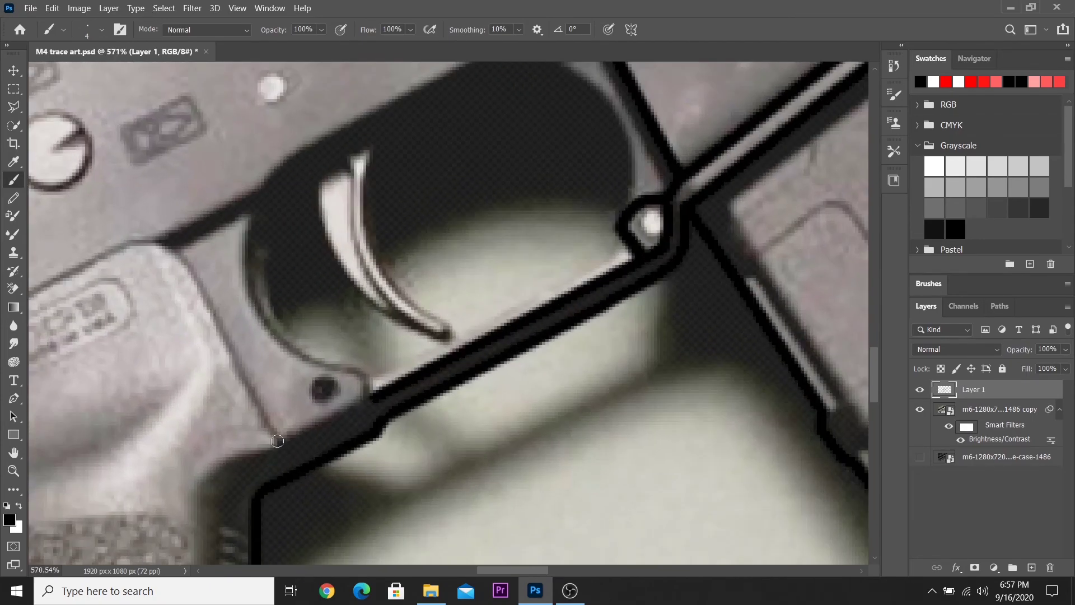
{"action": "scroll", "coordinate": [403, 241], "scroll_direction": "down", "scroll_amount": 5}
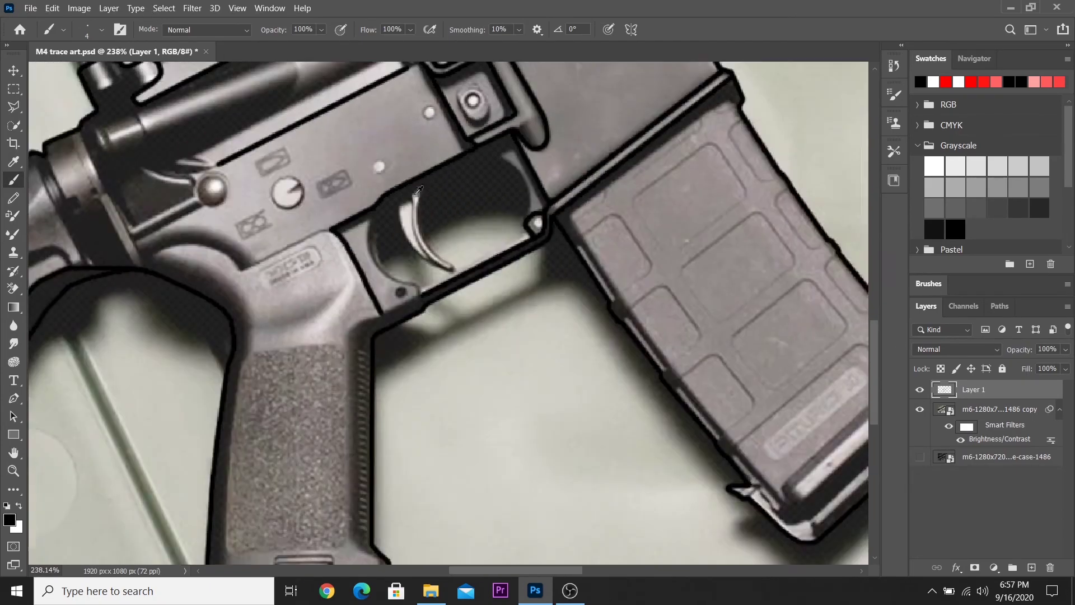
{"action": "scroll", "coordinate": [364, 279], "scroll_direction": "up", "scroll_amount": 5}
{"action": "left_click_drag", "start_coordinate": [314, 218], "coordinate": [154, 312]}
{"action": "scroll", "coordinate": [372, 378], "scroll_direction": "up", "scroll_amount": 1}
{"action": "mouse_move", "coordinate": [371, 377]}
{"action": "left_mouse_down"}
{"action": "mouse_move", "coordinate": [205, 307]}
{"action": "mouse_move", "coordinate": [140, 329]}
{"action": "mouse_move", "coordinate": [106, 365]}
{"action": "mouse_move", "coordinate": [63, 252]}
{"action": "left_mouse_up"}
Trace the receiver's left edge downward, then hide the photo to check the line art.
{"action": "scroll", "coordinate": [63, 251], "scroll_direction": "down", "scroll_amount": 1}
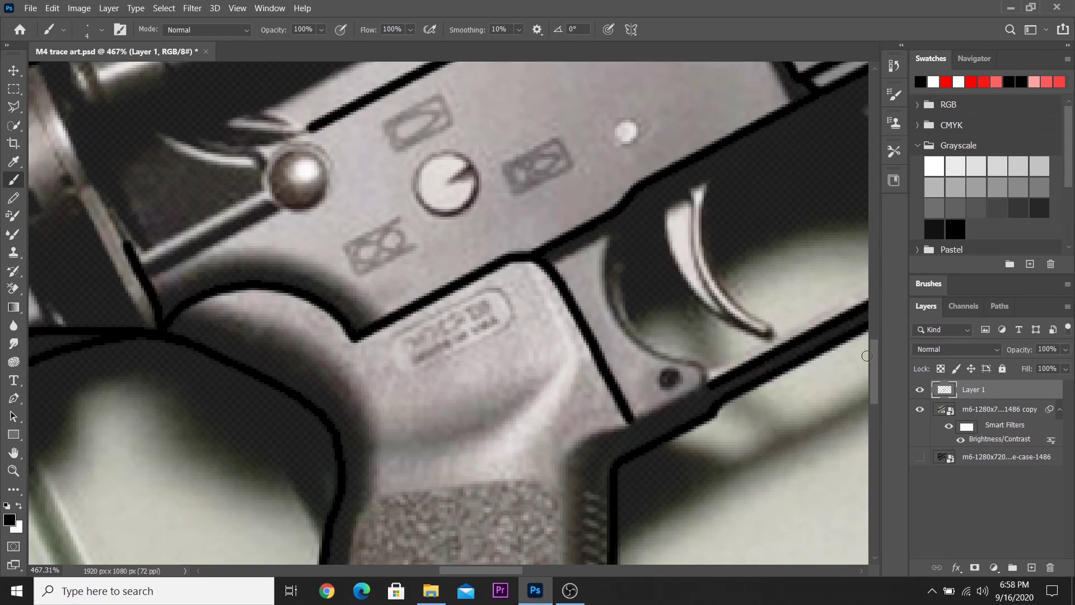
{"action": "scroll", "coordinate": [168, 224], "scroll_direction": "up", "scroll_amount": 1}
{"action": "scroll", "coordinate": [240, 252], "scroll_direction": "up", "scroll_amount": 3}
{"action": "left_click_drag", "start_coordinate": [132, 215], "coordinate": [264, 537]}
{"action": "scroll", "coordinate": [265, 536], "scroll_direction": "up", "scroll_amount": 3}
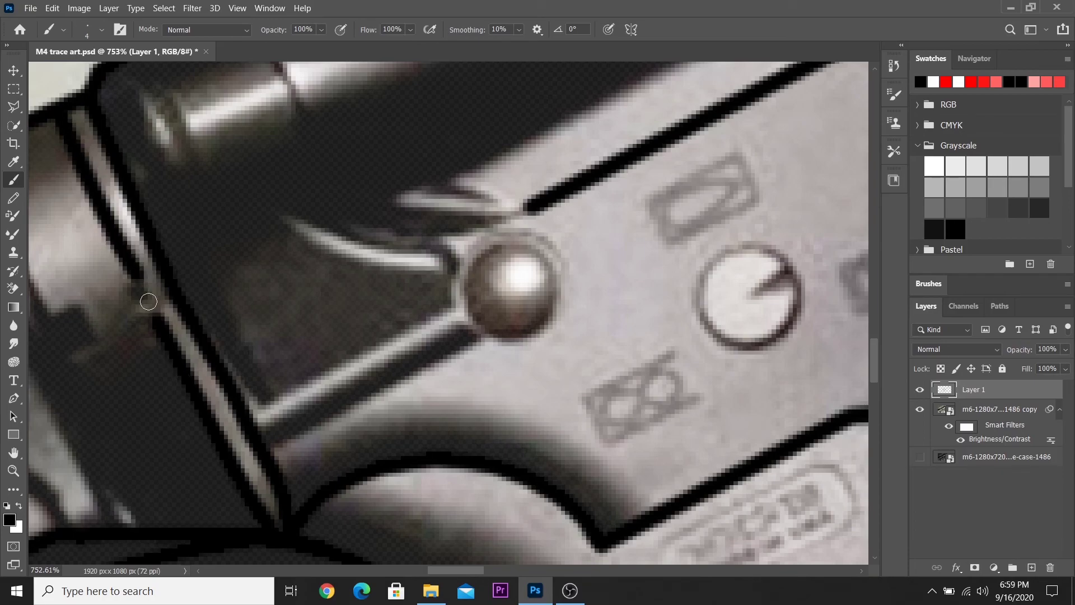
{"action": "scroll", "coordinate": [144, 299], "scroll_direction": "down", "scroll_amount": 5}
{"action": "scroll", "coordinate": [144, 298], "scroll_direction": "down", "scroll_amount": 5}
{"action": "left_click", "coordinate": [919, 409]}
Trace the rear sight dial's outer ring and dot black into its three holes.
{"action": "scroll", "coordinate": [392, 280], "scroll_direction": "up", "scroll_amount": 5}
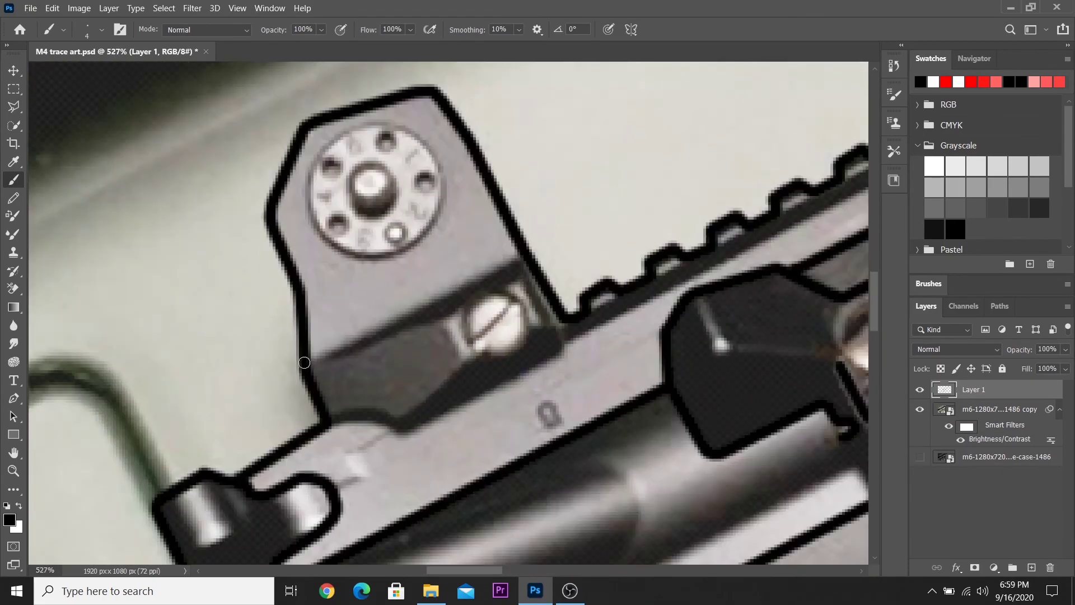
{"action": "scroll", "coordinate": [403, 291], "scroll_direction": "up", "scroll_amount": 2}
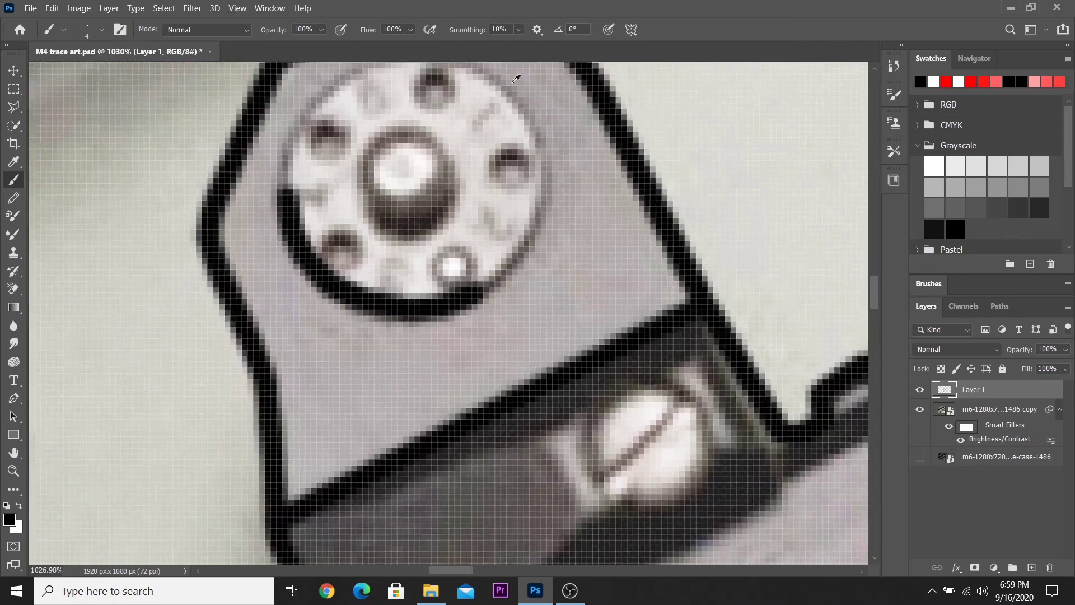
{"action": "scroll", "coordinate": [409, 297], "scroll_direction": "up", "scroll_amount": 2}
{"action": "mouse_move", "coordinate": [252, 319]}
{"action": "left_mouse_down"}
{"action": "mouse_move", "coordinate": [392, 135]}
{"action": "mouse_move", "coordinate": [562, 290]}
{"action": "mouse_move", "coordinate": [454, 418]}
{"action": "left_mouse_up"}
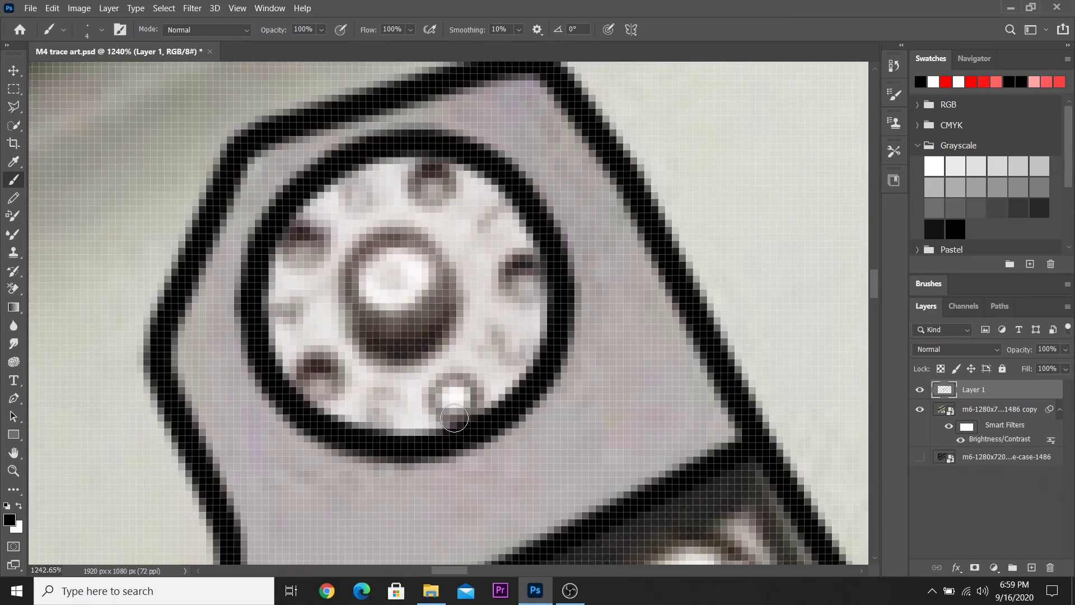
{"action": "left_click", "coordinate": [320, 377]}
{"action": "left_click", "coordinate": [452, 397]}
{"action": "left_click", "coordinate": [522, 276]}
Shrink the brush and paint the fine tick marks around the dial.
{"action": "key", "text": "bracketleft"}
{"action": "key", "text": "bracketleft"}
{"action": "key", "text": "bracketleft"}
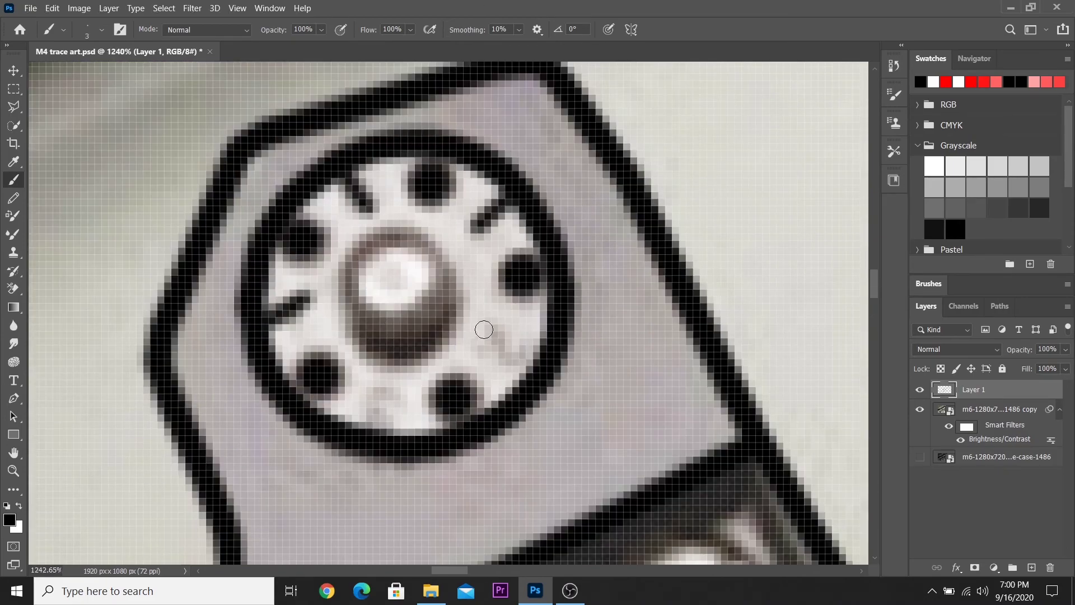
{"action": "left_click_drag", "start_coordinate": [371, 415], "coordinate": [381, 388]}
{"action": "scroll", "coordinate": [380, 387], "scroll_direction": "down", "scroll_amount": 1}
{"action": "scroll", "coordinate": [381, 387], "scroll_direction": "down", "scroll_amount": 3}
{"action": "right_click", "coordinate": [388, 322], "text": "alt"}
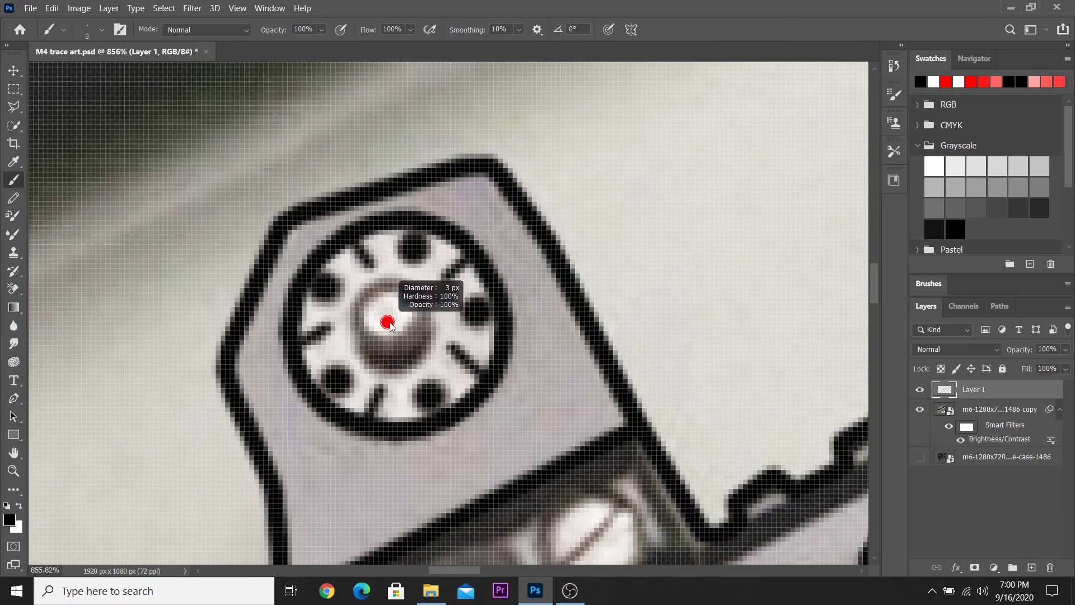
{"action": "scroll", "coordinate": [388, 322], "scroll_direction": "down", "scroll_amount": 2}
{"action": "scroll", "coordinate": [388, 322], "scroll_direction": "down", "scroll_amount": 5}
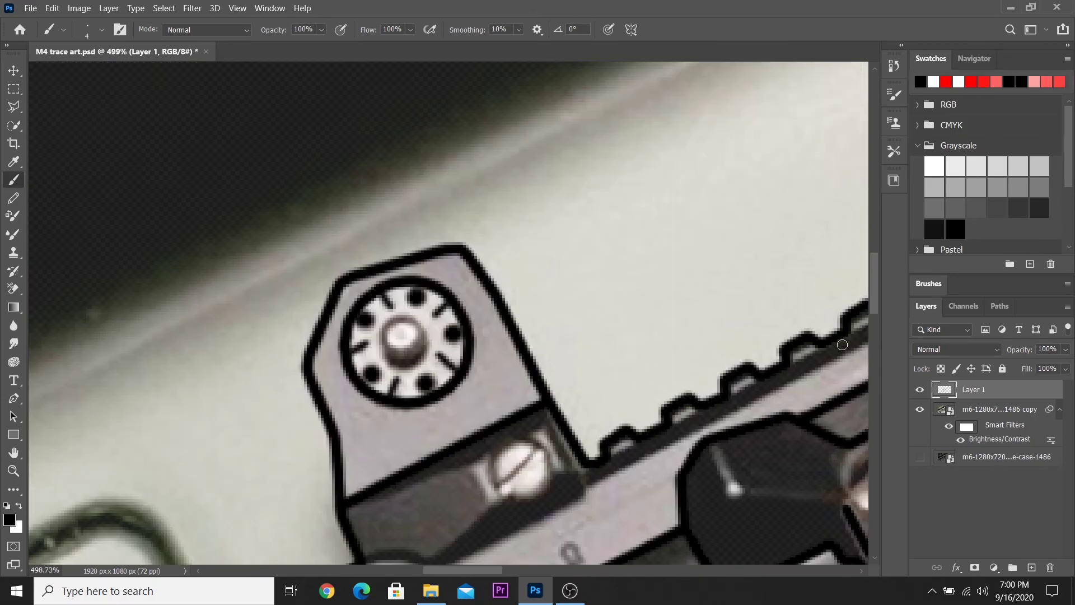
{"action": "scroll", "coordinate": [647, 384], "scroll_direction": "down", "scroll_amount": 4}
Zoom in and toggle the m6 copy photo layer off and on to compare the line art.
{"action": "left_click", "coordinate": [921, 410]}
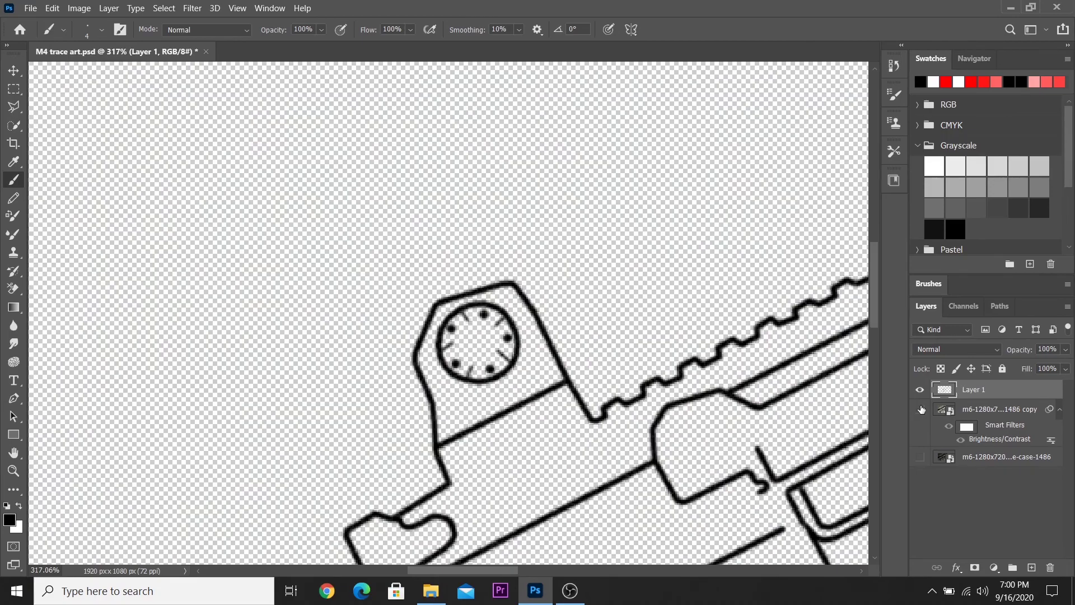
{"action": "scroll", "coordinate": [629, 361], "scroll_direction": "down", "scroll_amount": 5}
{"action": "scroll", "coordinate": [630, 362], "scroll_direction": "down", "scroll_amount": 5}
{"action": "key", "text": "ctrl+equal"}
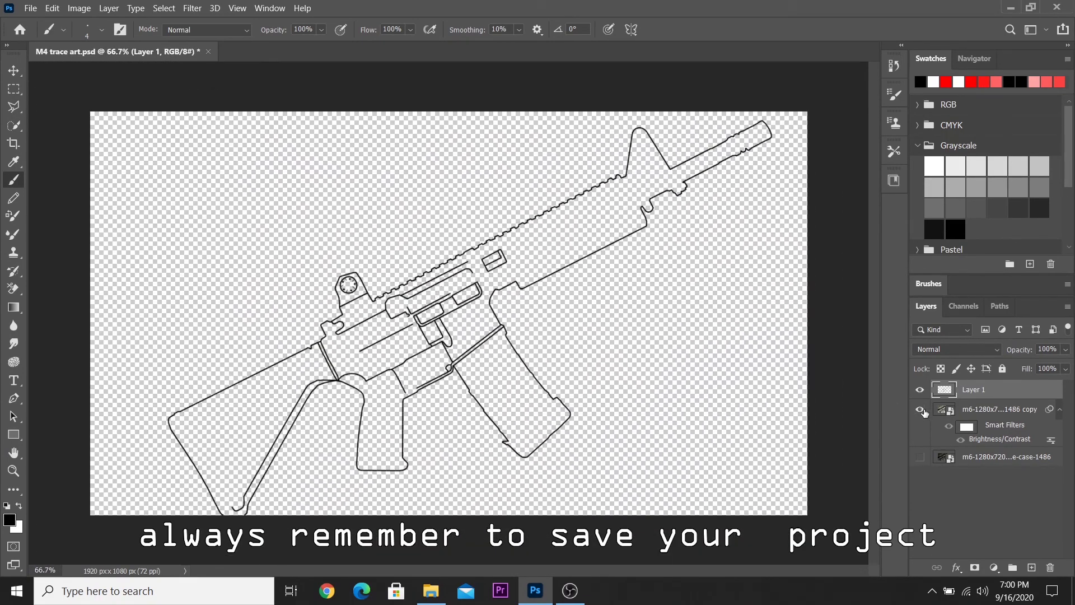
{"action": "left_click", "coordinate": [920, 409]}
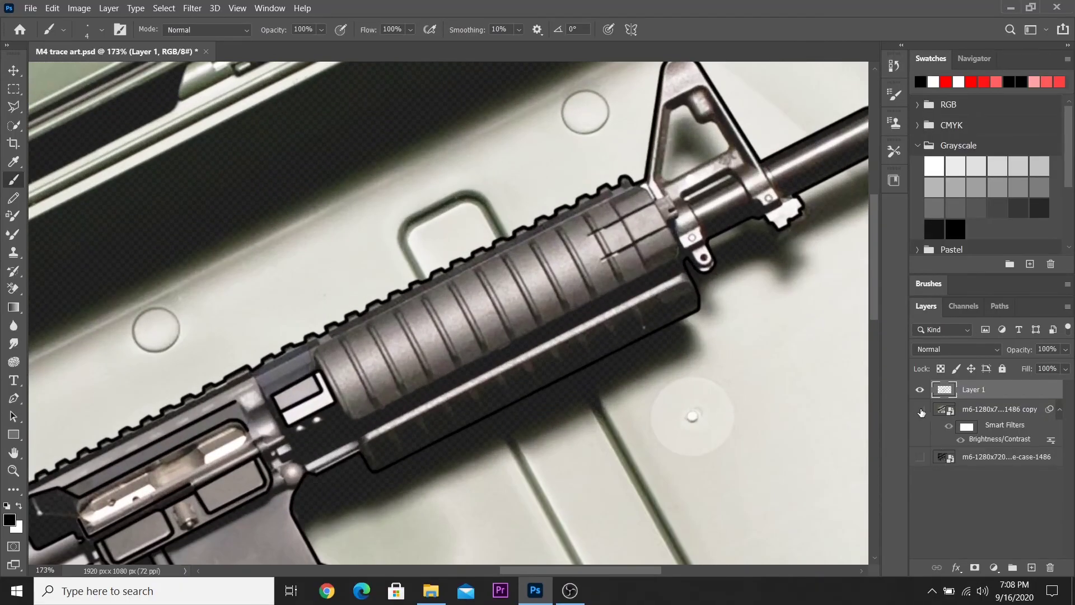
{"action": "left_click", "coordinate": [920, 411]}
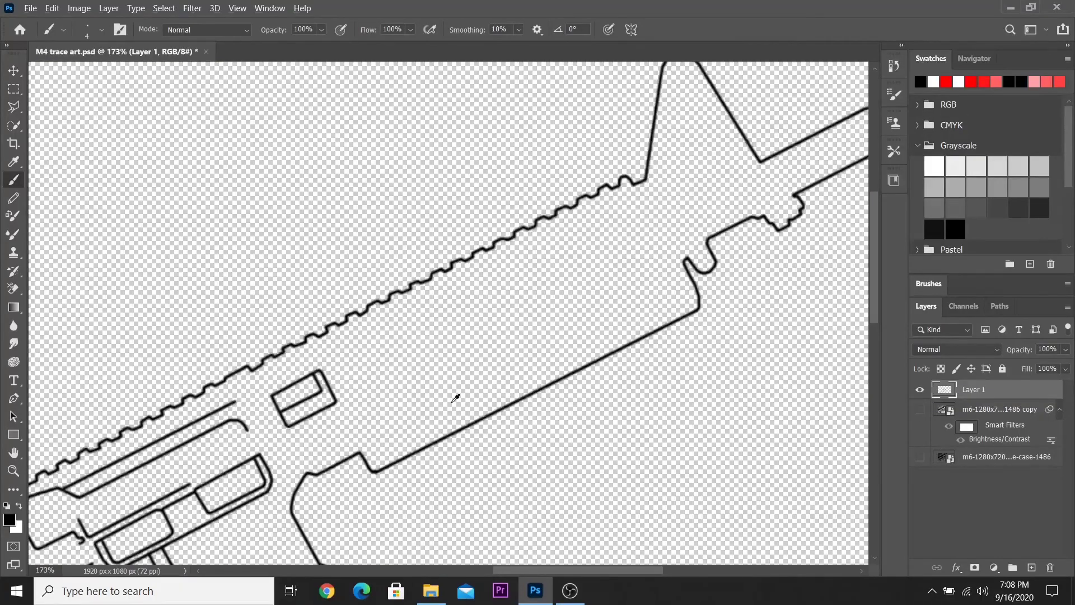
{"action": "scroll", "coordinate": [386, 318], "scroll_direction": "down", "scroll_amount": 5}
{"action": "scroll", "coordinate": [386, 318], "scroll_direction": "up", "scroll_amount": 4}
{"action": "scroll", "coordinate": [386, 318], "scroll_direction": "up", "scroll_amount": 3}
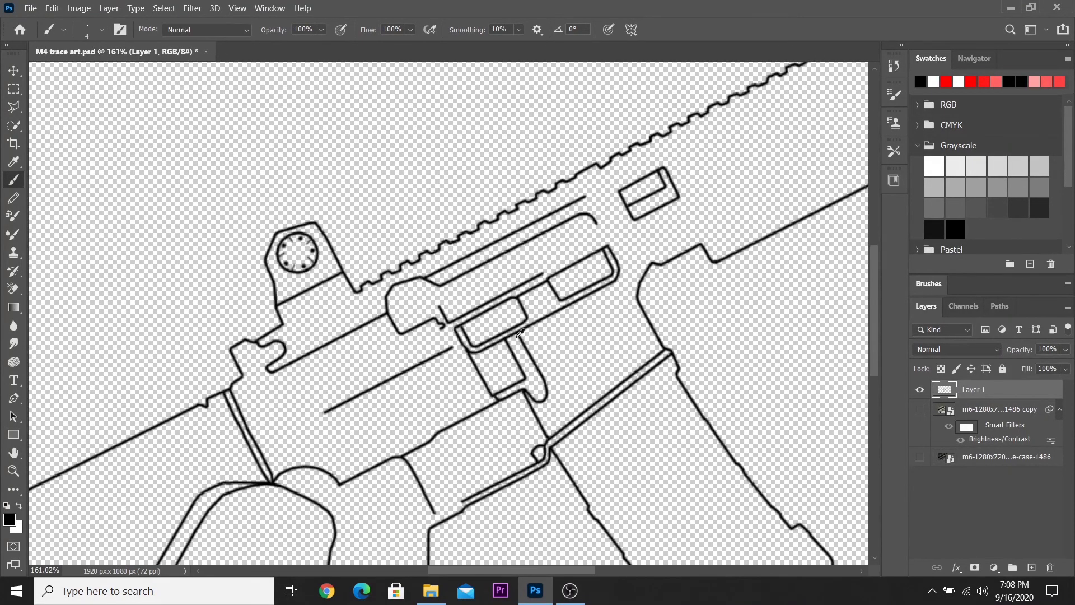
{"action": "scroll", "coordinate": [386, 318], "scroll_direction": "up", "scroll_amount": 1}
Bring the photo back, check the brush settings, and extend the existing stroke's end.
{"action": "left_click", "coordinate": [920, 410]}
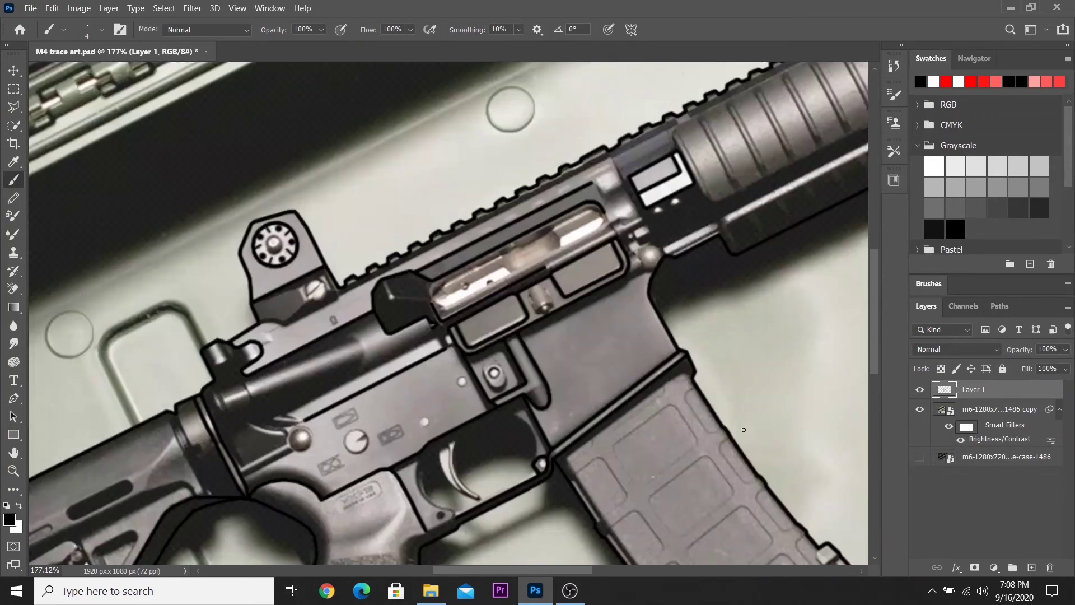
{"action": "scroll", "coordinate": [263, 437], "scroll_direction": "up", "scroll_amount": 2}
{"action": "scroll", "coordinate": [264, 437], "scroll_direction": "up", "scroll_amount": 2}
{"action": "scroll", "coordinate": [291, 425], "scroll_direction": "up", "scroll_amount": 3}
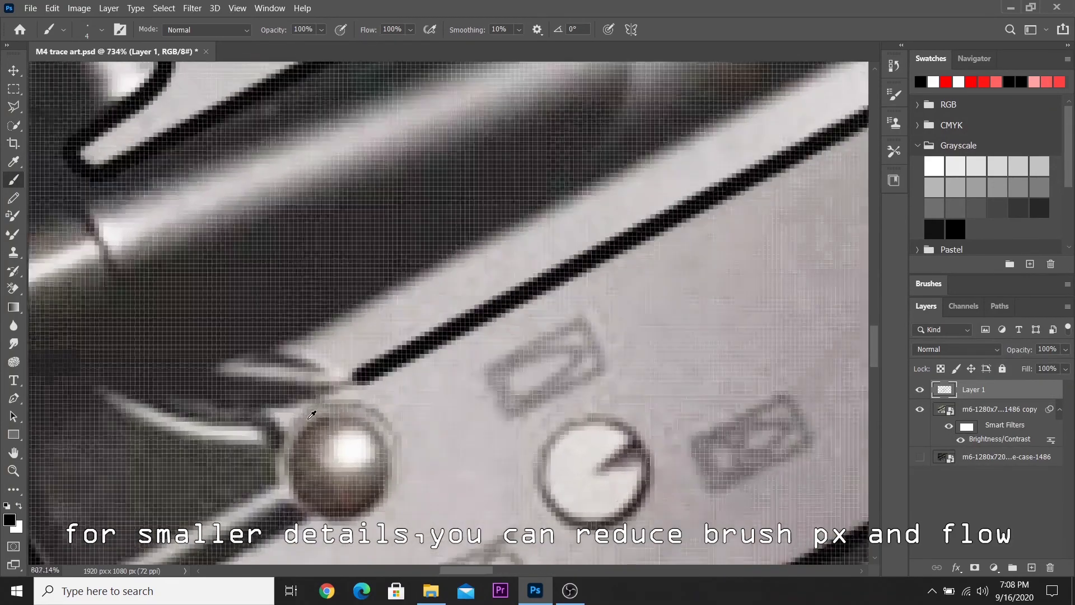
{"action": "scroll", "coordinate": [355, 381], "scroll_direction": "up", "scroll_amount": 1}
{"action": "right_click", "coordinate": [362, 370]}
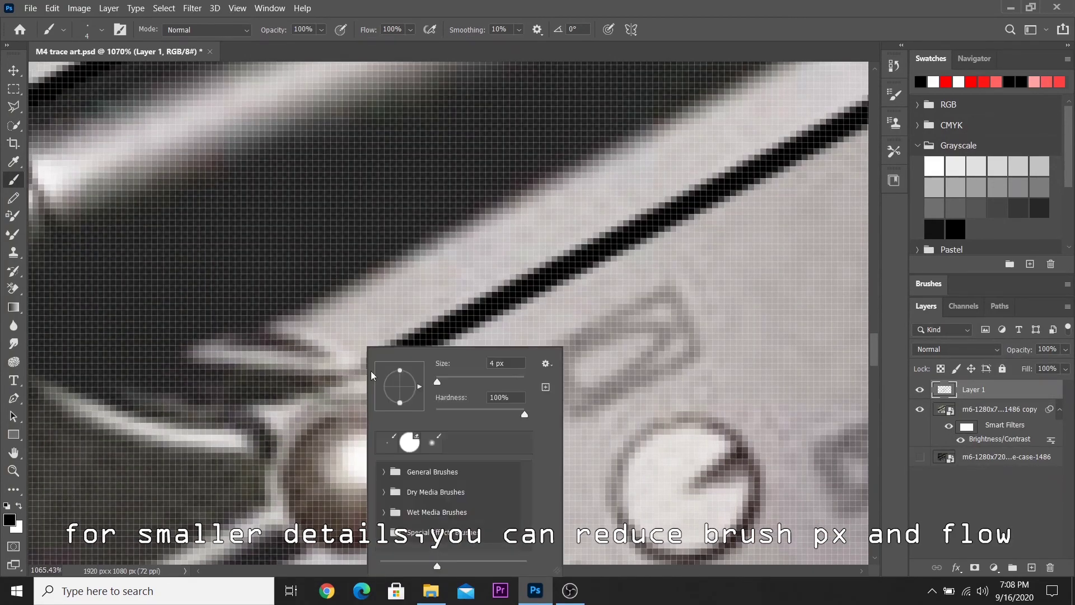
{"action": "key", "text": "Return"}
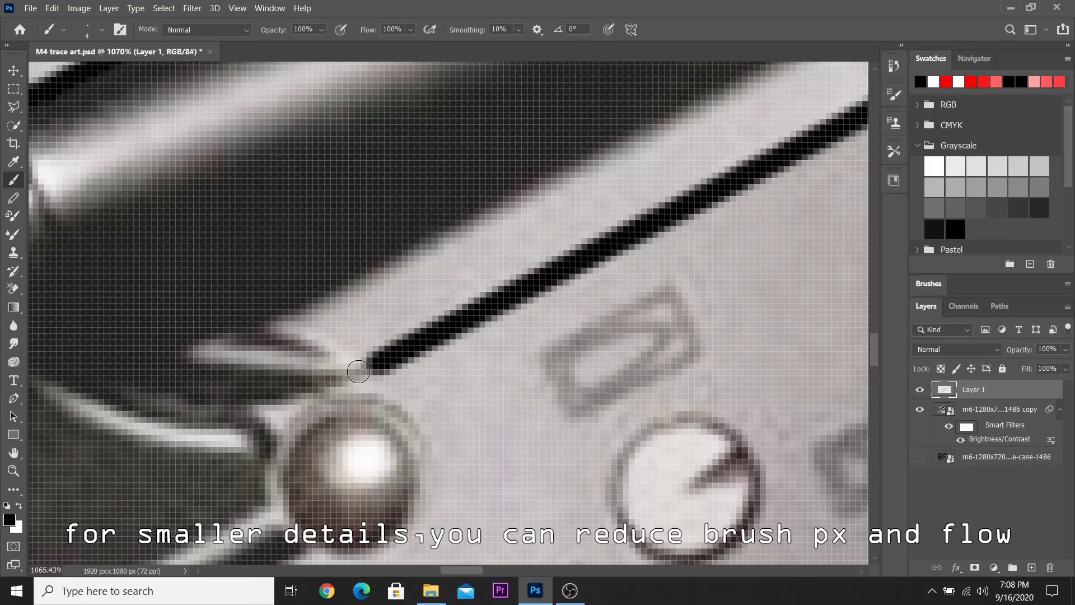
{"action": "left_click", "coordinate": [358, 369]}
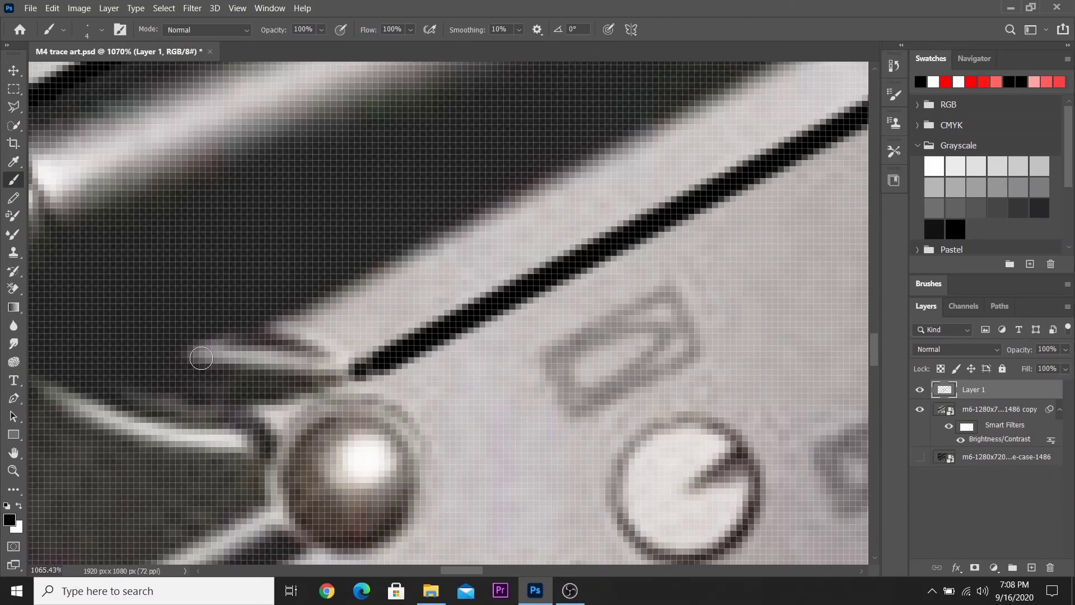
Dab a receiver detail and ink the lower and upper inner edges near the bolt.
{"action": "scroll", "coordinate": [196, 353], "scroll_direction": "down", "scroll_amount": 3}
{"action": "scroll", "coordinate": [750, 218], "scroll_direction": "up", "scroll_amount": 3}
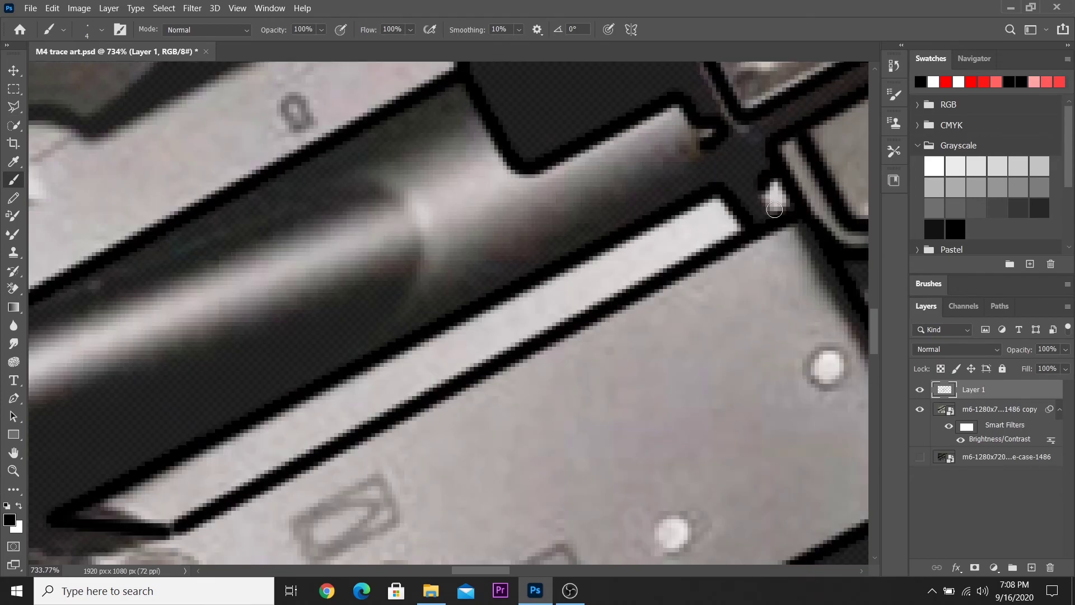
{"action": "scroll", "coordinate": [527, 345], "scroll_direction": "up", "scroll_amount": 2}
{"action": "left_click", "coordinate": [527, 345]}
{"action": "scroll", "coordinate": [526, 345], "scroll_direction": "down", "scroll_amount": 3}
{"action": "scroll", "coordinate": [220, 489], "scroll_direction": "up", "scroll_amount": 2}
{"action": "left_click_drag", "start_coordinate": [436, 374], "coordinate": [220, 447]}
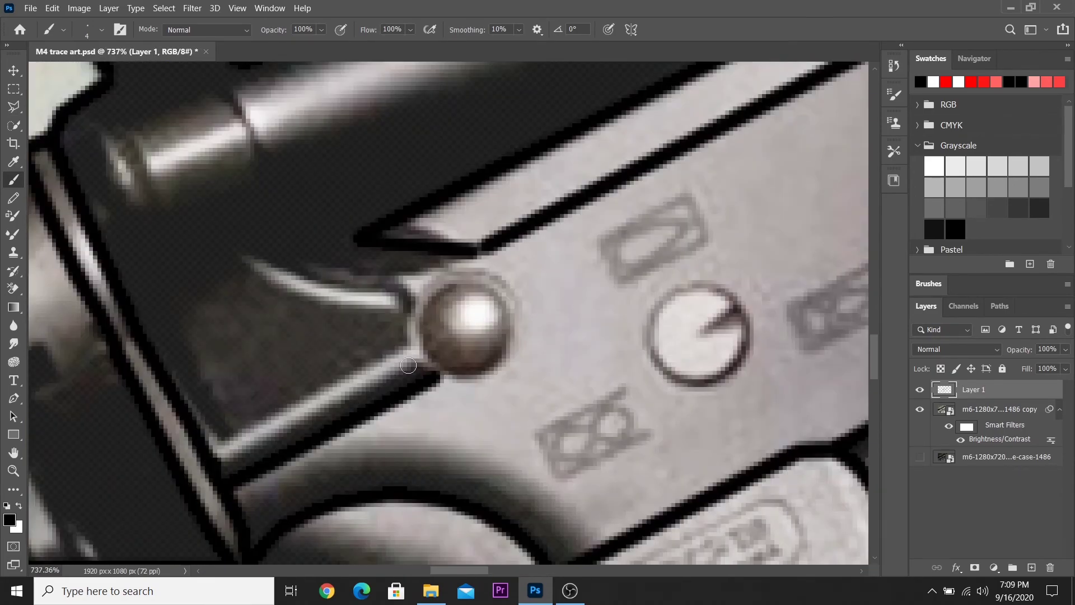
{"action": "mouse_move", "coordinate": [242, 253]}
{"action": "left_mouse_down"}
{"action": "mouse_move", "coordinate": [403, 296]}
{"action": "mouse_move", "coordinate": [241, 258]}
{"action": "left_mouse_up"}
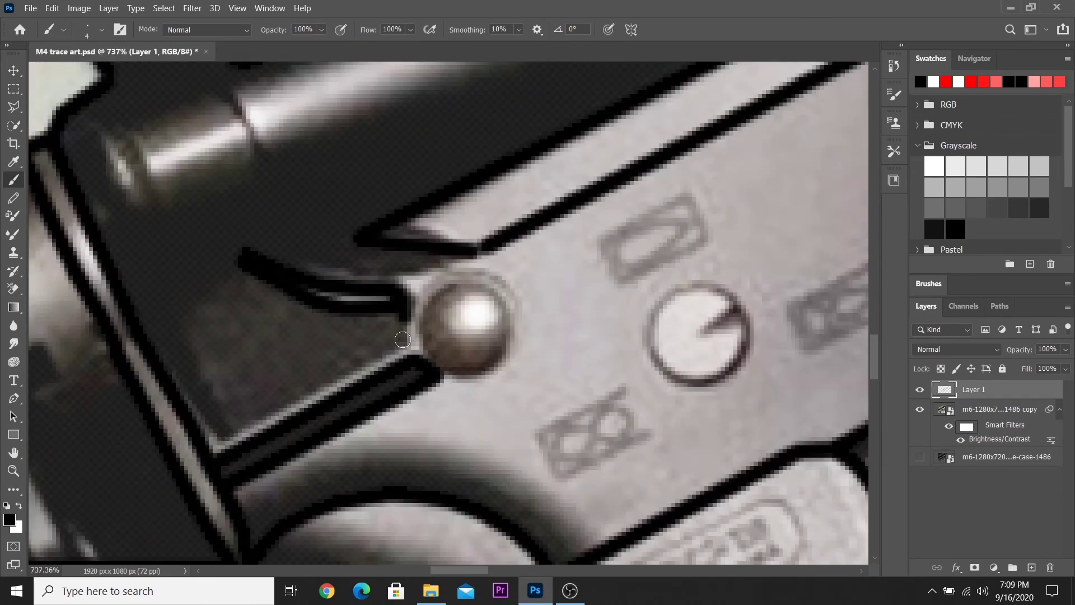
{"action": "left_click_drag", "start_coordinate": [414, 336], "coordinate": [218, 437]}
Outline the receiver's left and rear edges and close the small notch with straight segments.
{"action": "left_click_drag", "start_coordinate": [169, 336], "coordinate": [221, 440]}
{"action": "left_click_drag", "start_coordinate": [168, 327], "coordinate": [240, 253]}
{"action": "scroll", "coordinate": [451, 479], "scroll_direction": "down", "scroll_amount": 1}
{"action": "mouse_move", "coordinate": [452, 480]}
{"action": "left_mouse_down"}
{"action": "mouse_move", "coordinate": [306, 164]}
{"action": "mouse_move", "coordinate": [396, 291]}
{"action": "mouse_move", "coordinate": [476, 286]}
{"action": "left_mouse_up"}
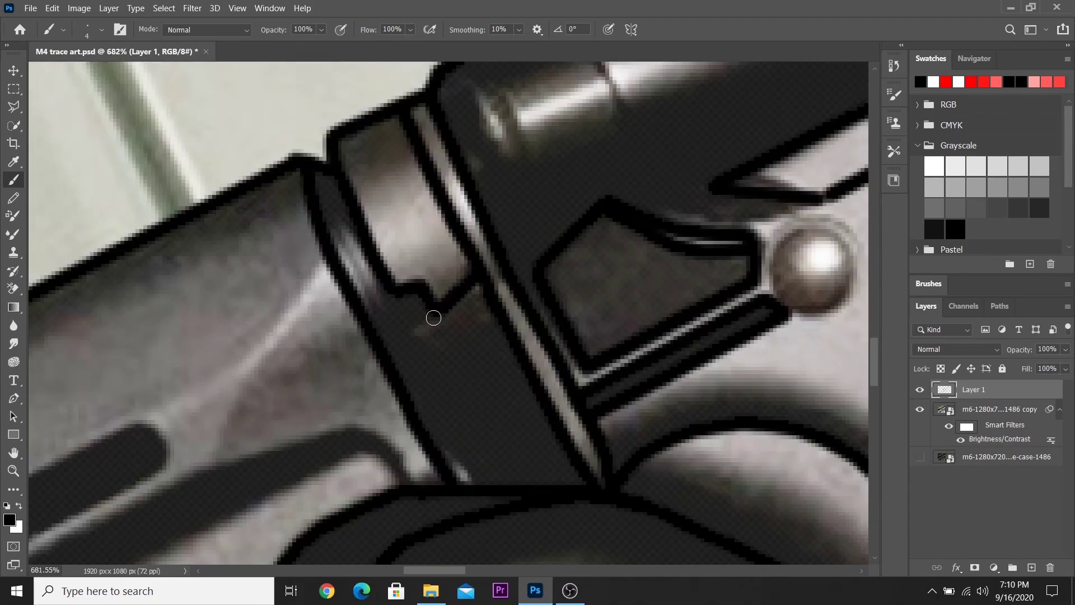
{"action": "left_click", "coordinate": [446, 354], "text": "shift"}
{"action": "left_click", "coordinate": [497, 313], "text": "shift"}
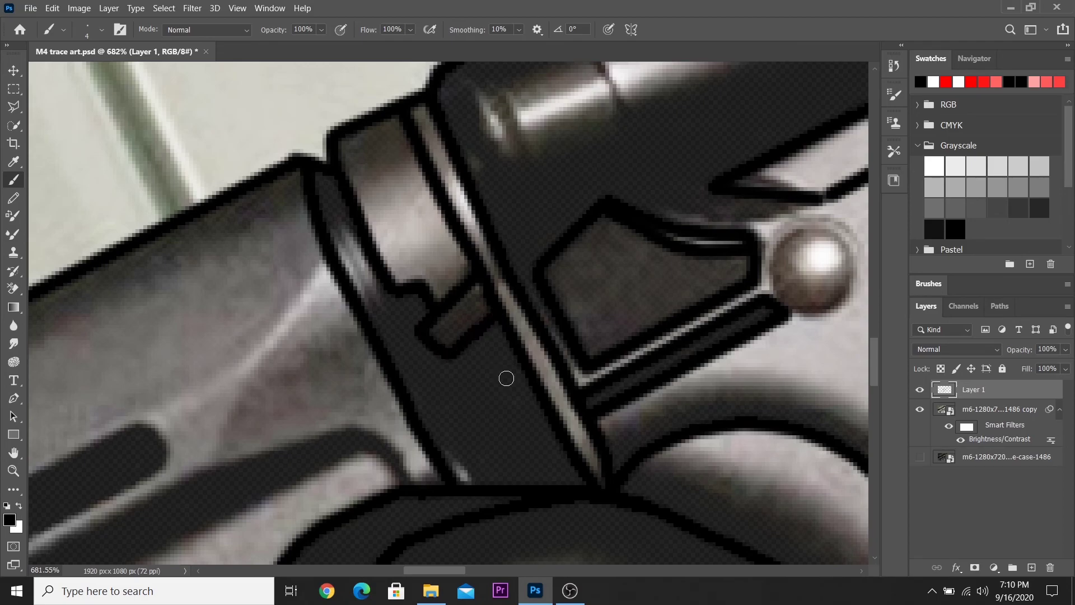
{"action": "scroll", "coordinate": [480, 476], "scroll_direction": "down", "scroll_amount": 3}
{"action": "scroll", "coordinate": [266, 532], "scroll_direction": "up", "scroll_amount": 2}
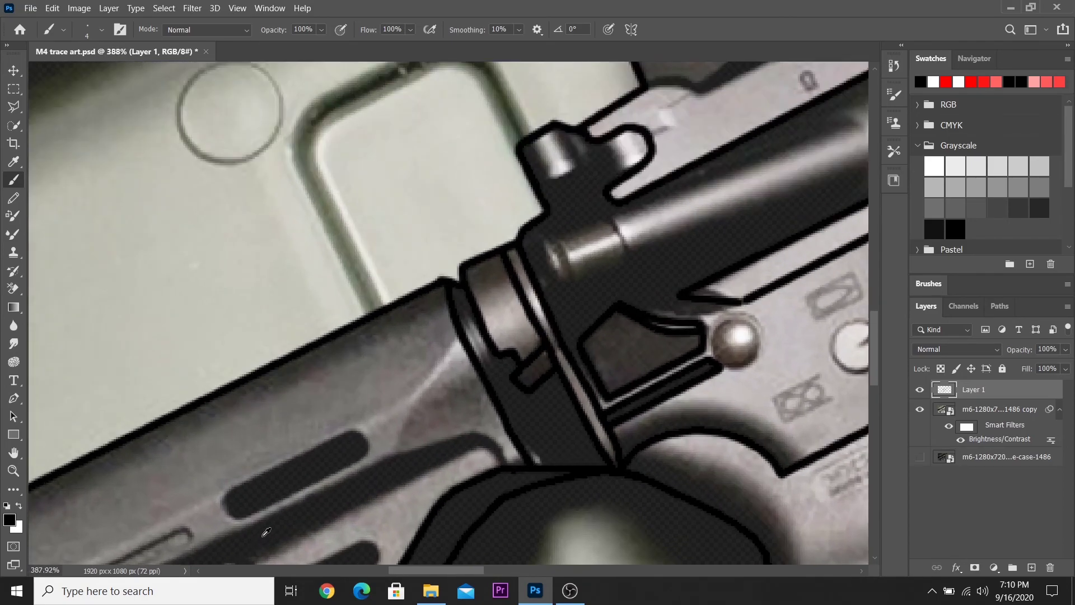
{"action": "scroll", "coordinate": [532, 453], "scroll_direction": "up", "scroll_amount": 2}
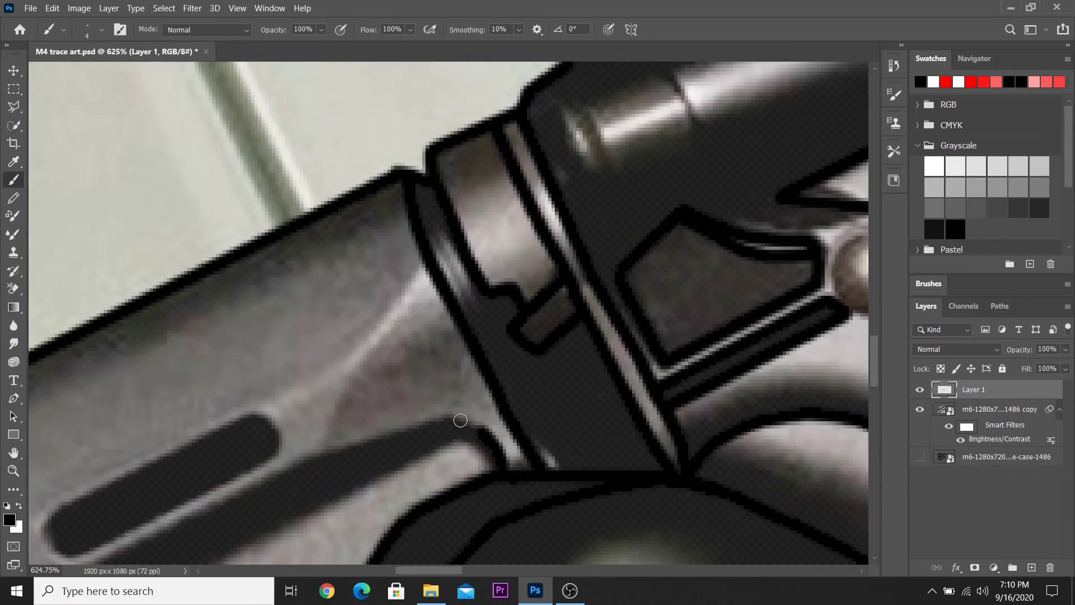
Draw the stock's curved edge, lower edge, and angled interior lines up to the receiver.
{"action": "left_click_drag", "start_coordinate": [460, 420], "coordinate": [448, 417]}
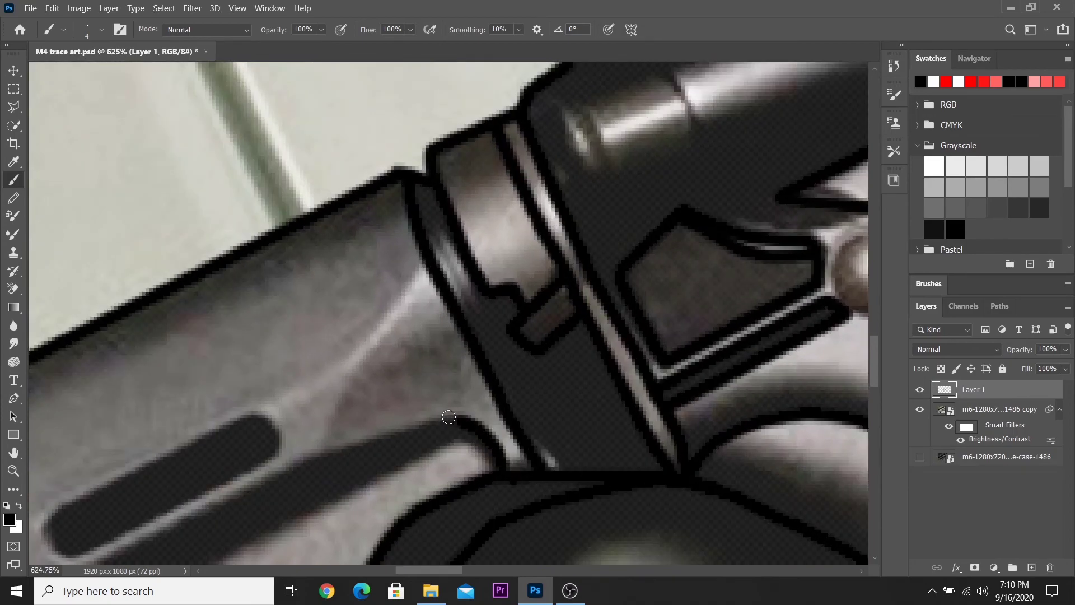
{"action": "left_click", "coordinate": [317, 455], "text": "shift"}
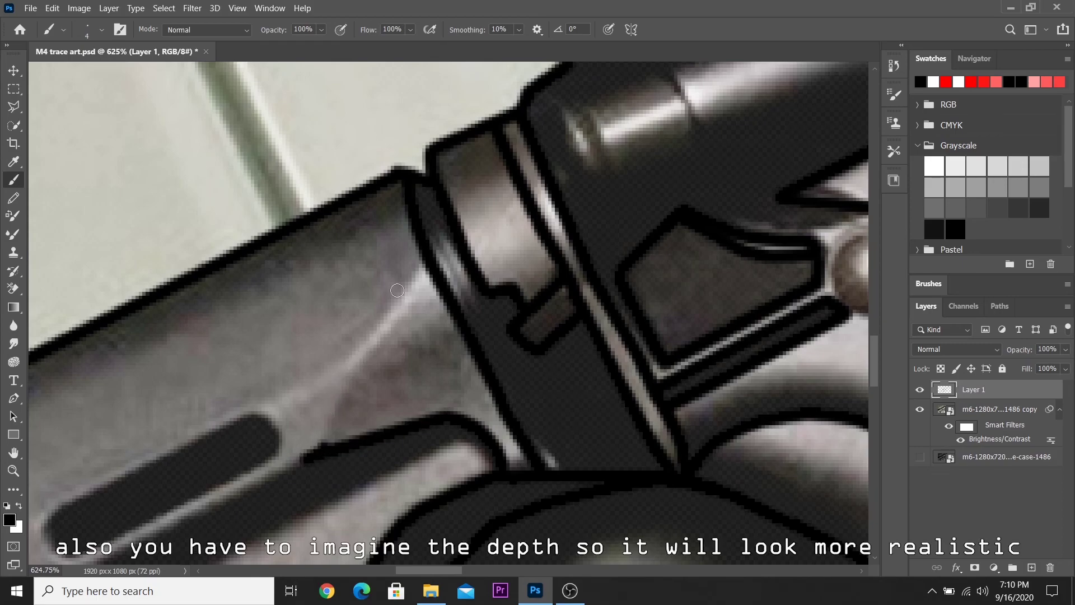
{"action": "left_click", "coordinate": [368, 347], "text": "shift"}
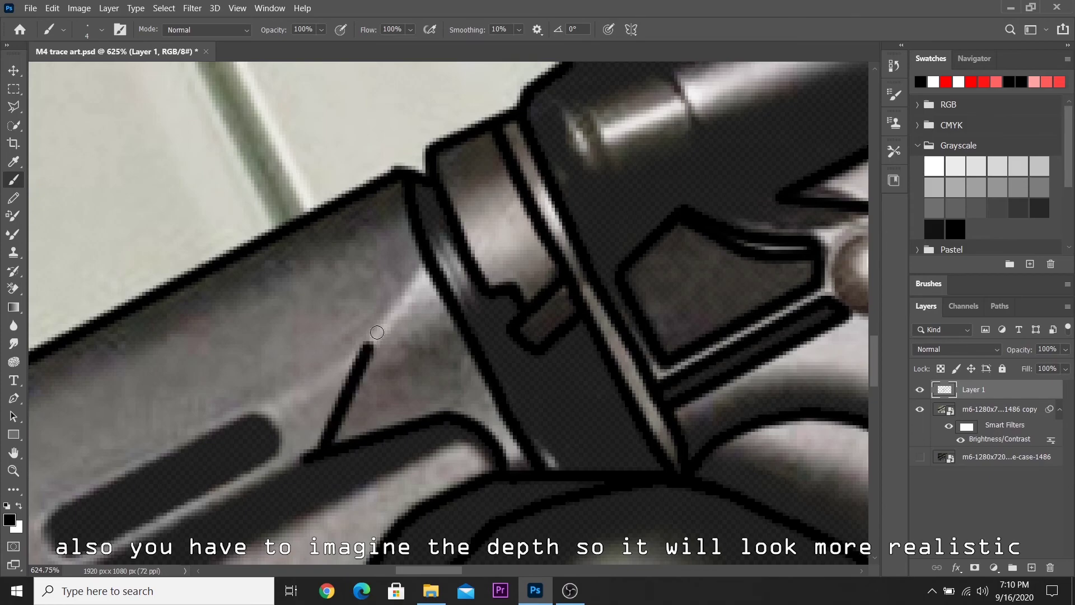
{"action": "left_click", "coordinate": [426, 260], "text": "shift"}
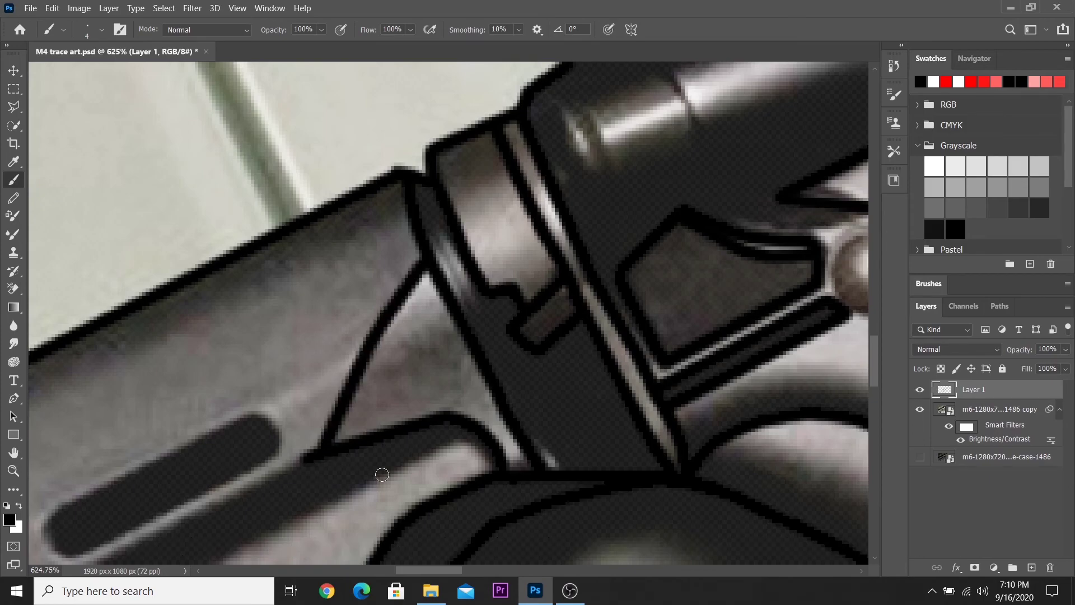
{"action": "left_click_drag", "start_coordinate": [409, 571], "coordinate": [383, 571]}
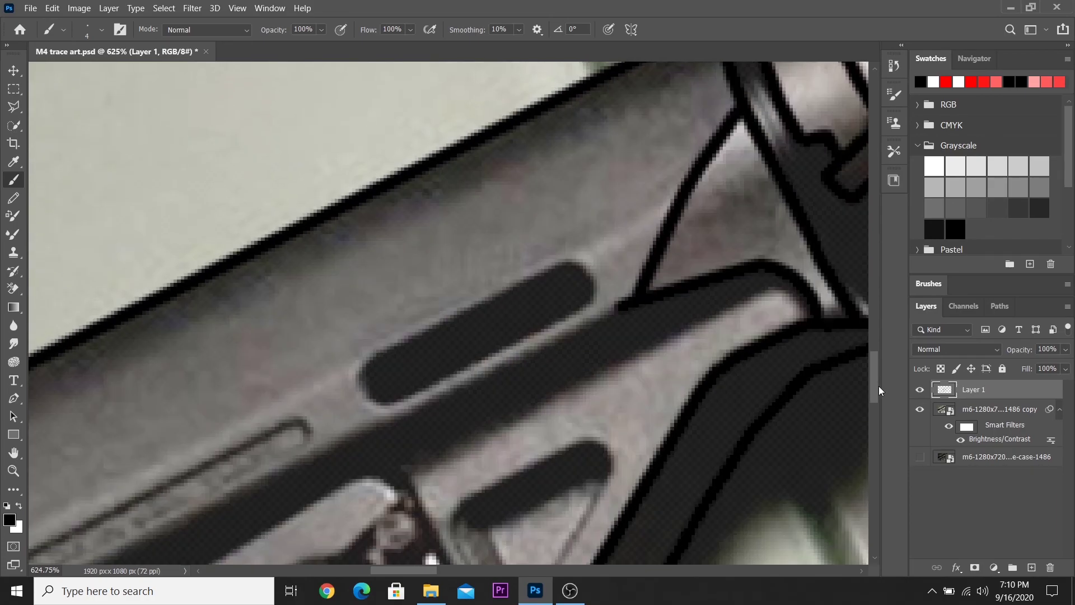
{"action": "left_click_drag", "start_coordinate": [879, 371], "coordinate": [877, 390]}
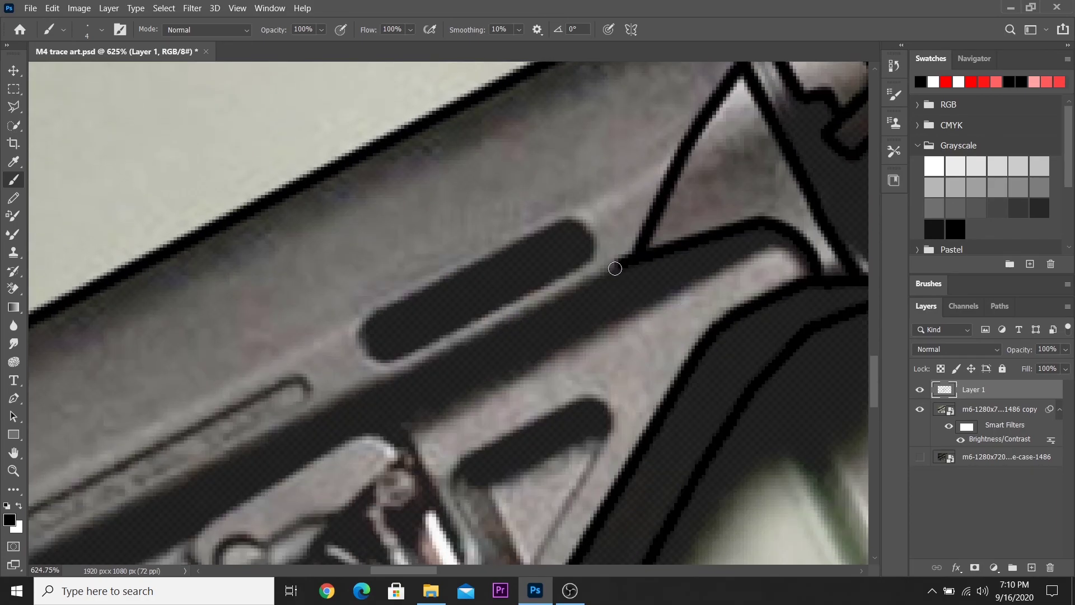
{"action": "left_click_drag", "start_coordinate": [399, 370], "coordinate": [256, 496]}
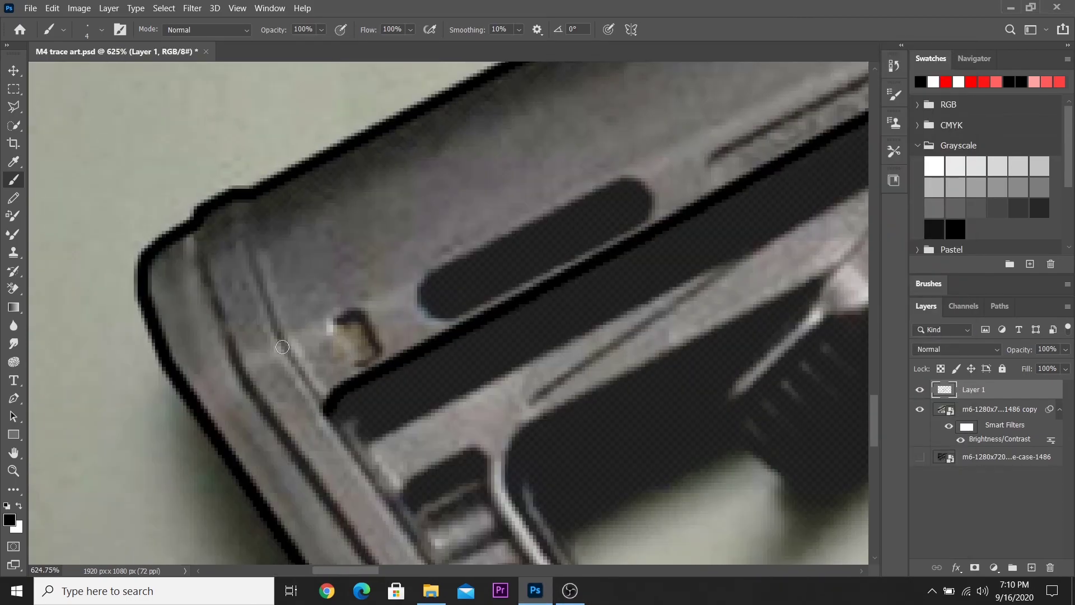
Trace the buttstock's left end edge and long outer edges.
{"action": "left_click_drag", "start_coordinate": [414, 418], "coordinate": [240, 192]}
{"action": "scroll", "coordinate": [504, 428], "scroll_direction": "down", "scroll_amount": 3}
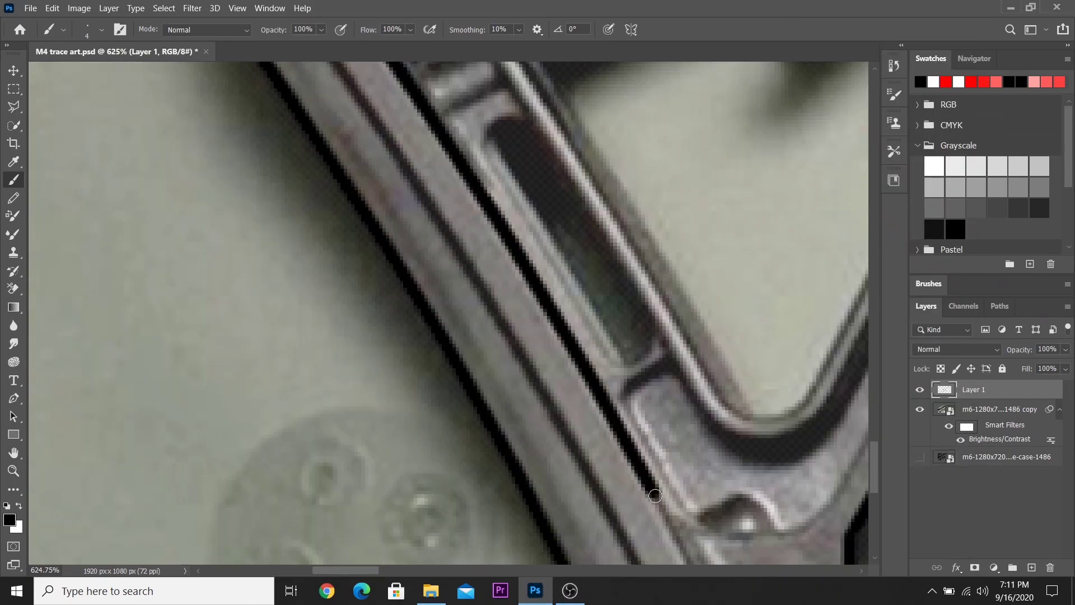
{"action": "scroll", "coordinate": [655, 495], "scroll_direction": "down", "scroll_amount": 3}
{"action": "left_click_drag", "start_coordinate": [775, 449], "coordinate": [499, 89]}
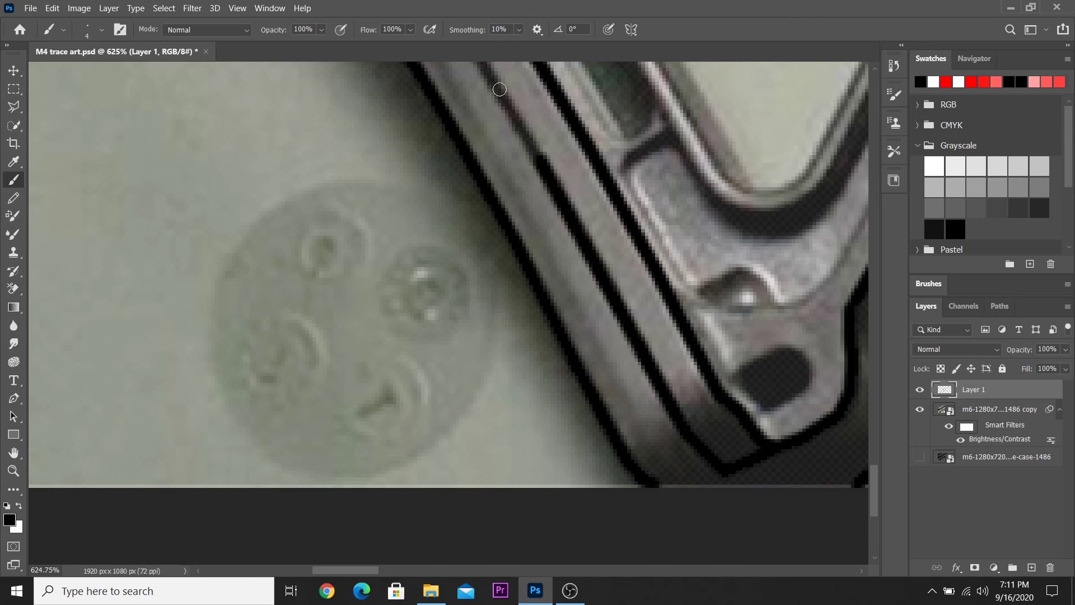
{"action": "scroll", "coordinate": [312, 156], "scroll_direction": "up", "scroll_amount": 3}
{"action": "scroll", "coordinate": [225, 293], "scroll_direction": "up", "scroll_amount": 3}
{"action": "scroll", "coordinate": [225, 293], "scroll_direction": "up", "scroll_amount": 1}
Outline the inside of the elongated stock slot in black.
{"action": "left_click_drag", "start_coordinate": [364, 269], "coordinate": [353, 302]}
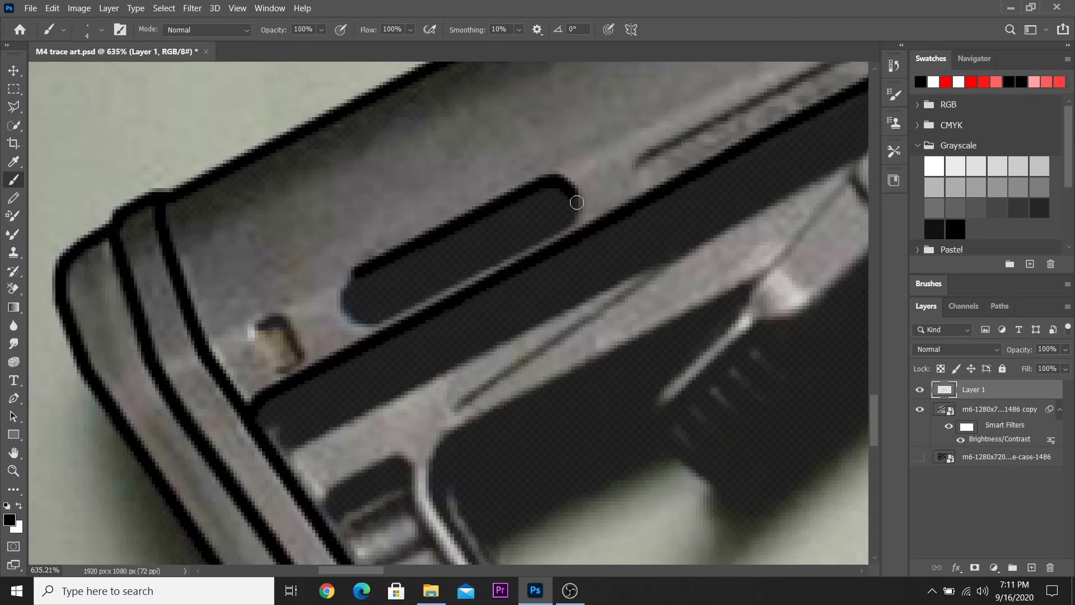
{"action": "left_click_drag", "start_coordinate": [876, 434], "coordinate": [876, 406]}
{"action": "scroll", "coordinate": [504, 336], "scroll_direction": "down", "scroll_amount": 2}
{"action": "left_click_drag", "start_coordinate": [678, 342], "coordinate": [350, 506]}
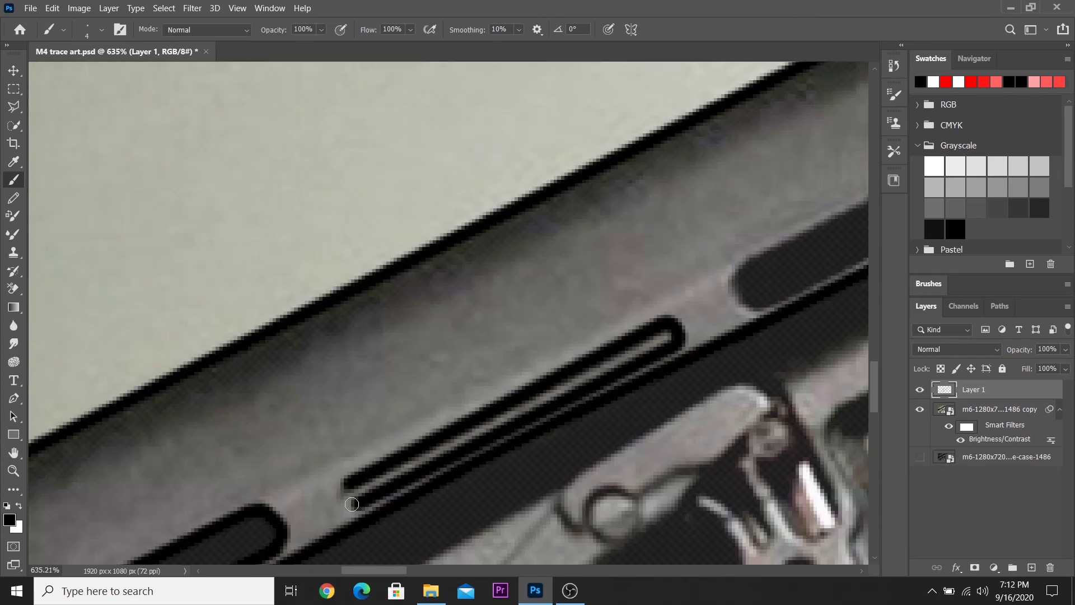
{"action": "scroll", "coordinate": [614, 175], "scroll_direction": "up", "scroll_amount": 1}
{"action": "scroll", "coordinate": [613, 175], "scroll_direction": "up", "scroll_amount": 1}
{"action": "left_click_drag", "start_coordinate": [614, 174], "coordinate": [313, 308]}
{"action": "key", "text": "ctrl+0"}
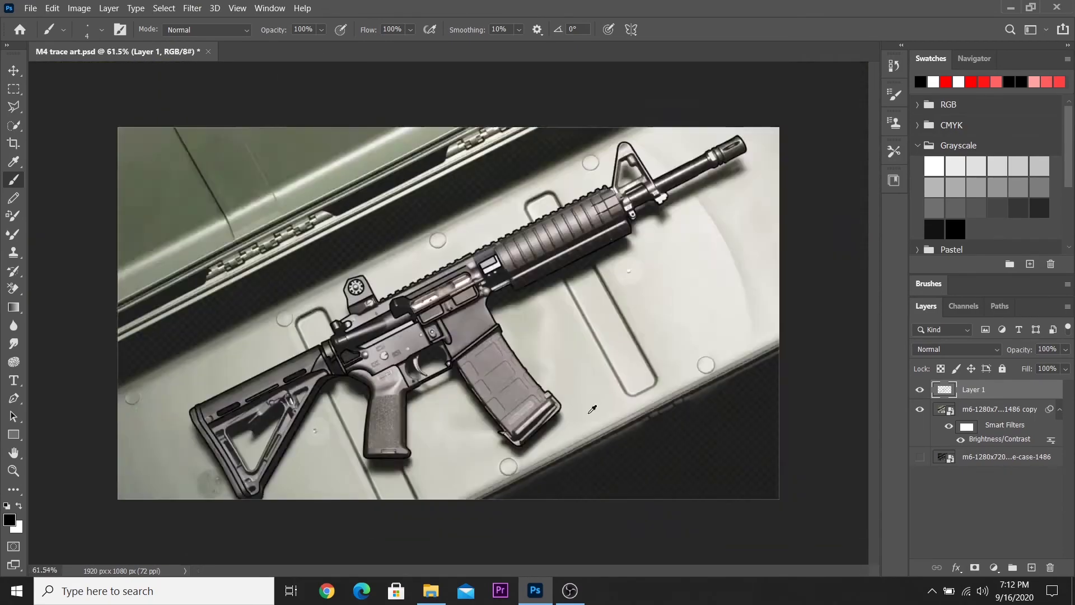
{"action": "scroll", "coordinate": [314, 504], "scroll_direction": "up", "scroll_amount": 5}
{"action": "left_click_drag", "start_coordinate": [336, 521], "coordinate": [303, 506]}
{"action": "scroll", "coordinate": [616, 272], "scroll_direction": "down", "scroll_amount": 5}
{"action": "scroll", "coordinate": [344, 406], "scroll_direction": "down", "scroll_amount": 3}
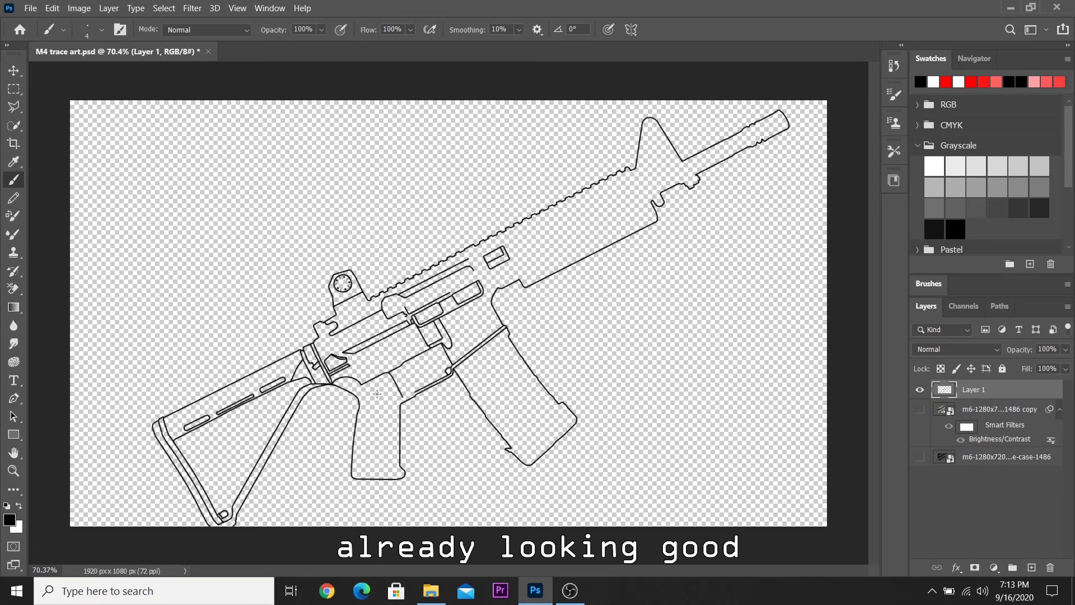
{"action": "left_click", "coordinate": [919, 409]}
{"action": "scroll", "coordinate": [378, 329], "scroll_direction": "up", "scroll_amount": 8}
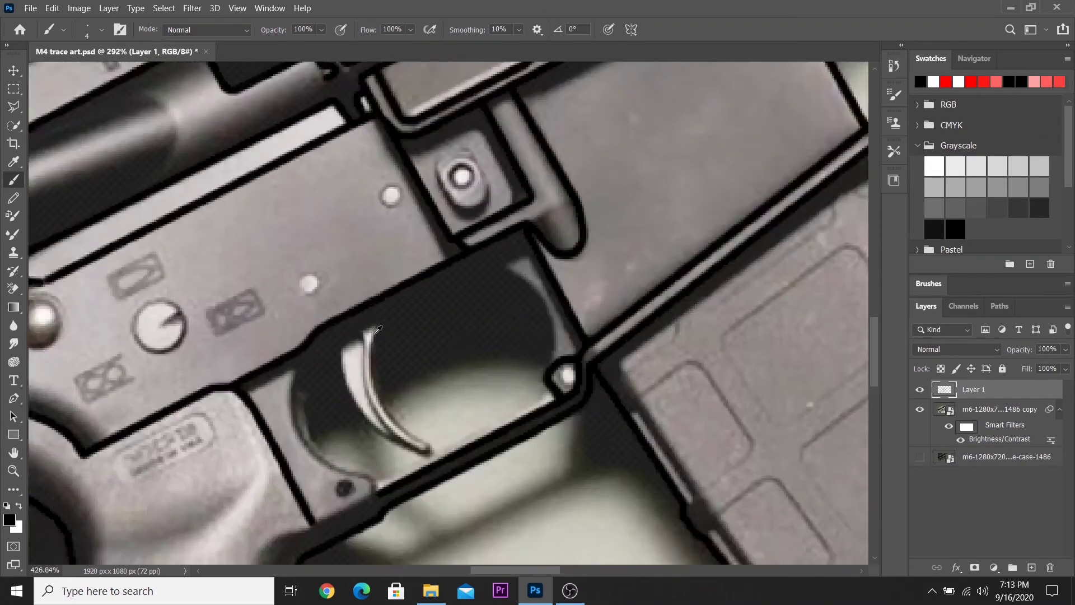
Trace the trigger guard's straight lines, its right side and the trigger's curved edge.
{"action": "scroll", "coordinate": [377, 329], "scroll_direction": "up", "scroll_amount": 3}
{"action": "scroll", "coordinate": [375, 313], "scroll_direction": "up", "scroll_amount": 2}
{"action": "scroll", "coordinate": [380, 514], "scroll_direction": "up", "scroll_amount": 1}
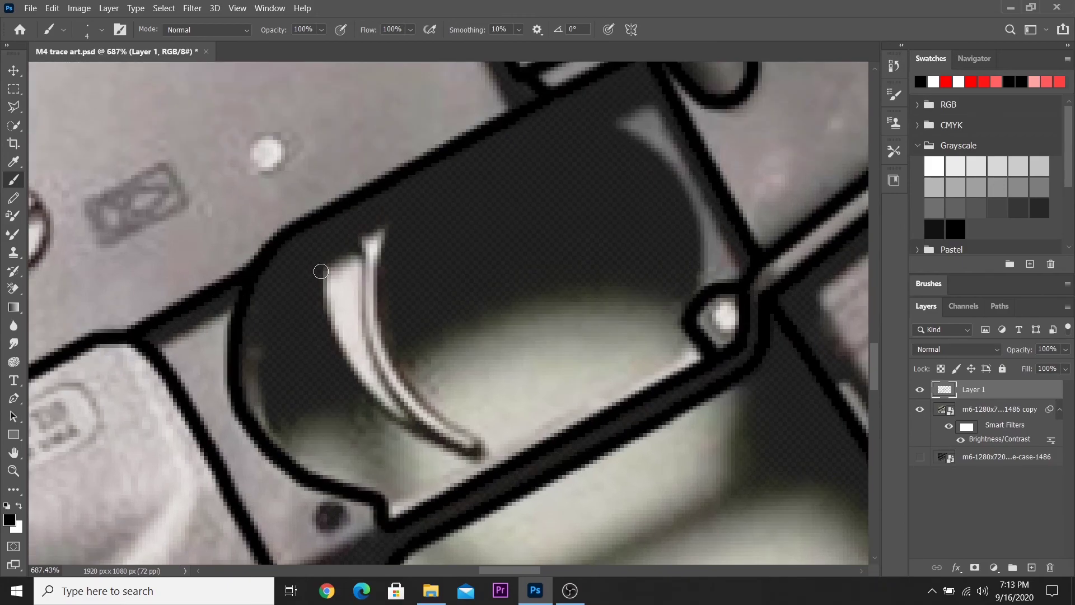
{"action": "scroll", "coordinate": [315, 278], "scroll_direction": "up", "scroll_amount": 2}
{"action": "scroll", "coordinate": [315, 278], "scroll_direction": "down", "scroll_amount": 3}
{"action": "left_click", "coordinate": [370, 280]}
{"action": "left_click", "coordinate": [577, 163], "text": "shift"}
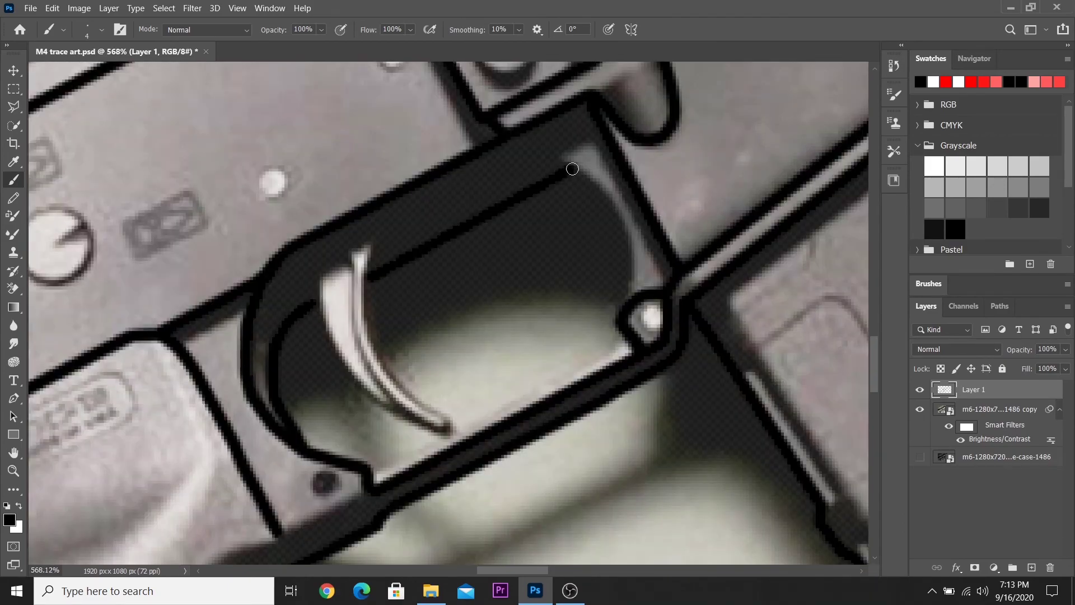
{"action": "mouse_move", "coordinate": [319, 303]}
{"action": "left_mouse_down"}
{"action": "mouse_move", "coordinate": [387, 416]}
{"action": "mouse_move", "coordinate": [300, 288]}
{"action": "left_mouse_up"}
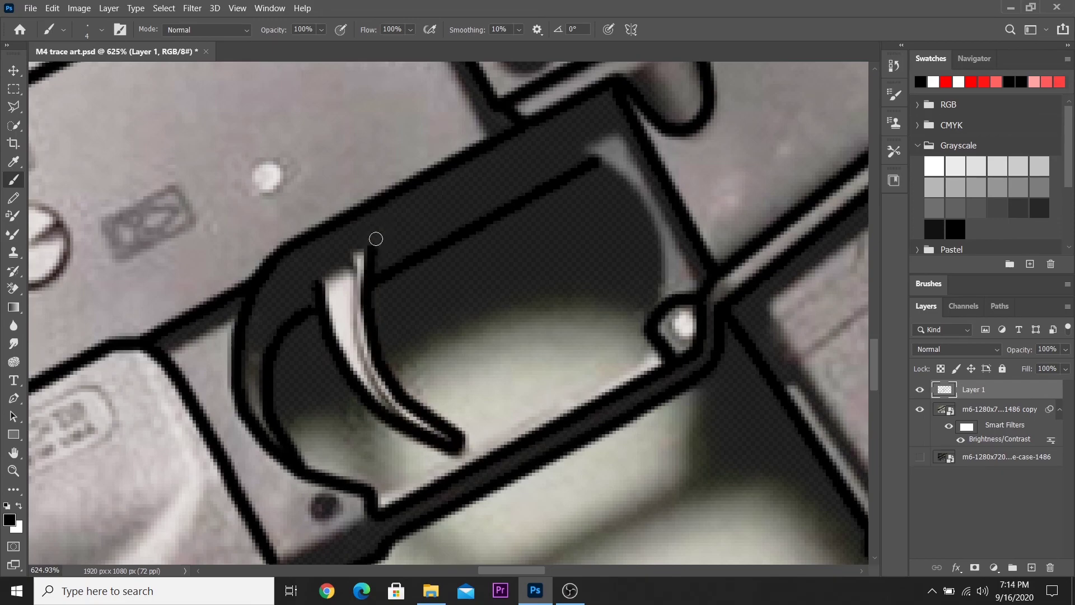
{"action": "scroll", "coordinate": [299, 288], "scroll_direction": "up", "scroll_amount": 1}
{"action": "left_click_drag", "start_coordinate": [588, 155], "coordinate": [662, 322]}
Ink the trigger's right edge, the magazine bottom notch and the handguard's lower edge.
{"action": "scroll", "coordinate": [661, 322], "scroll_direction": "up", "scroll_amount": 1}
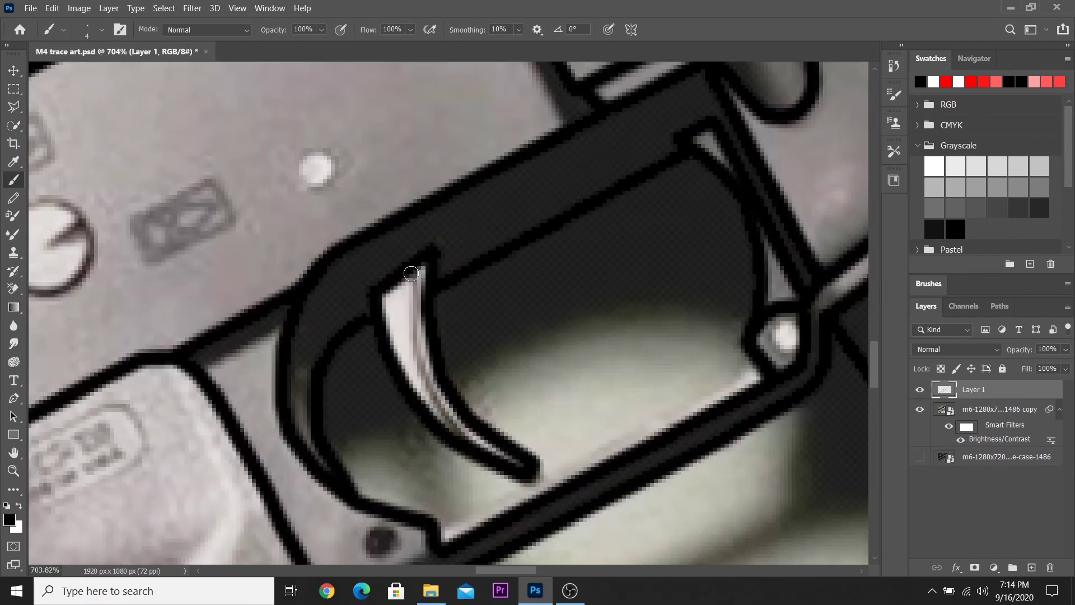
{"action": "left_click_drag", "start_coordinate": [417, 266], "coordinate": [520, 463]}
{"action": "scroll", "coordinate": [520, 463], "scroll_direction": "down", "scroll_amount": 3}
{"action": "scroll", "coordinate": [425, 431], "scroll_direction": "up", "scroll_amount": 2}
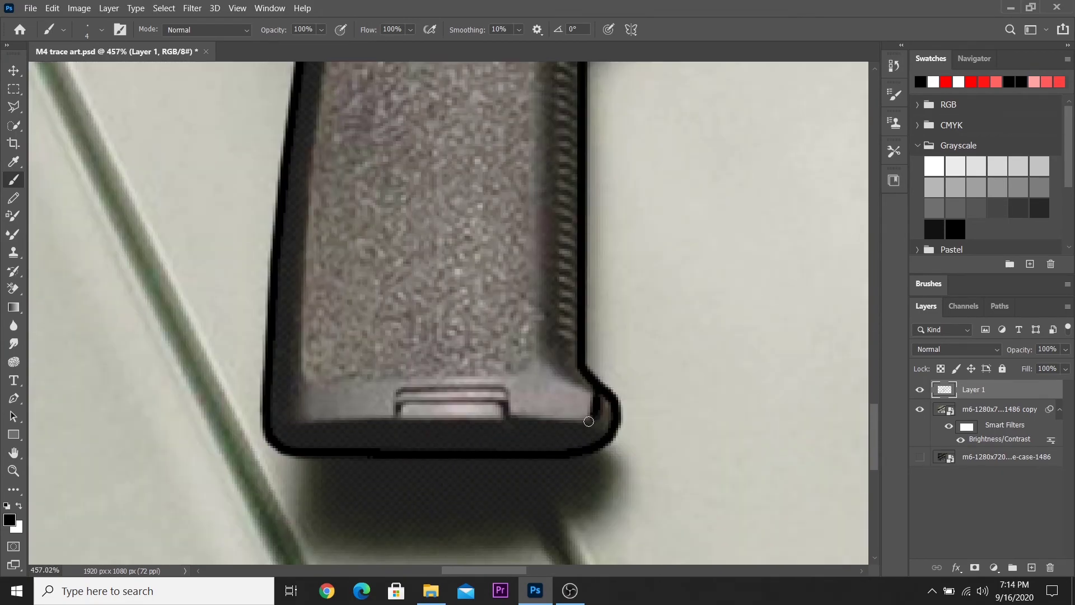
{"action": "mouse_move", "coordinate": [599, 391]}
{"action": "left_mouse_down"}
{"action": "mouse_move", "coordinate": [279, 420]}
{"action": "mouse_move", "coordinate": [509, 413]}
{"action": "left_mouse_up"}
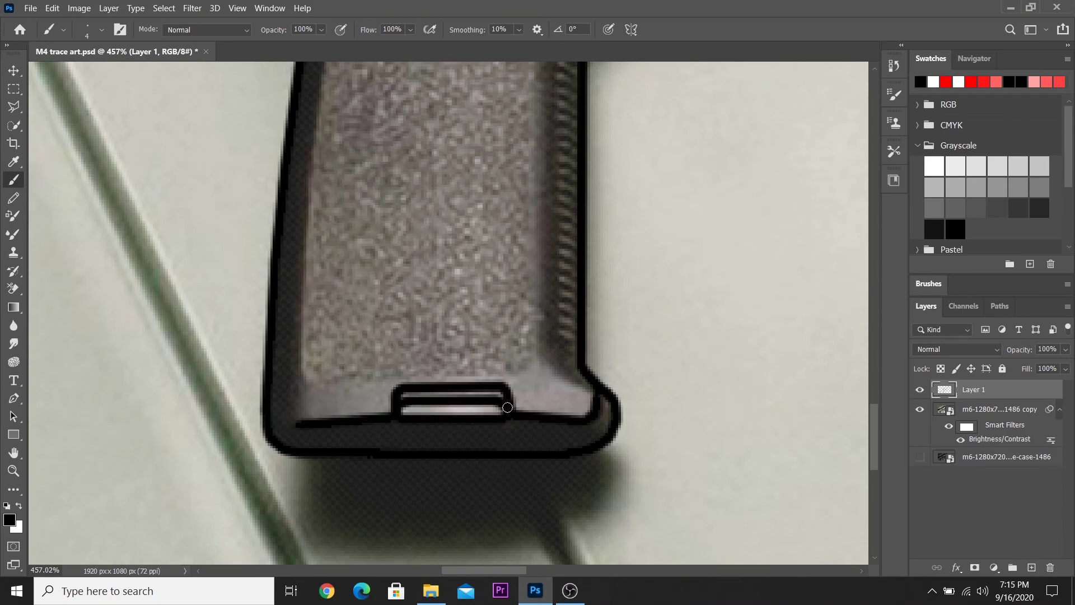
{"action": "scroll", "coordinate": [756, 384], "scroll_direction": "down", "scroll_amount": 2}
{"action": "scroll", "coordinate": [434, 431], "scroll_direction": "up", "scroll_amount": 2}
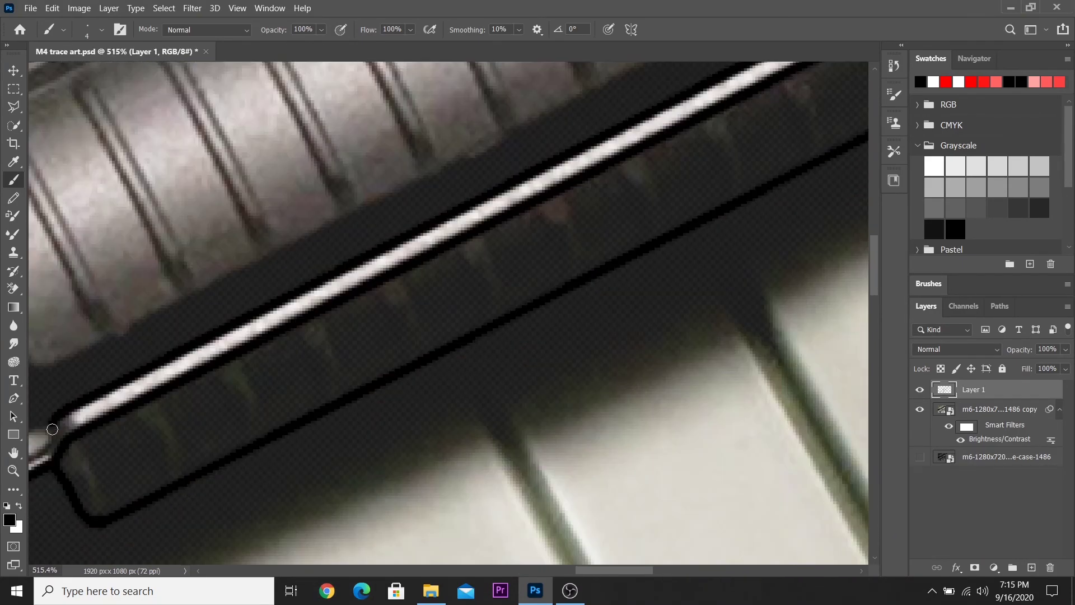
{"action": "mouse_move", "coordinate": [286, 518]}
{"action": "left_mouse_down"}
{"action": "mouse_move", "coordinate": [435, 431]}
{"action": "mouse_move", "coordinate": [263, 506]}
{"action": "left_mouse_up"}
Hide the m6 copy photo layer to view the line art alone.
{"action": "left_click", "coordinate": [920, 408]}
{"action": "scroll", "coordinate": [725, 414], "scroll_direction": "down", "scroll_amount": 3}
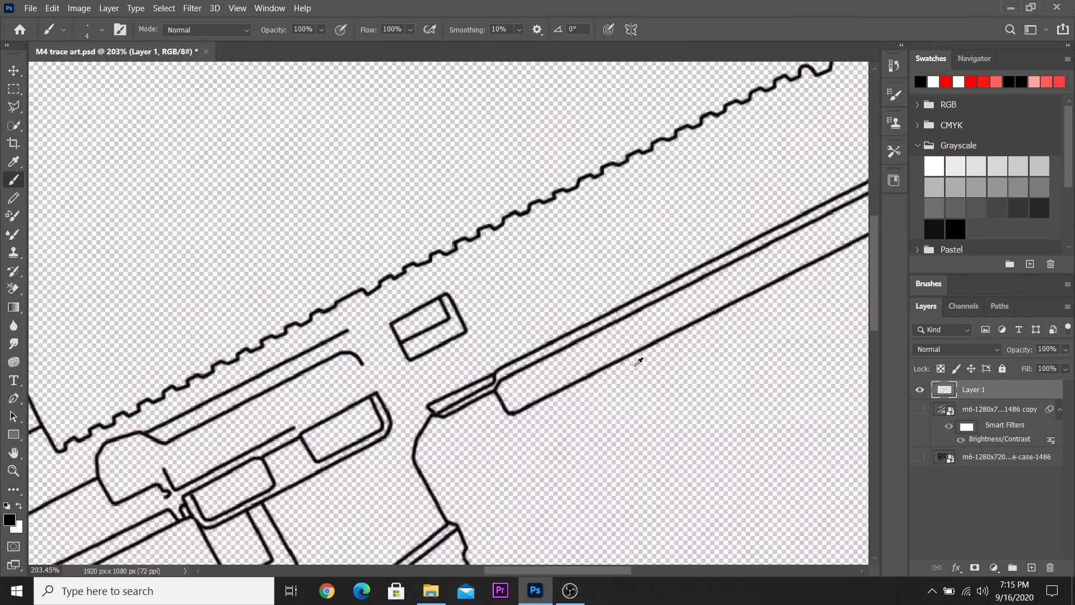
{"action": "scroll", "coordinate": [725, 414], "scroll_direction": "up", "scroll_amount": 1}
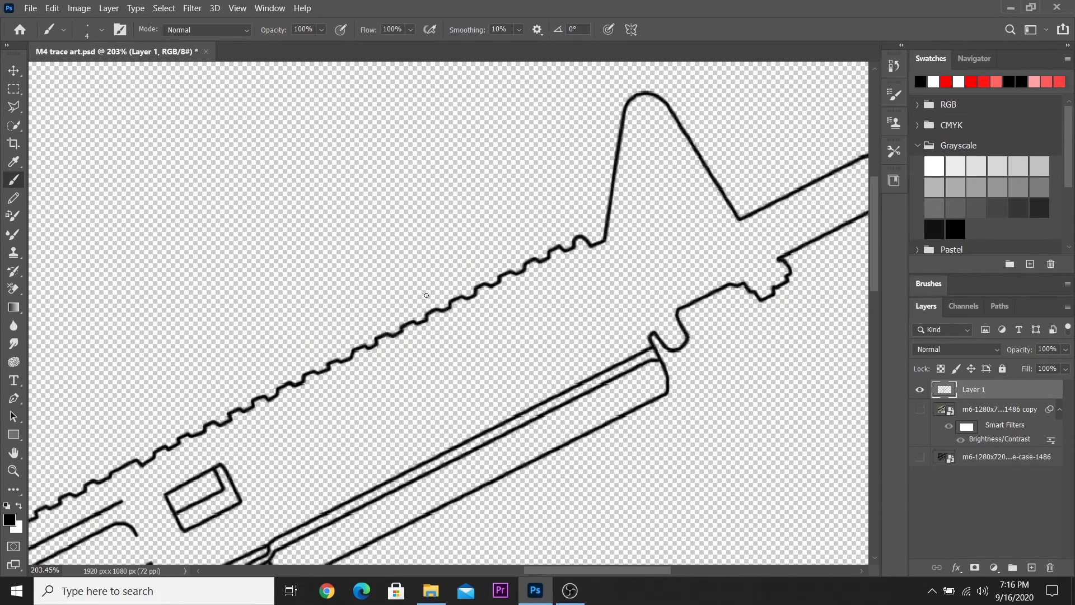
Show the photo reference again and outline the front sight base.
{"action": "left_click", "coordinate": [919, 409]}
{"action": "scroll", "coordinate": [713, 182], "scroll_direction": "up", "scroll_amount": 2}
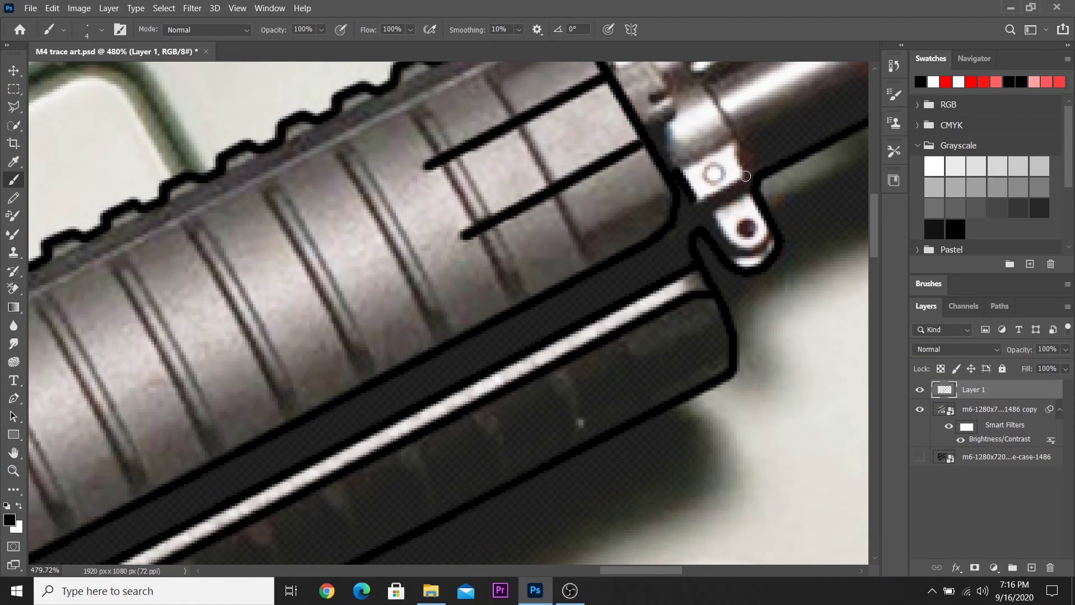
{"action": "left_click_drag", "start_coordinate": [713, 182], "coordinate": [680, 168]}
{"action": "scroll", "coordinate": [694, 168], "scroll_direction": "up", "scroll_amount": 1}
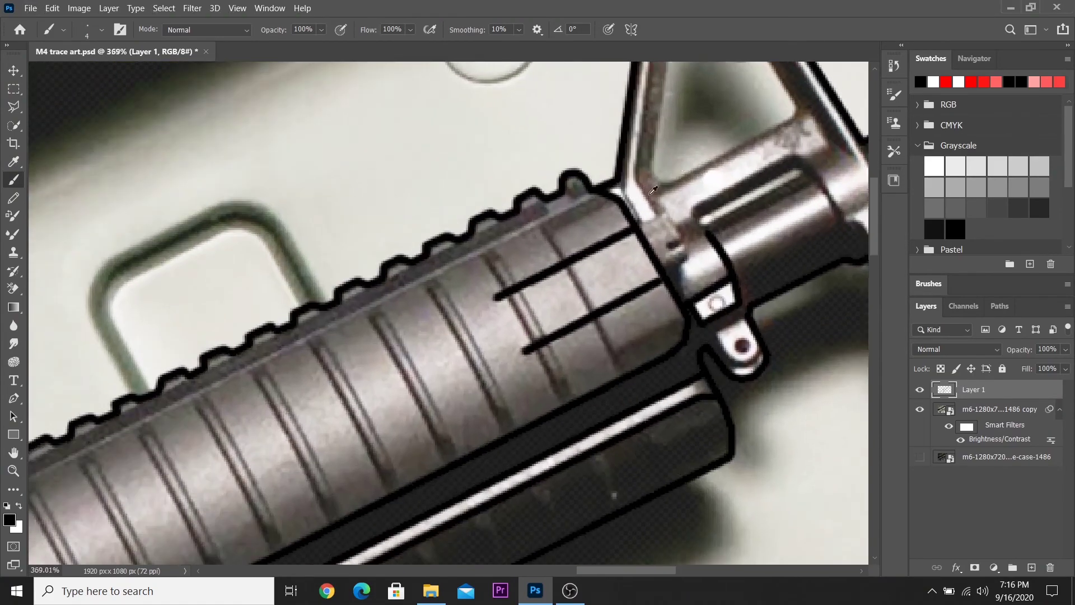
{"action": "left_click_drag", "start_coordinate": [671, 223], "coordinate": [692, 267]}
{"action": "scroll", "coordinate": [692, 267], "scroll_direction": "down", "scroll_amount": 1}
{"action": "scroll", "coordinate": [728, 235], "scroll_direction": "up", "scroll_amount": 1}
{"action": "left_click_drag", "start_coordinate": [736, 222], "coordinate": [660, 185]}
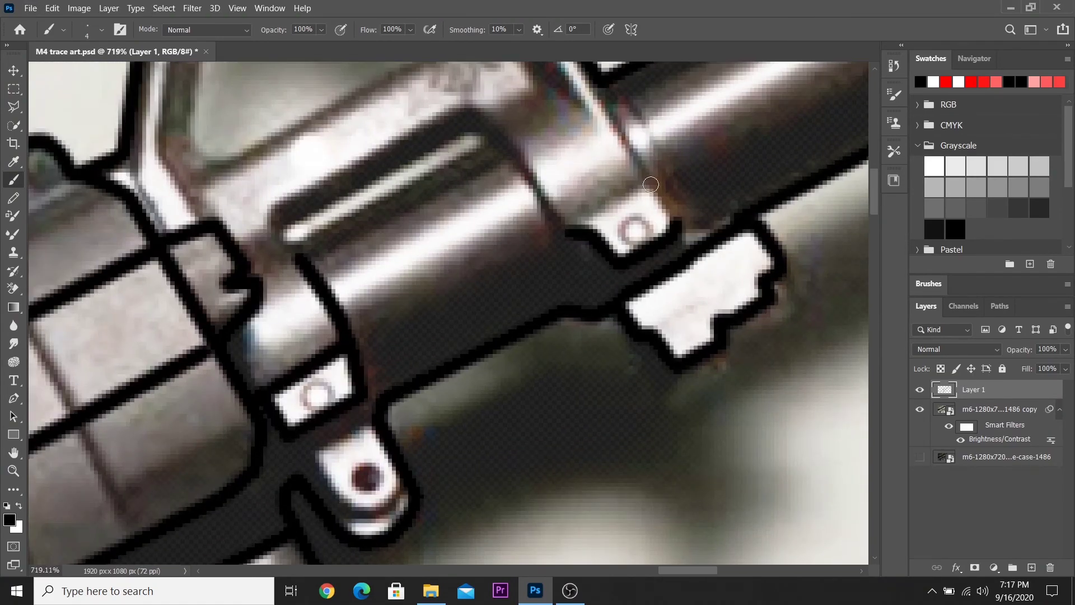
{"action": "scroll", "coordinate": [660, 185], "scroll_direction": "up", "scroll_amount": 1}
{"action": "scroll", "coordinate": [588, 353], "scroll_direction": "down", "scroll_amount": 1}
{"action": "scroll", "coordinate": [563, 329], "scroll_direction": "up", "scroll_amount": 1}
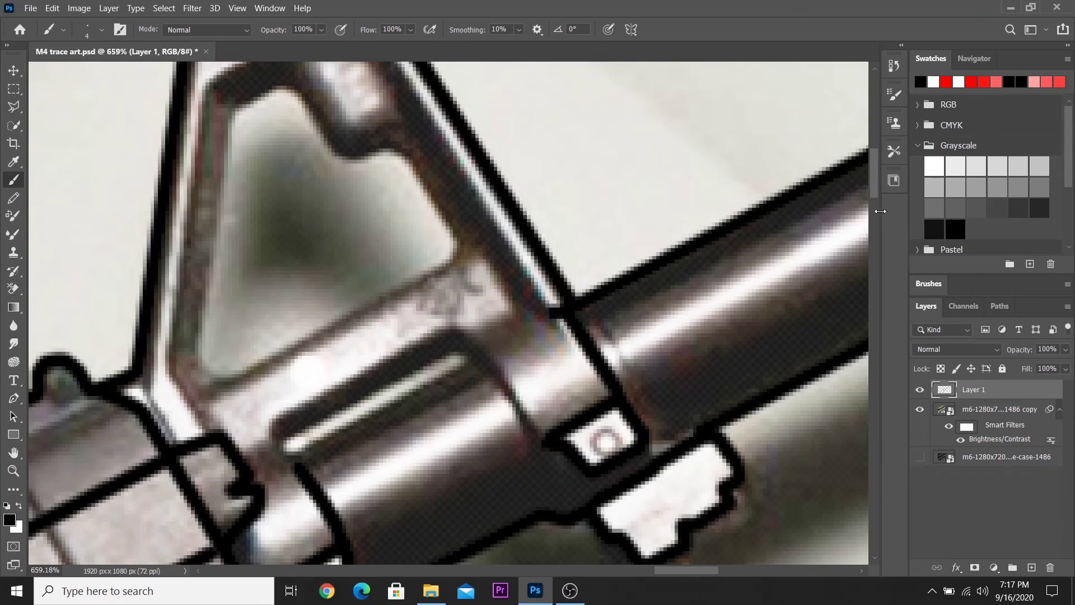
{"action": "scroll", "coordinate": [447, 336], "scroll_direction": "down", "scroll_amount": 1}
Trace the front sight triangle's edges and the lower rail beneath it.
{"action": "mouse_move", "coordinate": [554, 487]}
{"action": "left_mouse_down"}
{"action": "mouse_move", "coordinate": [336, 185]}
{"action": "mouse_move", "coordinate": [202, 269]}
{"action": "mouse_move", "coordinate": [168, 537]}
{"action": "left_mouse_up"}
{"action": "scroll", "coordinate": [196, 307], "scroll_direction": "up", "scroll_amount": 1}
{"action": "left_click_drag", "start_coordinate": [191, 305], "coordinate": [477, 117]}
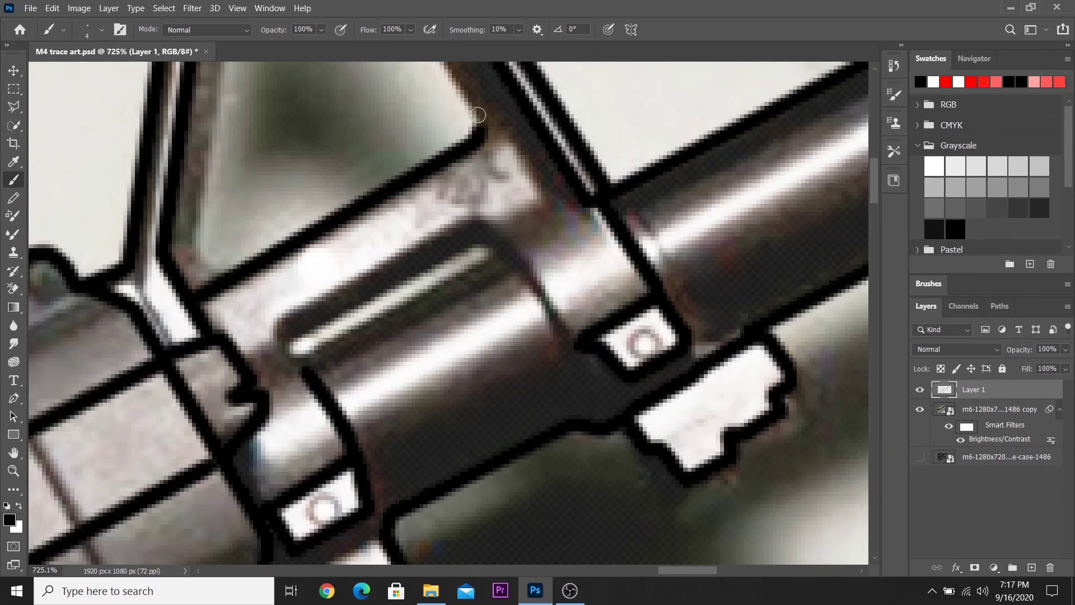
{"action": "scroll", "coordinate": [477, 117], "scroll_direction": "up", "scroll_amount": 3}
{"action": "mouse_move", "coordinate": [481, 311]}
{"action": "left_mouse_down"}
{"action": "mouse_move", "coordinate": [353, 221]}
{"action": "mouse_move", "coordinate": [236, 162]}
{"action": "mouse_move", "coordinate": [207, 459]}
{"action": "left_mouse_up"}
{"action": "left_click_drag", "start_coordinate": [275, 509], "coordinate": [532, 458]}
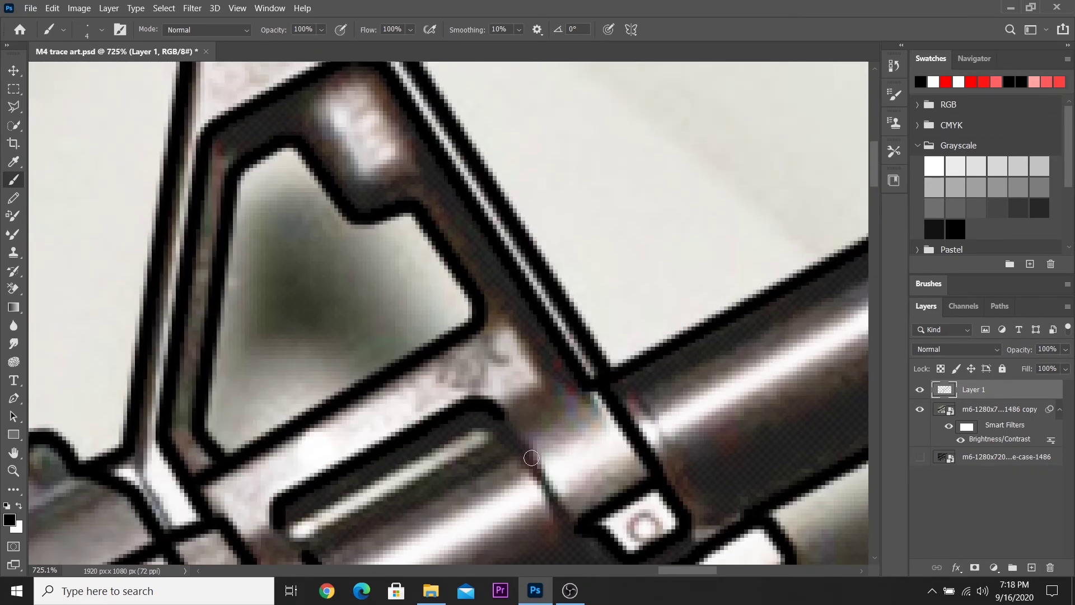
{"action": "scroll", "coordinate": [420, 137], "scroll_direction": "down", "scroll_amount": 2}
{"action": "scroll", "coordinate": [438, 292], "scroll_direction": "up", "scroll_amount": 2}
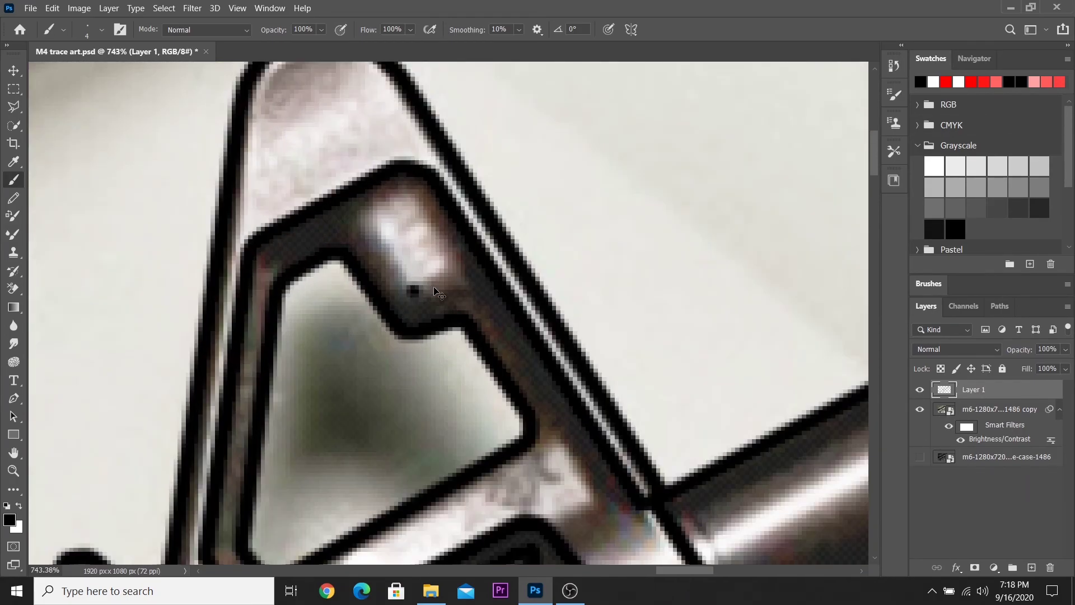
Fit the drawing on screen, bring back the brightened photo and zoom to the handguard.
{"action": "key", "text": "ctrl+0"}
{"action": "left_click", "coordinate": [920, 409]}
{"action": "scroll", "coordinate": [800, 181], "scroll_direction": "up", "scroll_amount": 3}
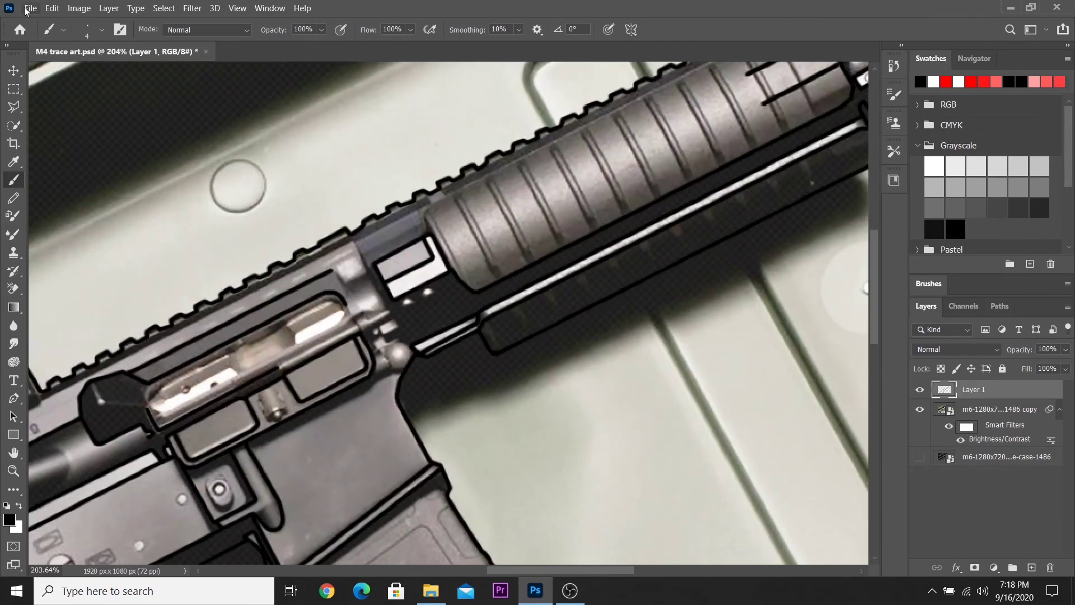
{"action": "scroll", "coordinate": [800, 180], "scroll_direction": "up", "scroll_amount": 2}
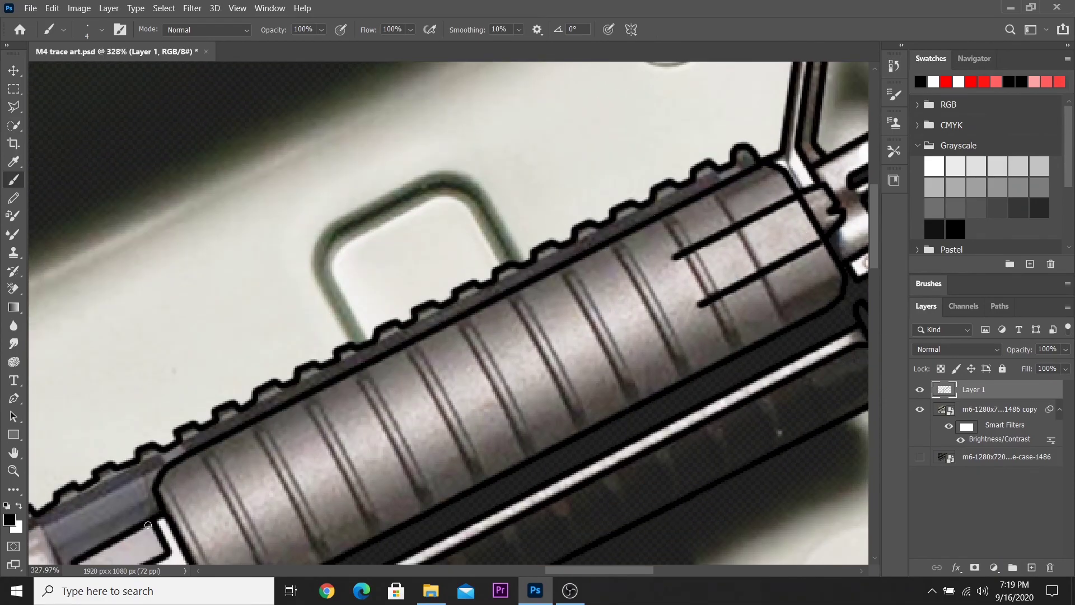
{"action": "scroll", "coordinate": [151, 526], "scroll_direction": "up", "scroll_amount": 1}
{"action": "scroll", "coordinate": [168, 482], "scroll_direction": "up", "scroll_amount": 1}
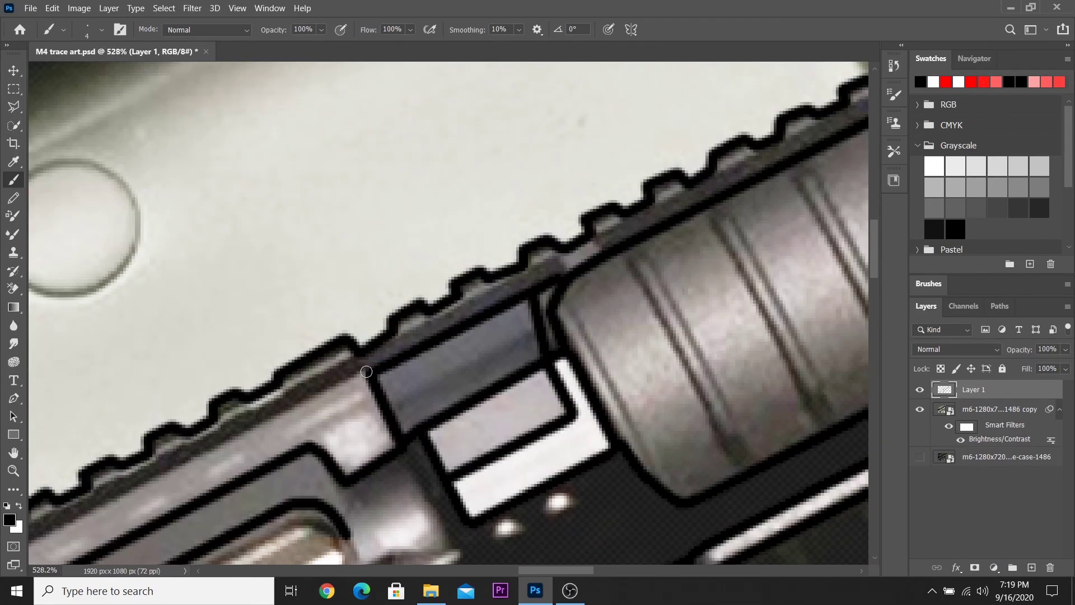
{"action": "scroll", "coordinate": [252, 459], "scroll_direction": "down", "scroll_amount": 2}
{"action": "scroll", "coordinate": [196, 459], "scroll_direction": "left", "scroll_amount": 3}
{"action": "scroll", "coordinate": [166, 459], "scroll_direction": "left", "scroll_amount": 1}
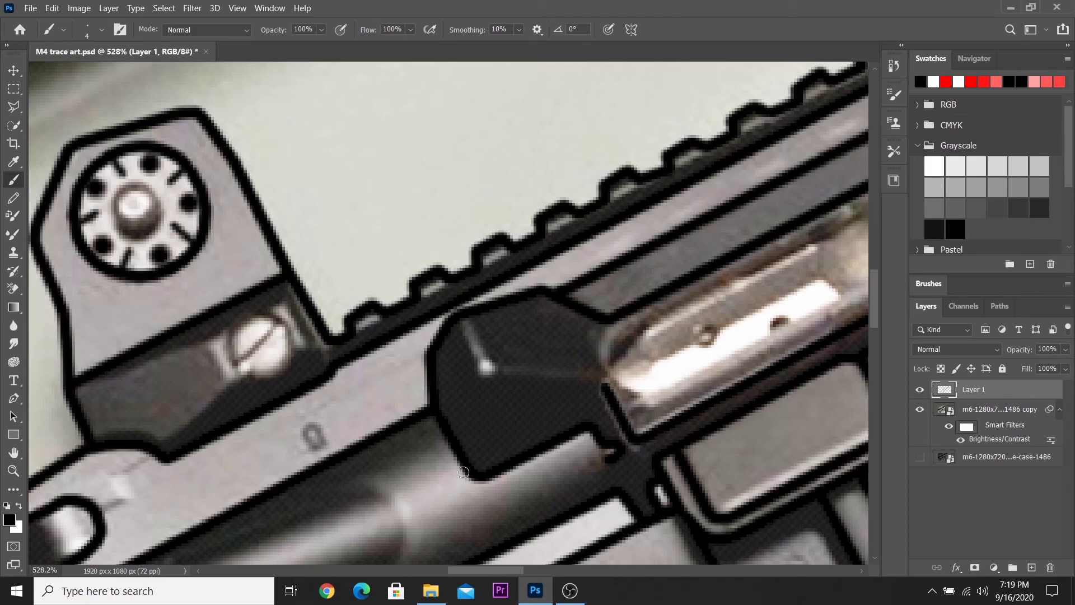
{"action": "scroll", "coordinate": [463, 472], "scroll_direction": "down", "scroll_amount": 1}
{"action": "scroll", "coordinate": [504, 504], "scroll_direction": "down", "scroll_amount": 1}
{"action": "scroll", "coordinate": [561, 557], "scroll_direction": "down", "scroll_amount": 1}
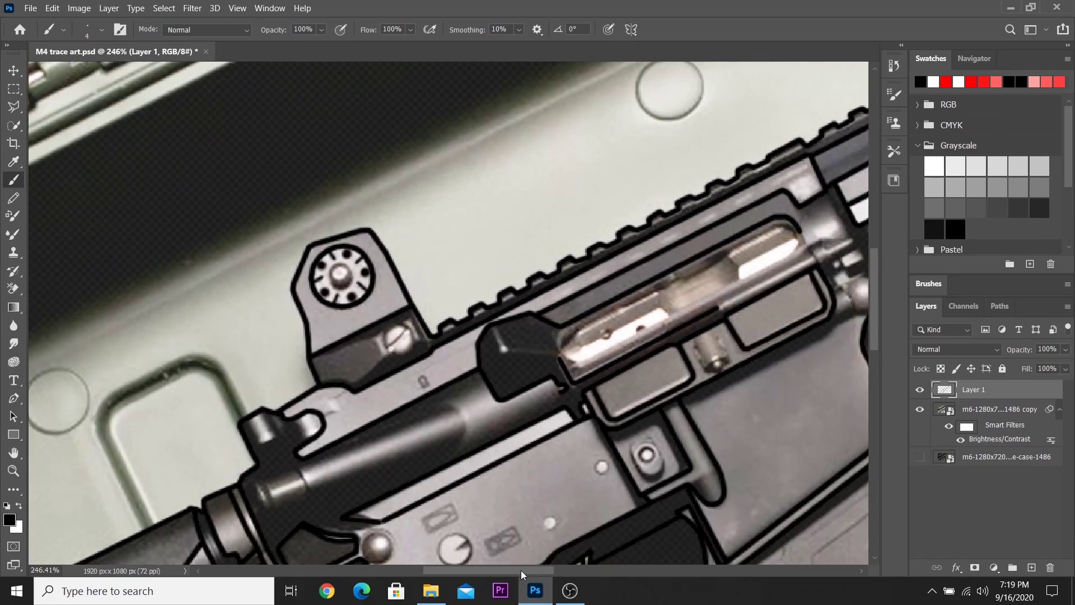
Add a short stroke near the bottom and zoom in on the handguard.
{"action": "left_click_drag", "start_coordinate": [512, 571], "coordinate": [537, 570]}
{"action": "scroll", "coordinate": [510, 241], "scroll_direction": "up", "scroll_amount": 1}
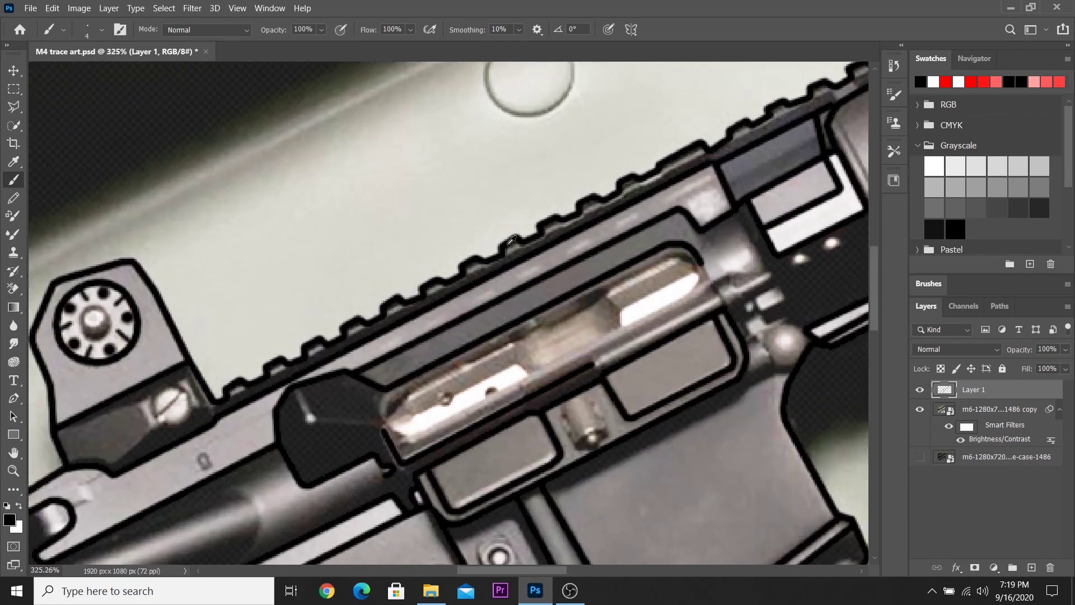
{"action": "scroll", "coordinate": [394, 298], "scroll_direction": "up", "scroll_amount": 2}
{"action": "scroll", "coordinate": [206, 400], "scroll_direction": "down", "scroll_amount": 2}
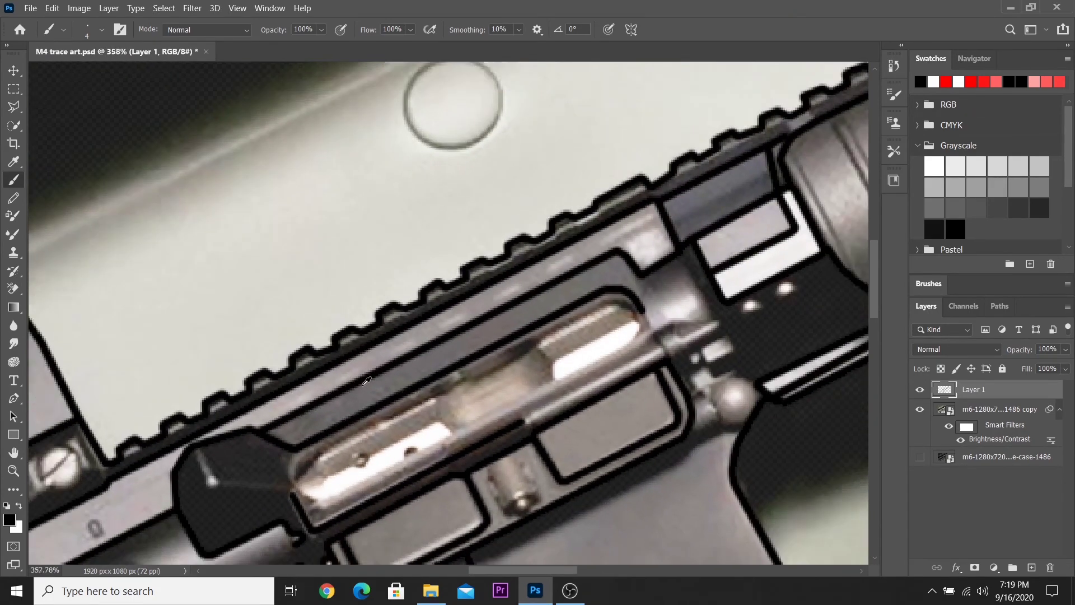
{"action": "scroll", "coordinate": [808, 150], "scroll_direction": "down", "scroll_amount": 1}
{"action": "scroll", "coordinate": [808, 150], "scroll_direction": "down", "scroll_amount": 2}
{"action": "scroll", "coordinate": [672, 168], "scroll_direction": "down", "scroll_amount": 2}
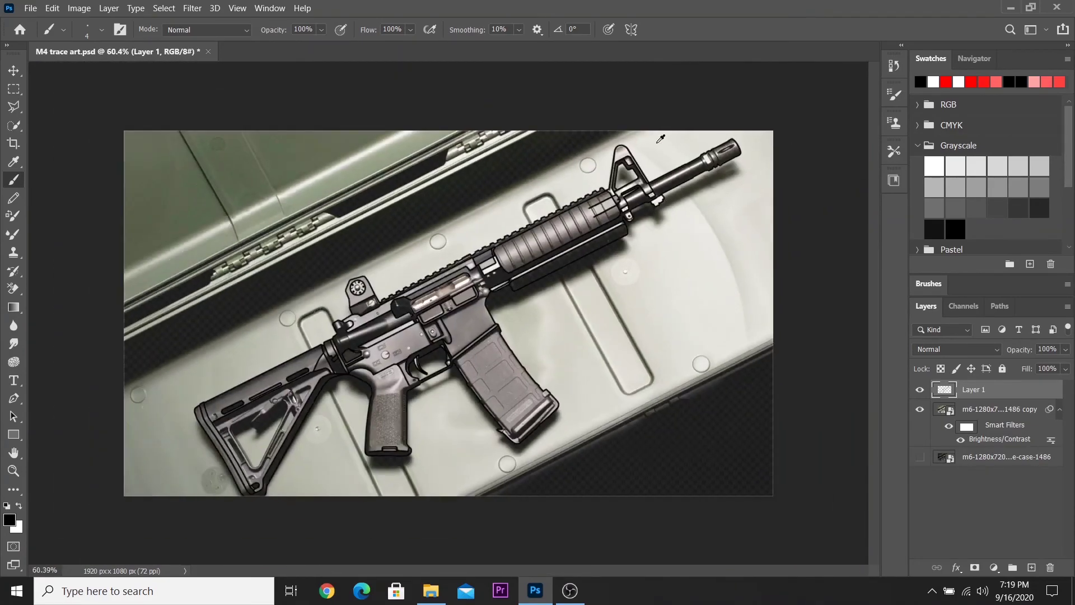
{"action": "scroll", "coordinate": [487, 274], "scroll_direction": "up", "scroll_amount": 1}
{"action": "scroll", "coordinate": [487, 274], "scroll_direction": "up", "scroll_amount": 1}
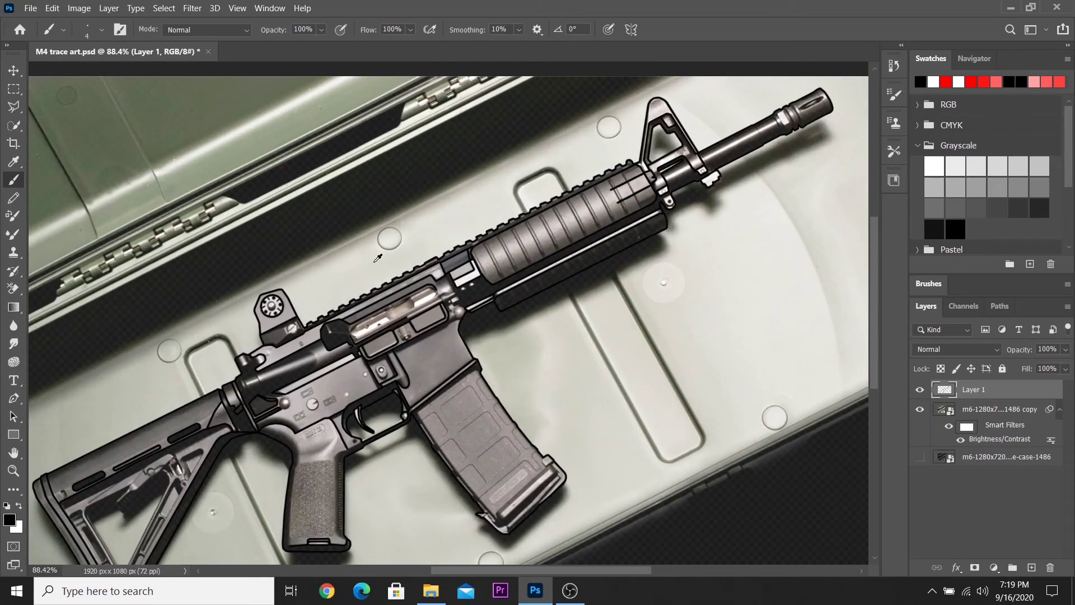
{"action": "scroll", "coordinate": [594, 153], "scroll_direction": "up", "scroll_amount": 1}
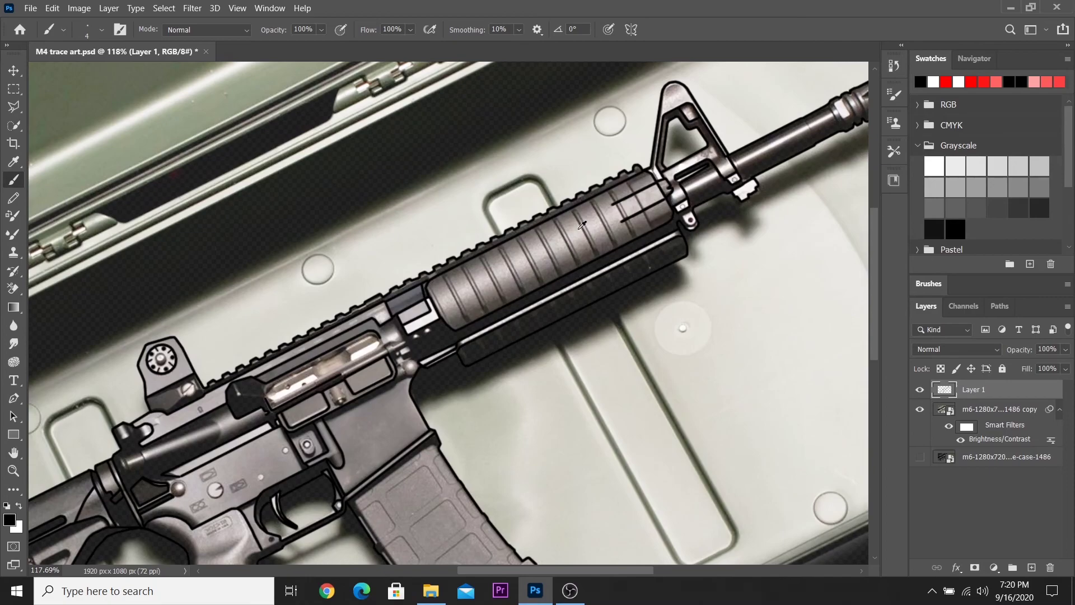
{"action": "scroll", "coordinate": [583, 224], "scroll_direction": "up", "scroll_amount": 1}
{"action": "scroll", "coordinate": [448, 291], "scroll_direction": "up", "scroll_amount": 1}
{"action": "scroll", "coordinate": [308, 381], "scroll_direction": "up", "scroll_amount": 1}
{"action": "scroll", "coordinate": [142, 465], "scroll_direction": "up", "scroll_amount": 1}
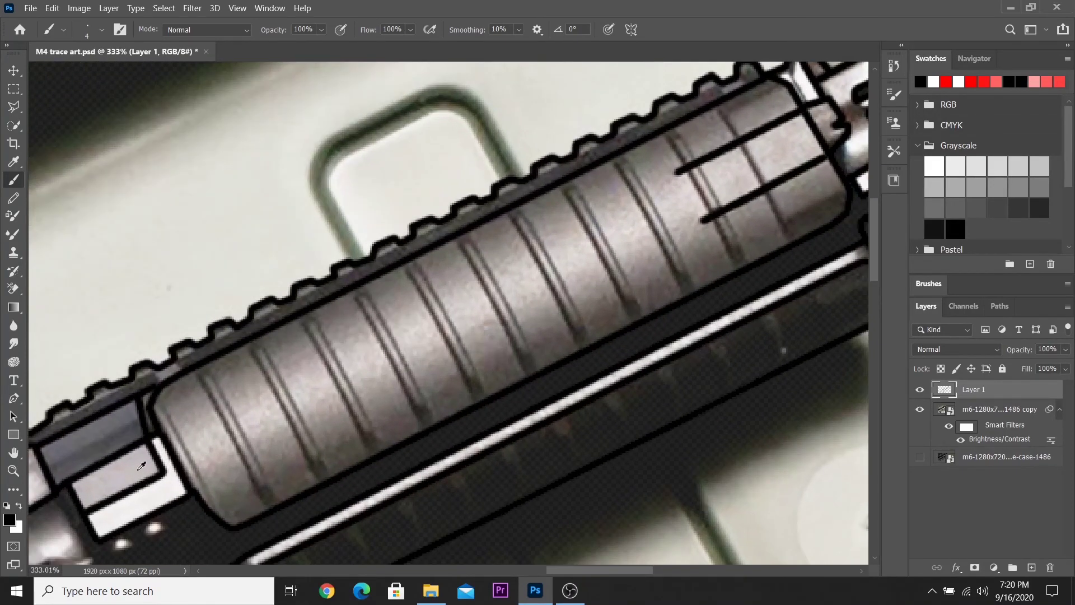
{"action": "scroll", "coordinate": [137, 487], "scroll_direction": "up", "scroll_amount": 1}
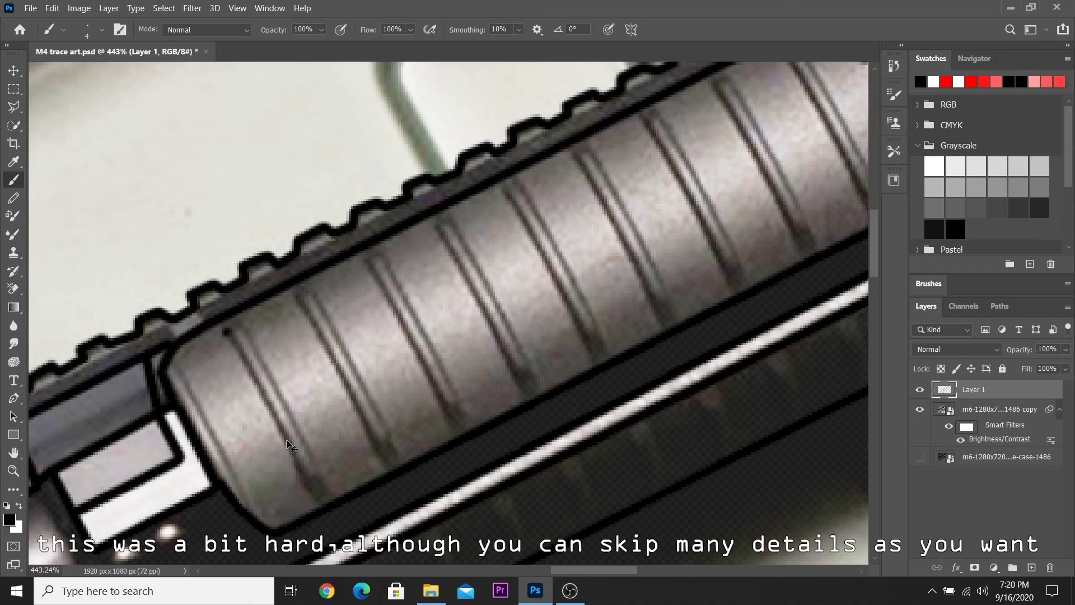
Reduce the brush size to 3 px.
{"action": "right_click", "coordinate": [247, 348]}
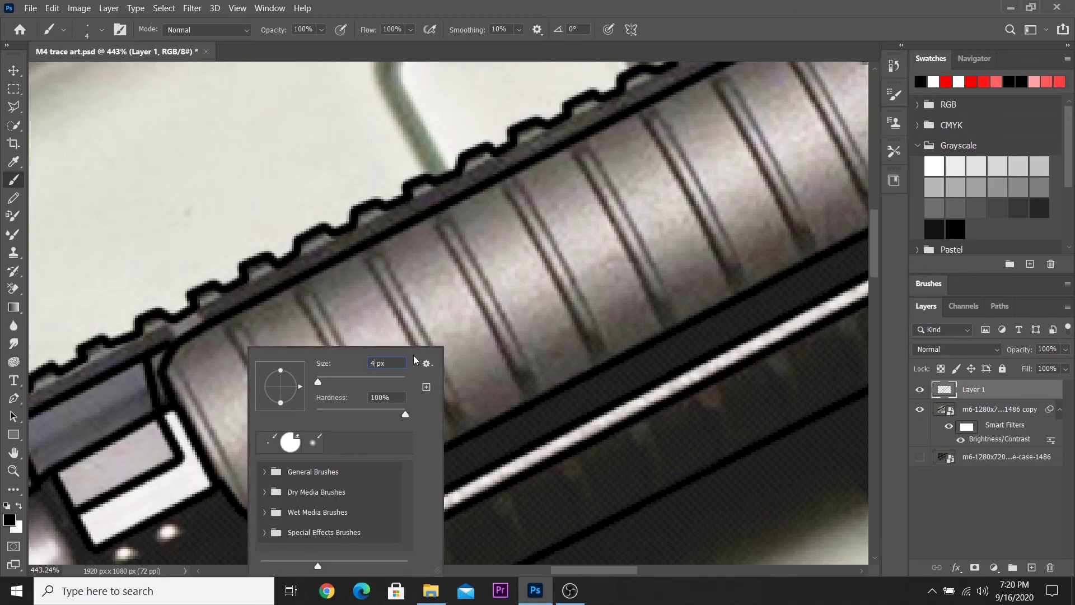
{"action": "scroll", "coordinate": [336, 335], "scroll_direction": "up", "scroll_amount": 3}
{"action": "mouse_move", "coordinate": [232, 261]}
{"action": "left_mouse_down"}
{"action": "mouse_move", "coordinate": [366, 513]}
{"action": "mouse_move", "coordinate": [247, 257]}
{"action": "left_mouse_up"}
{"action": "left_click", "coordinate": [347, 198]}
Outline the rounded handguard grooves in black, then fit the drawing on screen.
{"action": "mouse_move", "coordinate": [353, 199]}
{"action": "left_mouse_down"}
{"action": "mouse_move", "coordinate": [498, 445]}
{"action": "mouse_move", "coordinate": [355, 195]}
{"action": "left_mouse_up"}
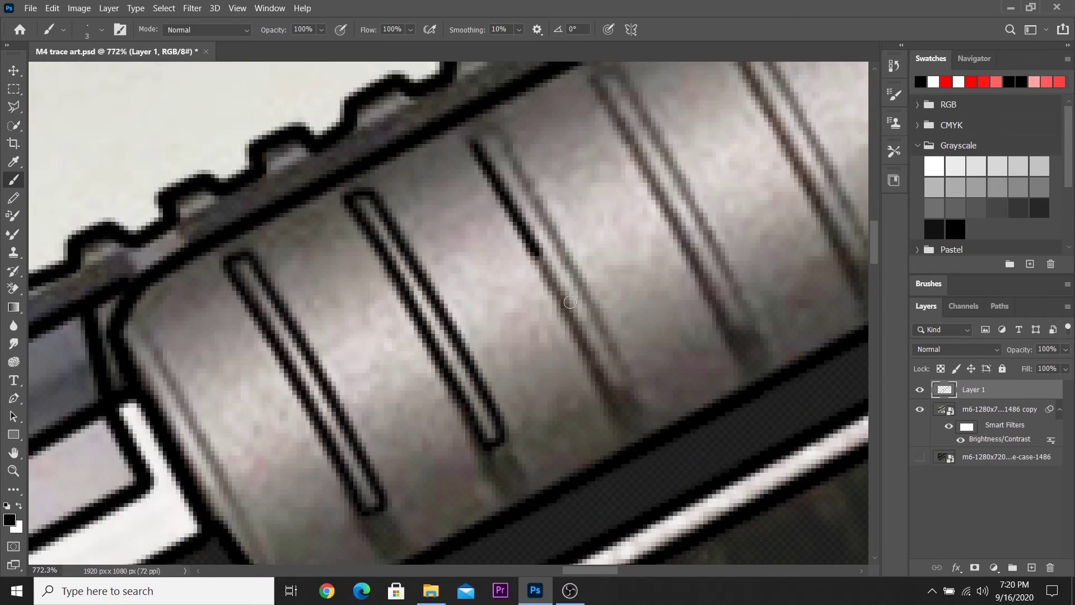
{"action": "left_click_drag", "start_coordinate": [481, 137], "coordinate": [621, 386]}
{"action": "left_click_drag", "start_coordinate": [621, 386], "coordinate": [484, 138]}
{"action": "left_click_drag", "start_coordinate": [596, 73], "coordinate": [745, 322]}
{"action": "left_click_drag", "start_coordinate": [745, 322], "coordinate": [599, 70]}
{"action": "mouse_move", "coordinate": [431, 456]}
{"action": "left_mouse_down"}
{"action": "mouse_move", "coordinate": [355, 259]}
{"action": "mouse_move", "coordinate": [492, 240]}
{"action": "mouse_move", "coordinate": [672, 336]}
{"action": "left_mouse_up"}
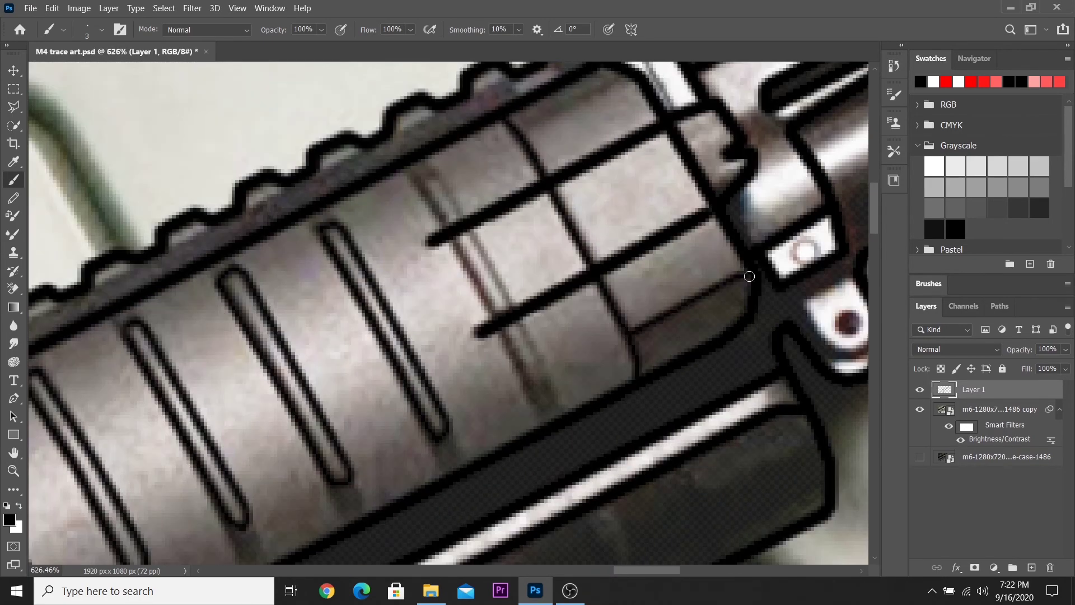
{"action": "left_click_drag", "start_coordinate": [445, 235], "coordinate": [543, 412]}
{"action": "key", "text": "ctrl+0"}
With a 4 px brush, outline the muzzle's two ring grooves and ring window.
{"action": "left_click", "coordinate": [919, 409]}
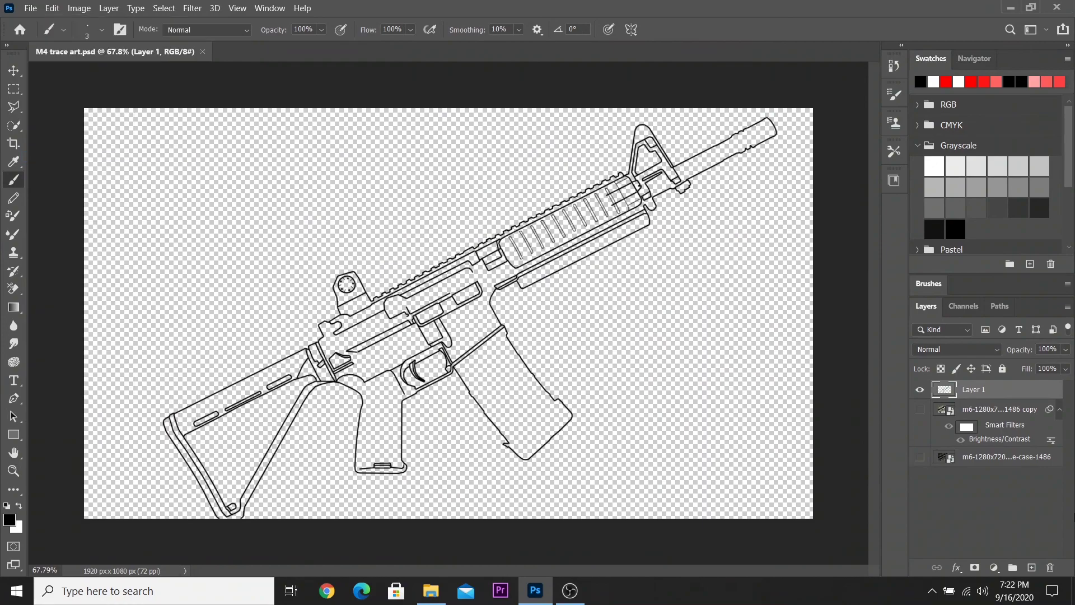
{"action": "left_click", "coordinate": [919, 408]}
{"action": "scroll", "coordinate": [728, 115], "scroll_direction": "up", "scroll_amount": 5}
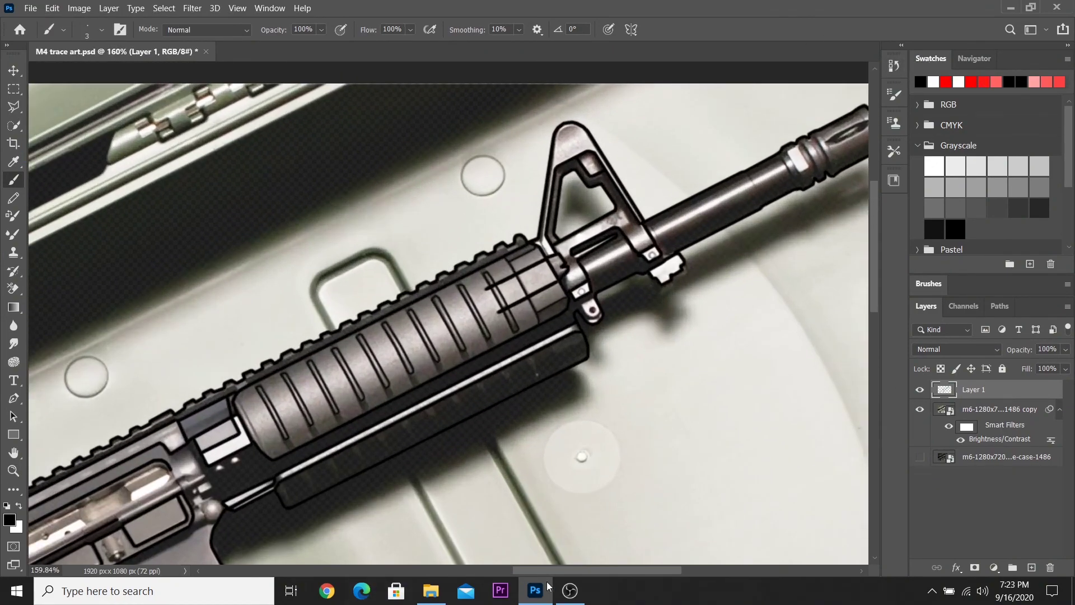
{"action": "scroll", "coordinate": [626, 168], "scroll_direction": "up", "scroll_amount": 5}
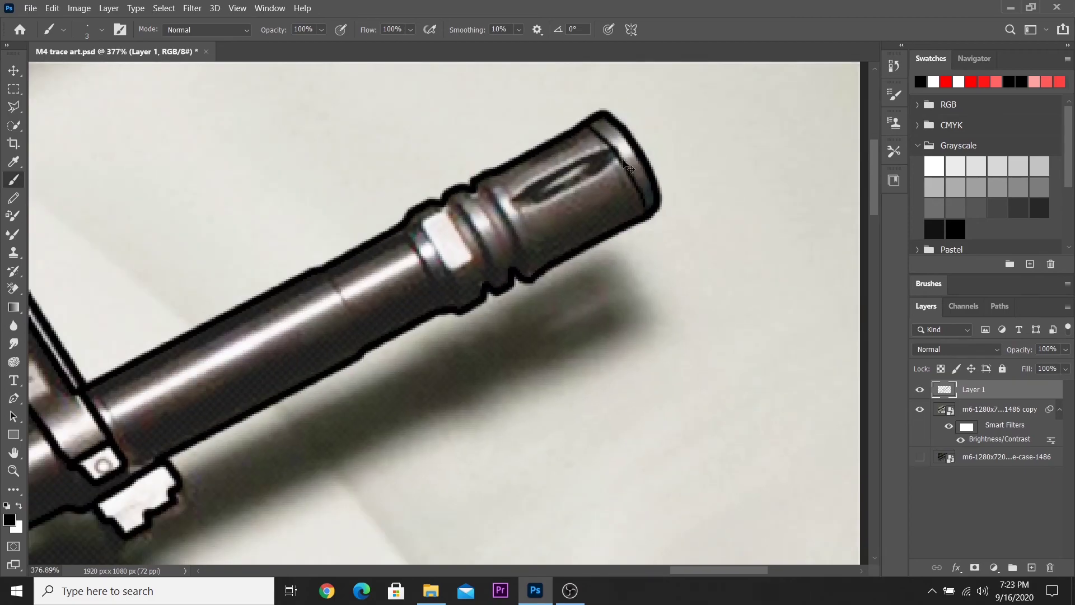
{"action": "scroll", "coordinate": [626, 166], "scroll_direction": "up", "scroll_amount": 3}
{"action": "key", "text": "]"}
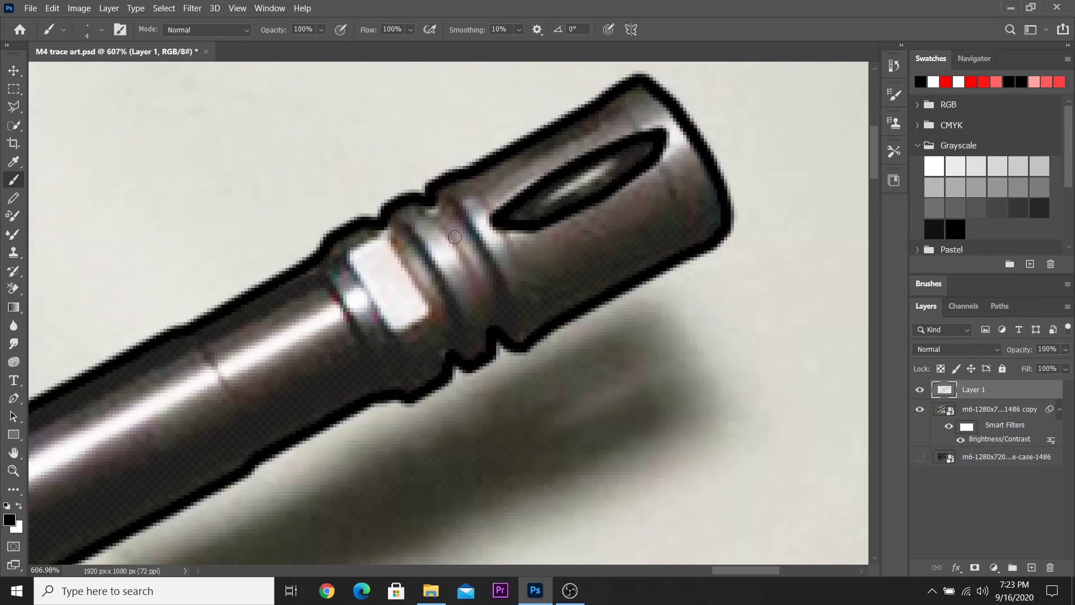
{"action": "mouse_move", "coordinate": [437, 182]}
{"action": "left_mouse_down"}
{"action": "mouse_move", "coordinate": [509, 305]}
{"action": "mouse_move", "coordinate": [456, 307]}
{"action": "left_mouse_up"}
{"action": "left_click_drag", "start_coordinate": [428, 202], "coordinate": [488, 318]}
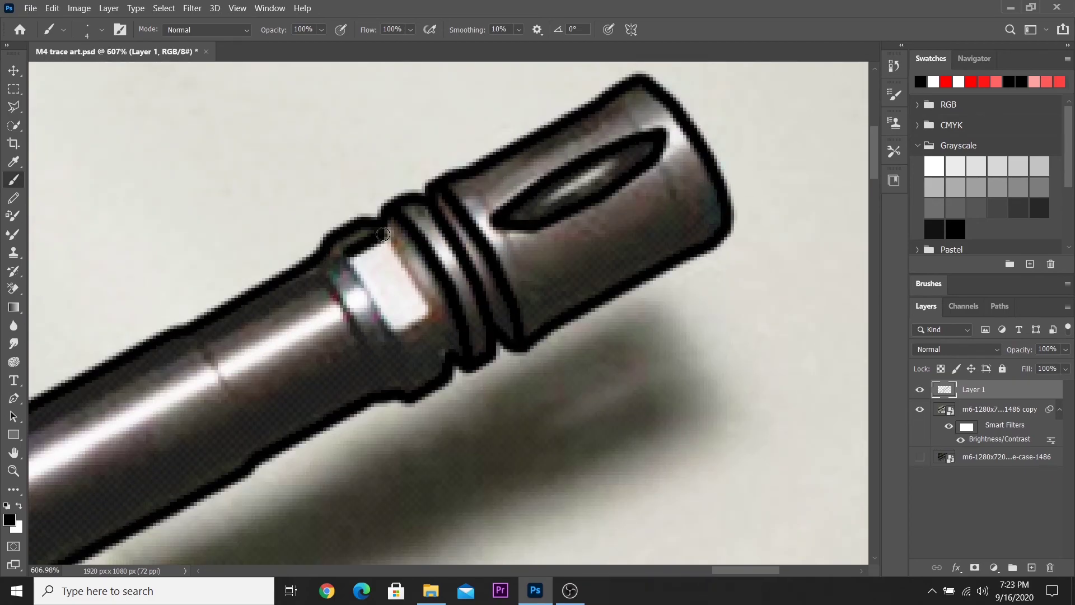
{"action": "mouse_move", "coordinate": [383, 234]}
{"action": "left_mouse_down"}
{"action": "mouse_move", "coordinate": [319, 269]}
{"action": "mouse_move", "coordinate": [381, 392]}
{"action": "left_mouse_up"}
Add a black stroke along the barrel and bring back the photo reference.
{"action": "key", "text": "ctrl+0"}
{"action": "scroll", "coordinate": [556, 179], "scroll_direction": "up", "scroll_amount": 5}
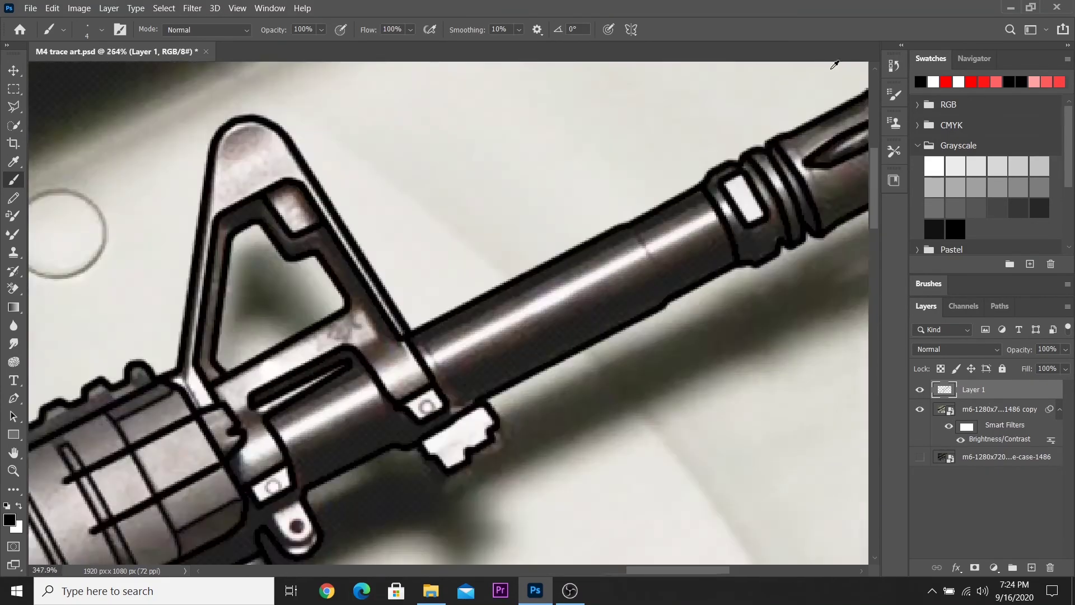
{"action": "scroll", "coordinate": [600, 295], "scroll_direction": "up", "scroll_amount": 2}
{"action": "left_click_drag", "start_coordinate": [560, 215], "coordinate": [619, 358]}
{"action": "key", "text": "ctrl+0"}
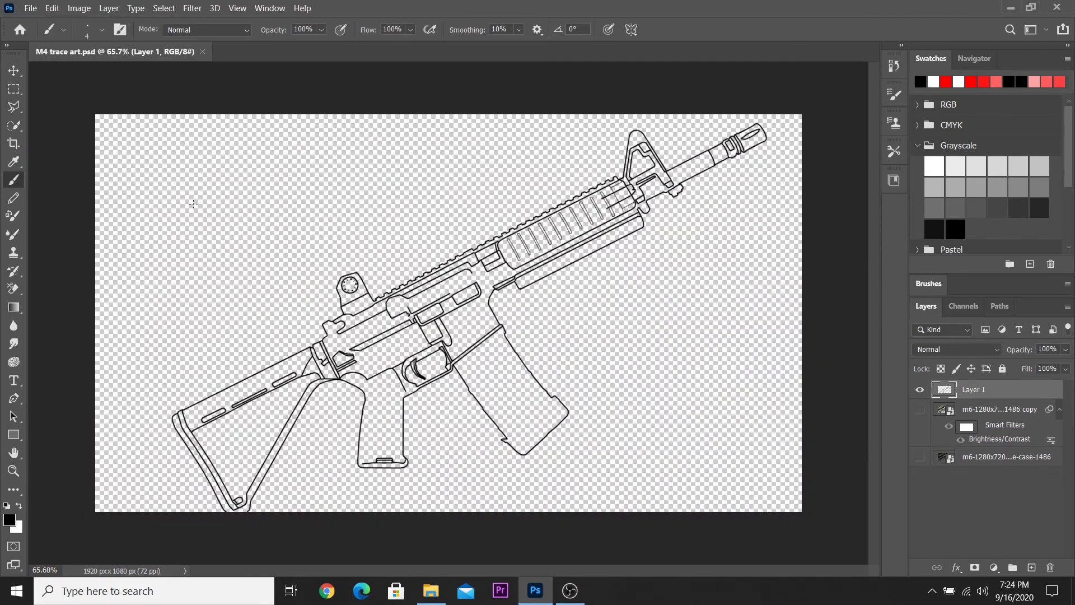
{"action": "left_click", "coordinate": [920, 409]}
{"action": "scroll", "coordinate": [493, 365], "scroll_direction": "up", "scroll_amount": 2}
{"action": "scroll", "coordinate": [494, 365], "scroll_direction": "up", "scroll_amount": 2}
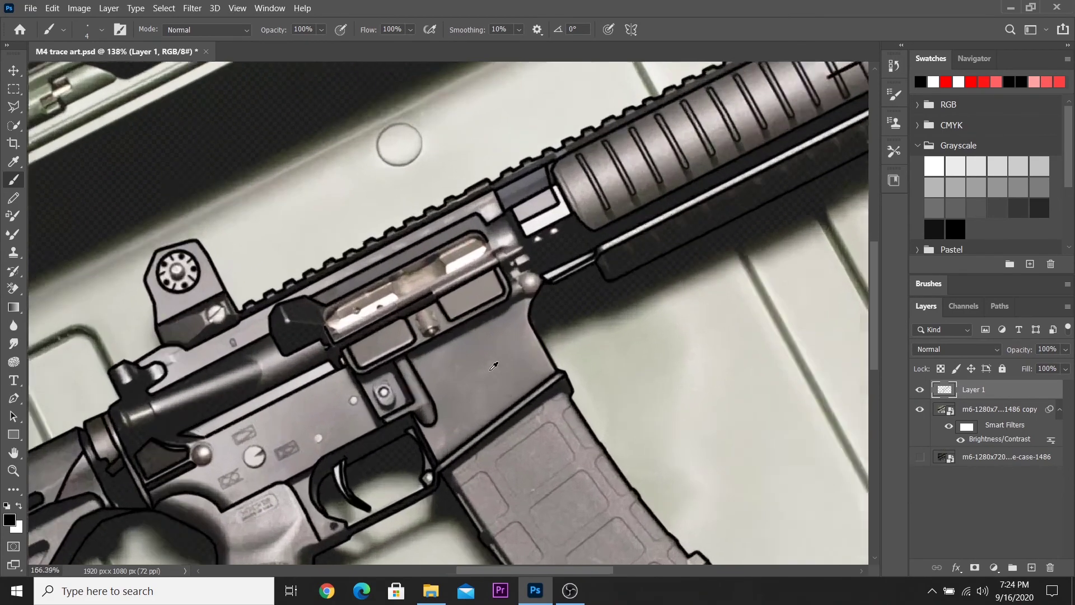
{"action": "scroll", "coordinate": [493, 365], "scroll_direction": "up", "scroll_amount": 2}
{"action": "scroll", "coordinate": [448, 335], "scroll_direction": "down", "scroll_amount": 1}
{"action": "scroll", "coordinate": [426, 325], "scroll_direction": "up", "scroll_amount": 1}
Set the brush hardness to 98% and collapse the Special Effects brushes group.
{"action": "right_click", "coordinate": [414, 318]}
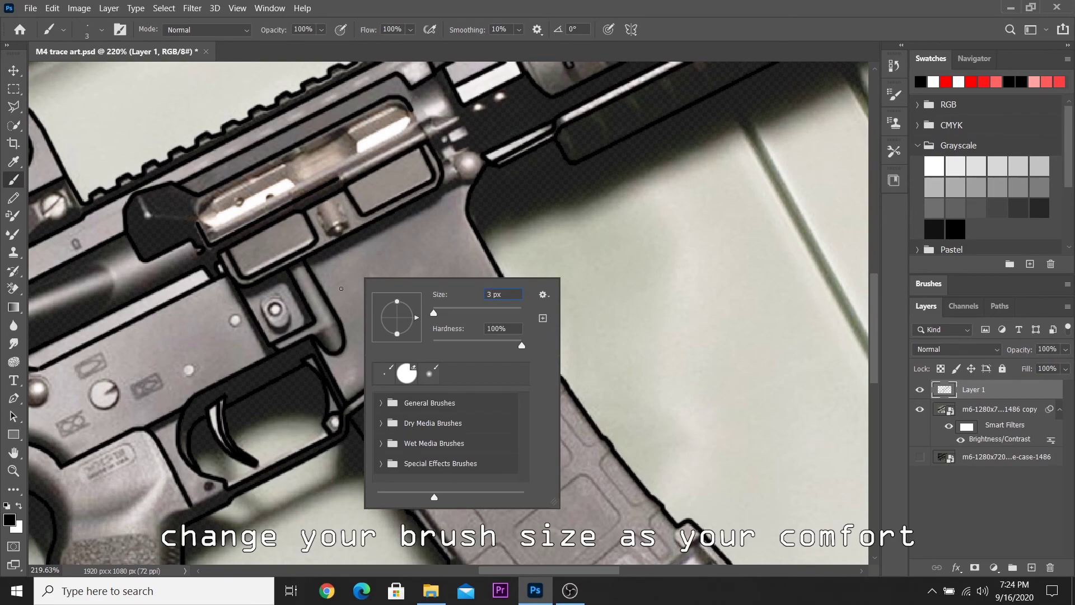
{"action": "key", "text": "BackSpace"}
{"action": "key", "text": "BackSpace"}
{"action": "type", "text": "98"}
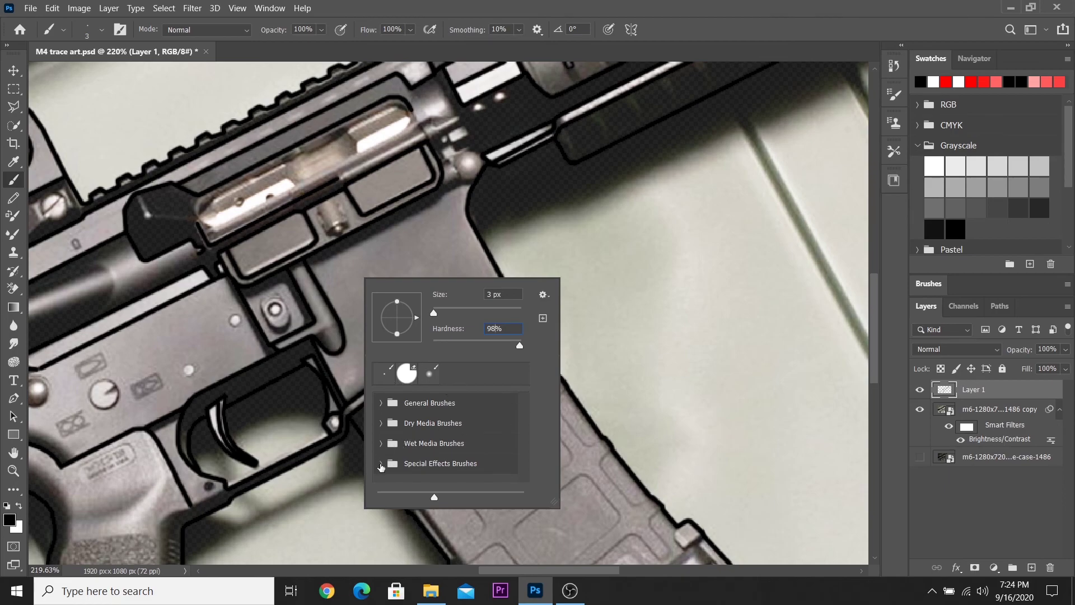
{"action": "scroll", "coordinate": [415, 456], "scroll_direction": "down", "scroll_amount": 2}
{"action": "scroll", "coordinate": [406, 473], "scroll_direction": "down", "scroll_amount": 1}
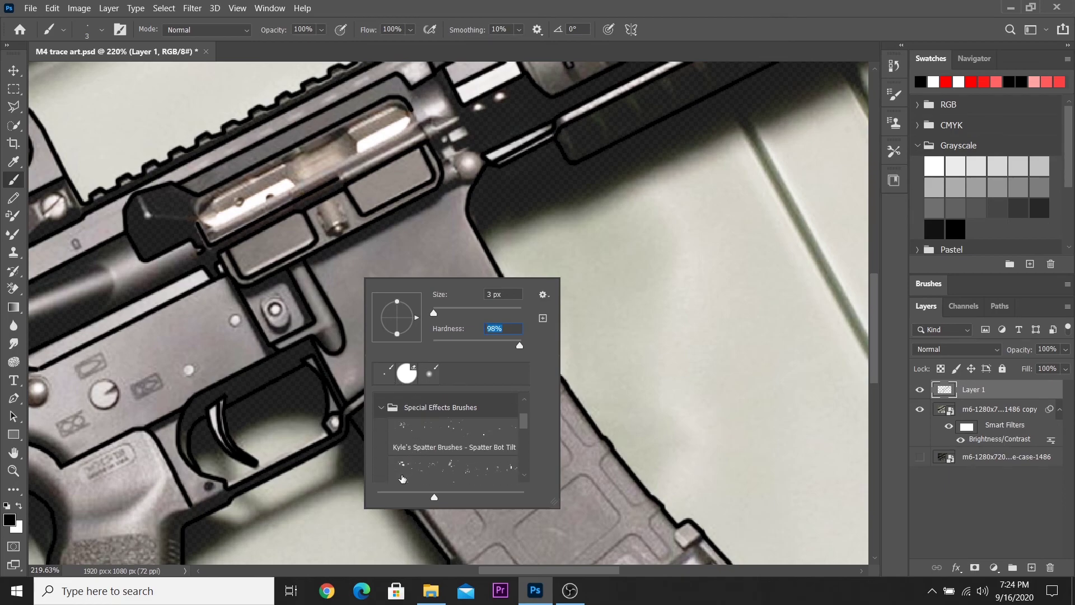
{"action": "scroll", "coordinate": [403, 469], "scroll_direction": "down", "scroll_amount": 2}
{"action": "scroll", "coordinate": [403, 470], "scroll_direction": "down", "scroll_amount": 1}
{"action": "scroll", "coordinate": [403, 469], "scroll_direction": "down", "scroll_amount": 1}
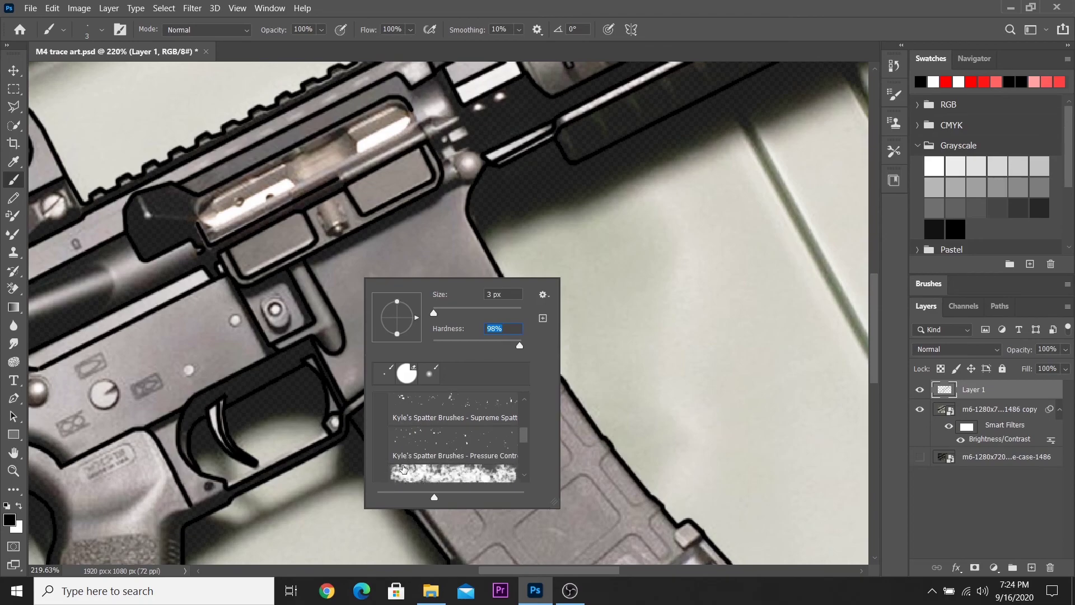
{"action": "scroll", "coordinate": [403, 470], "scroll_direction": "down", "scroll_amount": 1}
{"action": "scroll", "coordinate": [403, 468], "scroll_direction": "up", "scroll_amount": 1}
{"action": "scroll", "coordinate": [403, 468], "scroll_direction": "up", "scroll_amount": 2}
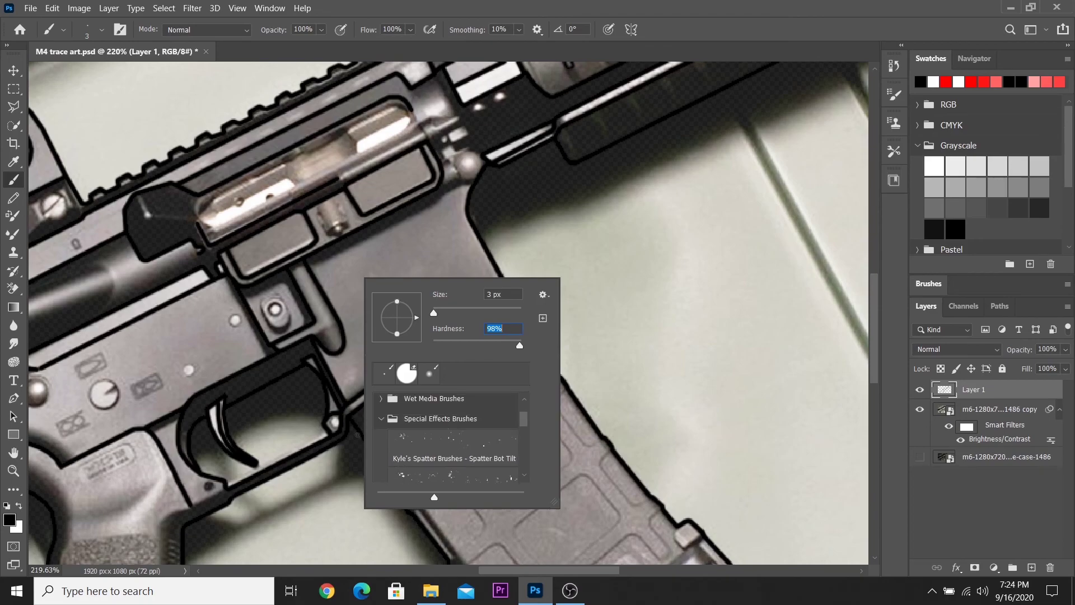
{"action": "left_click", "coordinate": [381, 419]}
{"action": "key", "text": "Return"}
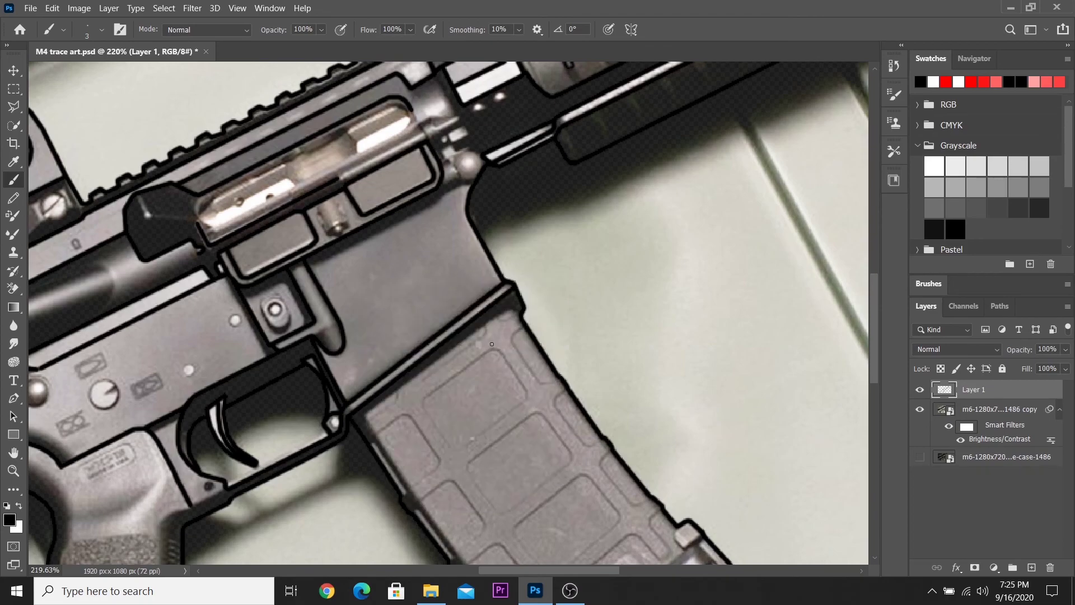
Pan to the round knob and selector circle and check the brush size.
{"action": "scroll", "coordinate": [492, 343], "scroll_direction": "down", "scroll_amount": 3}
{"action": "scroll", "coordinate": [589, 96], "scroll_direction": "up", "scroll_amount": 6}
{"action": "scroll", "coordinate": [589, 96], "scroll_direction": "down", "scroll_amount": 2}
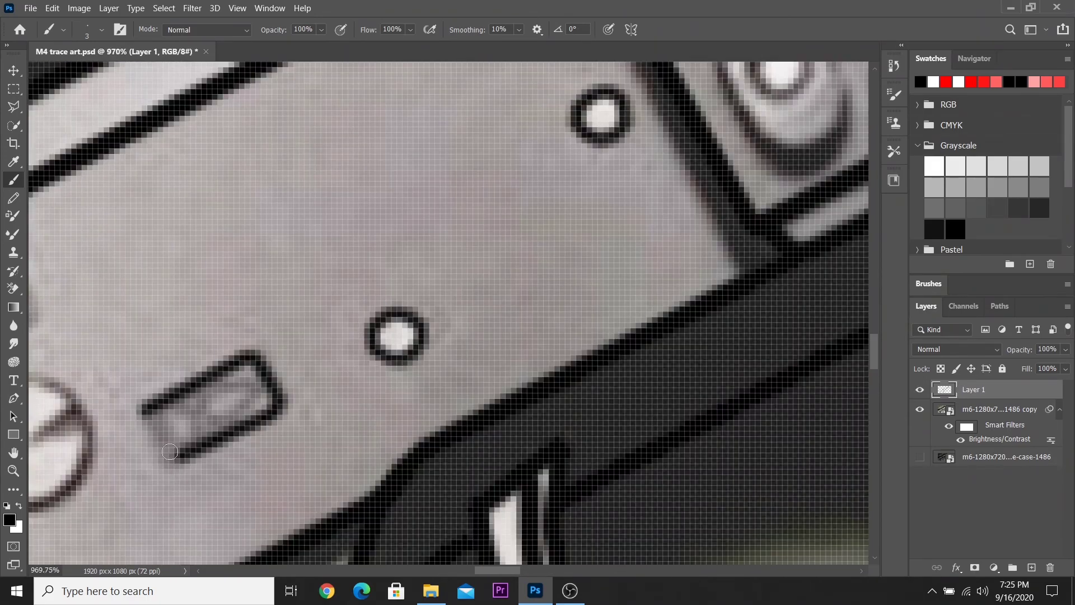
{"action": "scroll", "coordinate": [238, 281], "scroll_direction": "up", "scroll_amount": 3}
{"action": "left_click_drag", "start_coordinate": [165, 449], "coordinate": [238, 281]}
{"action": "scroll", "coordinate": [238, 281], "scroll_direction": "down", "scroll_amount": 1}
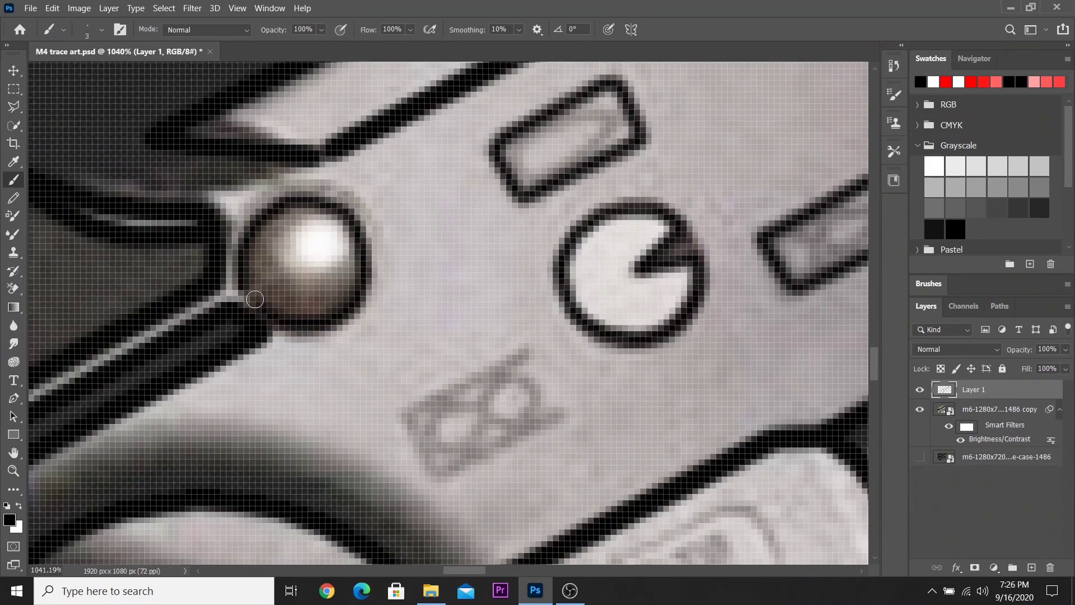
{"action": "scroll", "coordinate": [252, 299], "scroll_direction": "down", "scroll_amount": 3}
{"action": "scroll", "coordinate": [412, 319], "scroll_direction": "up", "scroll_amount": 3}
{"action": "scroll", "coordinate": [352, 376], "scroll_direction": "up", "scroll_amount": 1}
{"action": "right_click", "coordinate": [597, 326]}
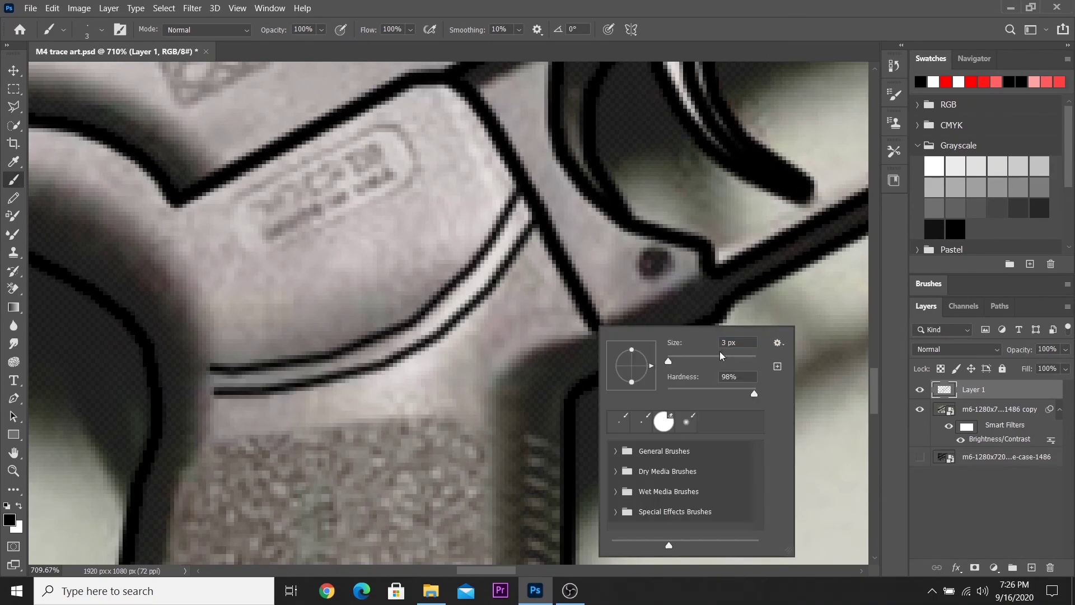
{"action": "key", "text": "Return"}
{"action": "scroll", "coordinate": [627, 316], "scroll_direction": "down", "scroll_amount": 1}
{"action": "scroll", "coordinate": [628, 315], "scroll_direction": "down", "scroll_amount": 2}
{"action": "scroll", "coordinate": [233, 485], "scroll_direction": "up", "scroll_amount": 3}
Set the brush size to 4 px through the brush settings.
{"action": "left_click", "coordinate": [31, 8]}
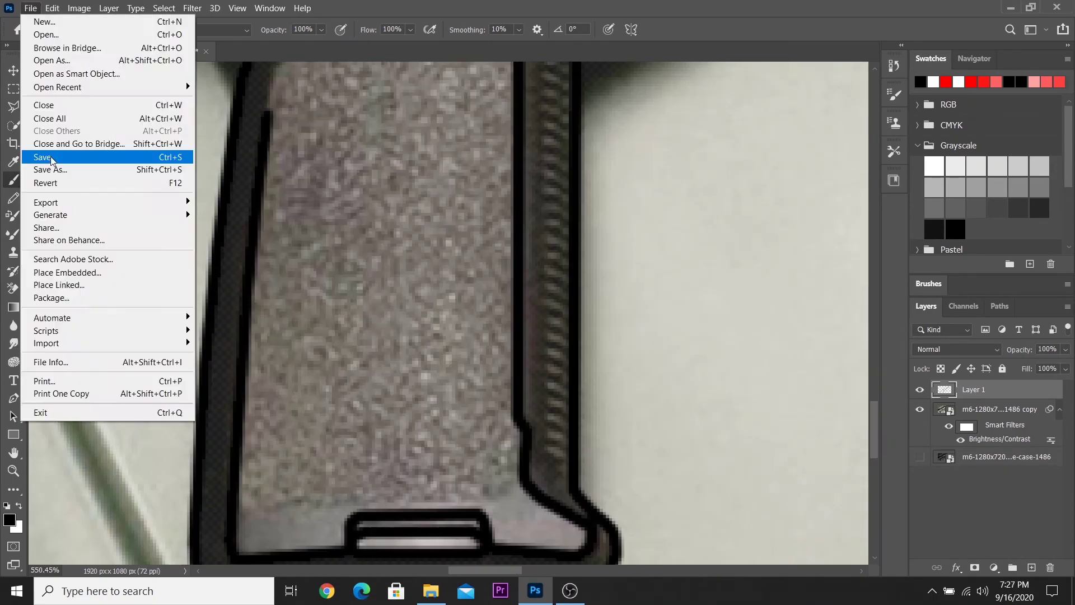
{"action": "key", "text": "Escape"}
{"action": "scroll", "coordinate": [838, 354], "scroll_direction": "up", "scroll_amount": 5}
{"action": "key", "text": "bracketleft"}
{"action": "scroll", "coordinate": [838, 354], "scroll_direction": "down", "scroll_amount": 2}
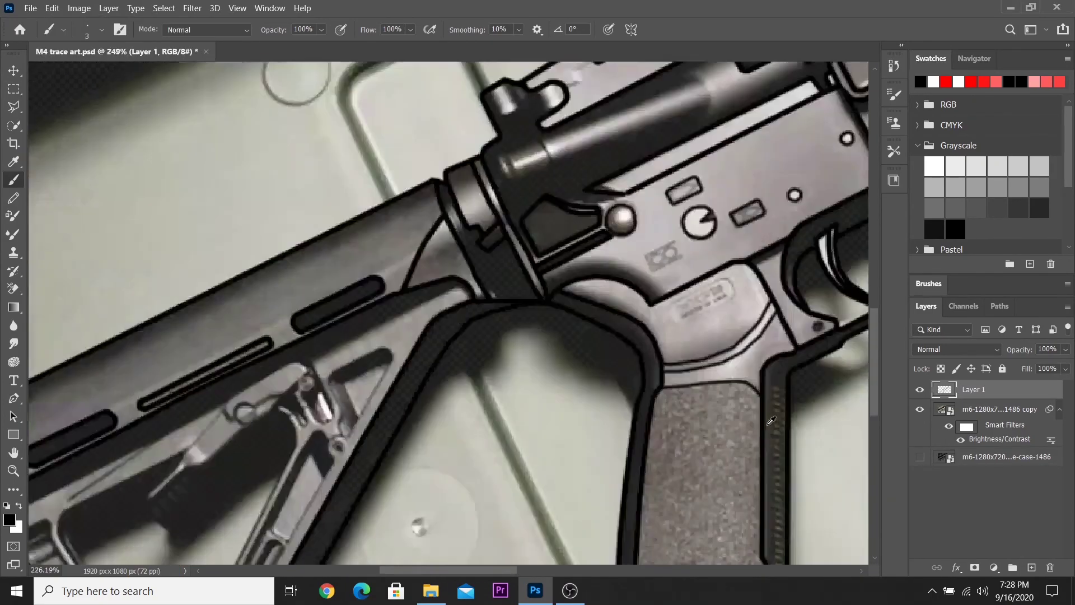
{"action": "scroll", "coordinate": [672, 336], "scroll_direction": "down", "scroll_amount": 3}
{"action": "scroll", "coordinate": [492, 364], "scroll_direction": "up", "scroll_amount": 5}
{"action": "right_click", "coordinate": [192, 264]}
{"action": "key", "text": "Return"}
{"action": "key", "text": "bracketright"}
Pan over the magazine area and shrink the brush to 3 px.
{"action": "scroll", "coordinate": [592, 75], "scroll_direction": "down", "scroll_amount": 2}
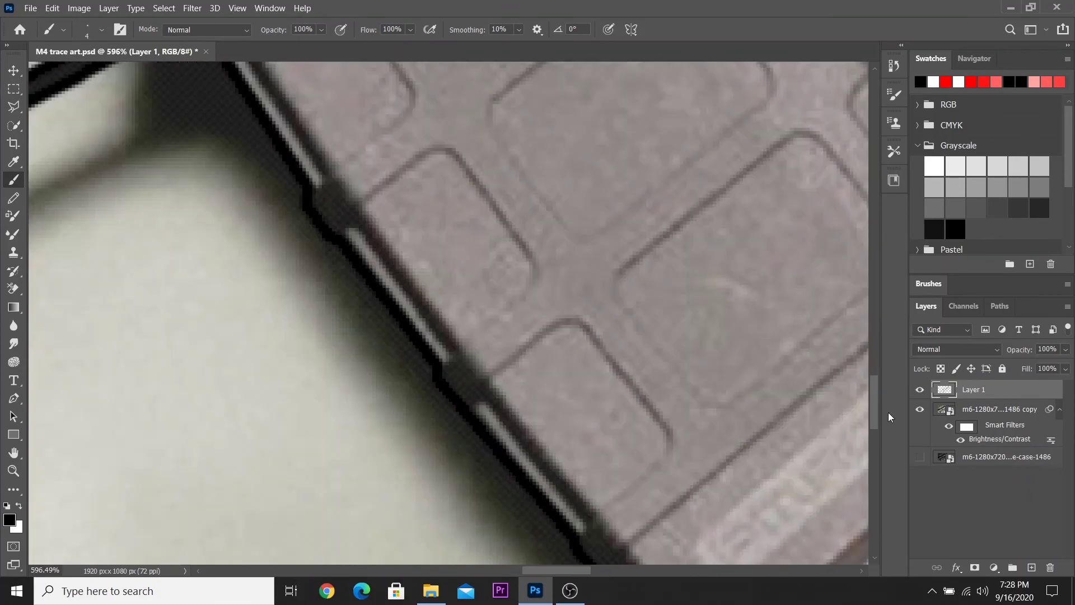
{"action": "scroll", "coordinate": [843, 205], "scroll_direction": "up", "scroll_amount": 2}
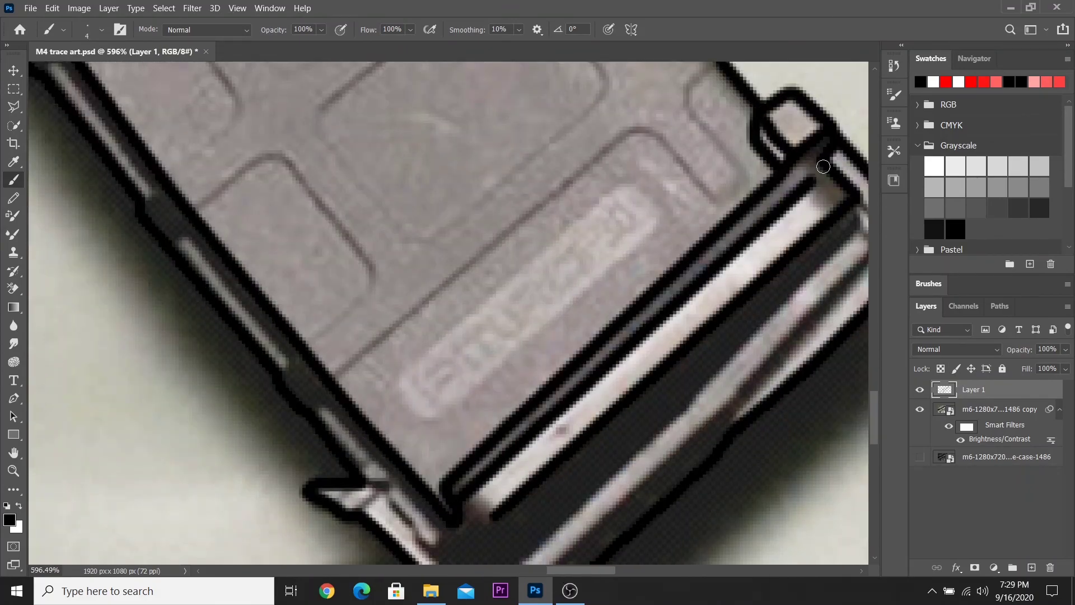
{"action": "scroll", "coordinate": [818, 162], "scroll_direction": "up", "scroll_amount": 2}
{"action": "scroll", "coordinate": [727, 280], "scroll_direction": "right", "scroll_amount": 3}
{"action": "scroll", "coordinate": [448, 336], "scroll_direction": "down", "scroll_amount": 3}
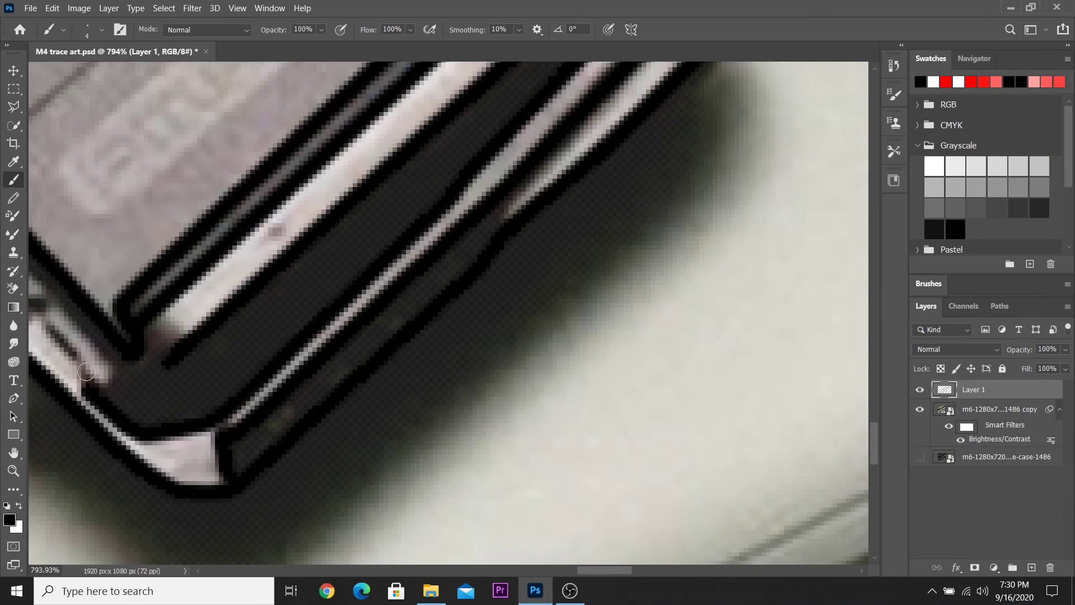
{"action": "scroll", "coordinate": [224, 224], "scroll_direction": "left", "scroll_amount": 3}
{"action": "scroll", "coordinate": [609, 560], "scroll_direction": "down", "scroll_amount": 3}
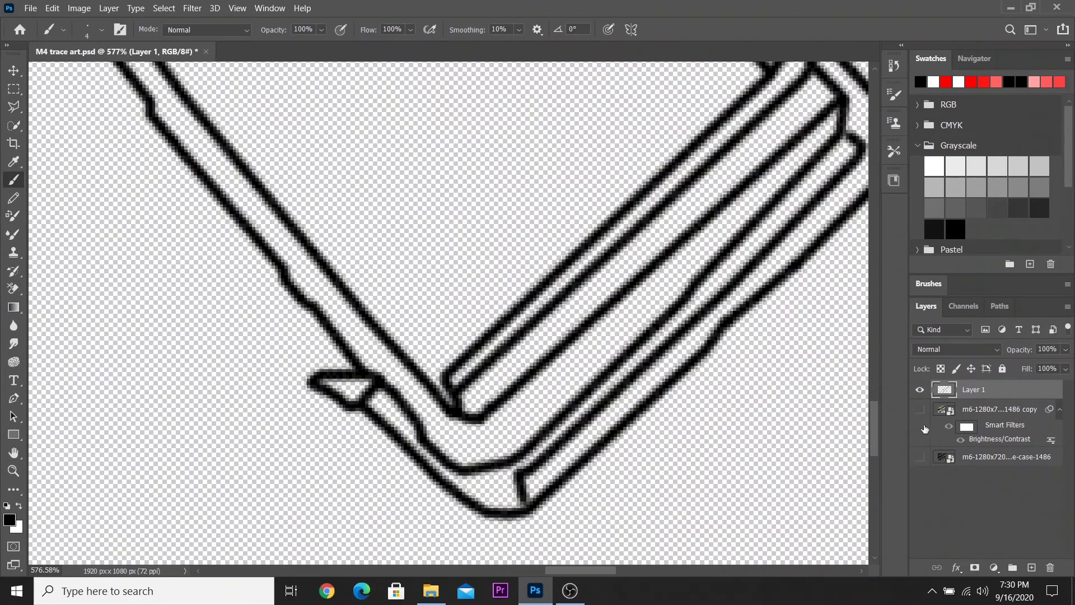
{"action": "scroll", "coordinate": [760, 198], "scroll_direction": "up", "scroll_amount": 2}
{"action": "key", "text": "bracketleft"}
{"action": "scroll", "coordinate": [381, 355], "scroll_direction": "up", "scroll_amount": 1}
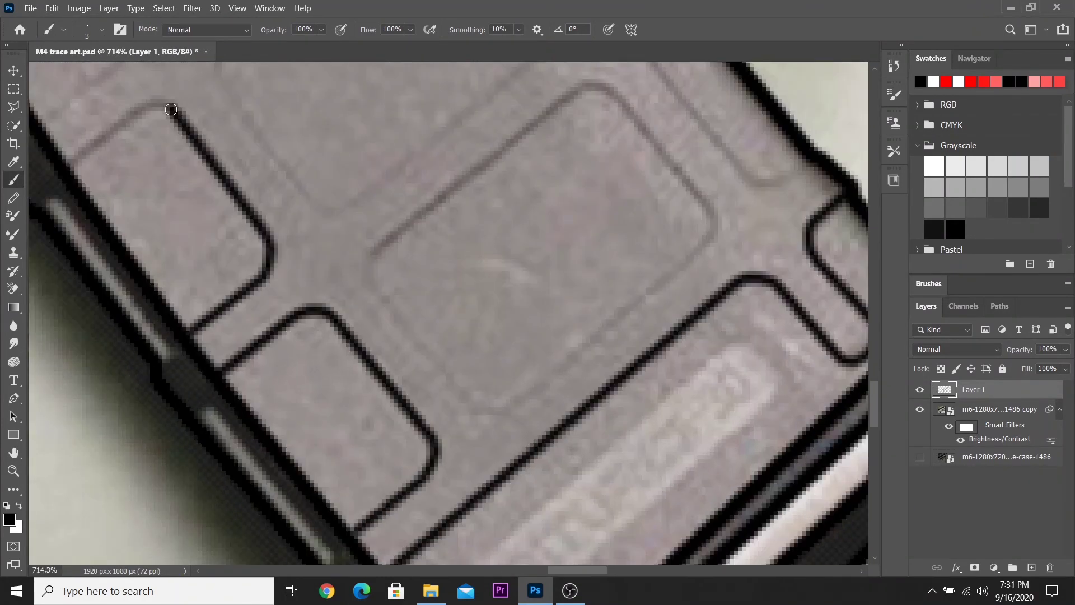
{"action": "scroll", "coordinate": [506, 426], "scroll_direction": "up", "scroll_amount": 3}
Trace the magazine's recessed panel outlines and a short panel edge in black.
{"action": "left_click_drag", "start_coordinate": [387, 336], "coordinate": [706, 330]}
{"action": "scroll", "coordinate": [668, 355], "scroll_direction": "up", "scroll_amount": 1}
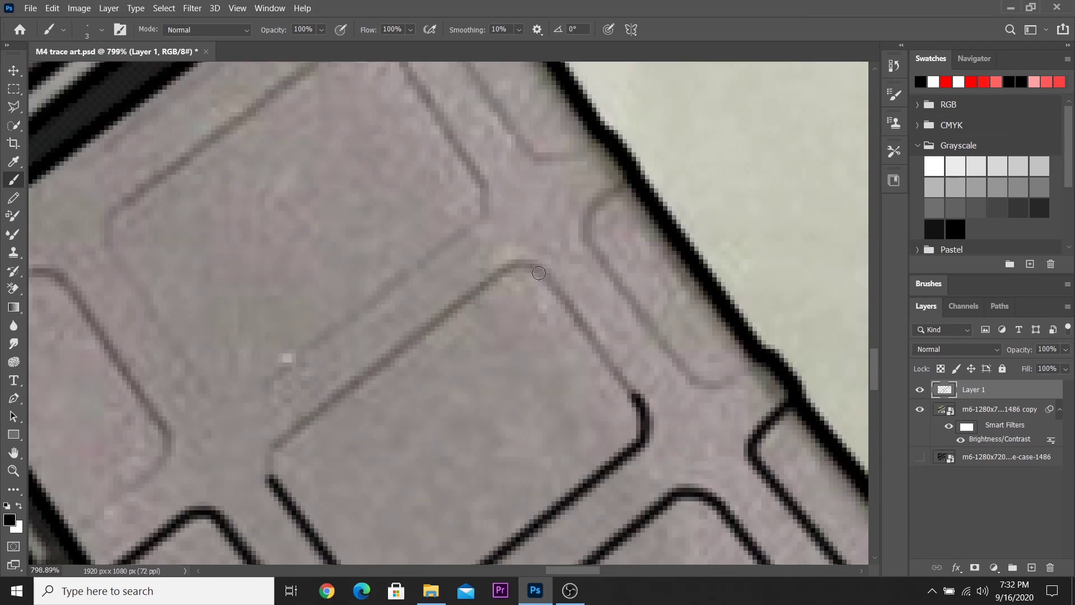
{"action": "left_click_drag", "start_coordinate": [110, 209], "coordinate": [110, 249]}
{"action": "scroll", "coordinate": [313, 117], "scroll_direction": "up", "scroll_amount": 1}
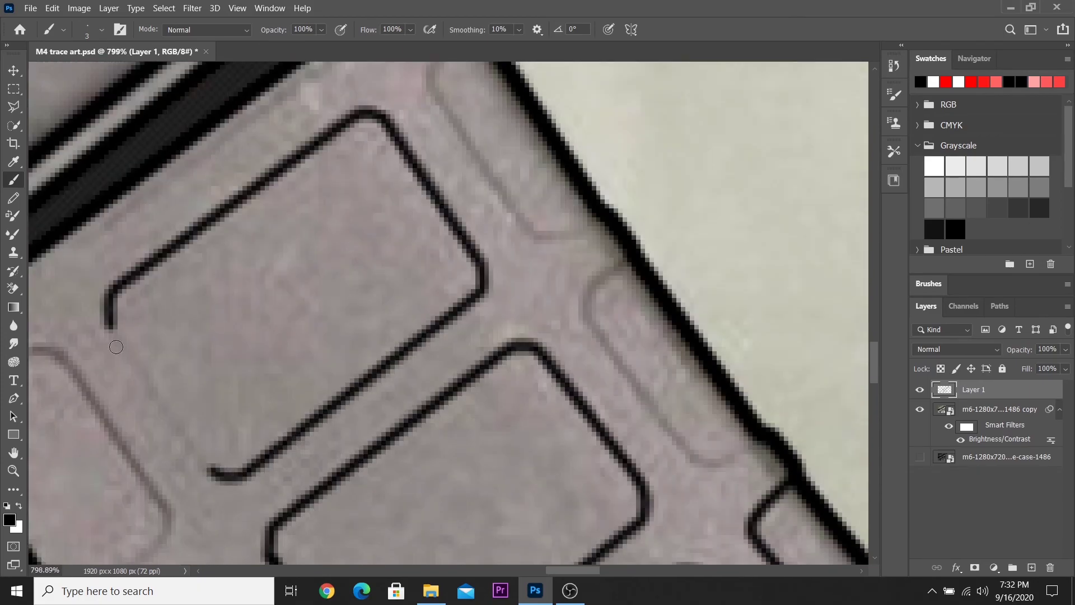
{"action": "left_click_drag", "start_coordinate": [384, 241], "coordinate": [560, 426]}
{"action": "scroll", "coordinate": [539, 460], "scroll_direction": "up", "scroll_amount": 1}
{"action": "scroll", "coordinate": [539, 460], "scroll_direction": "down", "scroll_amount": 6}
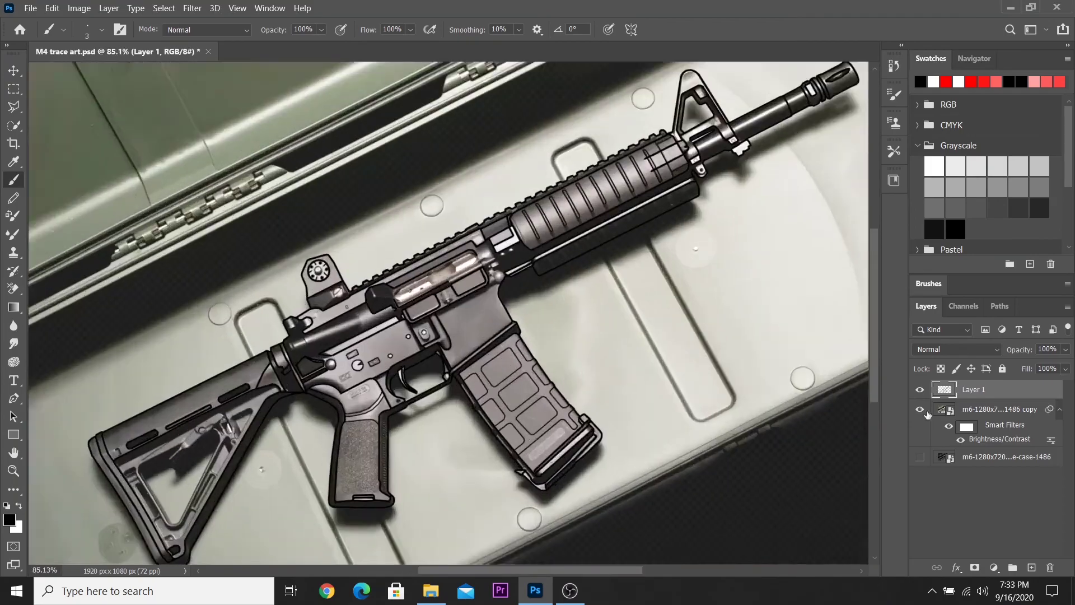
{"action": "scroll", "coordinate": [504, 404], "scroll_direction": "up", "scroll_amount": 3}
{"action": "scroll", "coordinate": [355, 238], "scroll_direction": "up", "scroll_amount": 2}
{"action": "scroll", "coordinate": [451, 317], "scroll_direction": "up", "scroll_amount": 1}
Set the brush size to 4 px in the brush settings.
{"action": "scroll", "coordinate": [336, 340], "scroll_direction": "up", "scroll_amount": 1}
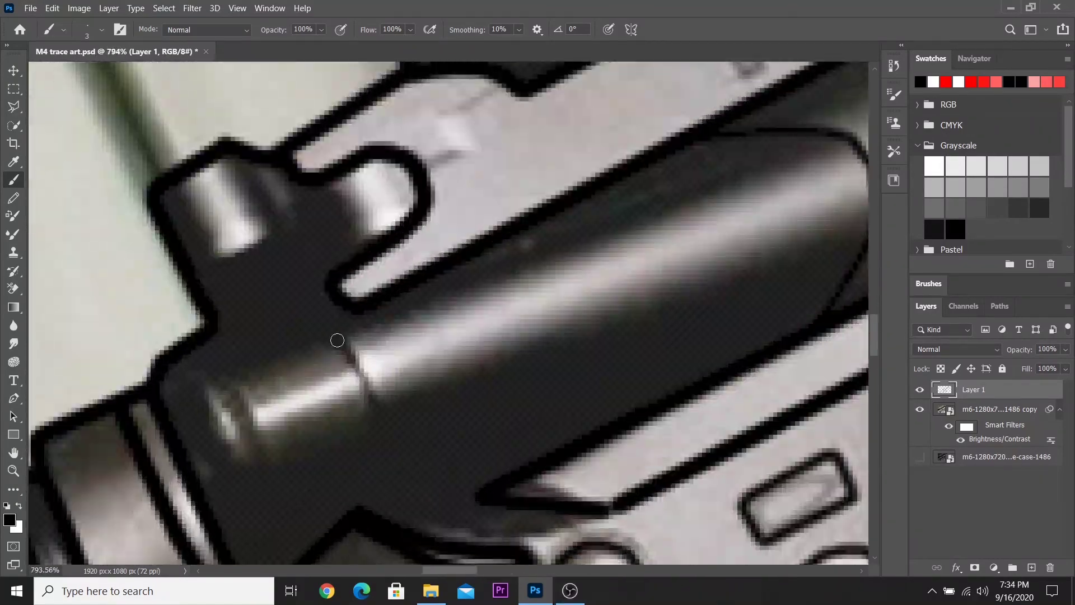
{"action": "scroll", "coordinate": [104, 476], "scroll_direction": "down", "scroll_amount": 2}
{"action": "scroll", "coordinate": [650, 202], "scroll_direction": "down", "scroll_amount": 2}
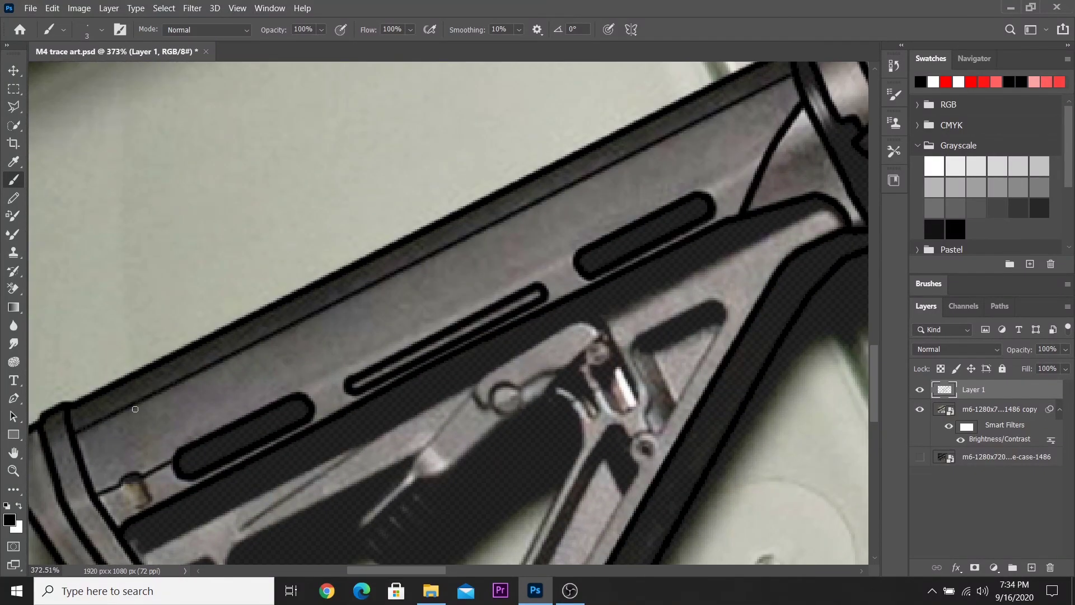
{"action": "right_click", "coordinate": [670, 268]}
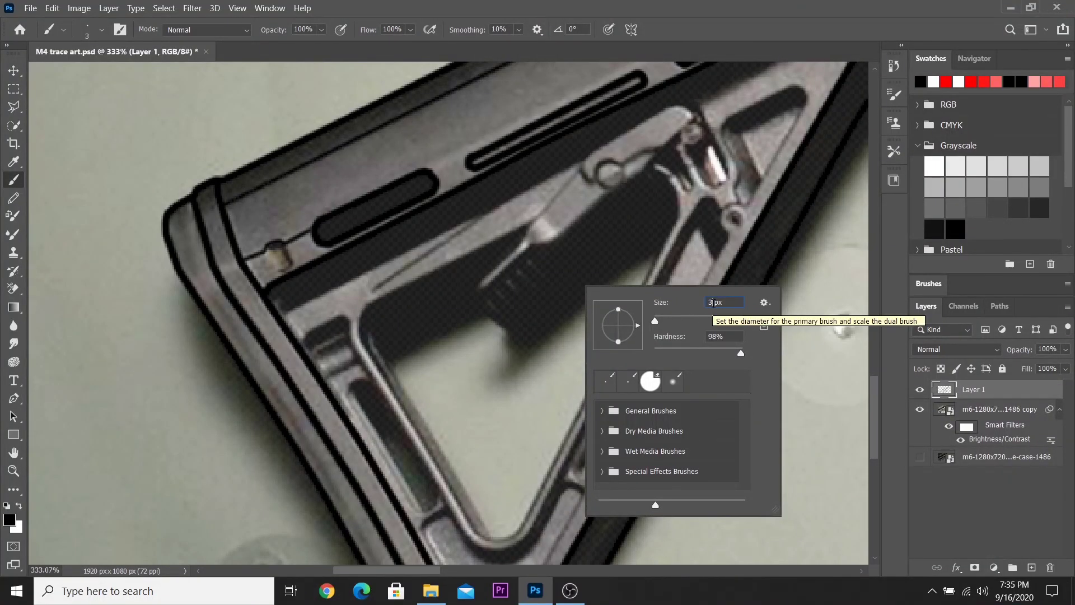
{"action": "type", "text": "4"}
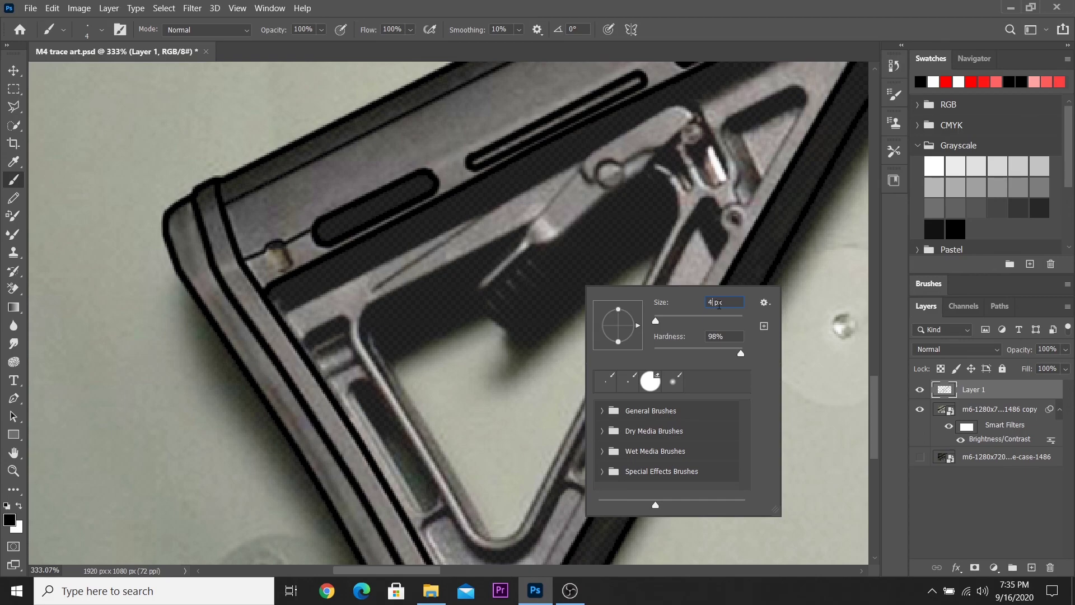
{"action": "key", "text": "Return"}
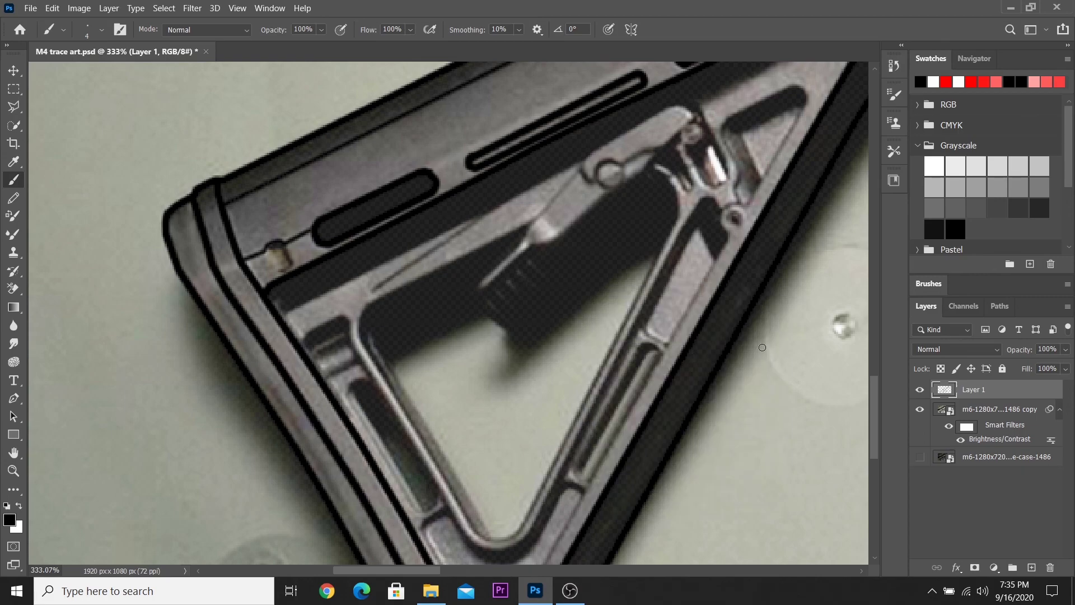
Draw straight 4 px lines along the buttstock's inner upper frame edge.
{"action": "scroll", "coordinate": [563, 494], "scroll_direction": "up", "scroll_amount": 1, "text": "alt"}
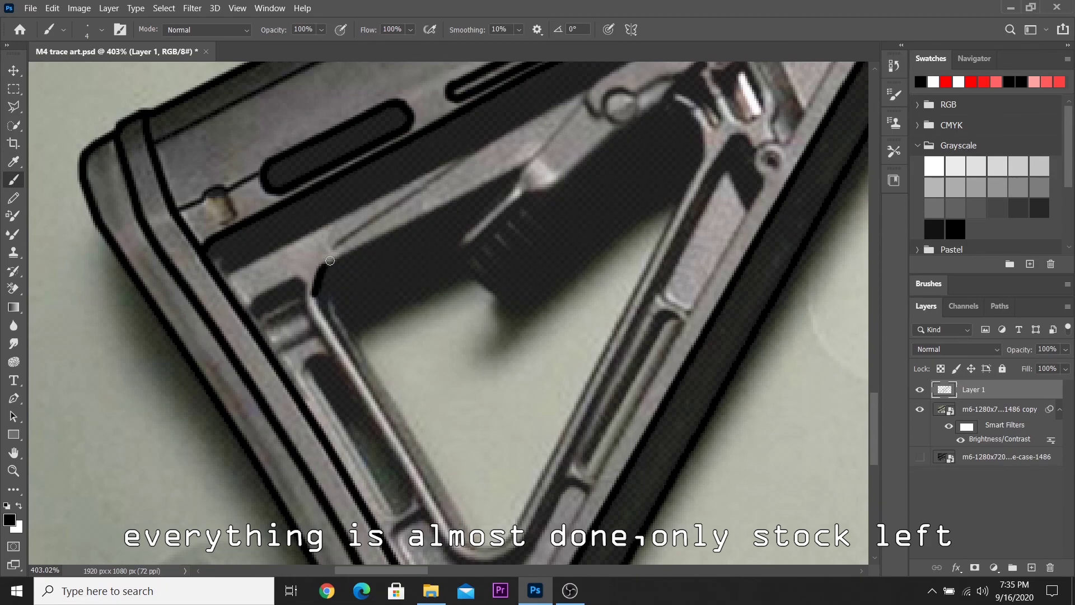
{"action": "left_click", "coordinate": [520, 167], "text": "shift"}
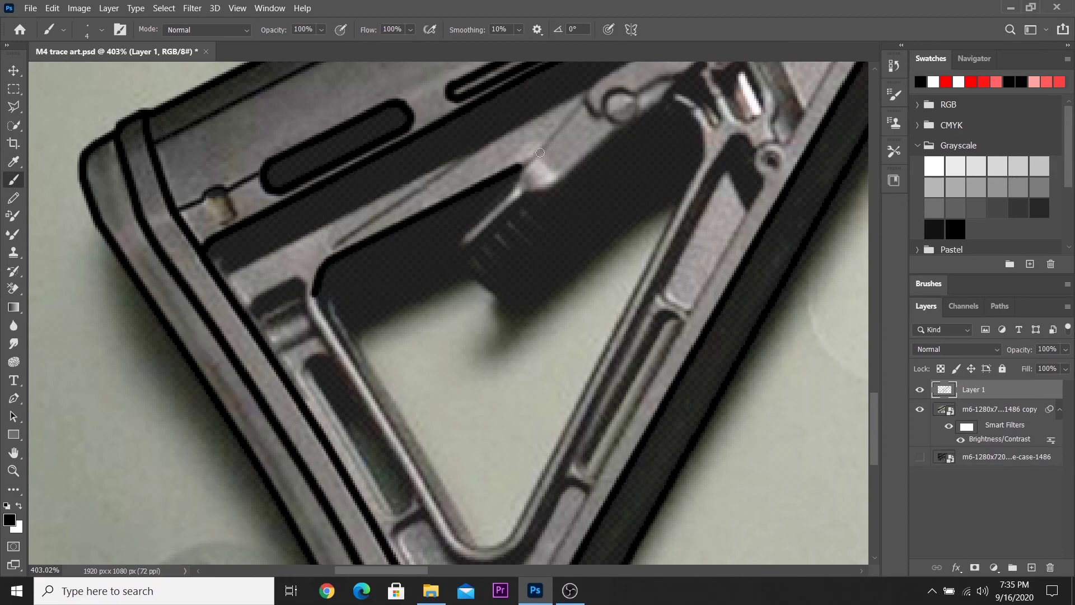
{"action": "left_click", "coordinate": [583, 98], "text": "shift"}
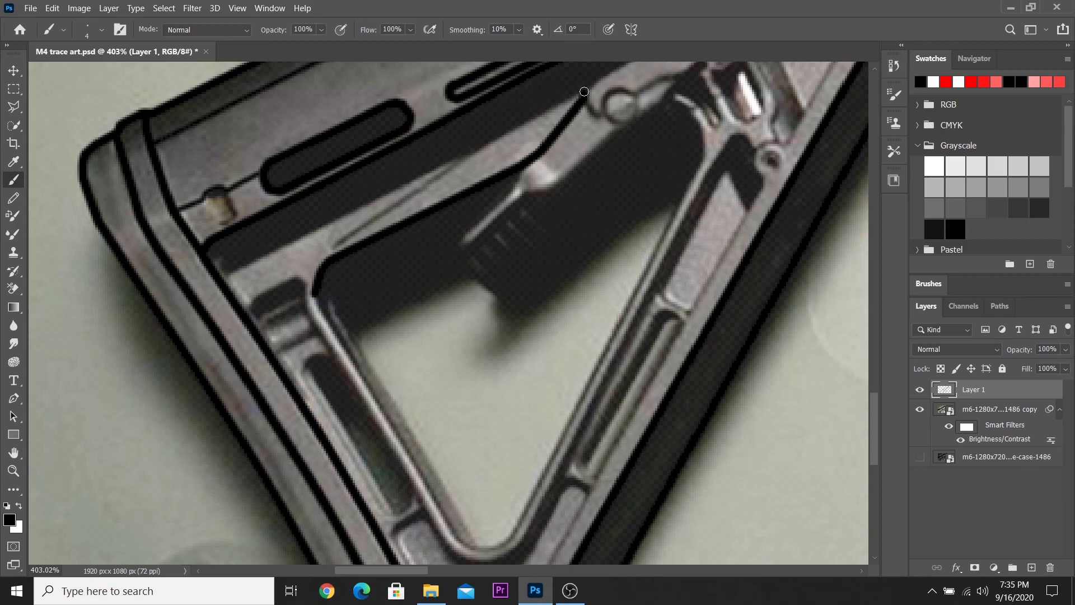
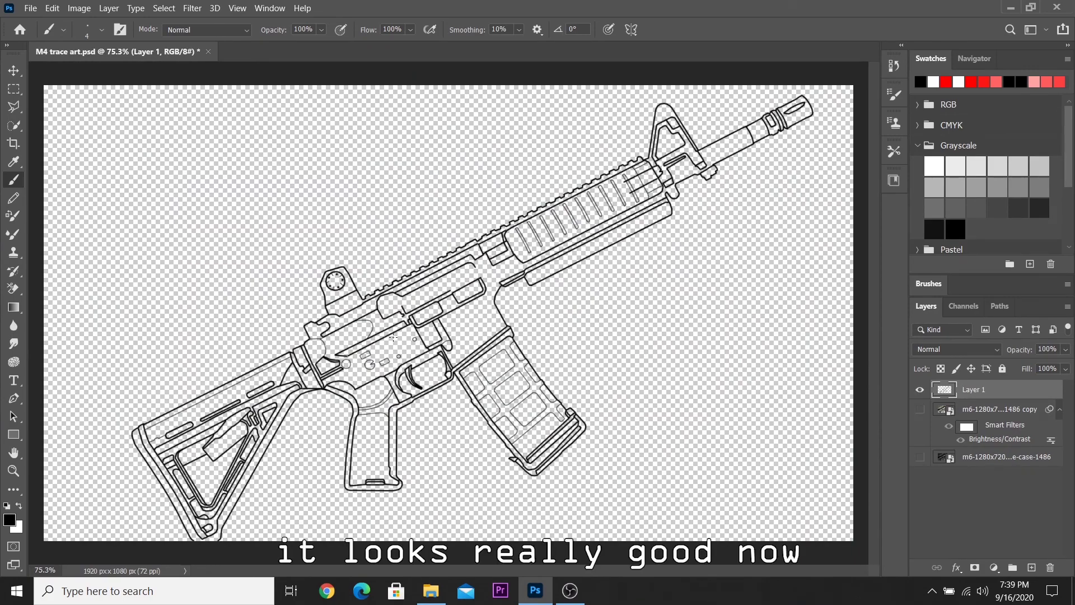
Save M4 trace art.psd twice, checking the reference photo beneath the trace in between.
{"action": "left_click", "coordinate": [32, 7]}
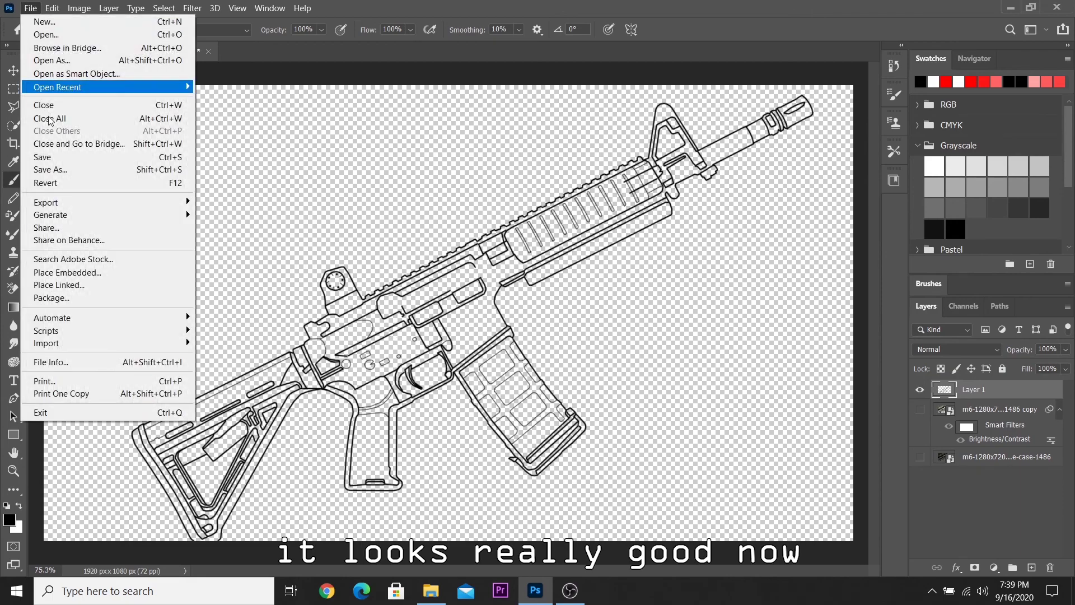
{"action": "left_click", "coordinate": [70, 159]}
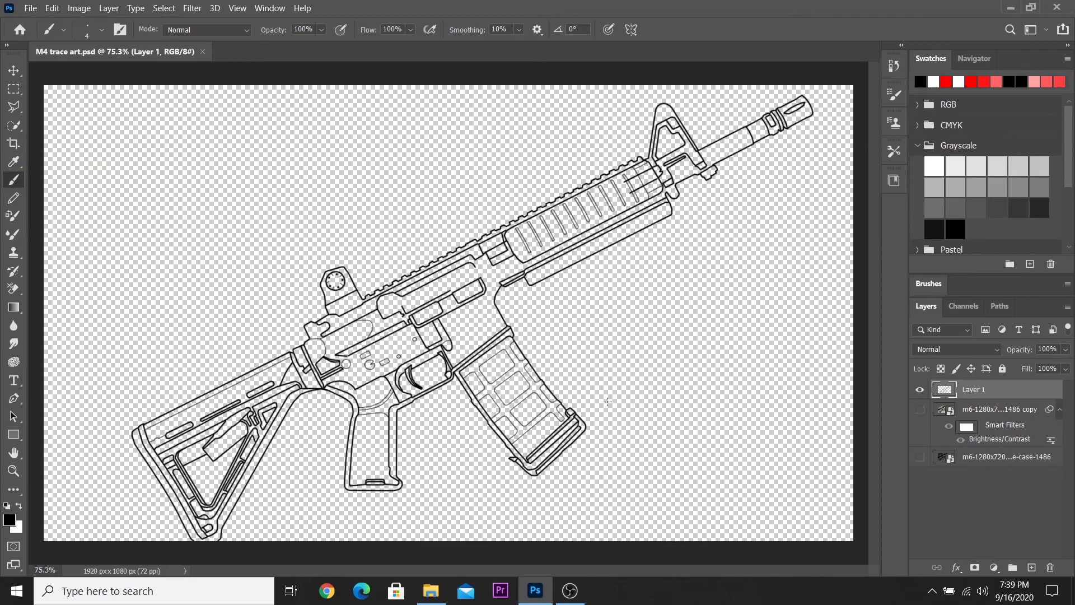
{"action": "left_click", "coordinate": [920, 409]}
{"action": "scroll", "coordinate": [316, 302], "scroll_direction": "up", "scroll_amount": 8}
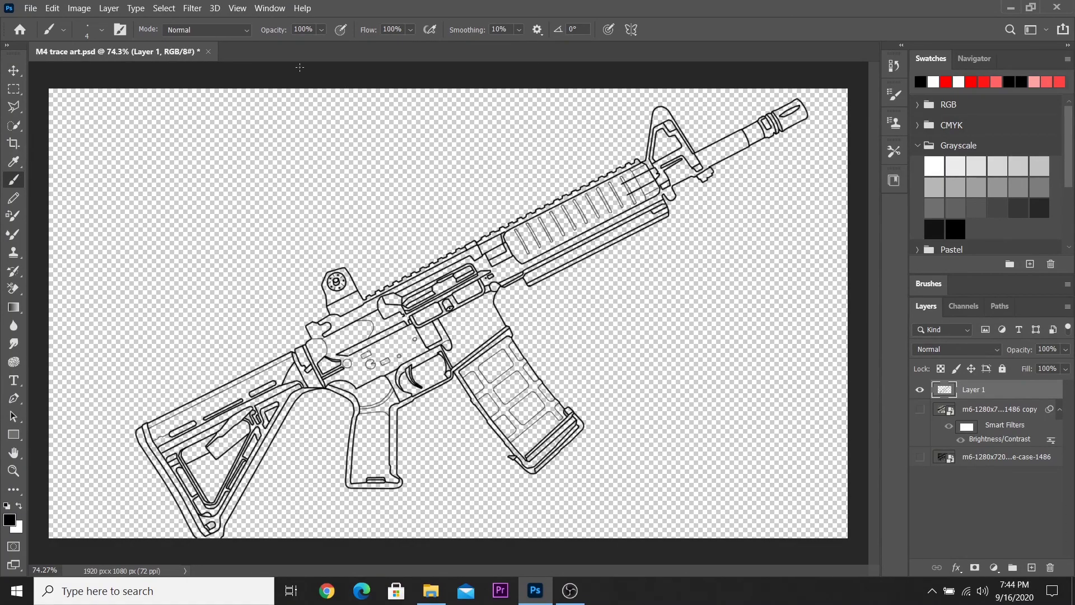
{"action": "left_click", "coordinate": [31, 8]}
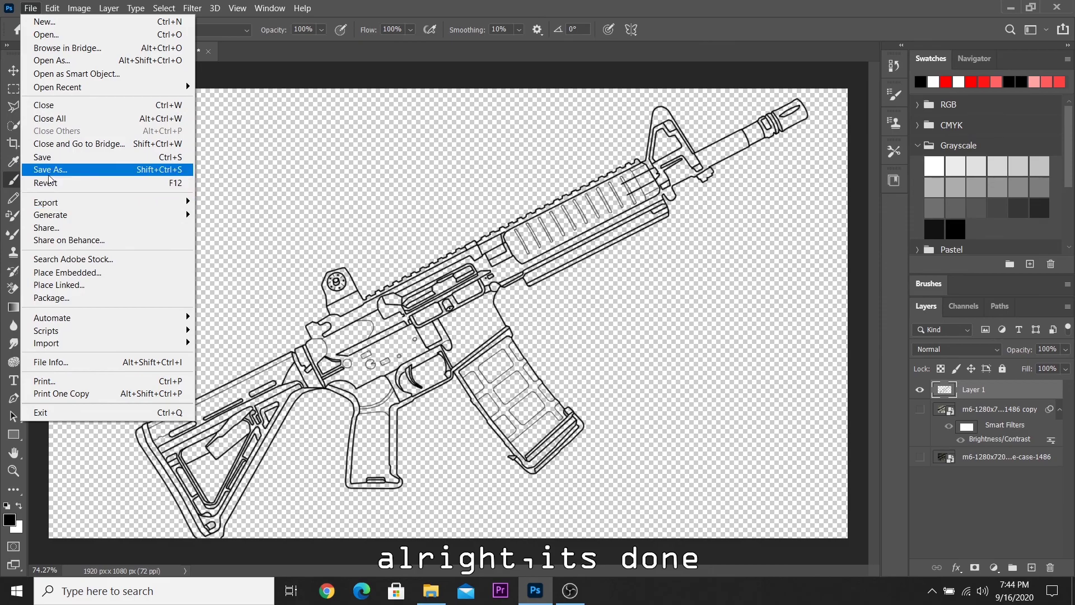
{"action": "left_click", "coordinate": [50, 157]}
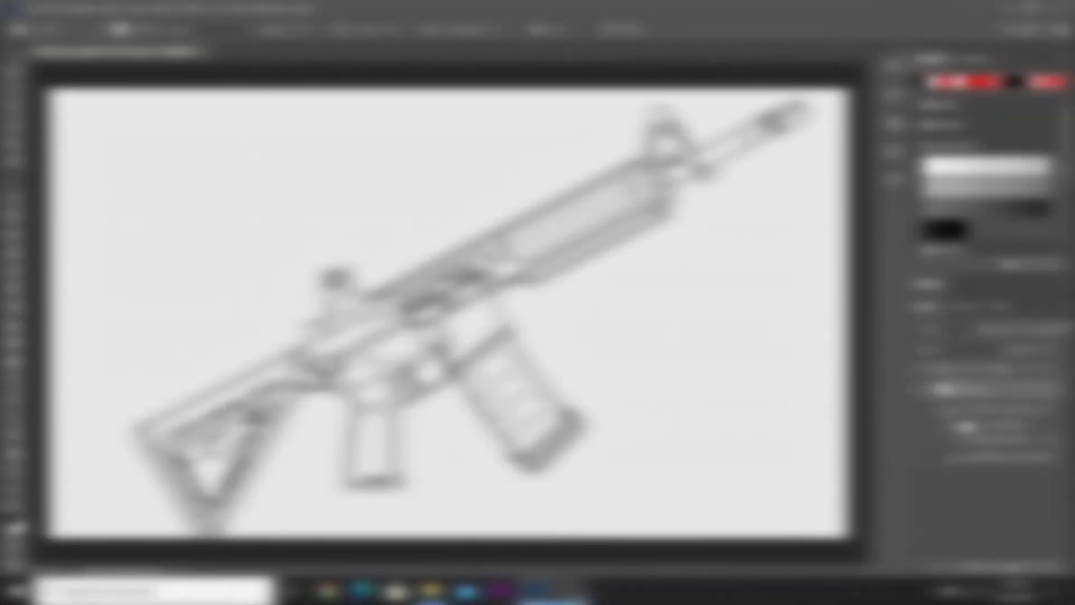
{"action": "scroll", "coordinate": [442, 251], "scroll_direction": "down", "scroll_amount": 1}
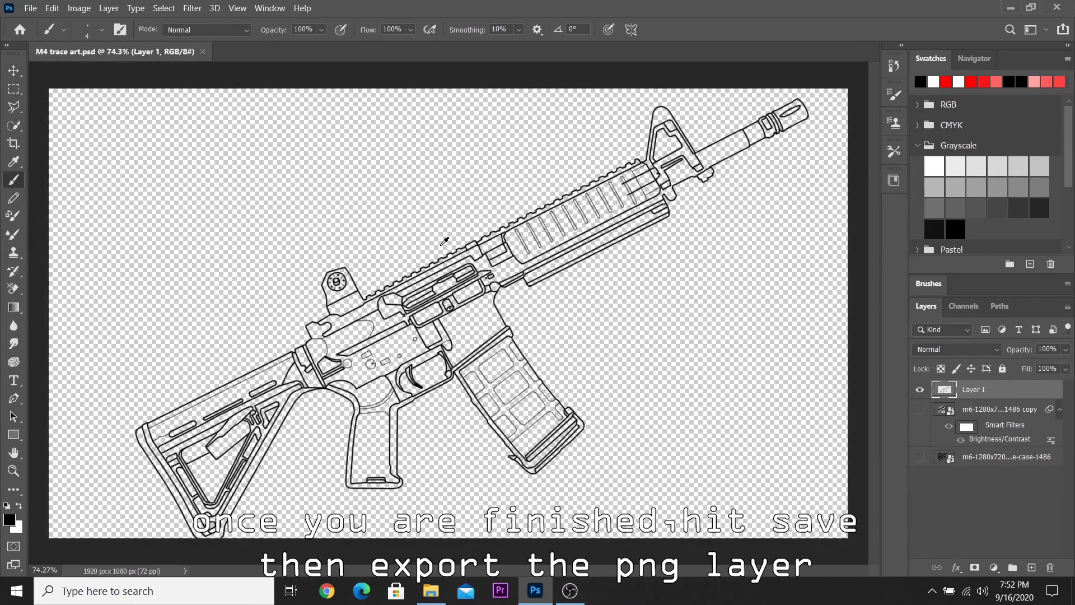
{"action": "scroll", "coordinate": [442, 251], "scroll_direction": "down", "scroll_amount": 1}
{"action": "scroll", "coordinate": [443, 251], "scroll_direction": "down", "scroll_amount": 1}
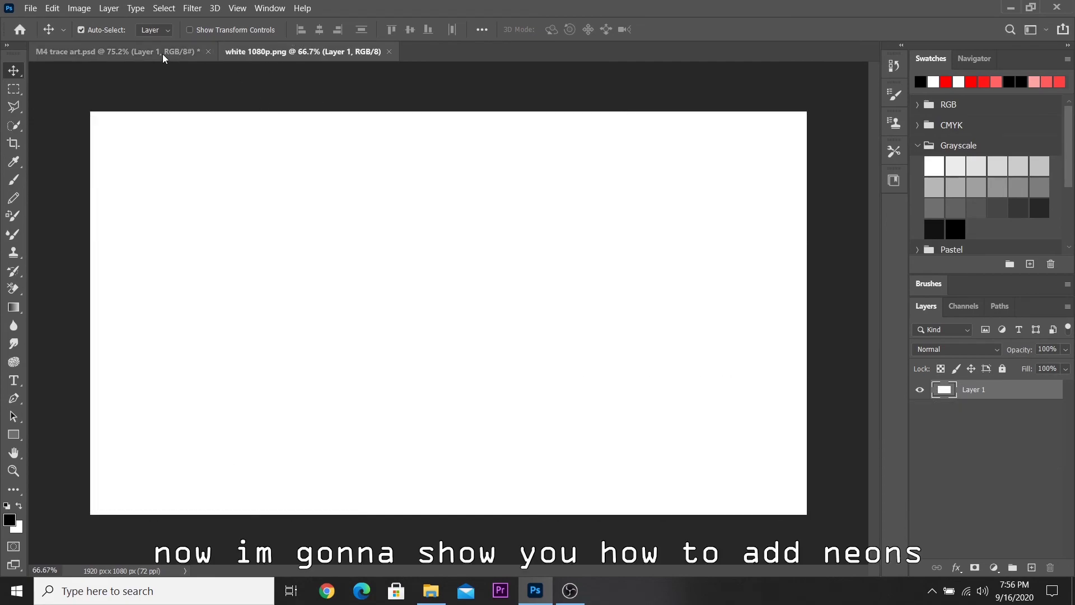
Duplicate the rifle line art into white 1080p.png and scale it to about 97%.
{"action": "left_click_drag", "start_coordinate": [262, 104], "coordinate": [176, 30]}
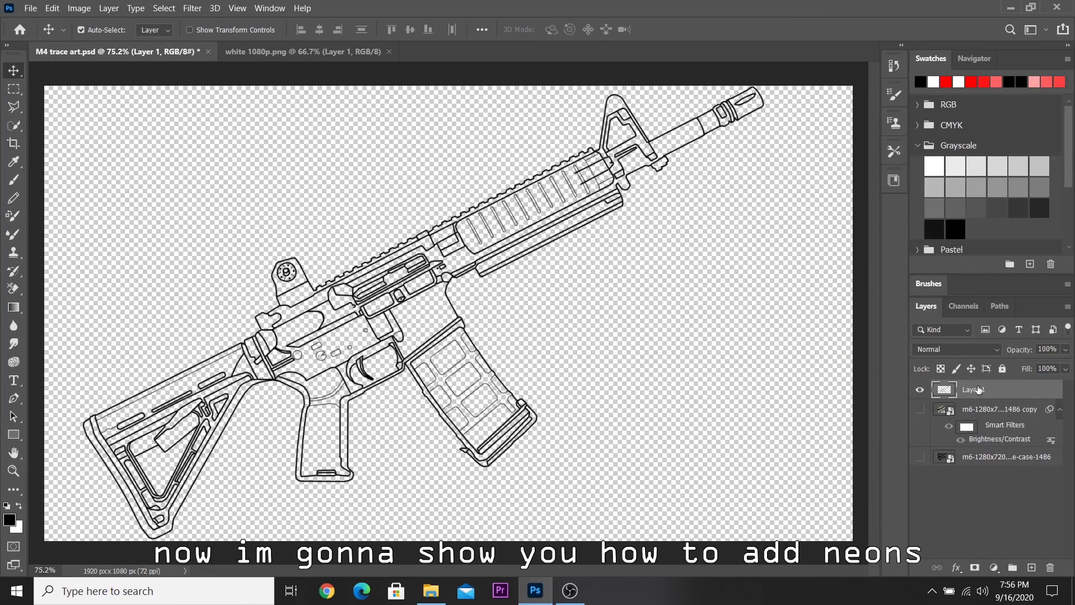
{"action": "key", "text": "ctrl+j"}
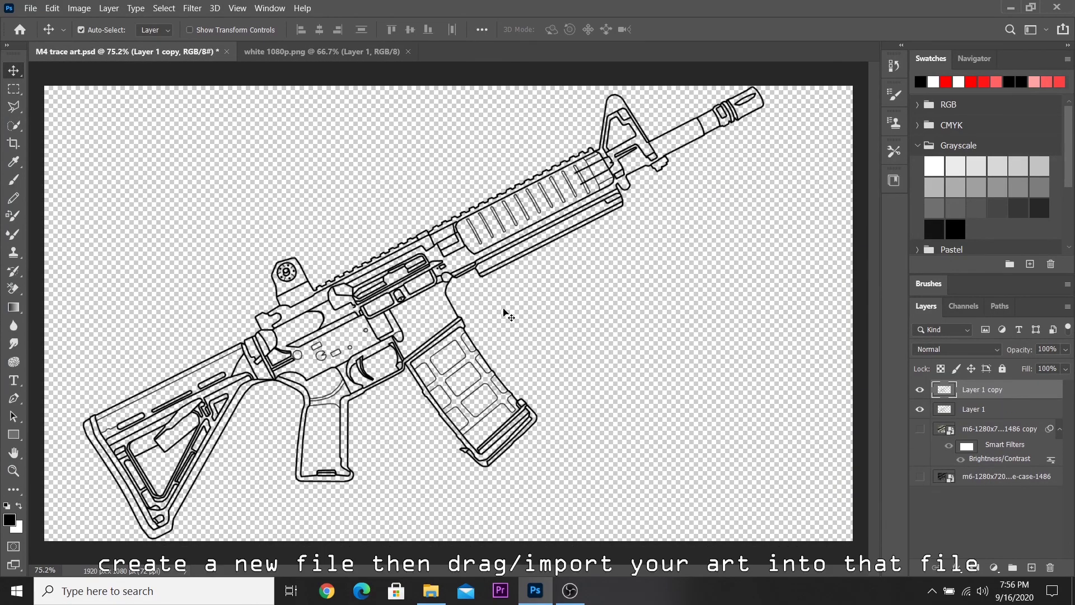
{"action": "mouse_move", "coordinate": [439, 228]}
{"action": "left_mouse_down"}
{"action": "mouse_move", "coordinate": [369, 63]}
{"action": "mouse_move", "coordinate": [395, 133]}
{"action": "left_mouse_up"}
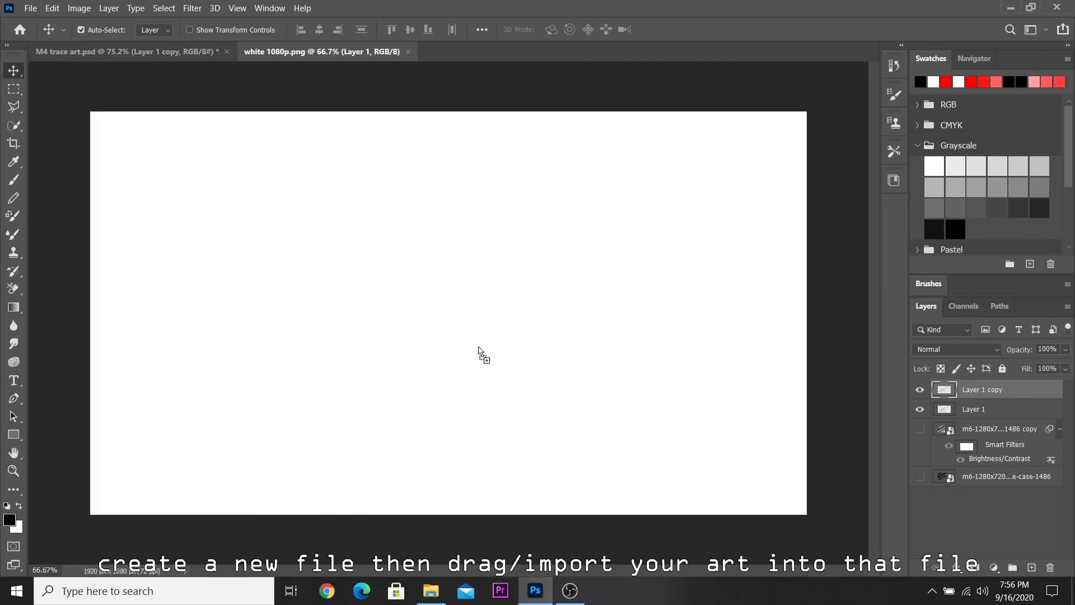
{"action": "mouse_move", "coordinate": [459, 303]}
{"action": "left_mouse_down"}
{"action": "mouse_move", "coordinate": [462, 263]}
{"action": "mouse_move", "coordinate": [724, 386]}
{"action": "left_mouse_up"}
{"action": "key", "text": "ctrl+t"}
{"action": "left_click_drag", "start_coordinate": [751, 111], "coordinate": [300, 279]}
{"action": "key", "text": "Return"}
{"action": "key", "text": "ctrl+0"}
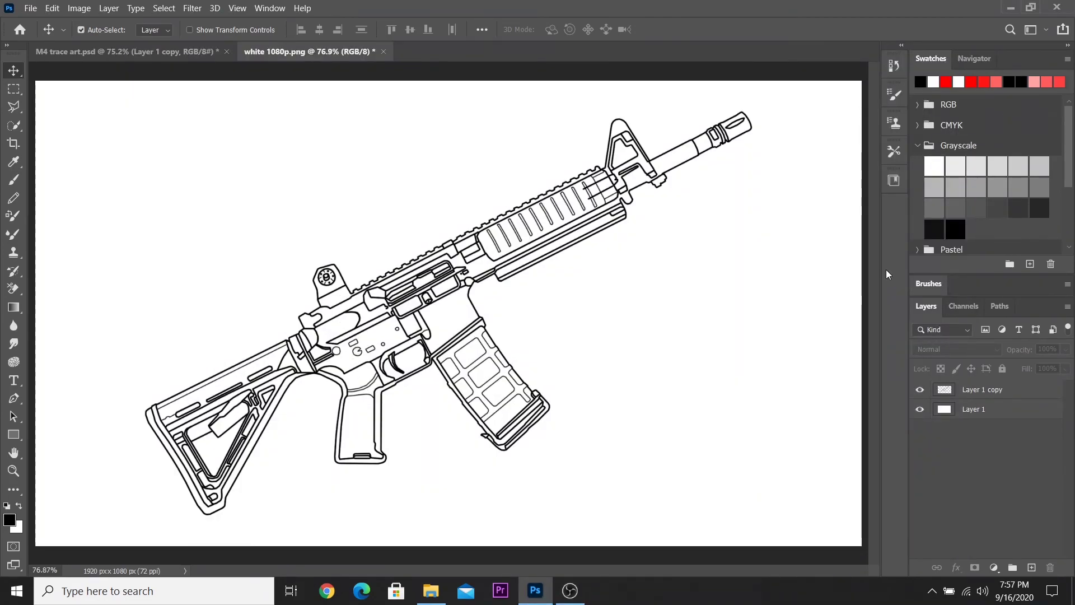
Quick-export the document as PNG 'm4 trace art white' and hide the rifle layer.
{"action": "left_click", "coordinate": [31, 8]}
{"action": "mouse_move", "coordinate": [46, 203]}
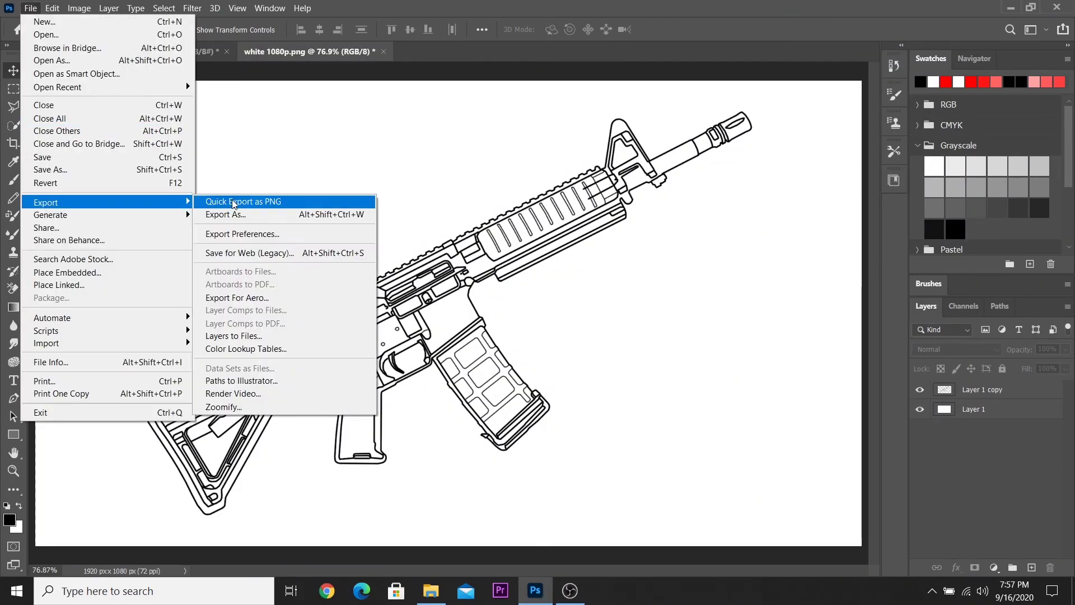
{"action": "left_click", "coordinate": [232, 203]}
{"action": "type", "text": "m4 trace art white"}
{"action": "key", "text": "Return"}
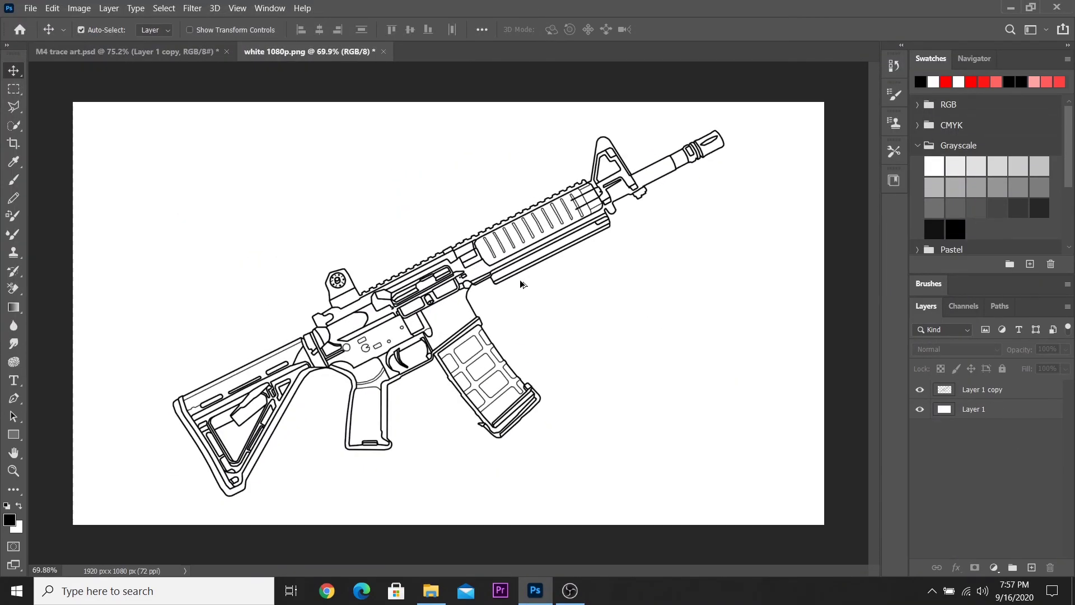
{"action": "left_click", "coordinate": [981, 389]}
{"action": "left_click", "coordinate": [973, 412]}
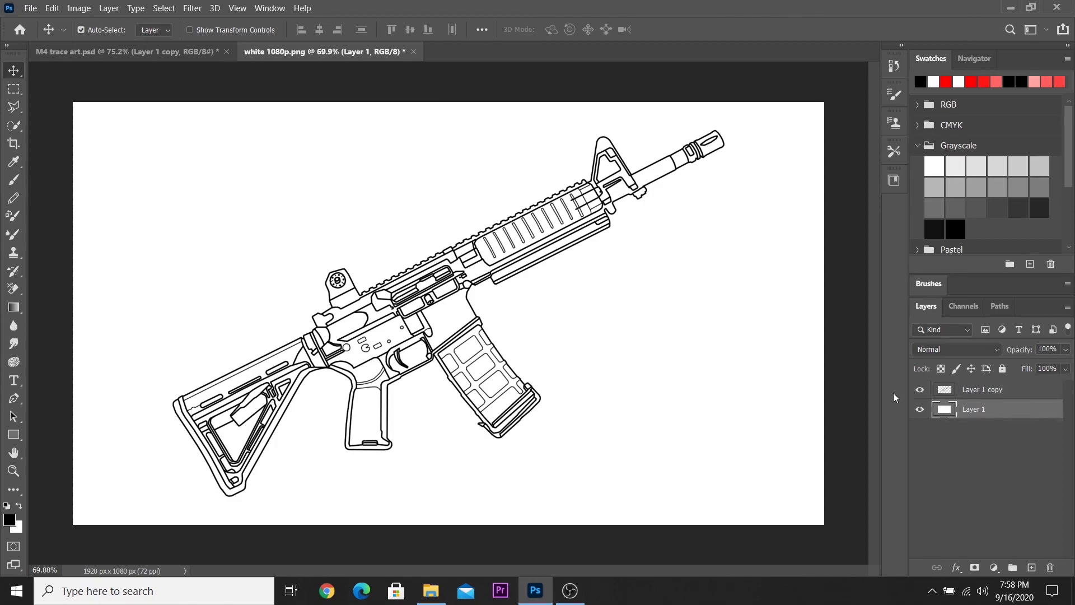
{"action": "left_click", "coordinate": [920, 390]}
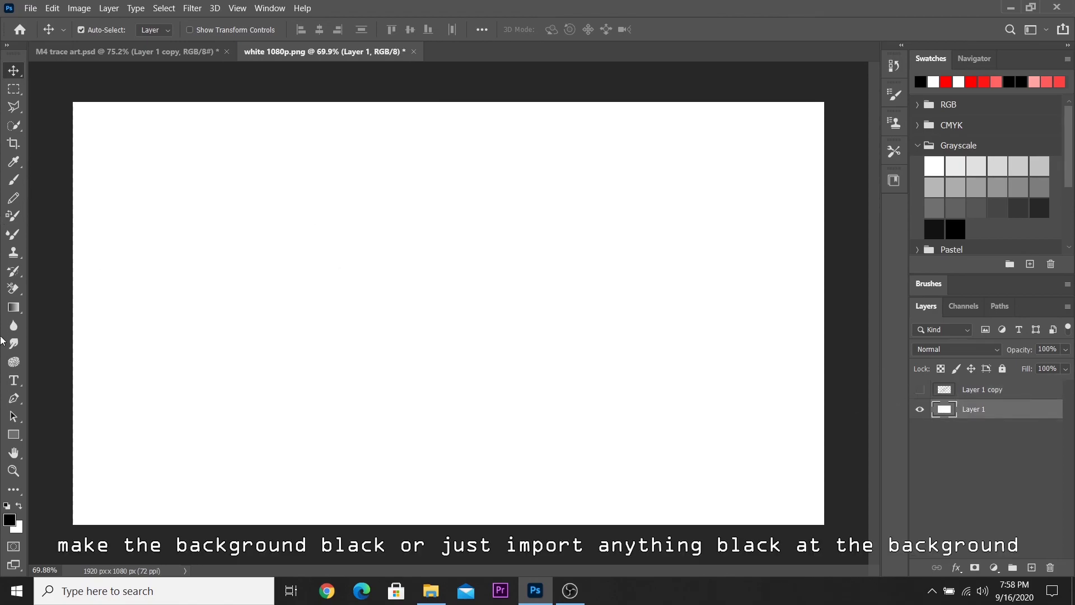
Paint the background layer black with a 357 px brush, then show the rifle and hide the black layer.
{"action": "left_click", "coordinate": [14, 180]}
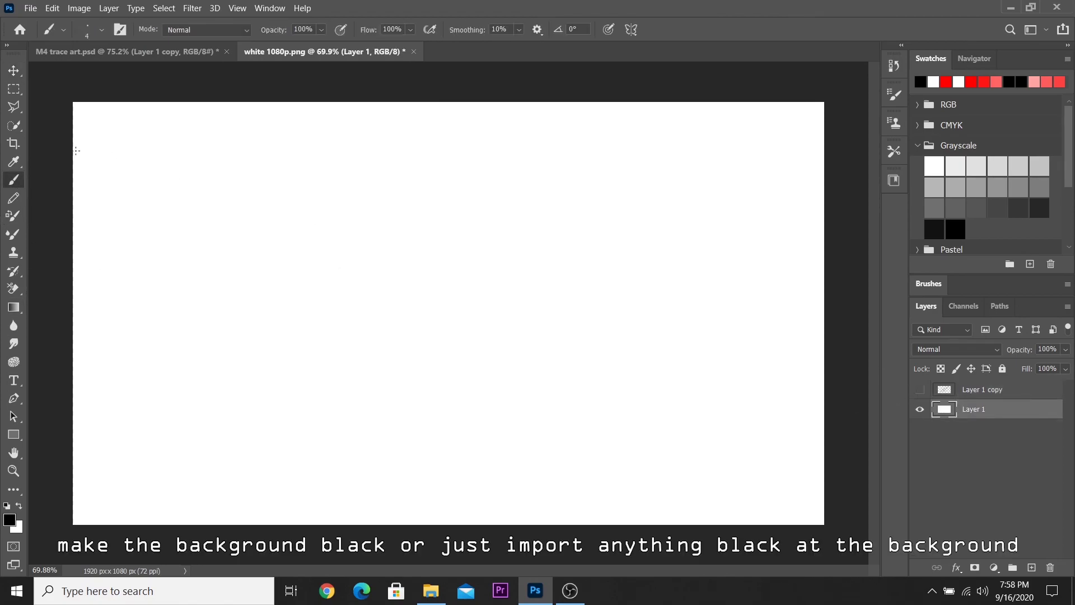
{"action": "left_click_drag", "start_coordinate": [77, 150], "coordinate": [158, 161]}
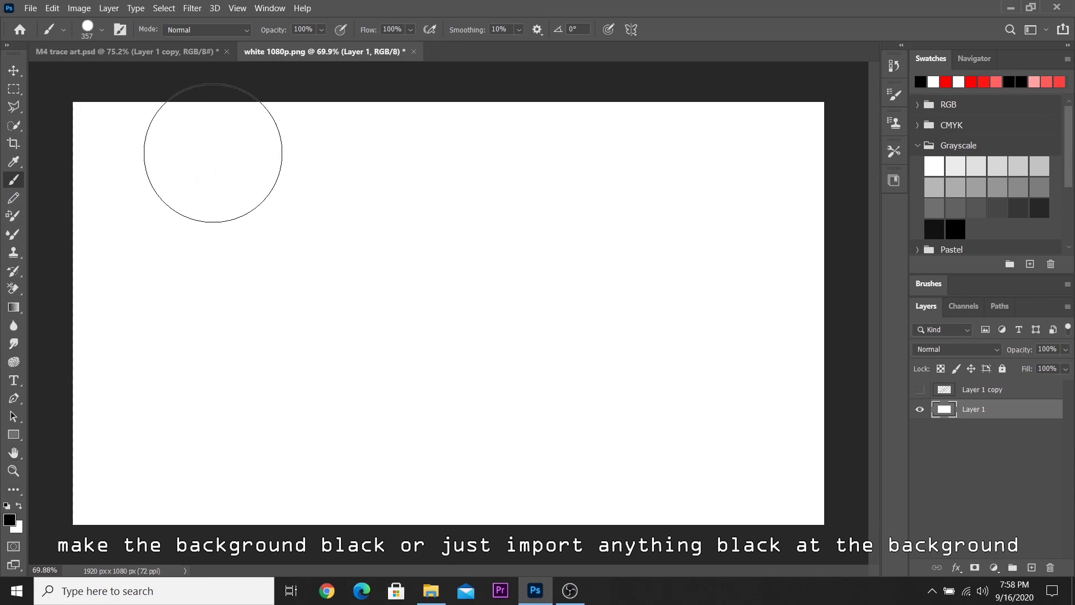
{"action": "mouse_move", "coordinate": [103, 136]}
{"action": "left_mouse_down"}
{"action": "mouse_move", "coordinate": [515, 473]}
{"action": "mouse_move", "coordinate": [722, 192]}
{"action": "mouse_move", "coordinate": [837, 390]}
{"action": "left_mouse_up"}
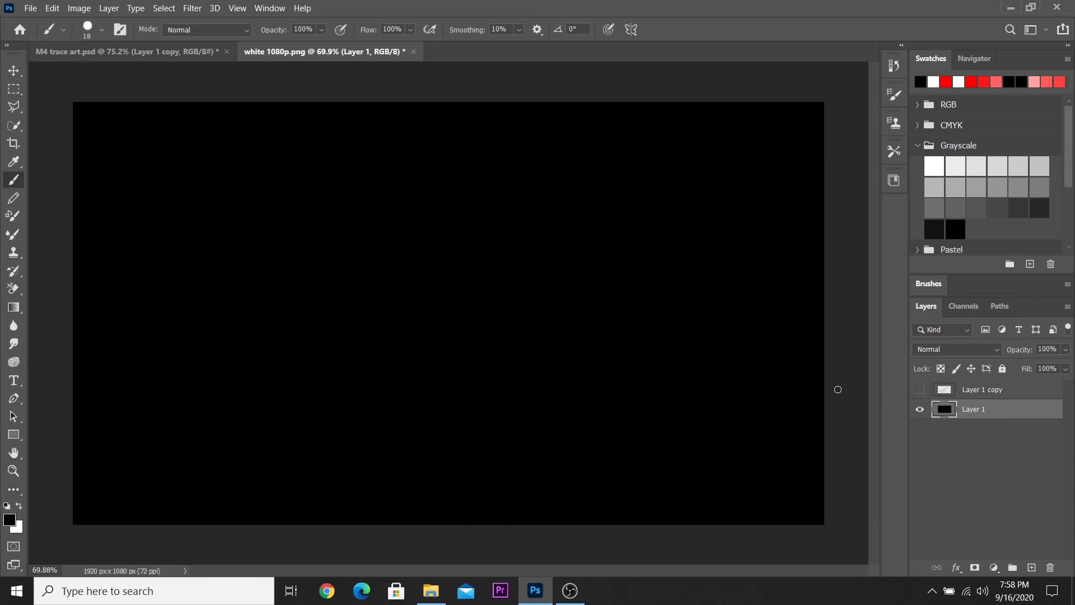
{"action": "left_click", "coordinate": [985, 389]}
{"action": "left_click", "coordinate": [919, 389], "text": "alt"}
Add a reversed Gradient Map so the rifle lines turn white, then combine both into a smart object.
{"action": "left_click", "coordinate": [993, 567]}
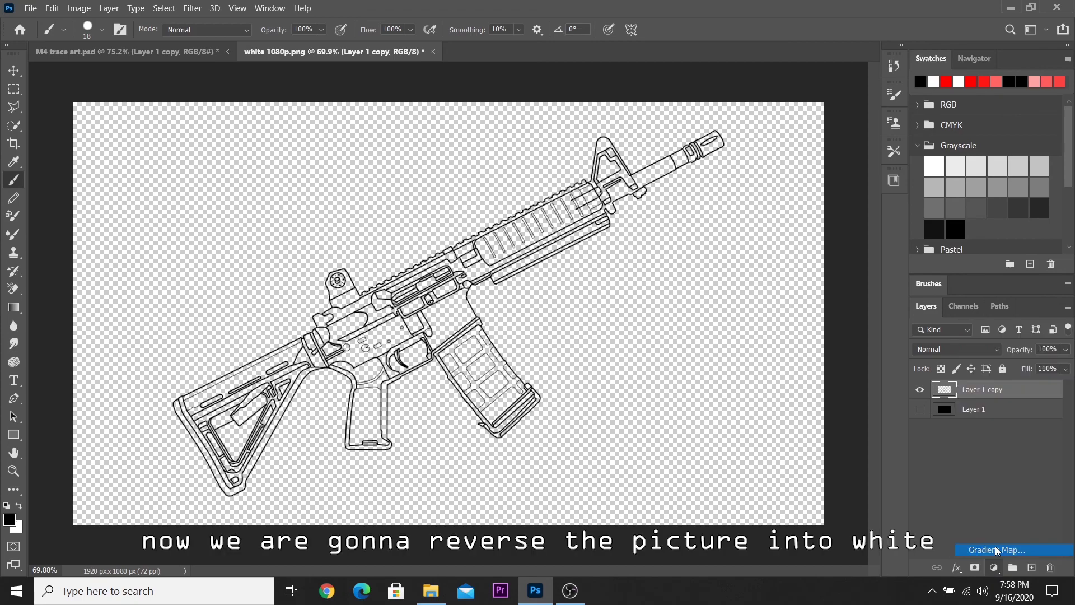
{"action": "left_click", "coordinate": [997, 549]}
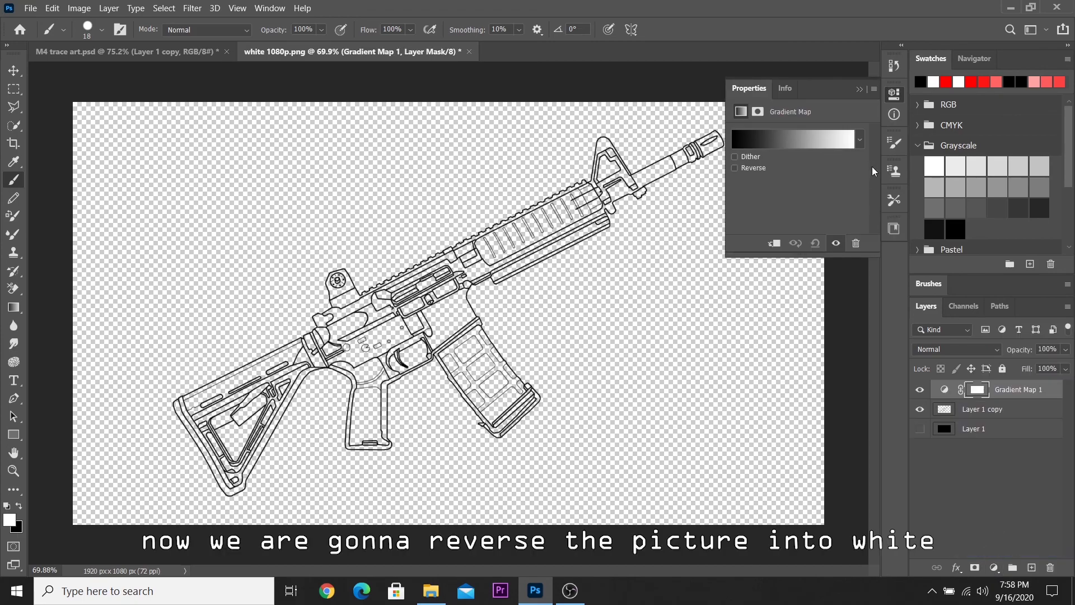
{"action": "left_click", "coordinate": [736, 168]}
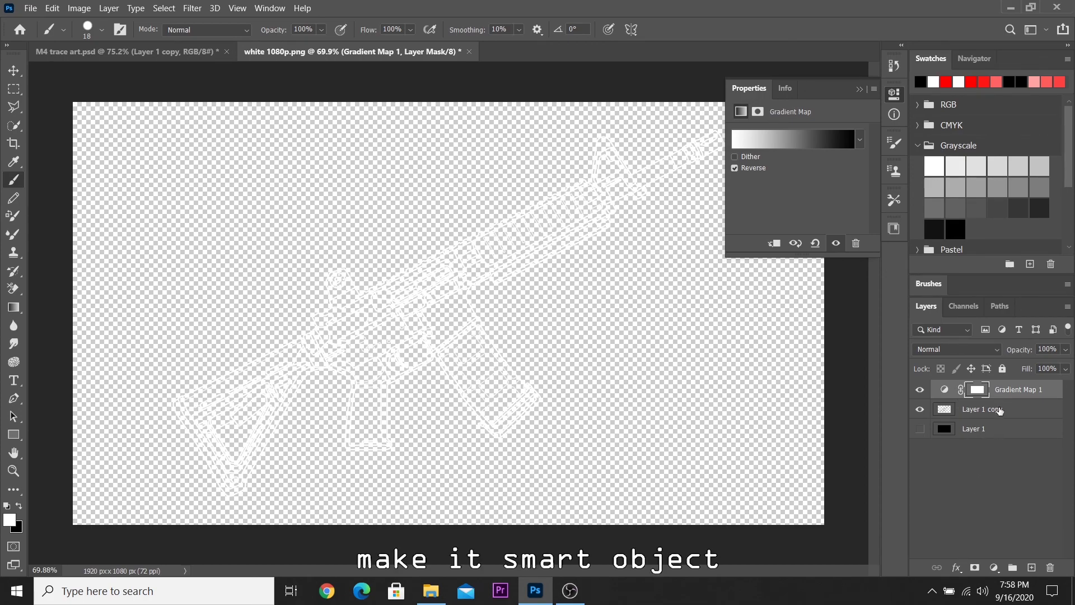
{"action": "left_click", "coordinate": [999, 409], "text": "shift"}
{"action": "right_click", "coordinate": [999, 409]}
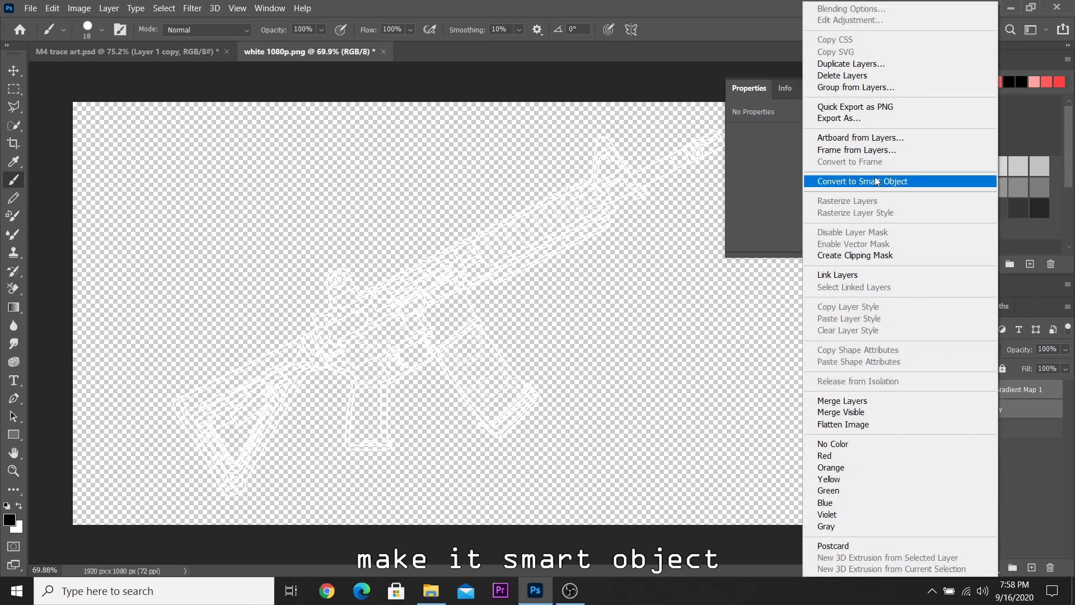
{"action": "left_click", "coordinate": [858, 185]}
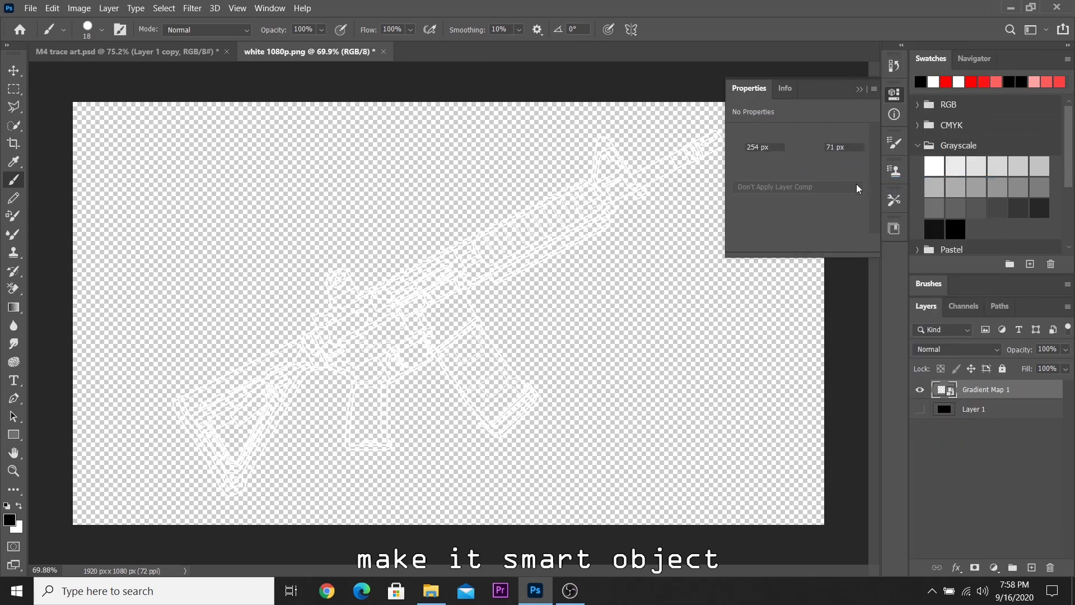
{"action": "left_click", "coordinate": [861, 95]}
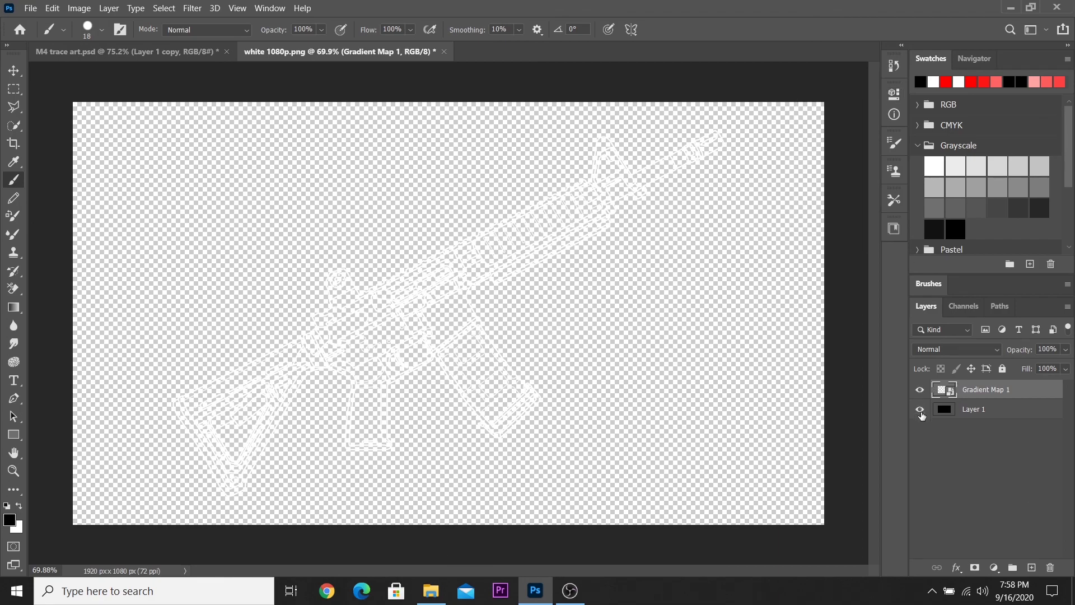
Show the black background layer beneath the white rifle and select the Move tool.
{"action": "left_click", "coordinate": [921, 413]}
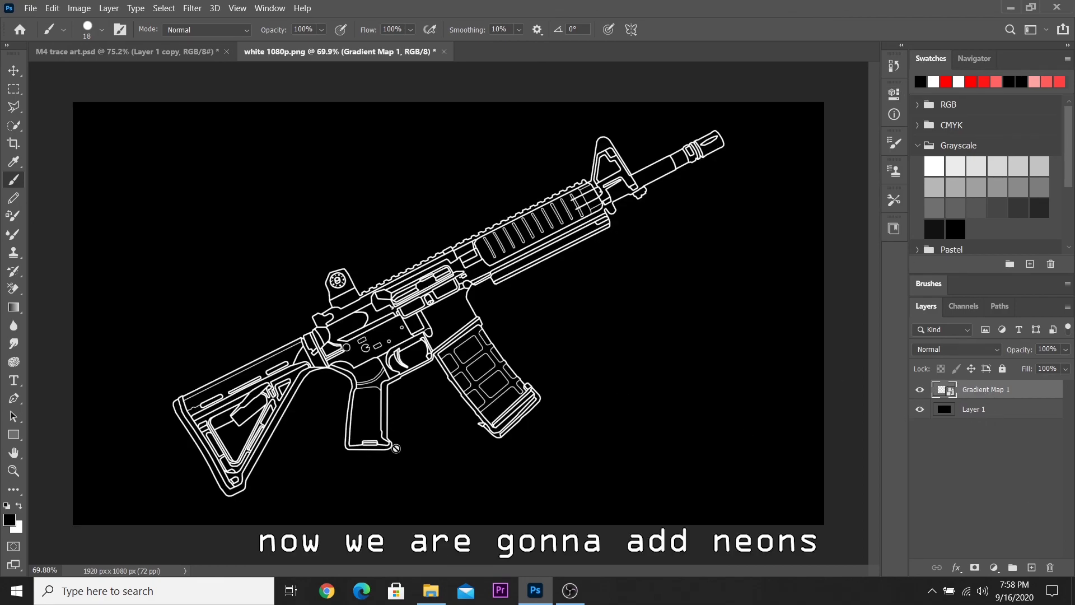
{"action": "scroll", "coordinate": [446, 383], "scroll_direction": "down", "scroll_amount": 2}
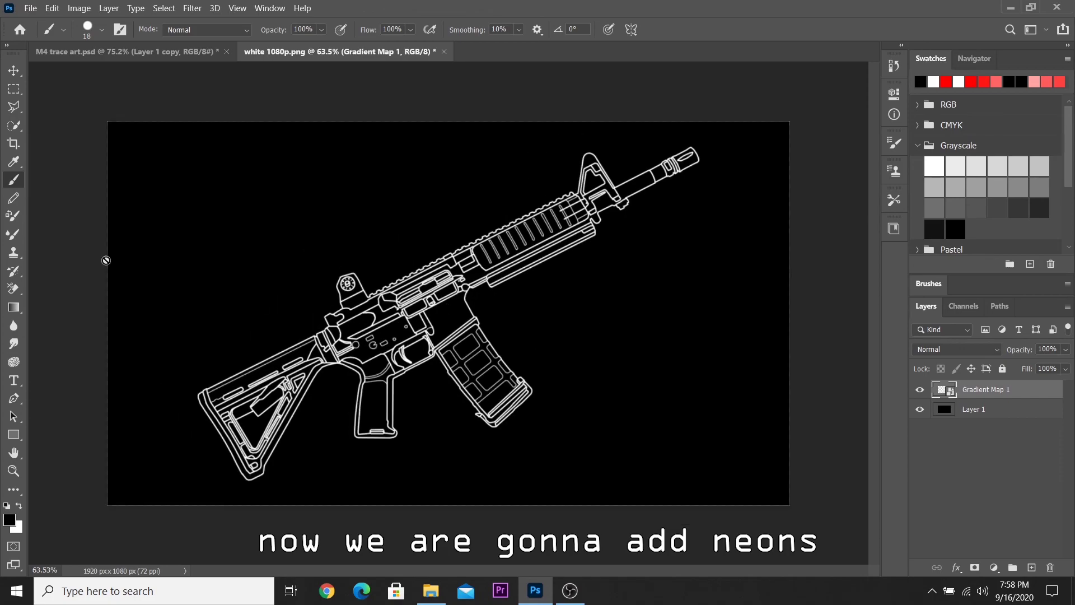
{"action": "left_click", "coordinate": [13, 71]}
{"action": "scroll", "coordinate": [816, 456], "scroll_direction": "up", "scroll_amount": 1}
{"action": "scroll", "coordinate": [767, 442], "scroll_direction": "down", "scroll_amount": 1}
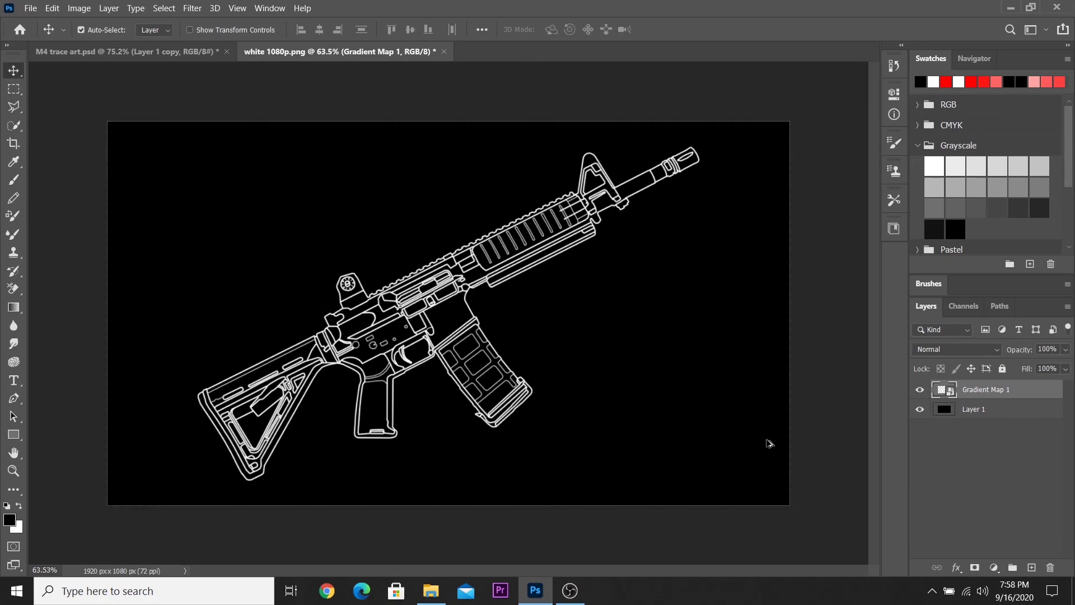
{"action": "scroll", "coordinate": [768, 443], "scroll_direction": "up", "scroll_amount": 1}
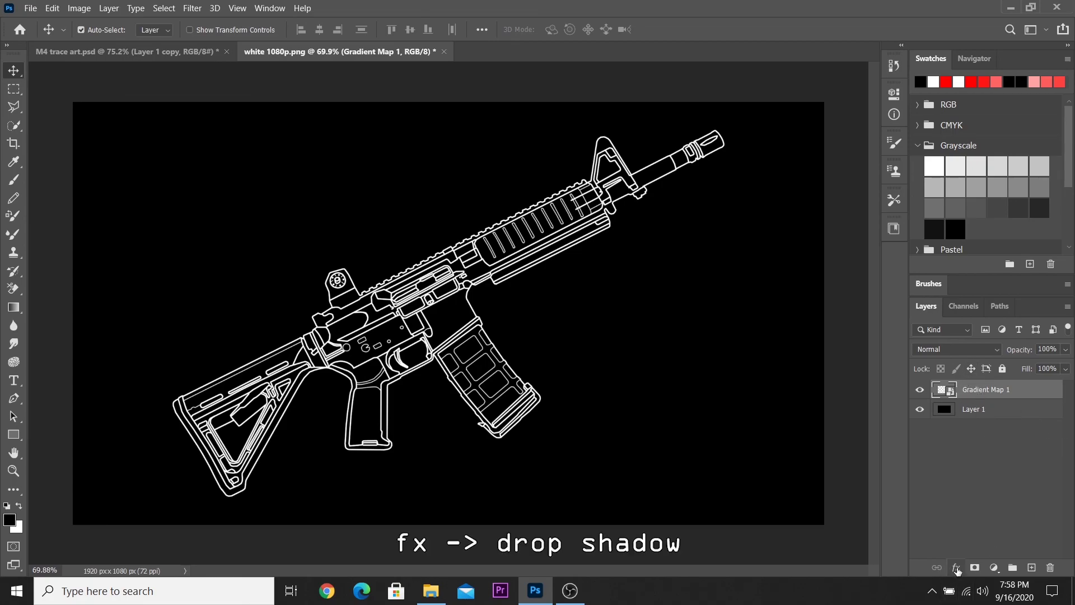
{"action": "left_click", "coordinate": [956, 567]}
Add a purple Drop Shadow to the rifle with a widened size and spread 17.
{"action": "left_click", "coordinate": [971, 561]}
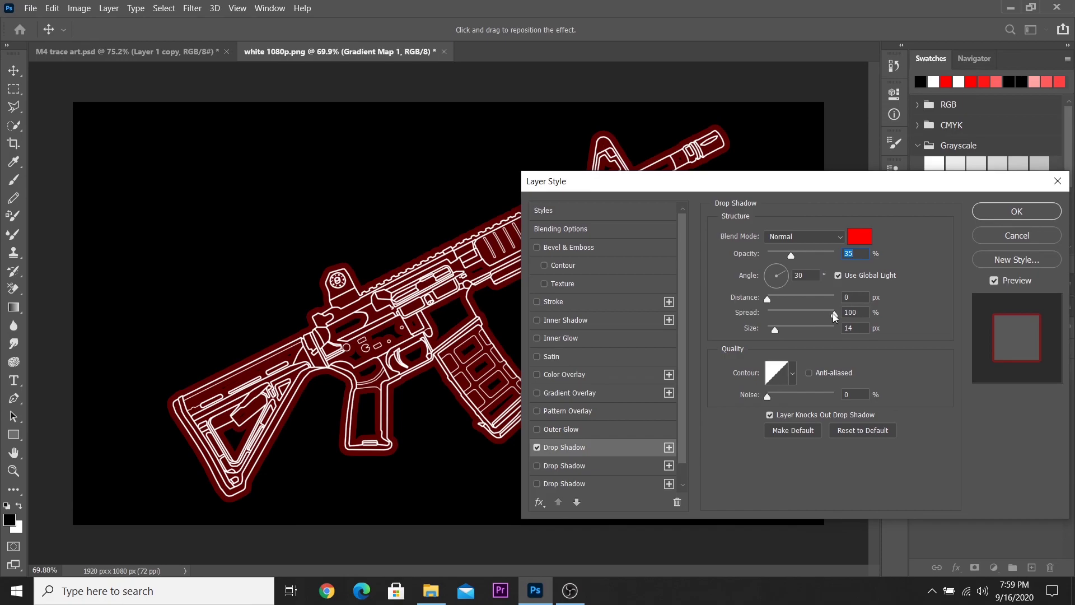
{"action": "left_click_drag", "start_coordinate": [745, 312], "coordinate": [682, 327]}
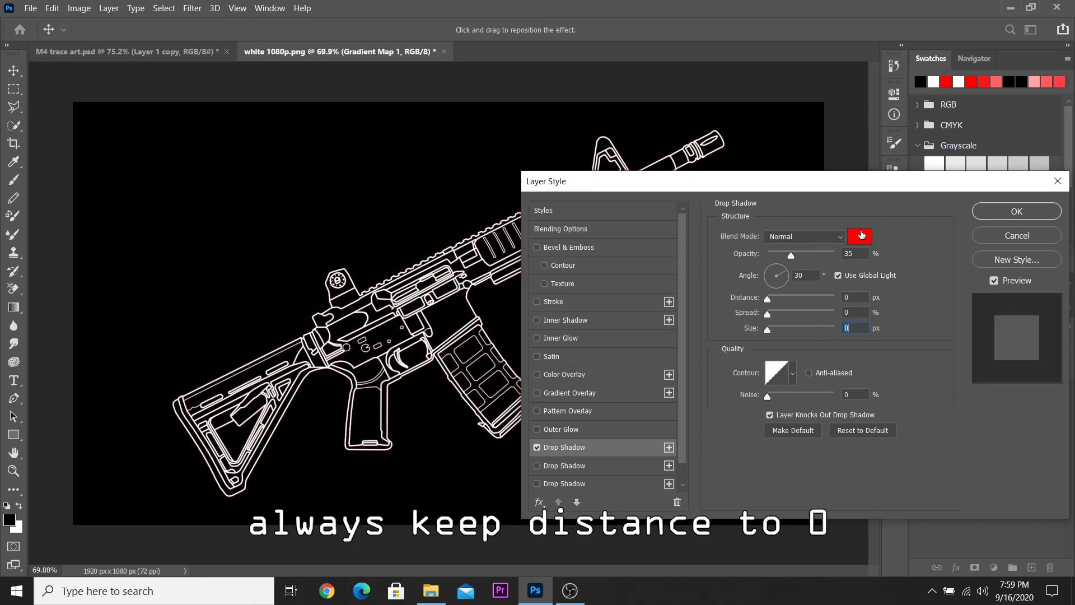
{"action": "left_click", "coordinate": [861, 235]}
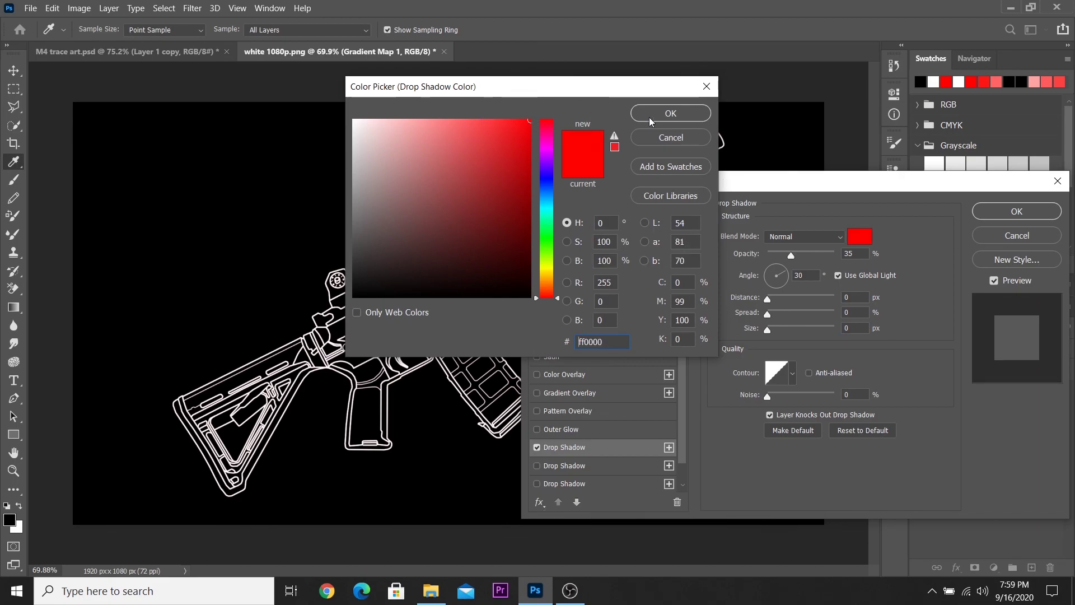
{"action": "key", "text": "Return"}
{"action": "mouse_move", "coordinate": [767, 329]}
{"action": "left_mouse_down"}
{"action": "mouse_move", "coordinate": [779, 327]}
{"action": "mouse_move", "coordinate": [776, 316]}
{"action": "left_mouse_up"}
{"action": "left_click", "coordinate": [859, 236]}
{"action": "left_click_drag", "start_coordinate": [557, 296], "coordinate": [557, 157]}
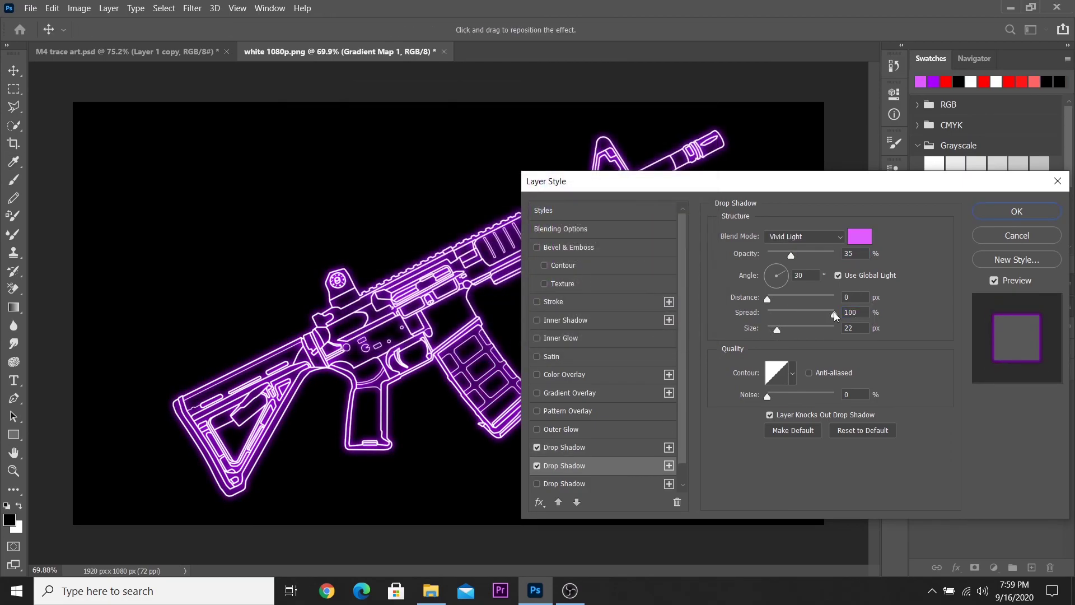
{"action": "left_click", "coordinate": [780, 313]}
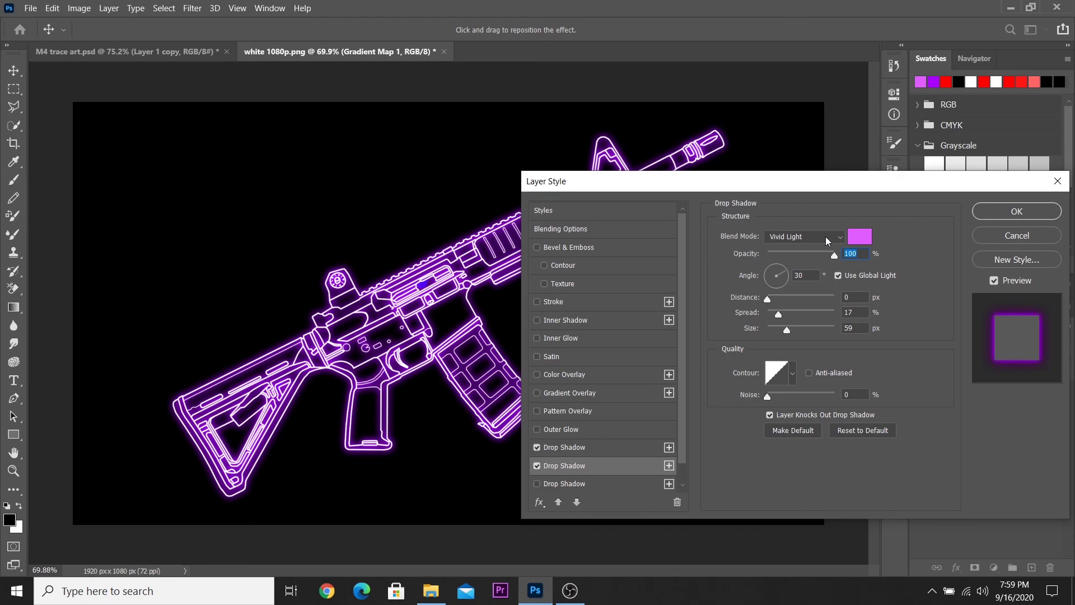
{"action": "left_click", "coordinate": [798, 253]}
Add a magenta Outer Glow to the rifle with a value of 15.
{"action": "left_click", "coordinate": [578, 431]}
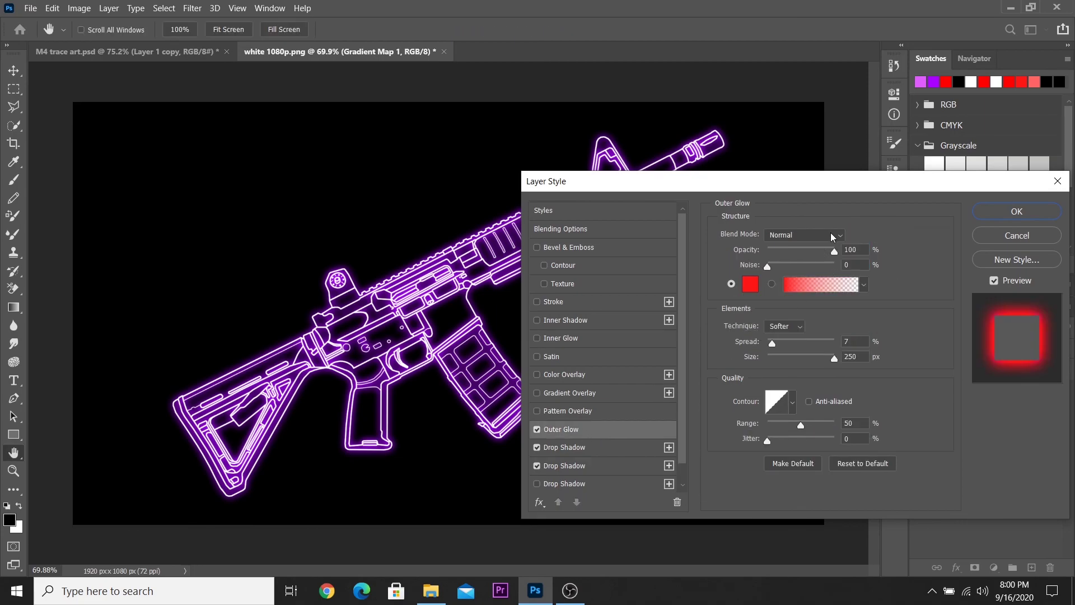
{"action": "left_click", "coordinate": [750, 283]}
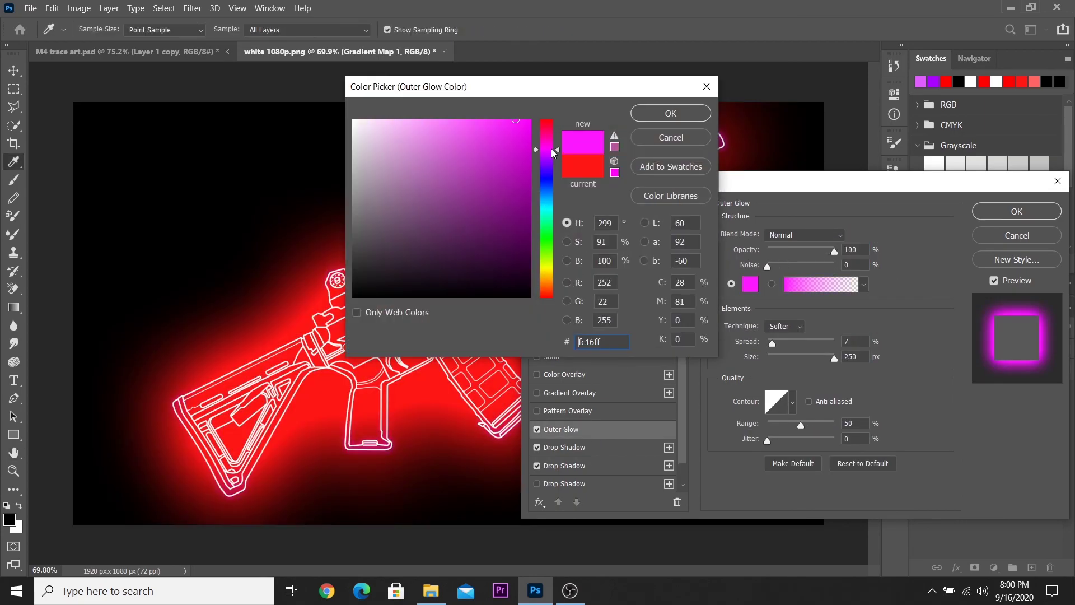
{"action": "key", "text": "Return"}
{"action": "type", "text": "15"}
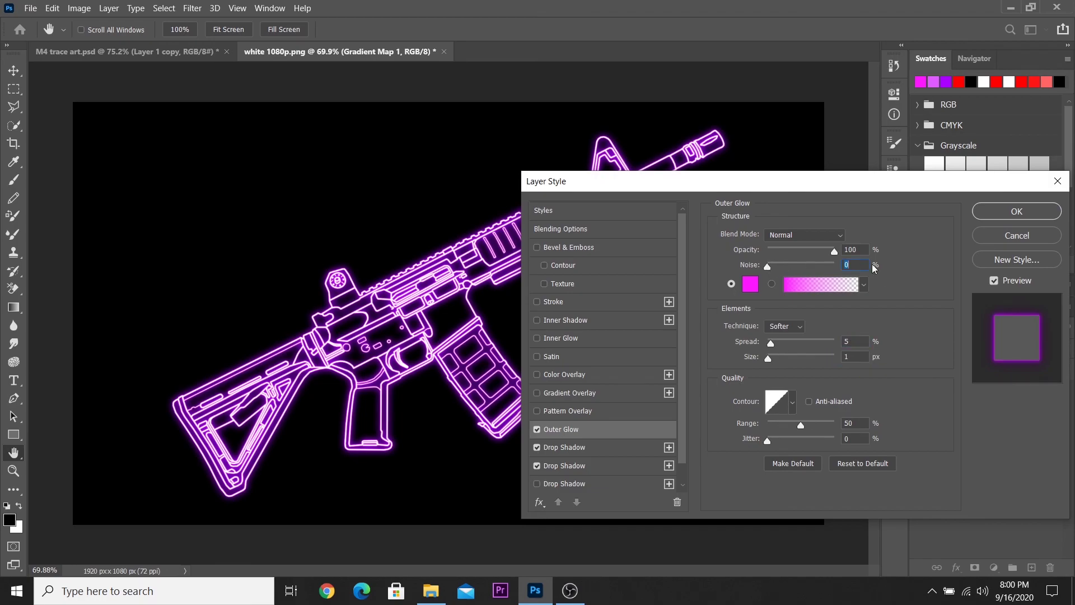
{"action": "scroll", "coordinate": [675, 439], "scroll_direction": "down", "scroll_amount": 1}
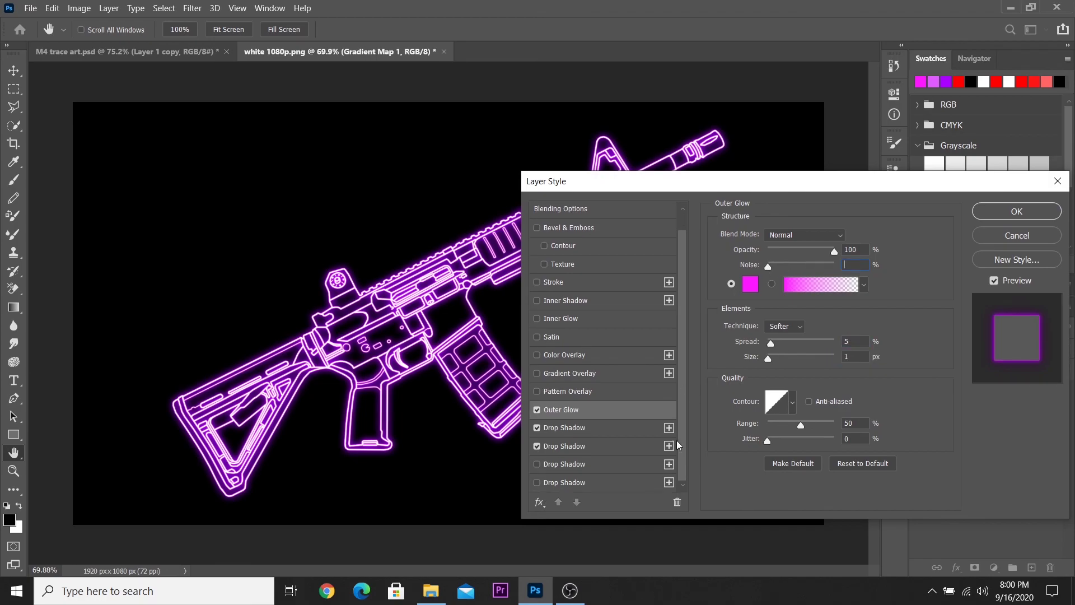
Try a third Overlay drop shadow at 14 px distance, turn it off, and apply the styles.
{"action": "left_click", "coordinate": [574, 465]}
{"action": "left_click", "coordinate": [805, 236]}
{"action": "left_click", "coordinate": [783, 371]}
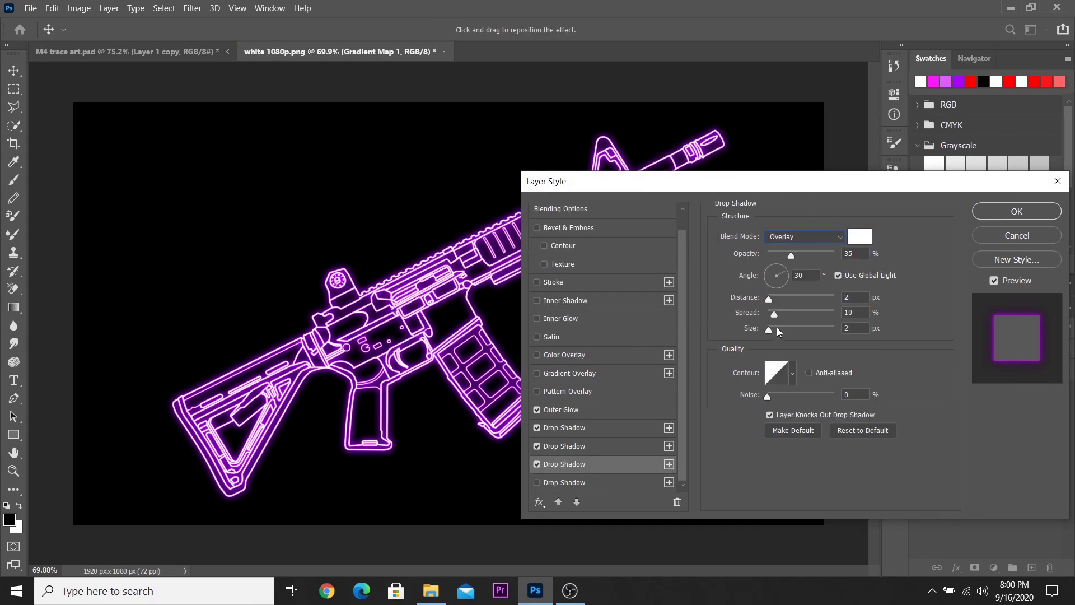
{"action": "left_click", "coordinate": [779, 297]}
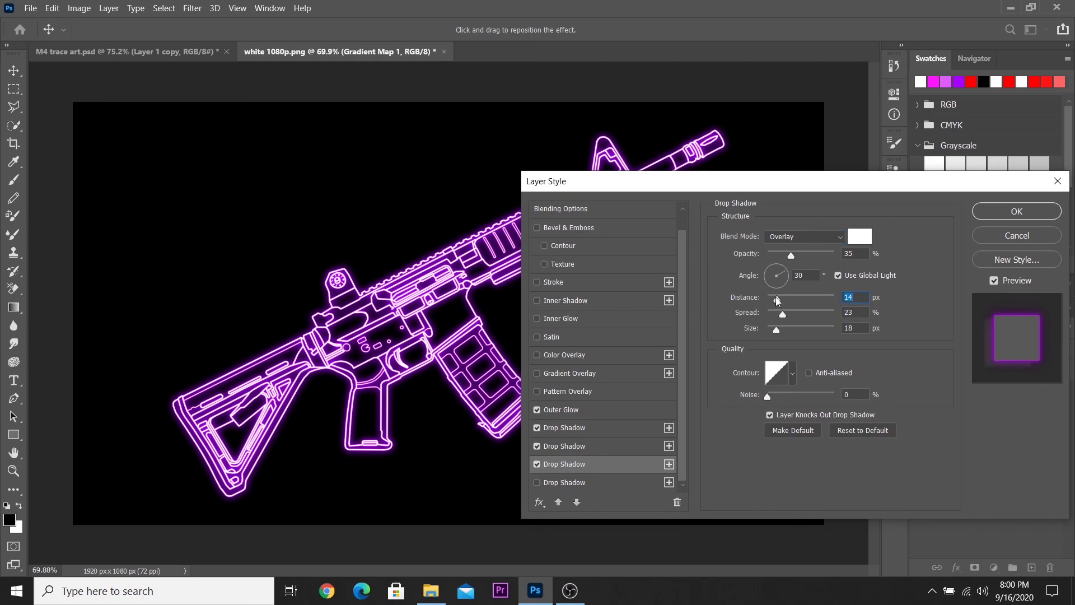
{"action": "left_click_drag", "start_coordinate": [777, 300], "coordinate": [748, 319]}
{"action": "left_click", "coordinate": [538, 464]}
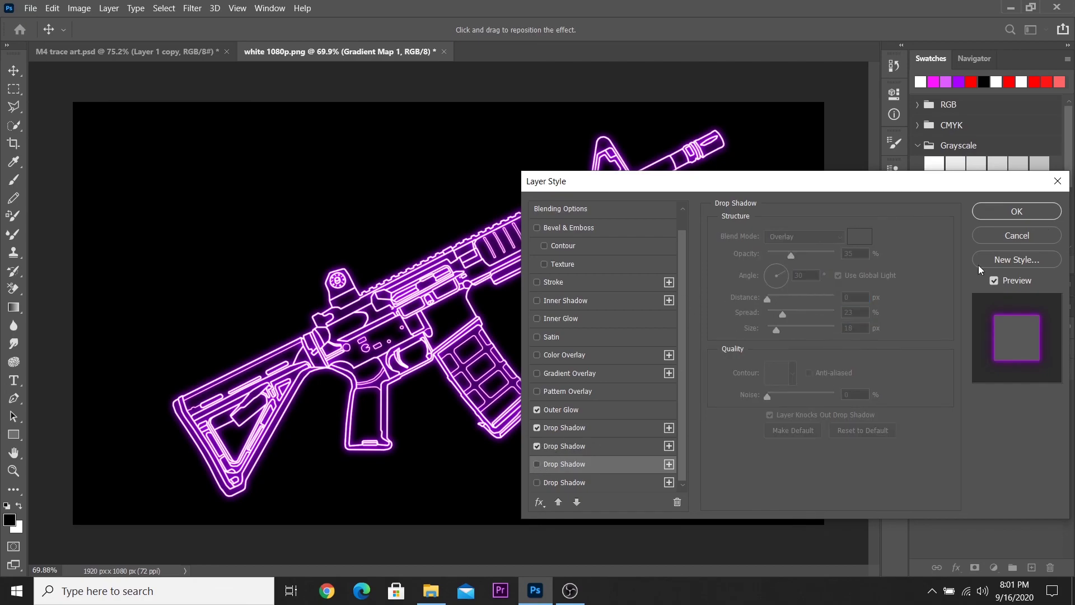
{"action": "left_click", "coordinate": [1011, 216]}
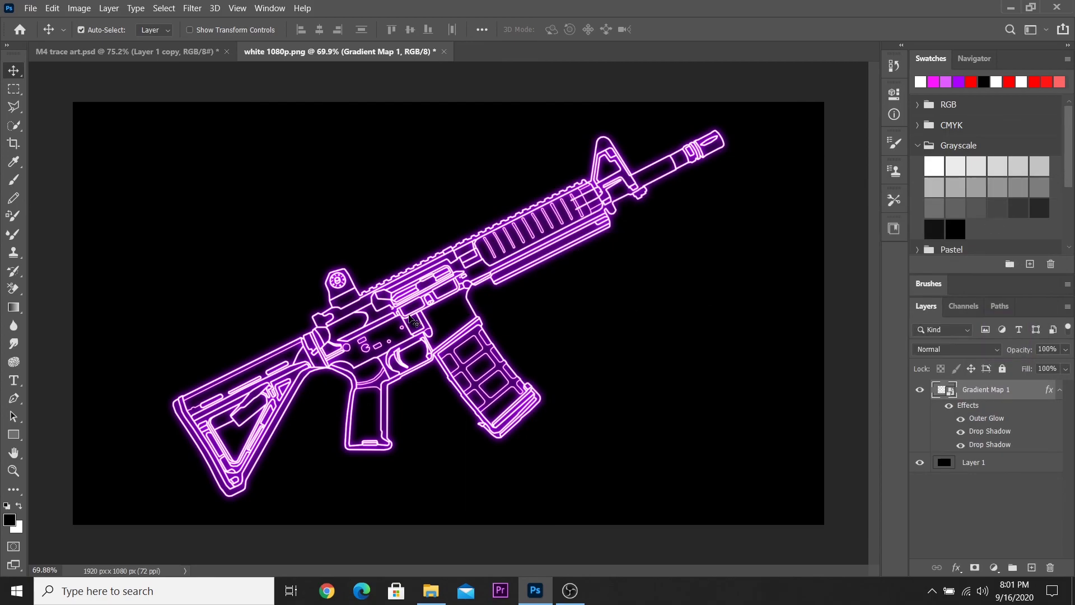
Add a new empty Layer 2 above the rifle.
{"action": "scroll", "coordinate": [409, 317], "scroll_direction": "up", "scroll_amount": 1}
{"action": "scroll", "coordinate": [409, 318], "scroll_direction": "up", "scroll_amount": 2}
{"action": "scroll", "coordinate": [420, 319], "scroll_direction": "down", "scroll_amount": 2}
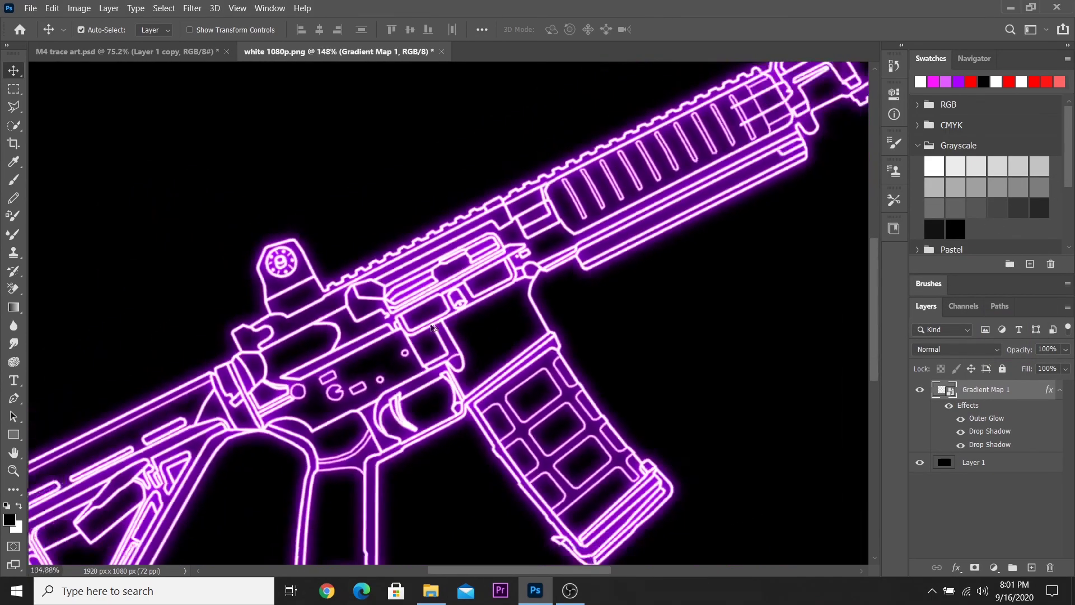
{"action": "scroll", "coordinate": [432, 323], "scroll_direction": "down", "scroll_amount": 1}
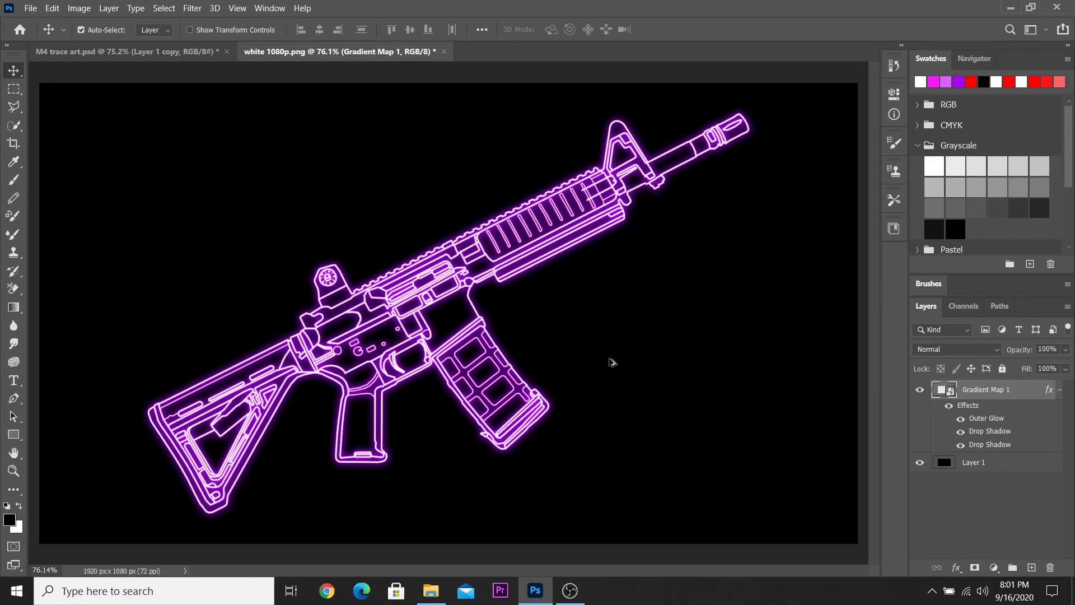
{"action": "left_click", "coordinate": [1031, 567]}
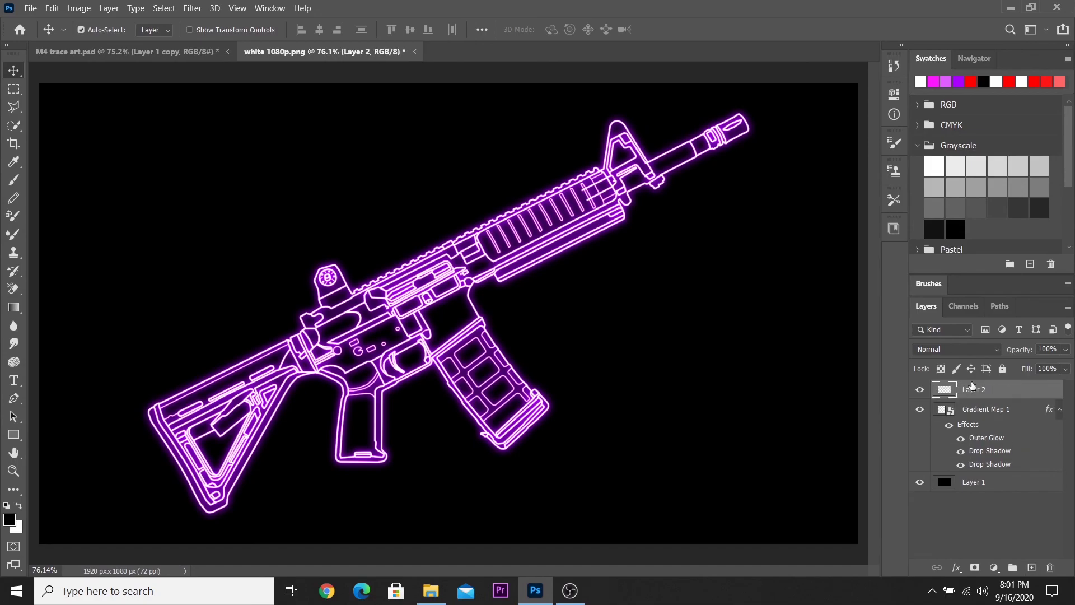
Set Layer 2 to Overlay and paint white highlights on the stock, undoing an oversized stroke.
{"action": "left_click", "coordinate": [969, 354]}
{"action": "left_click", "coordinate": [952, 387]}
{"action": "key", "text": "b"}
{"action": "key", "text": "x"}
{"action": "mouse_move", "coordinate": [156, 414]}
{"action": "left_mouse_down"}
{"action": "mouse_move", "coordinate": [235, 487]}
{"action": "mouse_move", "coordinate": [289, 359]}
{"action": "mouse_move", "coordinate": [235, 448]}
{"action": "left_mouse_up"}
{"action": "left_click_drag", "start_coordinate": [312, 312], "coordinate": [696, 132]}
{"action": "scroll", "coordinate": [620, 315], "scroll_direction": "down", "scroll_amount": 2}
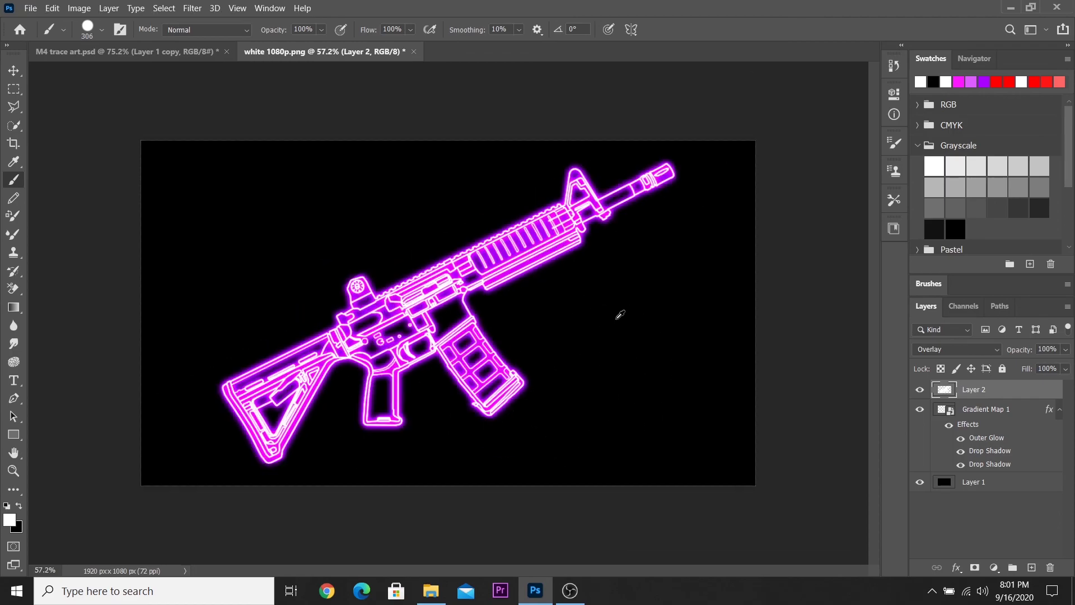
{"action": "key", "text": "ctrl+z"}
{"action": "key", "text": "ctrl+z"}
{"action": "key", "text": "ctrl+z"}
{"action": "scroll", "coordinate": [540, 295], "scroll_direction": "up", "scroll_amount": 2}
{"action": "scroll", "coordinate": [602, 300], "scroll_direction": "up", "scroll_amount": 1}
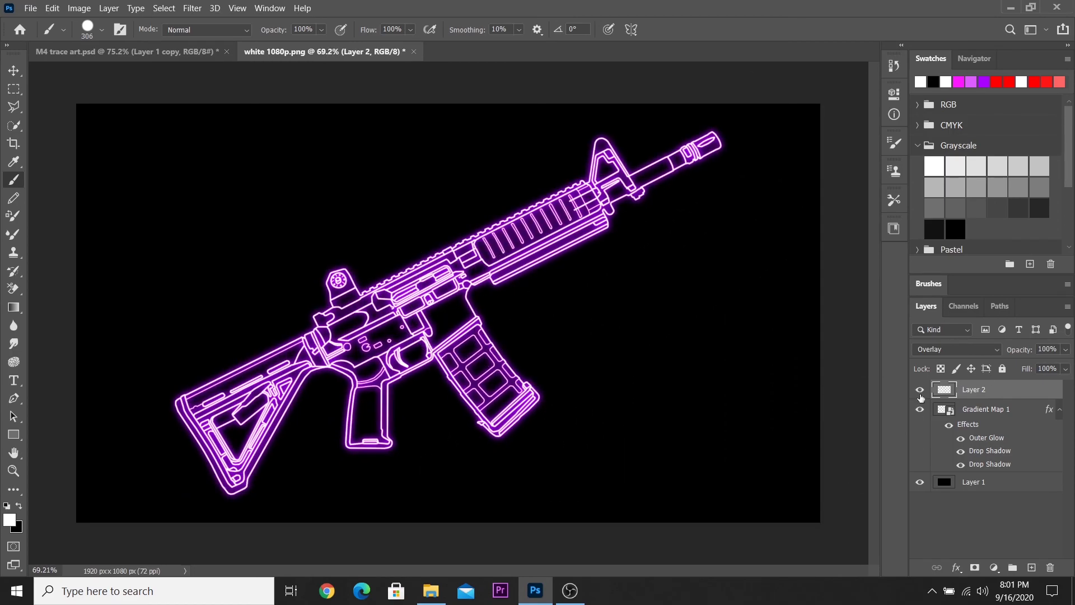
{"action": "scroll", "coordinate": [464, 389], "scroll_direction": "up", "scroll_amount": 2}
Brush white highlights along the magazine edges and pick grey painting swatches.
{"action": "mouse_move", "coordinate": [448, 341]}
{"action": "left_mouse_down"}
{"action": "mouse_move", "coordinate": [504, 336]}
{"action": "mouse_move", "coordinate": [513, 371]}
{"action": "left_mouse_up"}
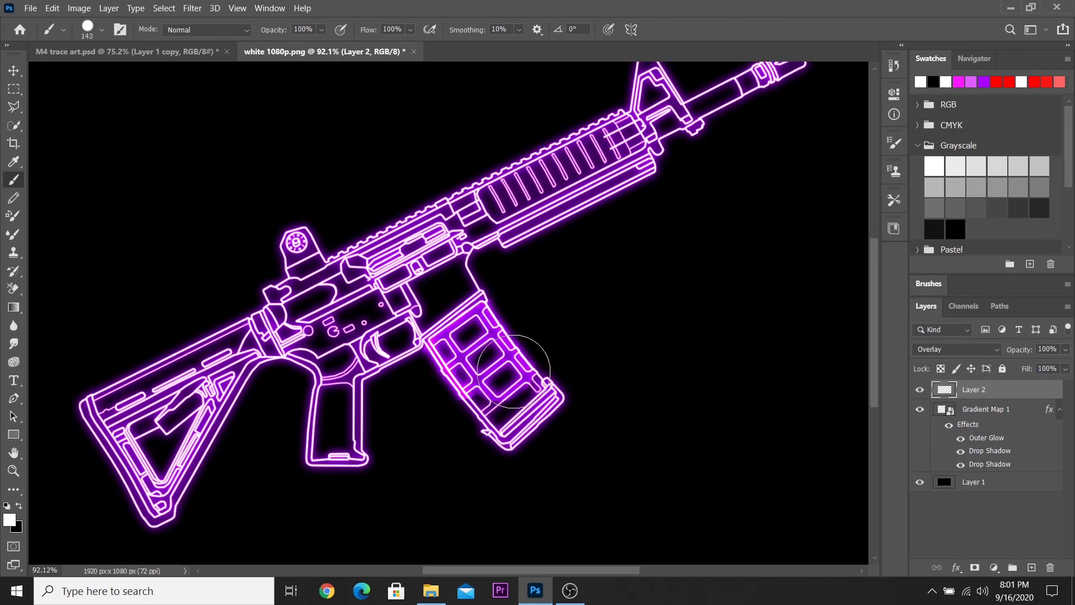
{"action": "scroll", "coordinate": [462, 386], "scroll_direction": "up", "scroll_amount": 4}
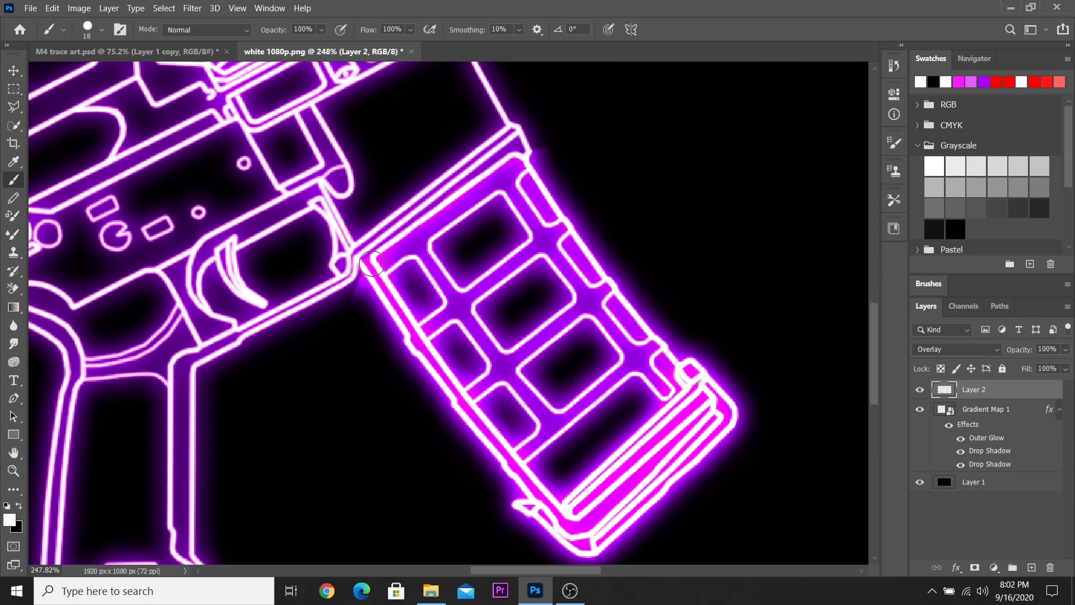
{"action": "left_click_drag", "start_coordinate": [372, 263], "coordinate": [559, 148]}
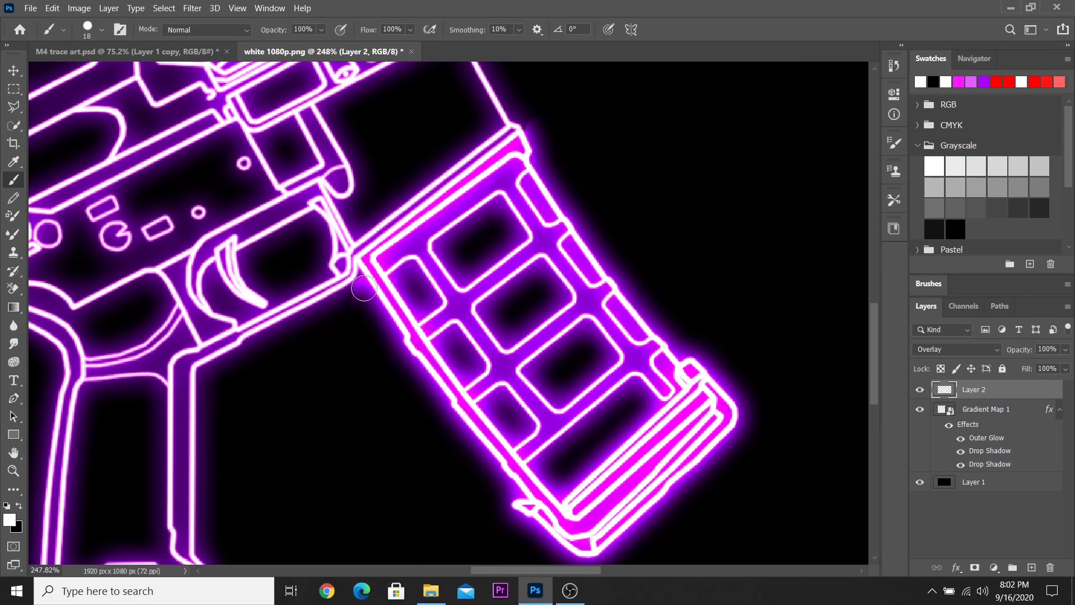
{"action": "scroll", "coordinate": [417, 296], "scroll_direction": "up", "scroll_amount": 1}
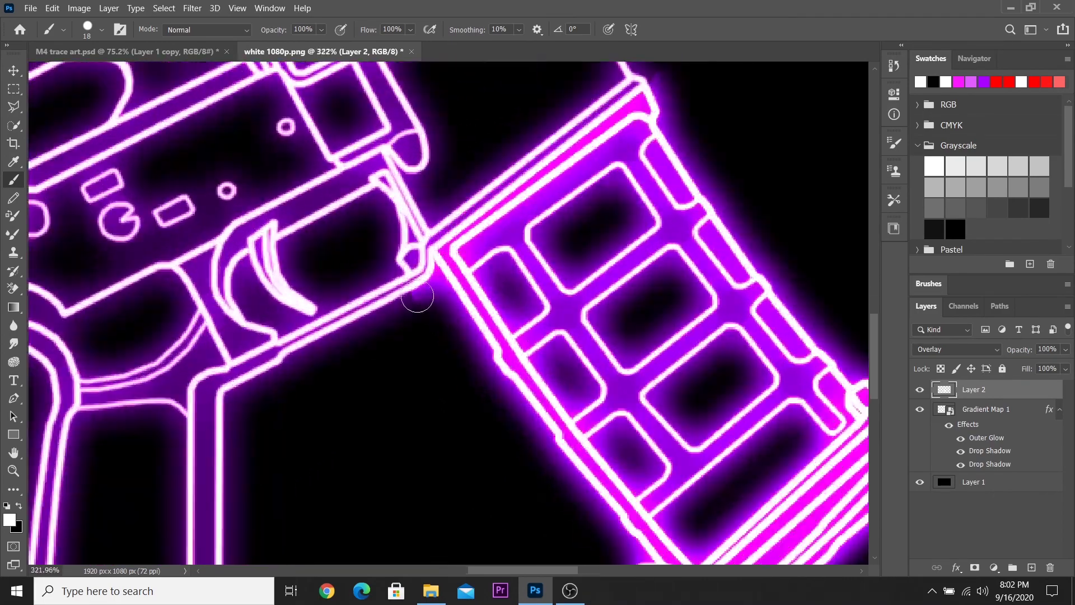
{"action": "left_click", "coordinate": [996, 165]}
{"action": "left_click", "coordinate": [1020, 185]}
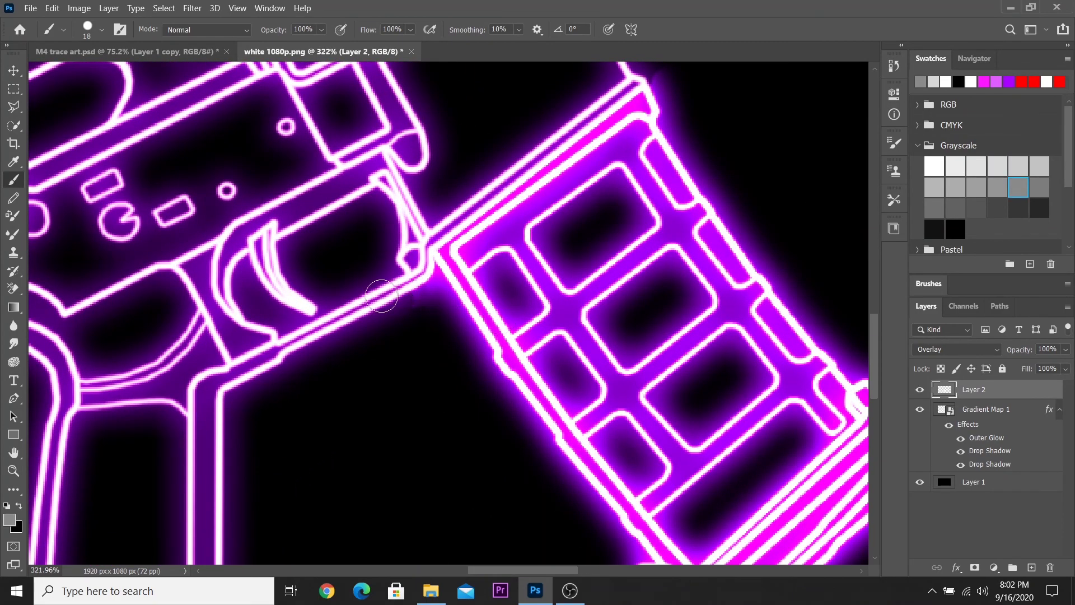
{"action": "scroll", "coordinate": [334, 332], "scroll_direction": "down", "scroll_amount": 5}
{"action": "scroll", "coordinate": [773, 84], "scroll_direction": "up", "scroll_amount": 4}
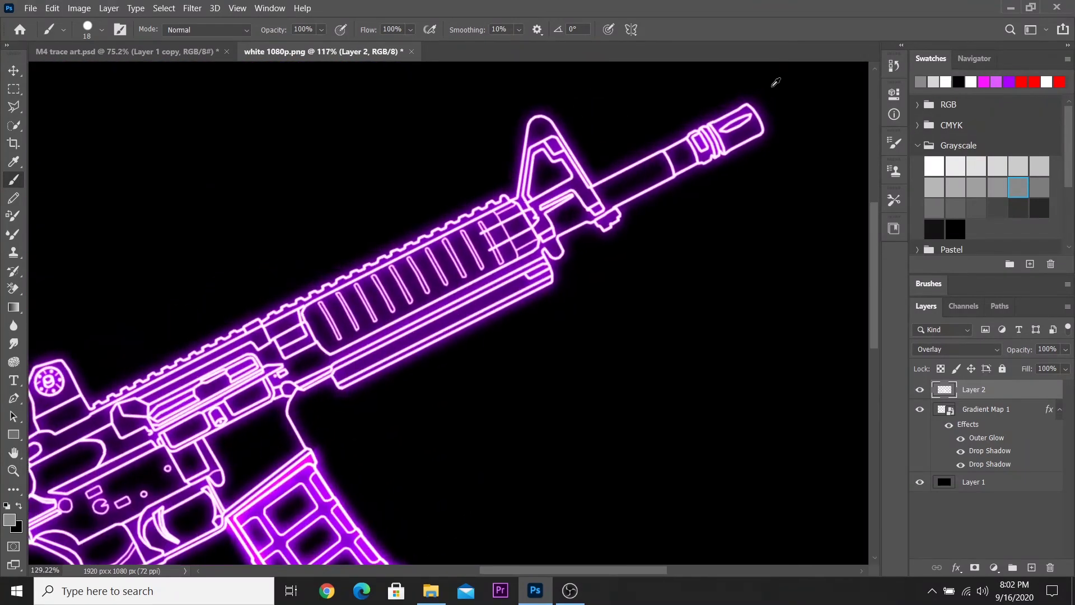
Brighten the barrel, muzzle and front sight block with larger brush strokes.
{"action": "left_click_drag", "start_coordinate": [741, 111], "coordinate": [560, 230]}
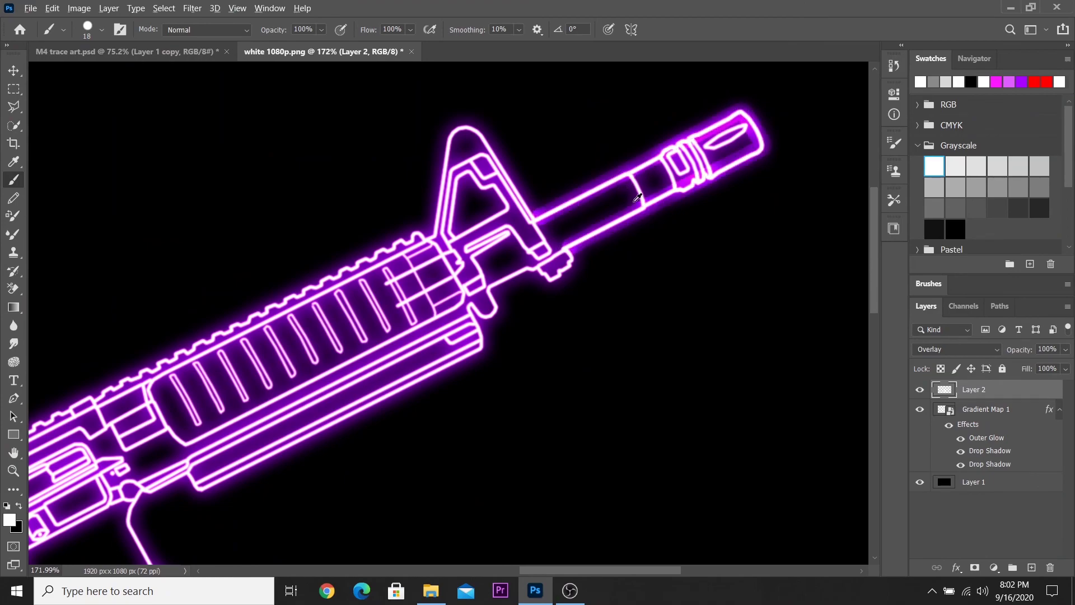
{"action": "key", "text": "bracketright"}
{"action": "key", "text": "bracketright"}
{"action": "key", "text": "bracketright"}
{"action": "left_click_drag", "start_coordinate": [725, 112], "coordinate": [588, 214]}
{"action": "scroll", "coordinate": [589, 214], "scroll_direction": "up", "scroll_amount": 3}
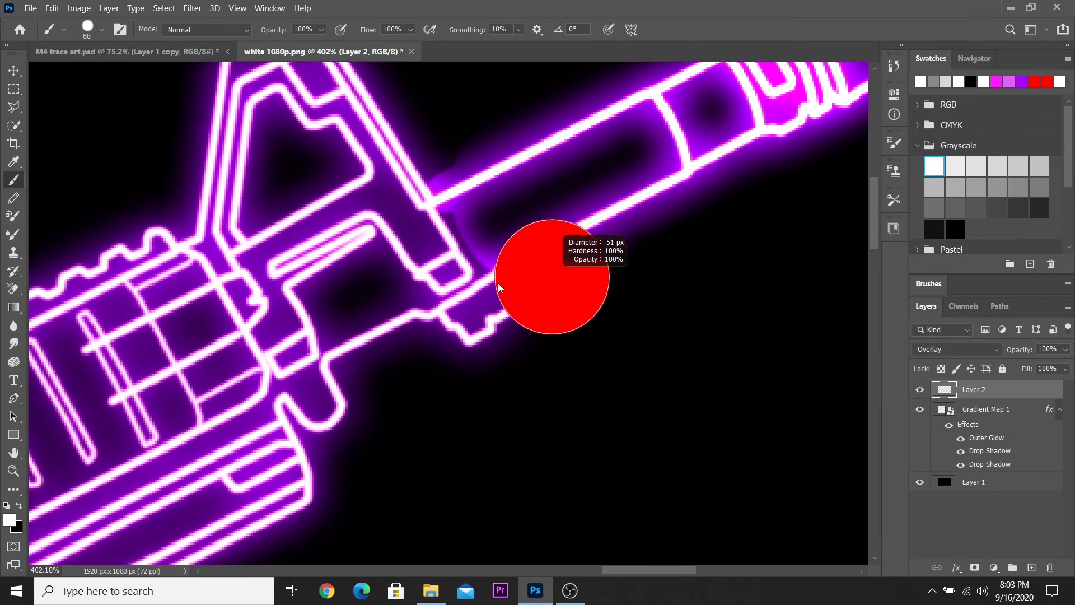
{"action": "left_click_drag", "start_coordinate": [551, 275], "coordinate": [556, 293]}
{"action": "scroll", "coordinate": [532, 258], "scroll_direction": "up", "scroll_amount": 1}
{"action": "scroll", "coordinate": [532, 258], "scroll_direction": "down", "scroll_amount": 2}
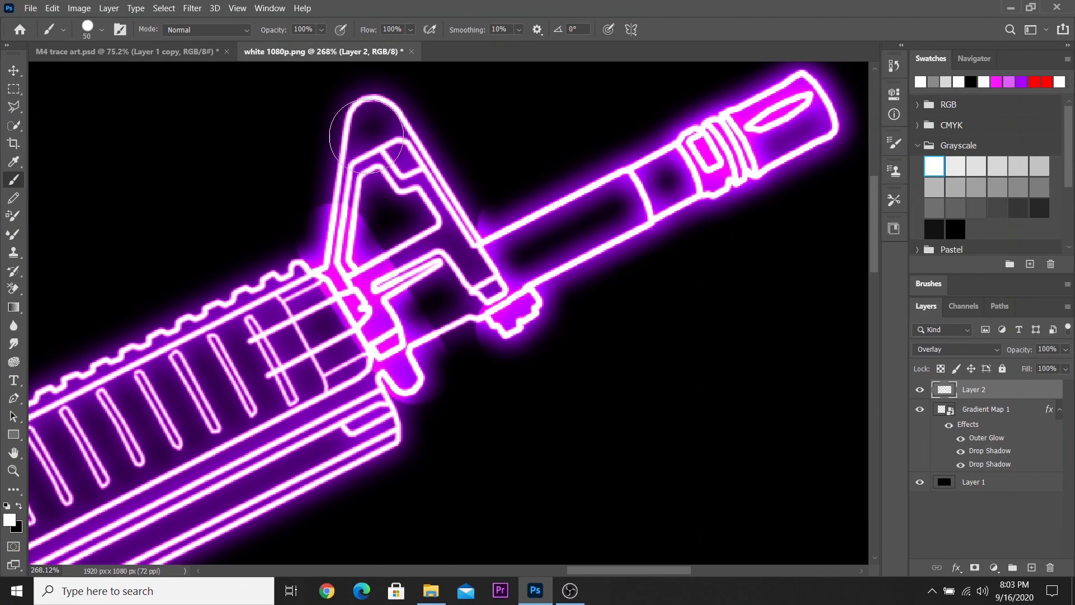
Brighten the front sight post, magwell, stock and receiver with more highlight strokes.
{"action": "left_click_drag", "start_coordinate": [414, 387], "coordinate": [381, 109]}
{"action": "scroll", "coordinate": [319, 235], "scroll_direction": "down", "scroll_amount": 3}
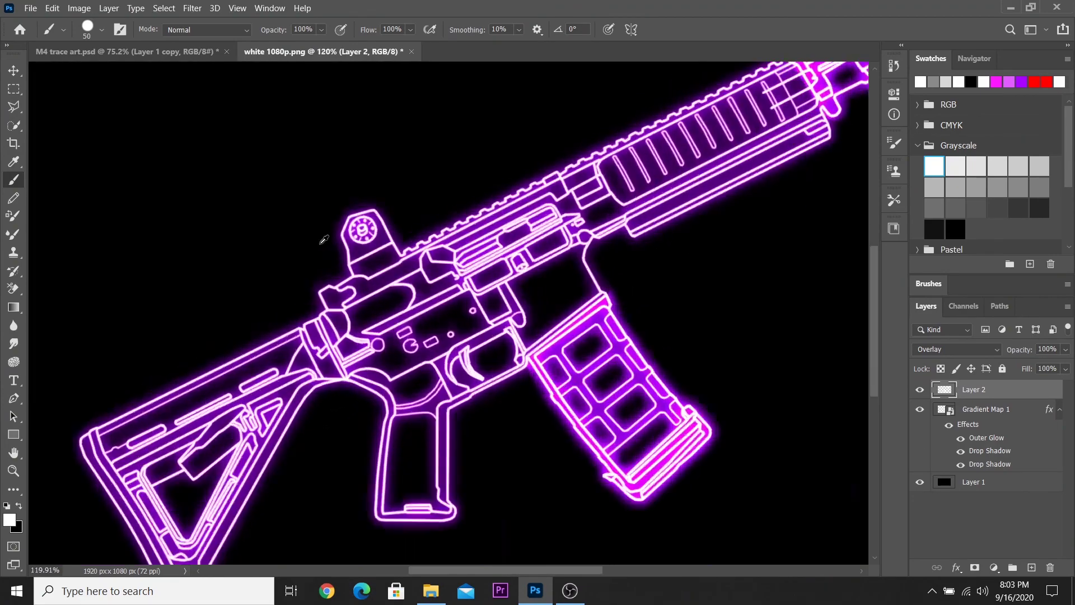
{"action": "scroll", "coordinate": [319, 235], "scroll_direction": "up", "scroll_amount": 2}
{"action": "scroll", "coordinate": [149, 497], "scroll_direction": "down", "scroll_amount": 4}
{"action": "scroll", "coordinate": [374, 343], "scroll_direction": "up", "scroll_amount": 3}
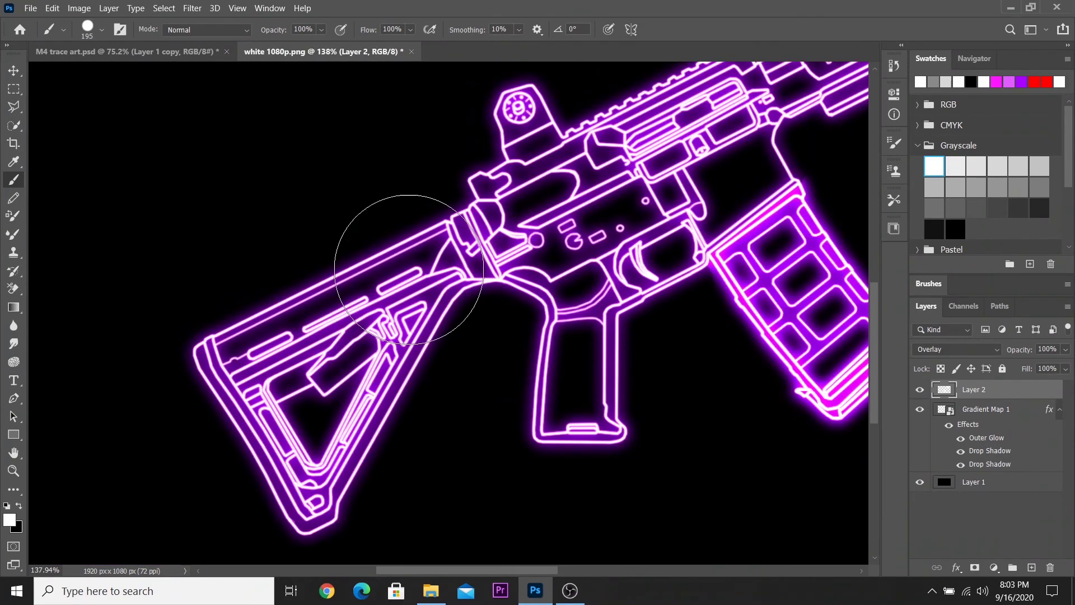
{"action": "mouse_move", "coordinate": [384, 269]}
{"action": "left_mouse_down"}
{"action": "mouse_move", "coordinate": [429, 308]}
{"action": "mouse_move", "coordinate": [240, 384]}
{"action": "mouse_move", "coordinate": [452, 336]}
{"action": "left_mouse_up"}
{"action": "scroll", "coordinate": [310, 332], "scroll_direction": "down", "scroll_amount": 4}
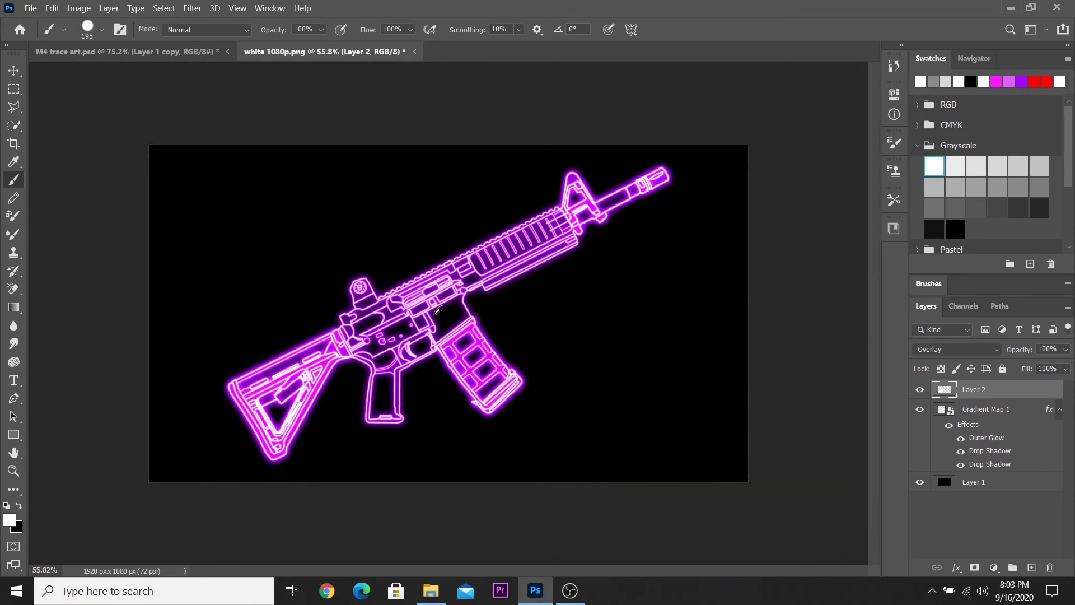
Set the brush flow to 17% and zoom in on the front sight post.
{"action": "scroll", "coordinate": [311, 332], "scroll_direction": "up", "scroll_amount": 6}
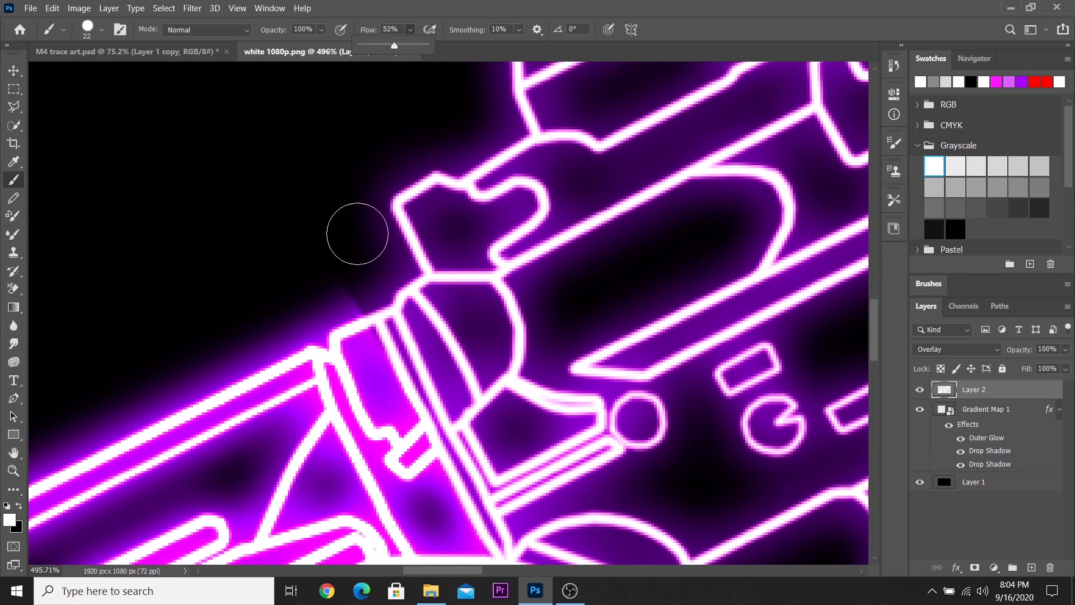
{"action": "key", "text": "shift+1"}
{"action": "key", "text": "shift+7"}
{"action": "scroll", "coordinate": [401, 274], "scroll_direction": "down", "scroll_amount": 3}
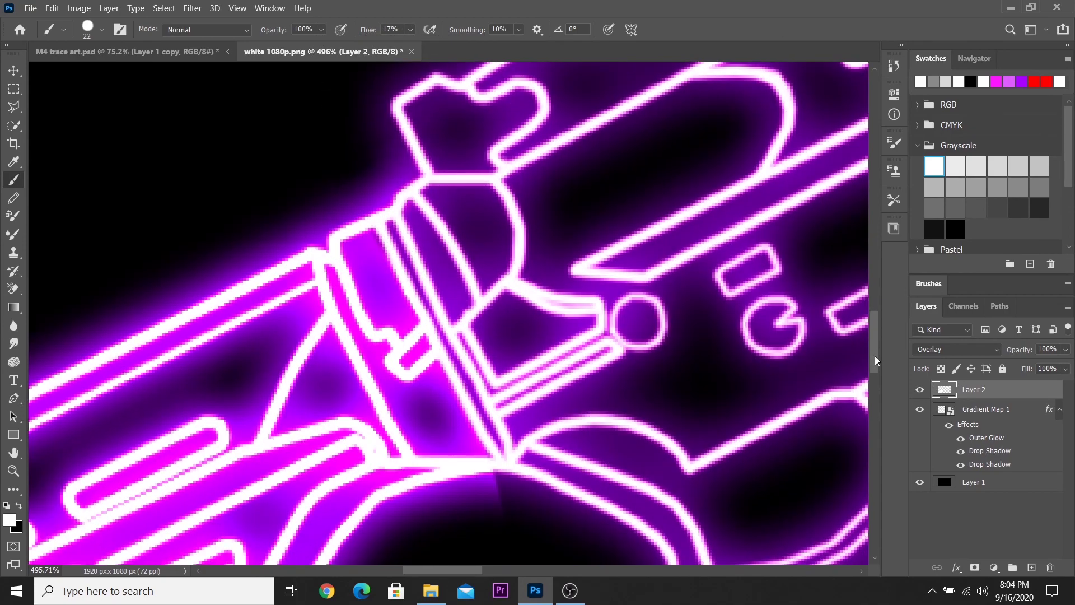
{"action": "scroll", "coordinate": [447, 435], "scroll_direction": "up", "scroll_amount": 2}
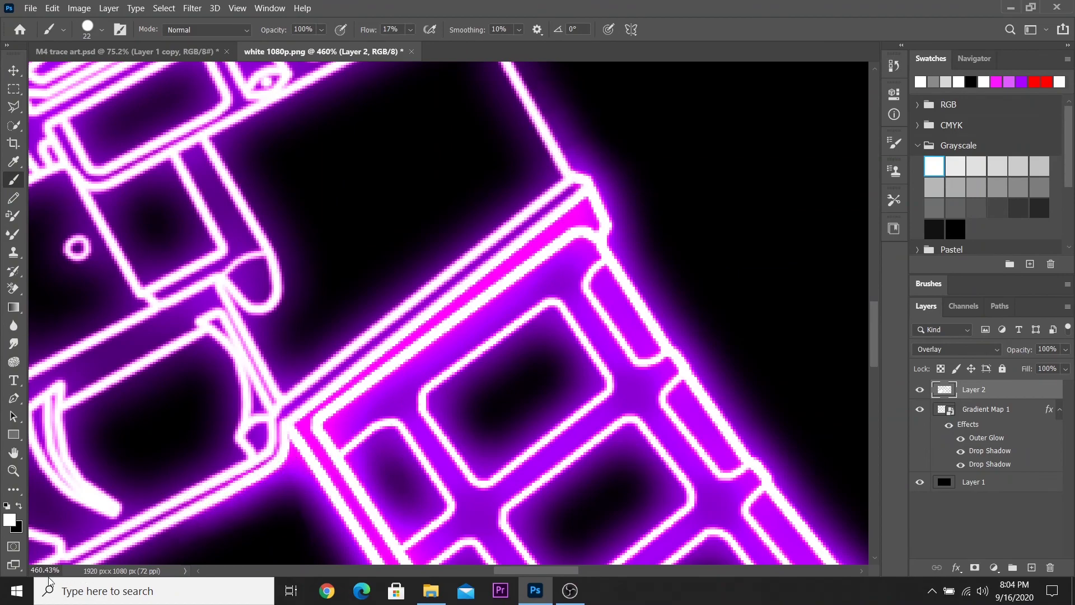
{"action": "scroll", "coordinate": [263, 490], "scroll_direction": "down", "scroll_amount": 3}
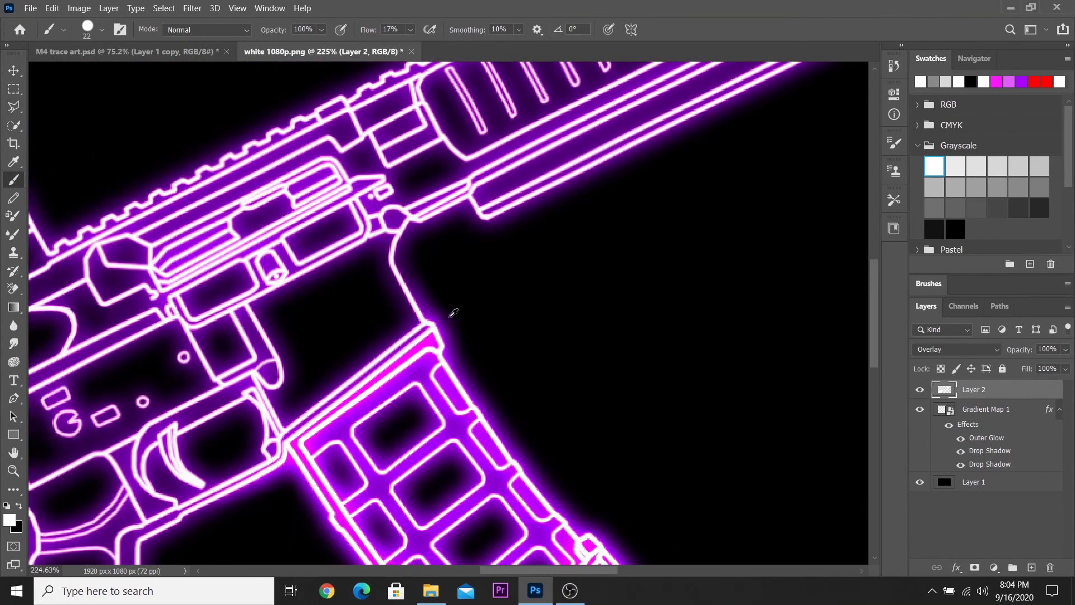
{"action": "scroll", "coordinate": [529, 201], "scroll_direction": "down", "scroll_amount": 3}
{"action": "scroll", "coordinate": [530, 158], "scroll_direction": "down", "scroll_amount": 2}
{"action": "scroll", "coordinate": [530, 158], "scroll_direction": "up", "scroll_amount": 1}
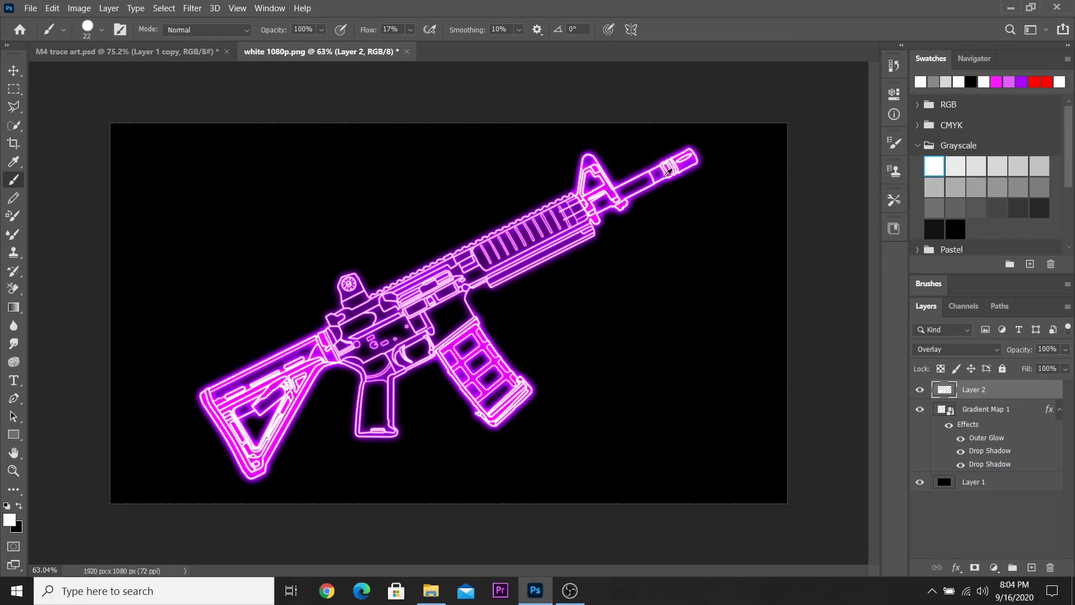
{"action": "scroll", "coordinate": [753, 106], "scroll_direction": "up", "scroll_amount": 2}
{"action": "scroll", "coordinate": [582, 191], "scroll_direction": "up", "scroll_amount": 1}
{"action": "scroll", "coordinate": [409, 276], "scroll_direction": "up", "scroll_amount": 1}
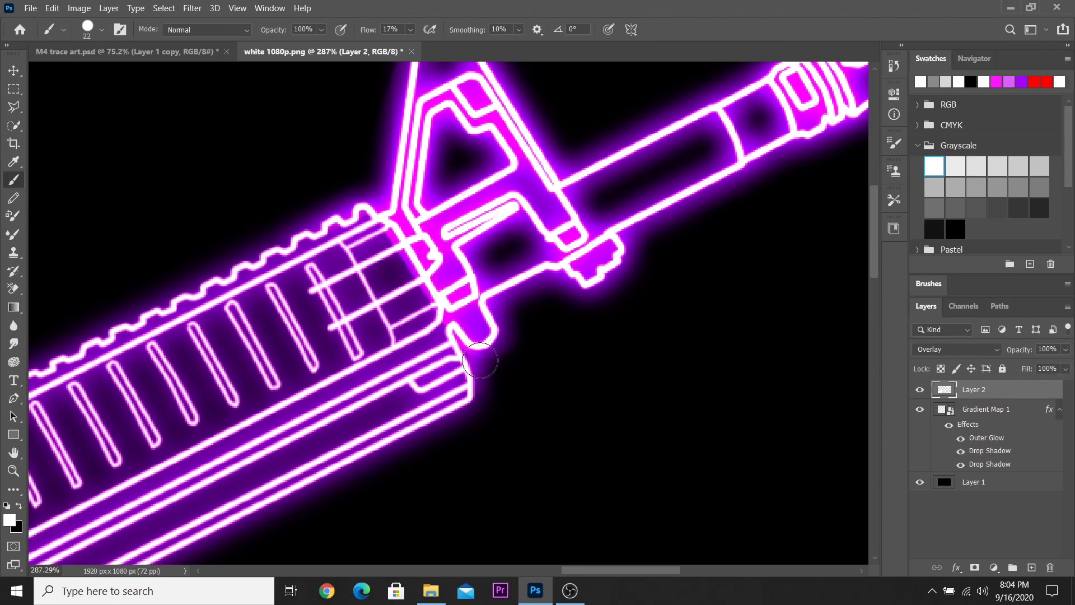
Paint over the front sight post to close its bottom outline, then switch the colour to black.
{"action": "left_click_drag", "start_coordinate": [456, 334], "coordinate": [493, 335]}
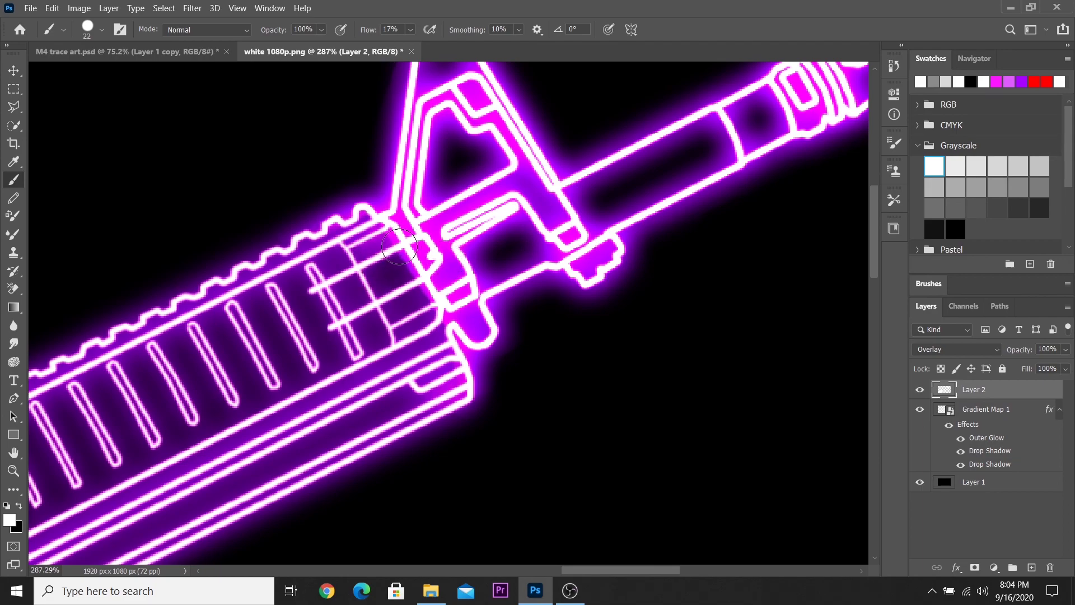
{"action": "scroll", "coordinate": [391, 253], "scroll_direction": "up", "scroll_amount": 2}
{"action": "scroll", "coordinate": [391, 253], "scroll_direction": "up", "scroll_amount": 1}
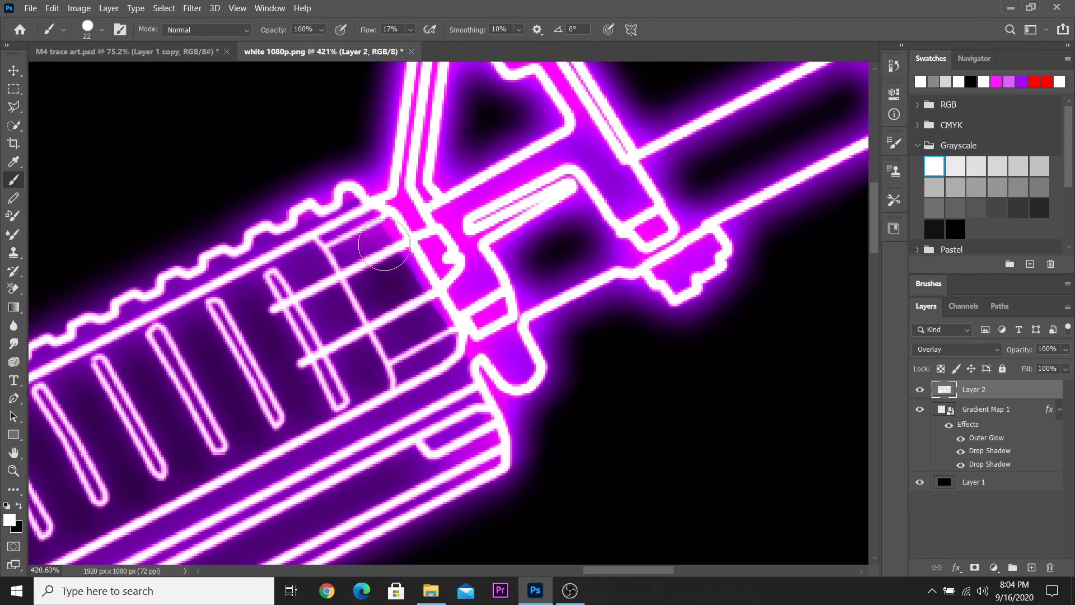
{"action": "left_click", "coordinate": [21, 505]}
{"action": "scroll", "coordinate": [346, 263], "scroll_direction": "up", "scroll_amount": 1}
{"action": "scroll", "coordinate": [346, 263], "scroll_direction": "up", "scroll_amount": 1}
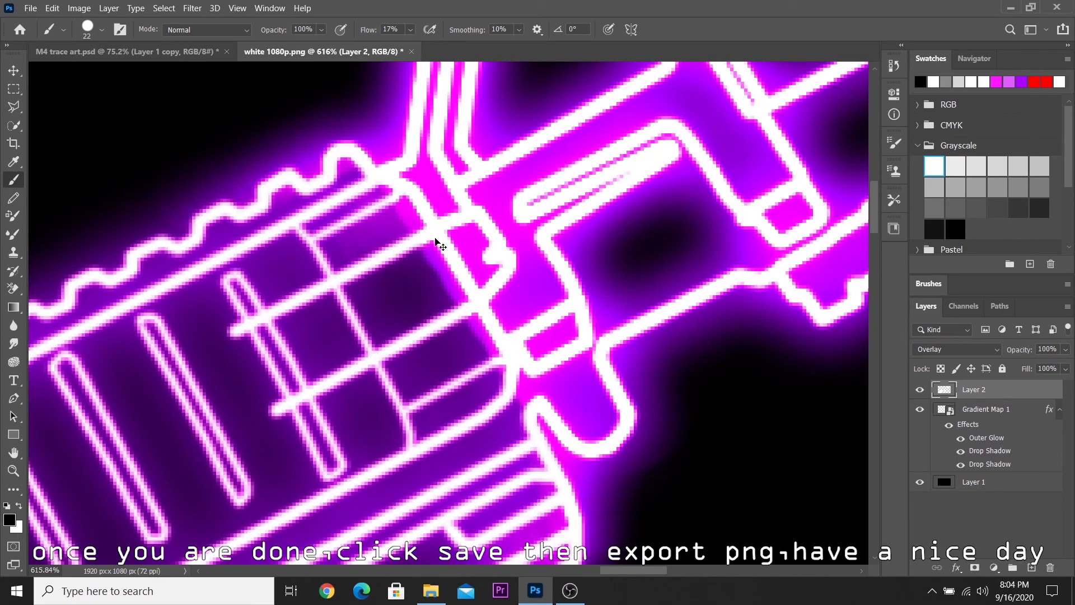
{"action": "scroll", "coordinate": [572, 244], "scroll_direction": "down", "scroll_amount": 4}
{"action": "scroll", "coordinate": [572, 245], "scroll_direction": "down", "scroll_amount": 4}
{"action": "scroll", "coordinate": [572, 244], "scroll_direction": "down", "scroll_amount": 3}
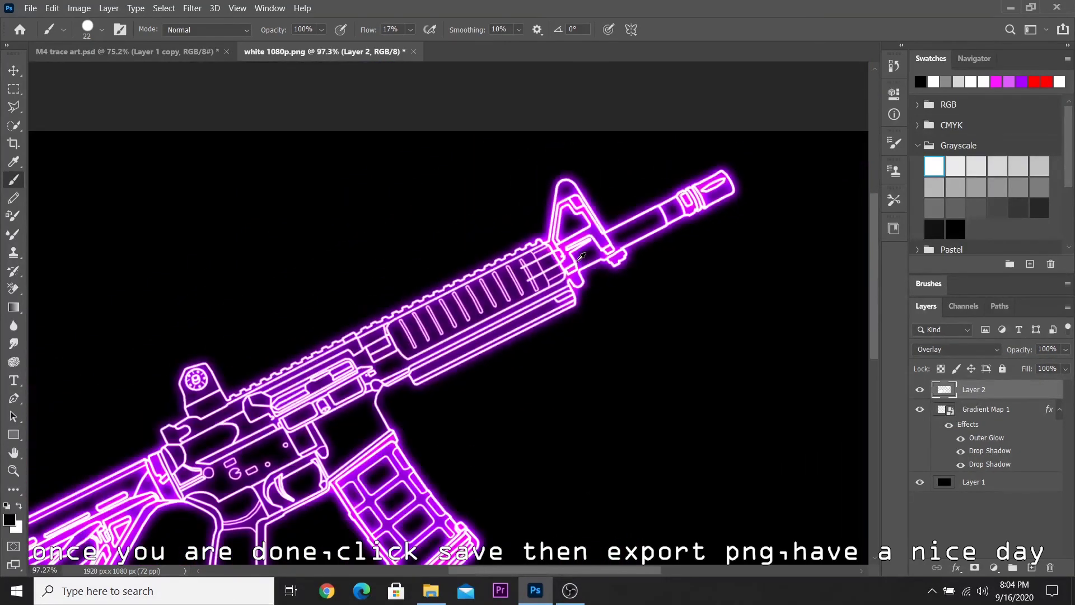
{"action": "scroll", "coordinate": [573, 244], "scroll_direction": "down", "scroll_amount": 2}
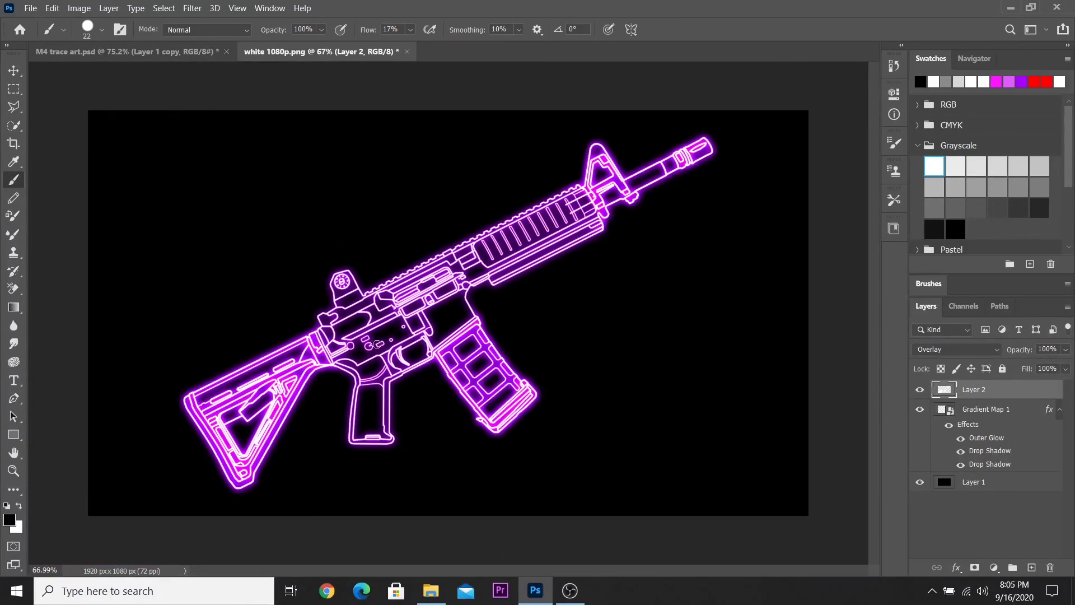